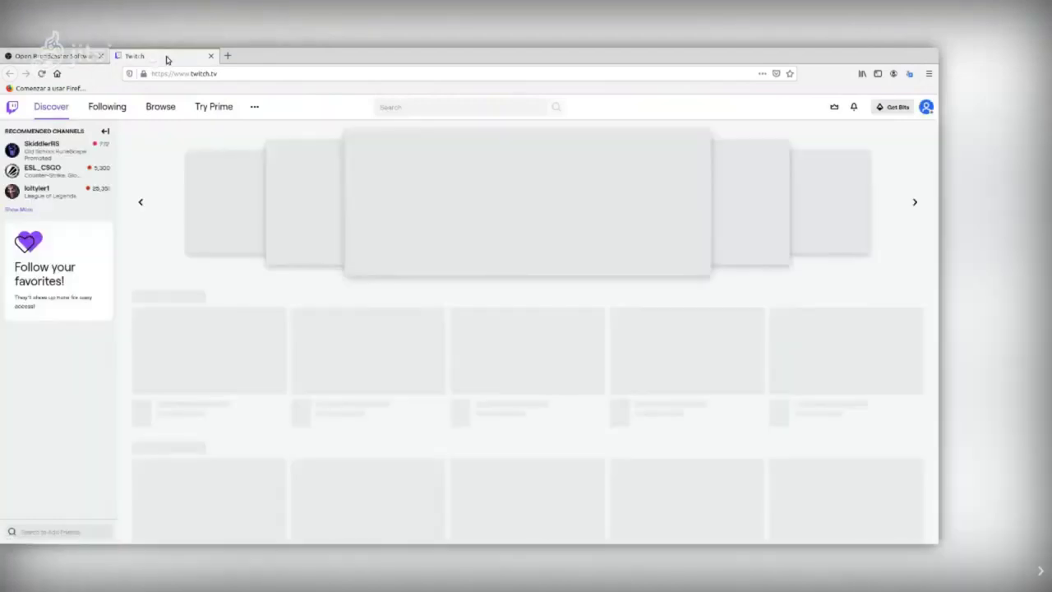
Open the Channel and Videos settings of the Twitch account to reach the stream key preferences.
click(69, 57)
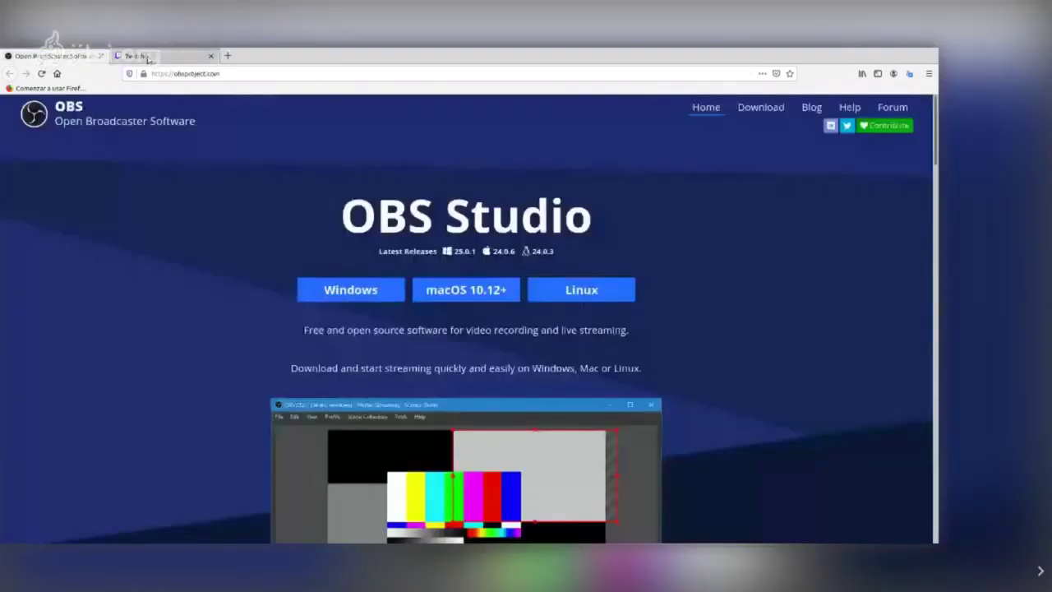
click(149, 57)
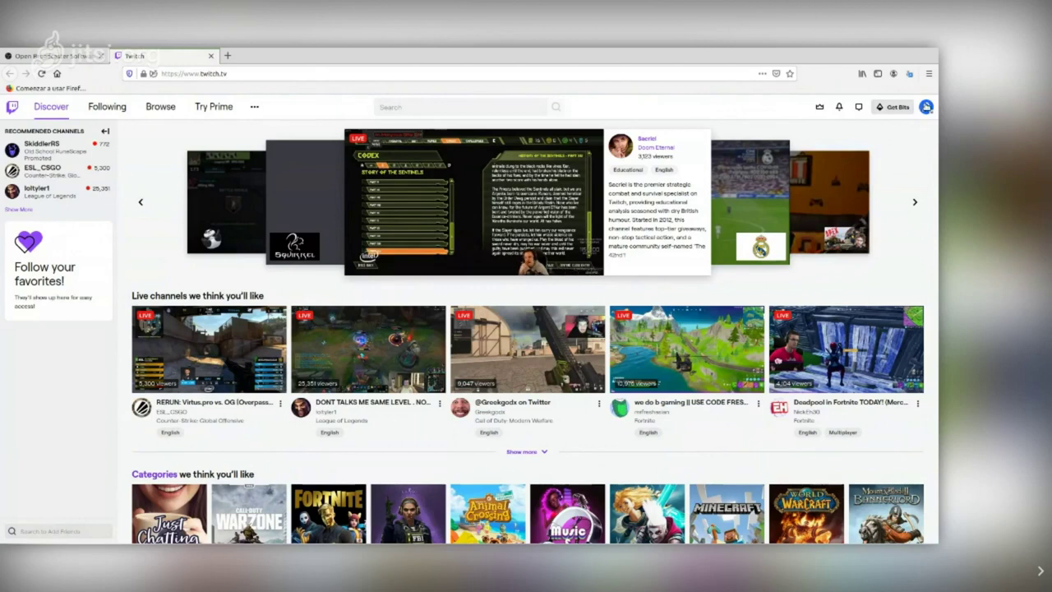
click(926, 107)
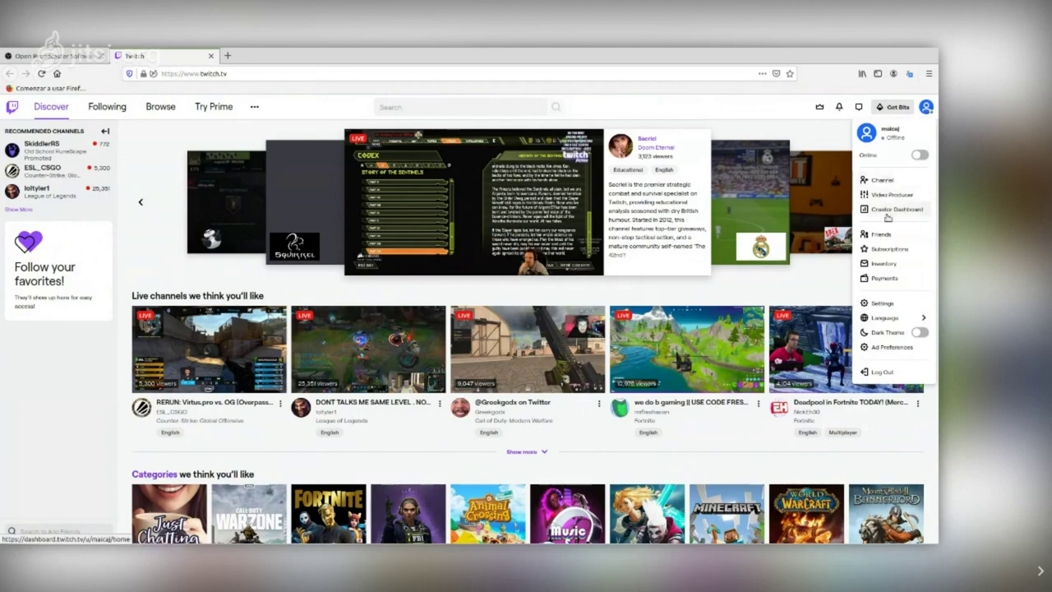
click(886, 305)
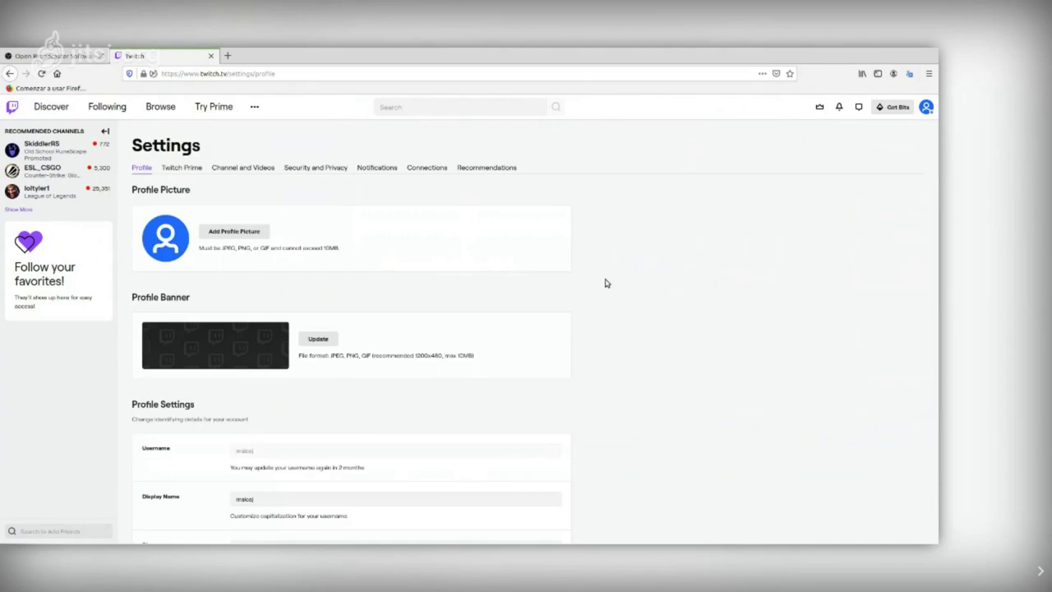
scroll(604, 283, down, 3)
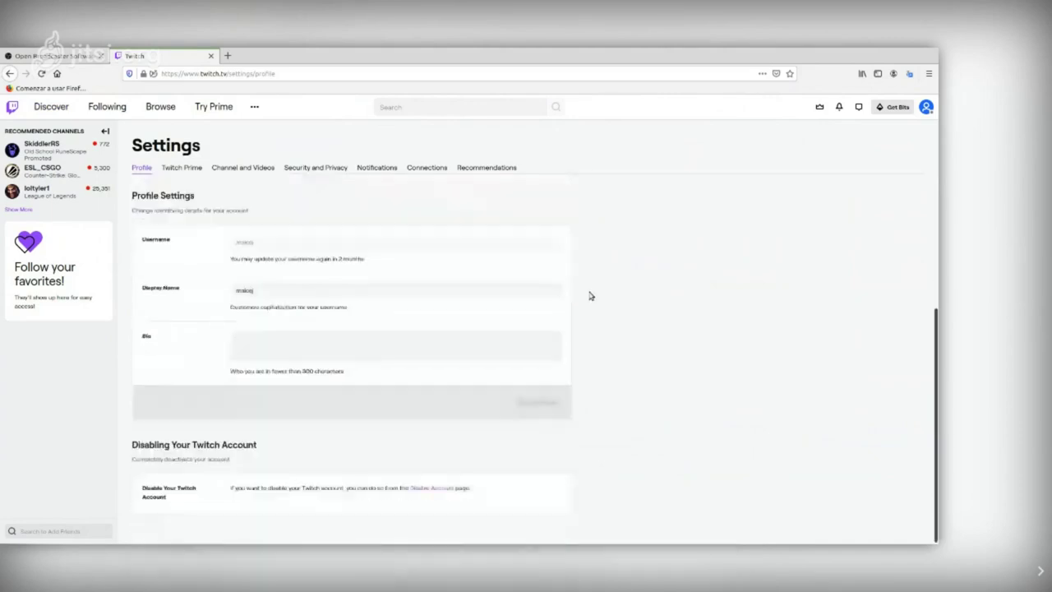
scroll(589, 295, up, 3)
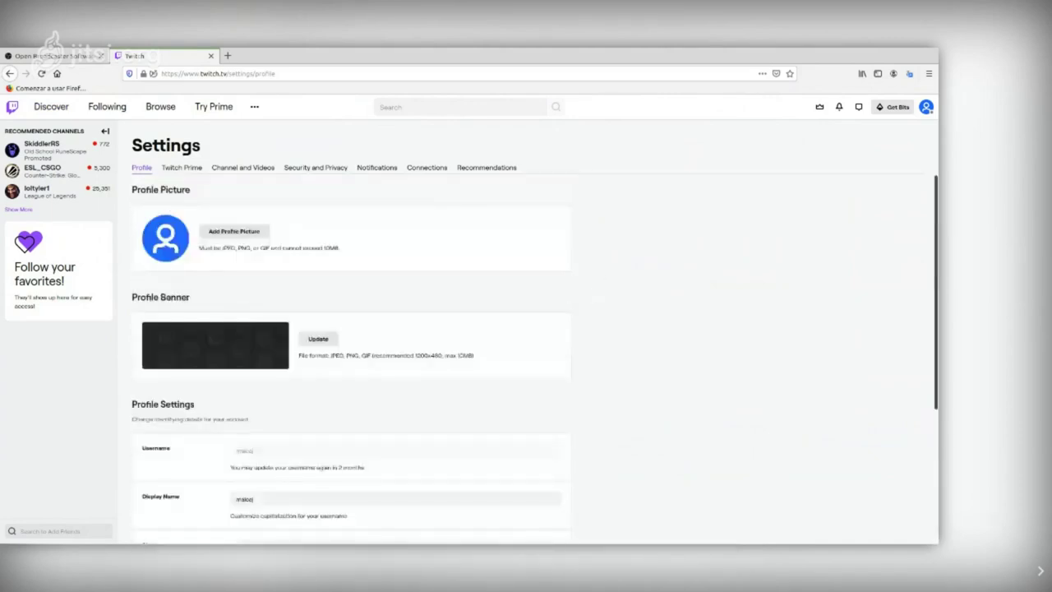
click(242, 168)
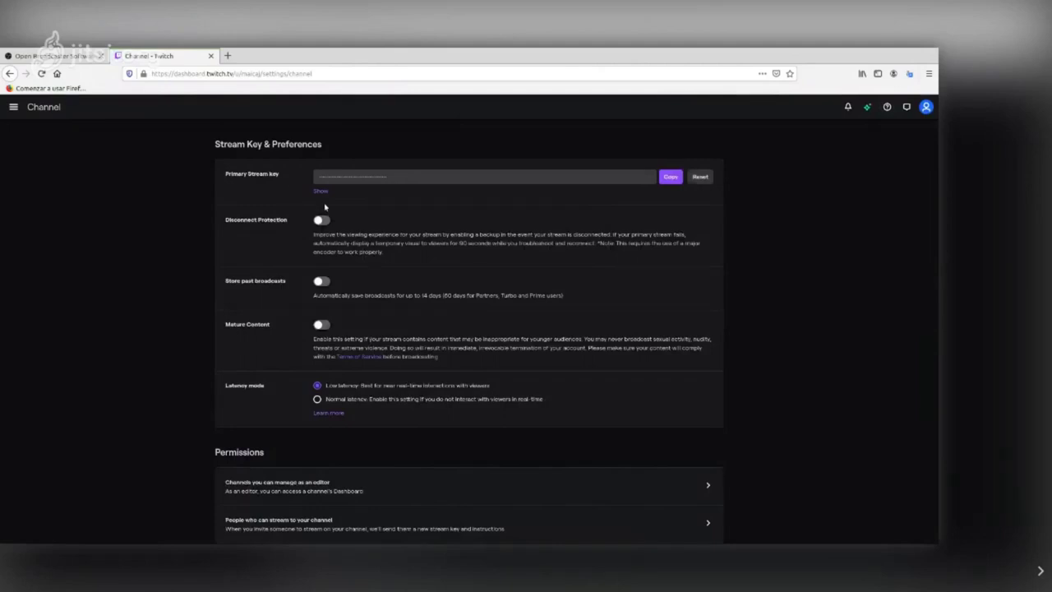
Enlarge the page to 120% and copy the primary stream key.
key(ctrl+plus)
key(ctrl+plus)
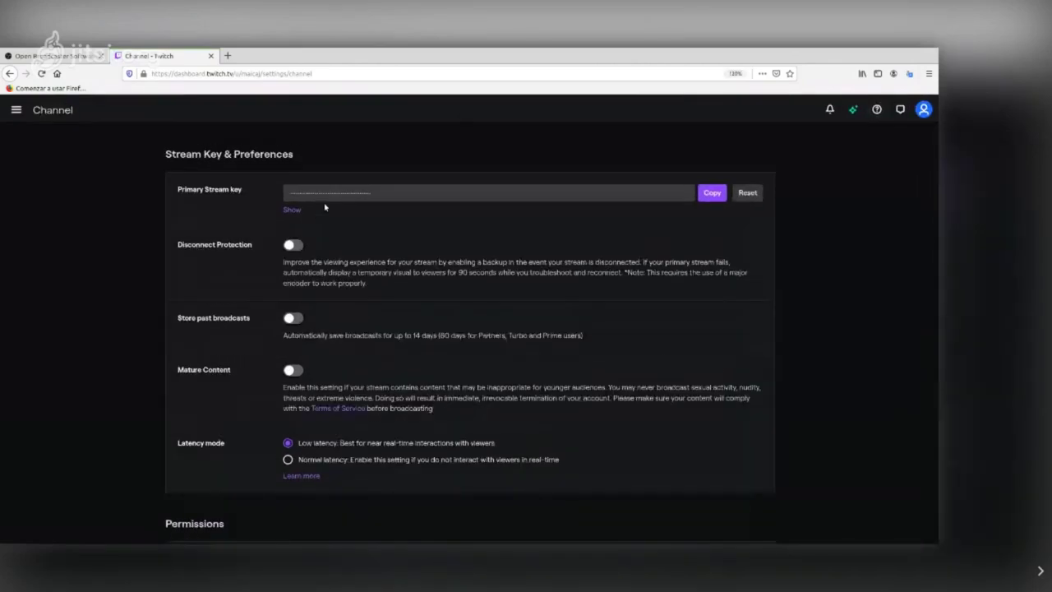
drag(252, 190, 178, 194)
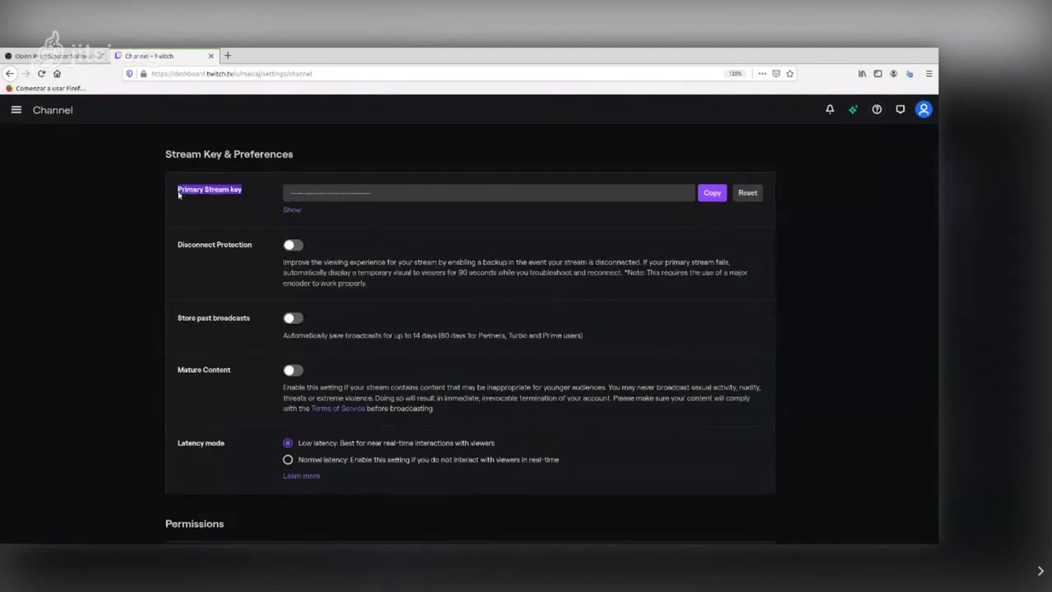
click(216, 193)
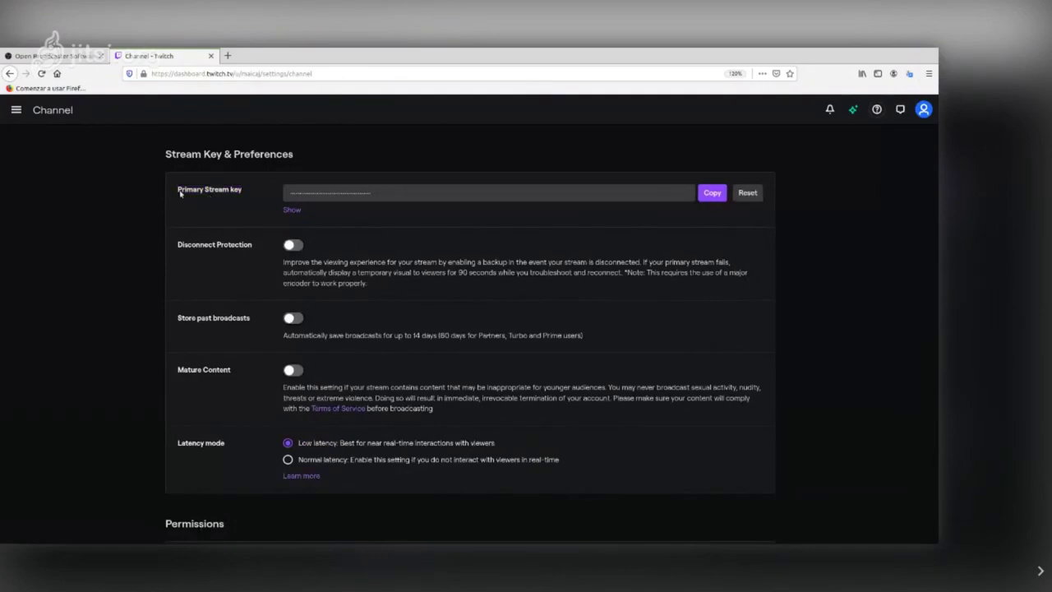
mouse_move(180, 193)
mouse_down()
mouse_move(245, 194)
mouse_move(179, 189)
mouse_up()
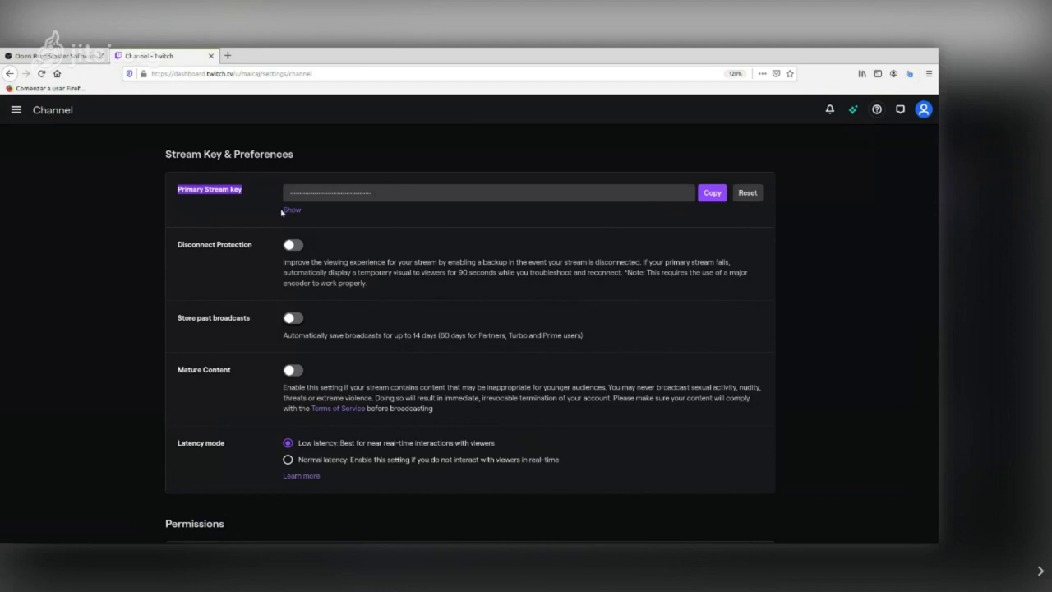
drag(243, 194, 174, 196)
click(225, 201)
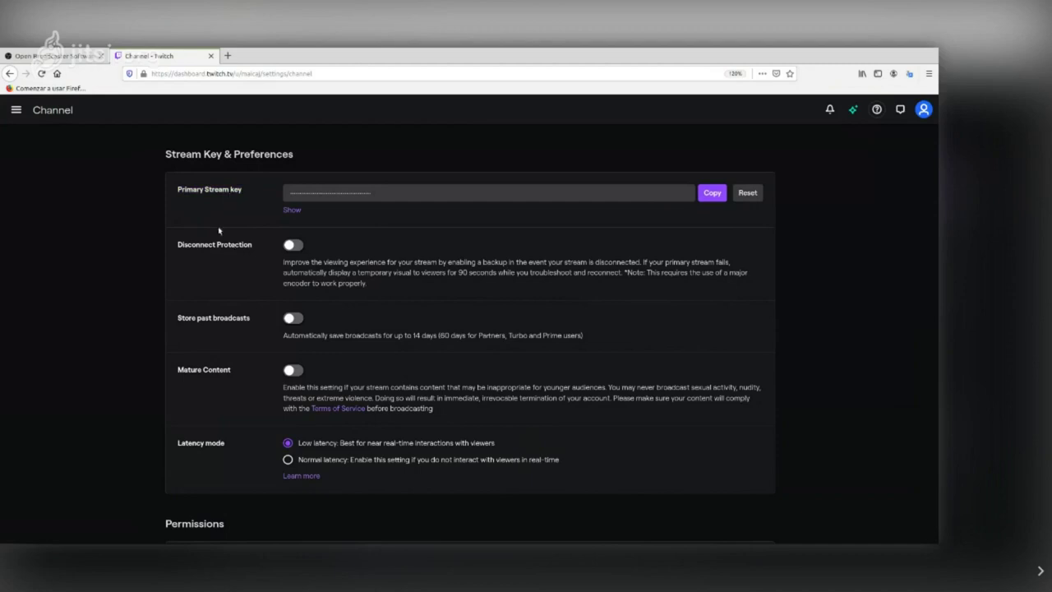
click(711, 193)
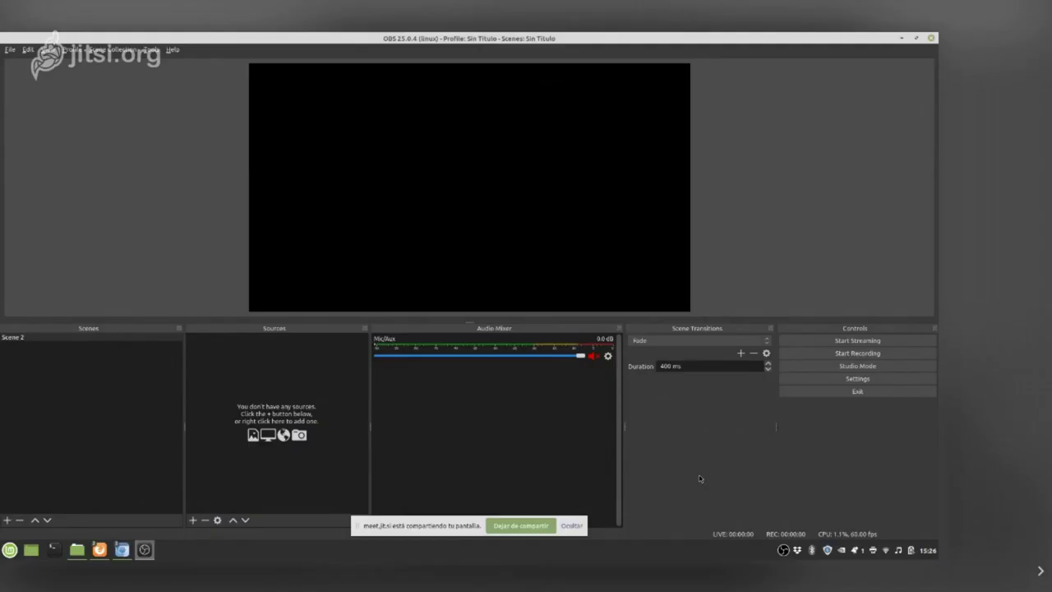
Switch to OBS Studio, enable Studio Mode and add a scene named Title.
click(832, 369)
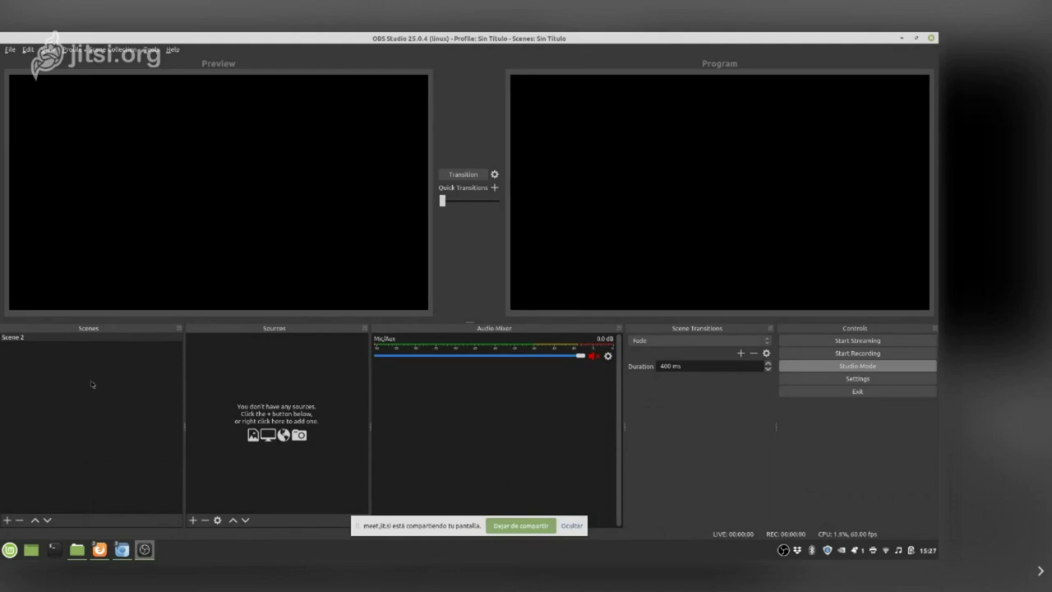
click(6, 520)
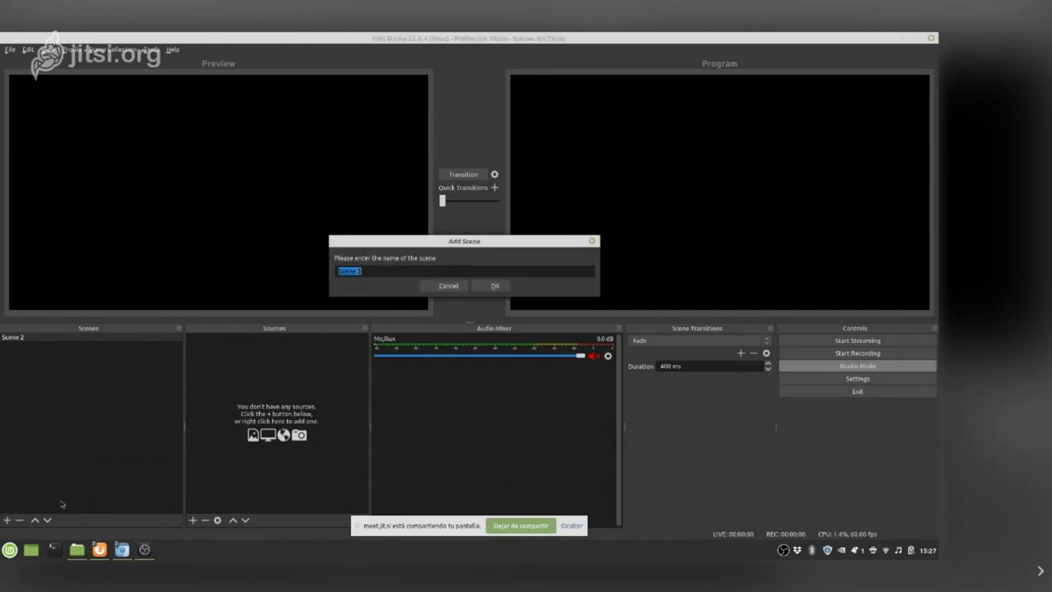
text(Title)
click(485, 286)
Add two more scenes named Presentation and Goodbye.
click(6, 519)
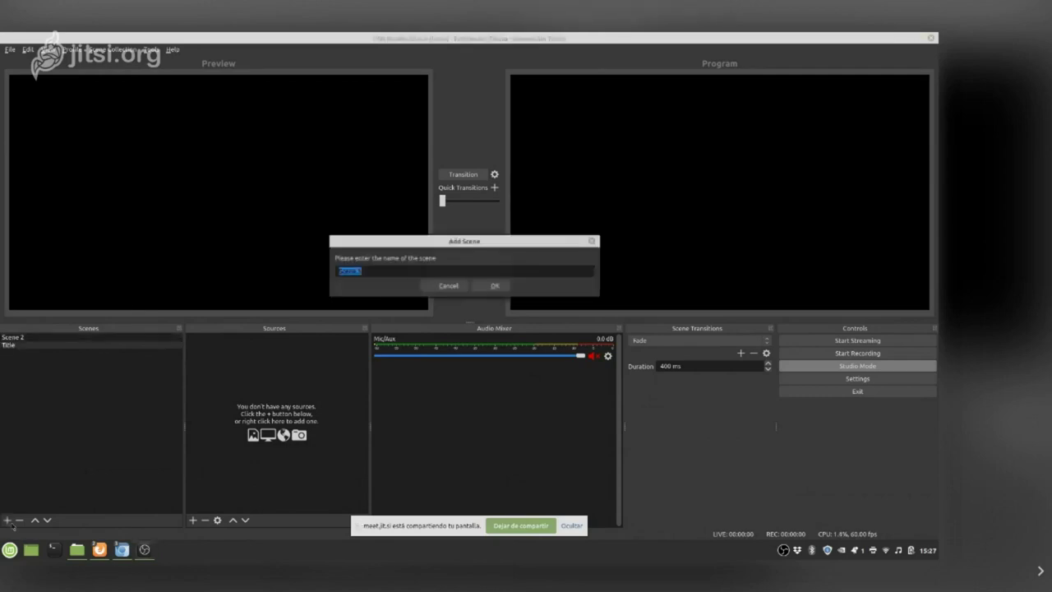
text(Presentation)
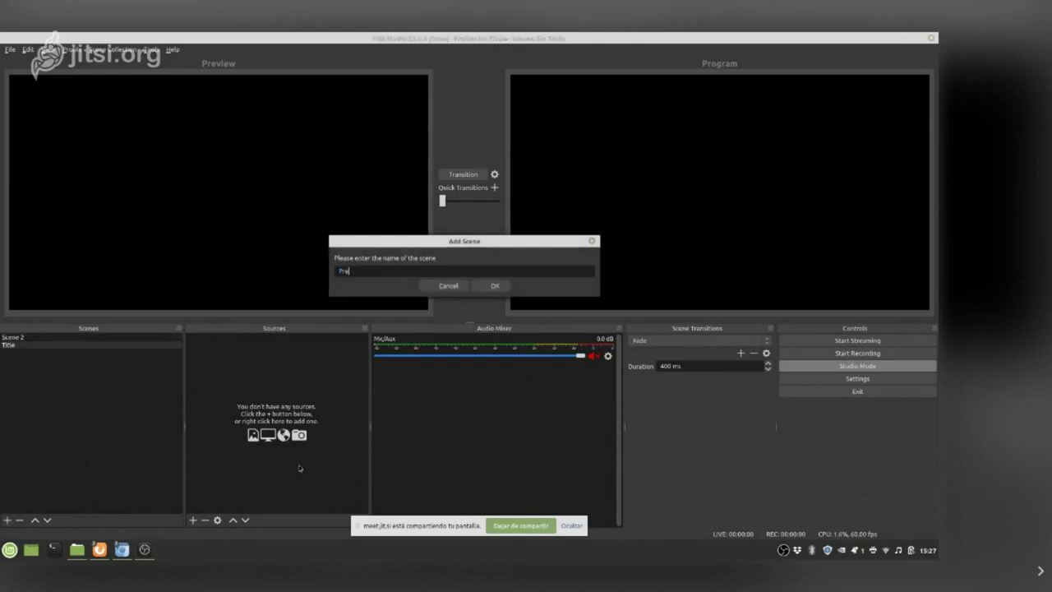
key(Return)
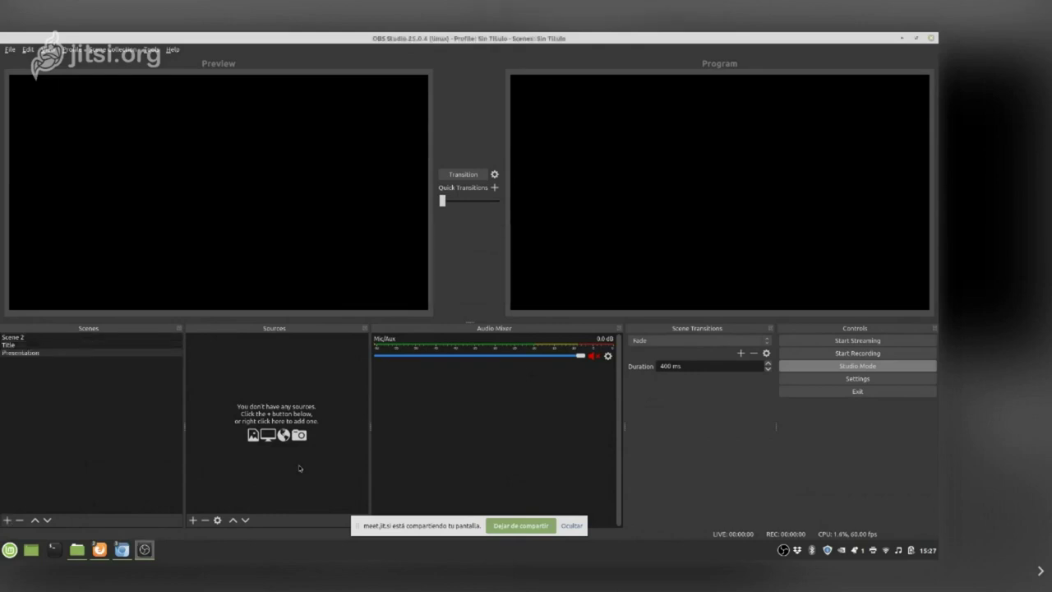
click(7, 519)
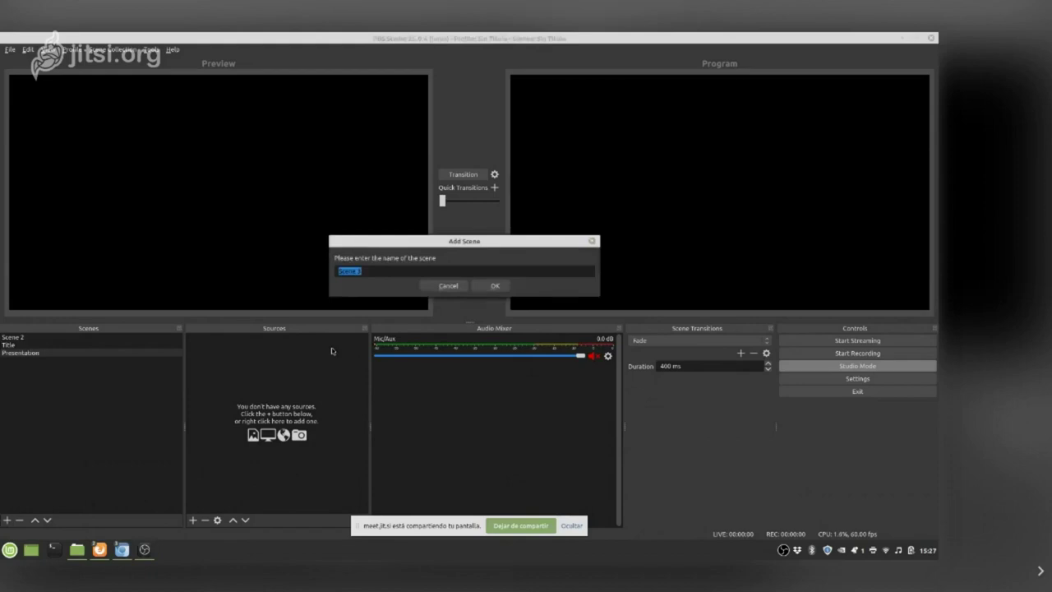
text(Goodbye)
key(Return)
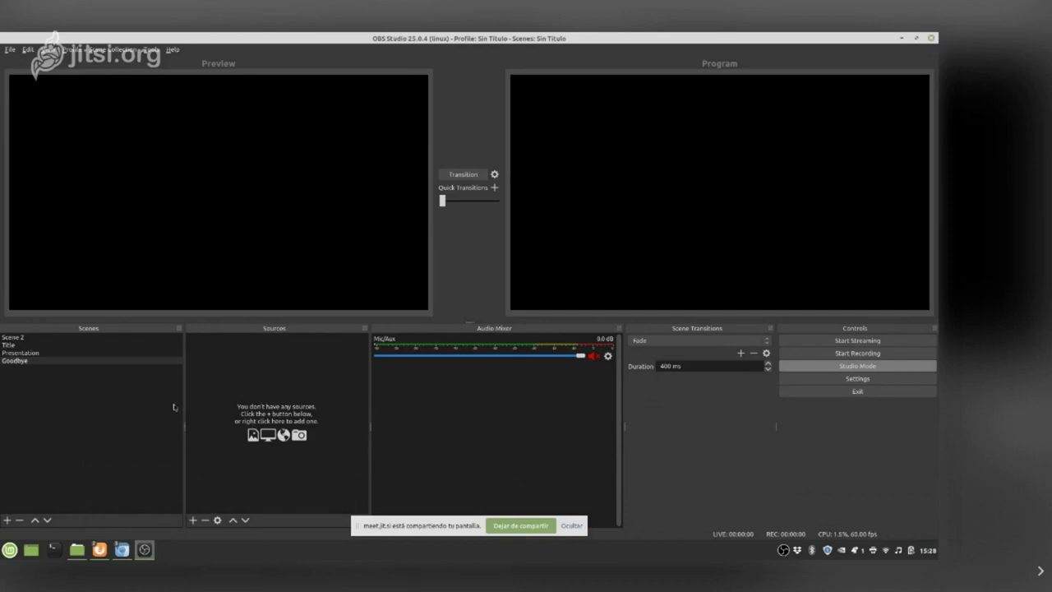
Add a new visible Image source to the Title scene, keeping the suggested source name.
click(16, 346)
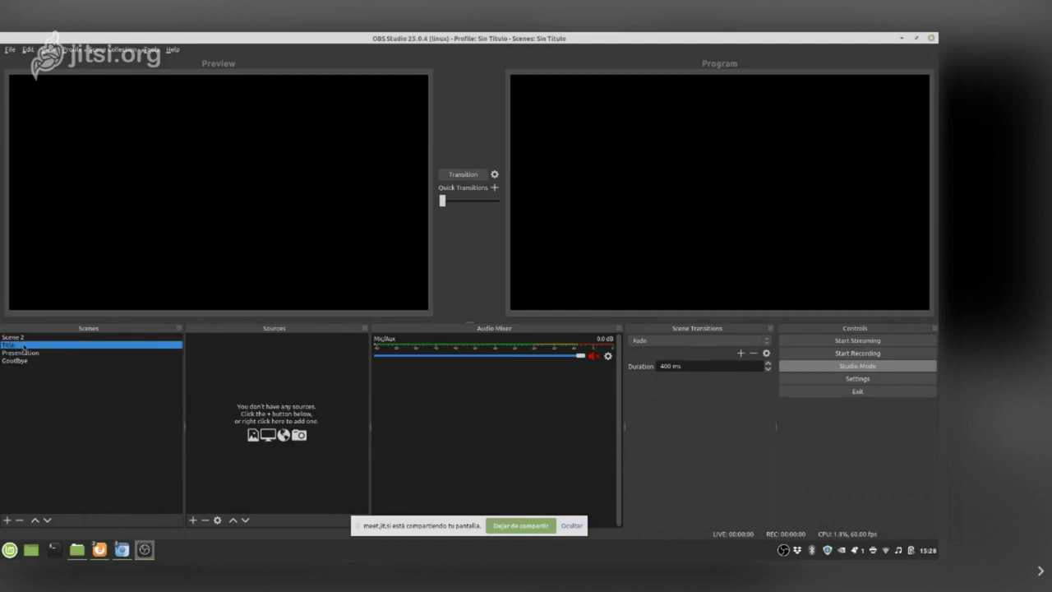
click(193, 520)
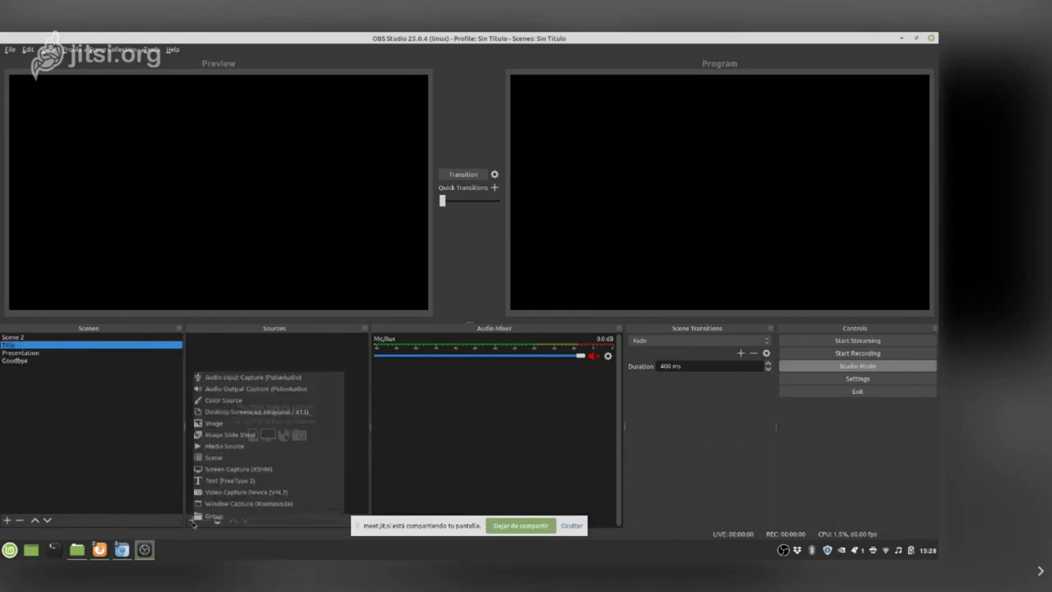
click(236, 426)
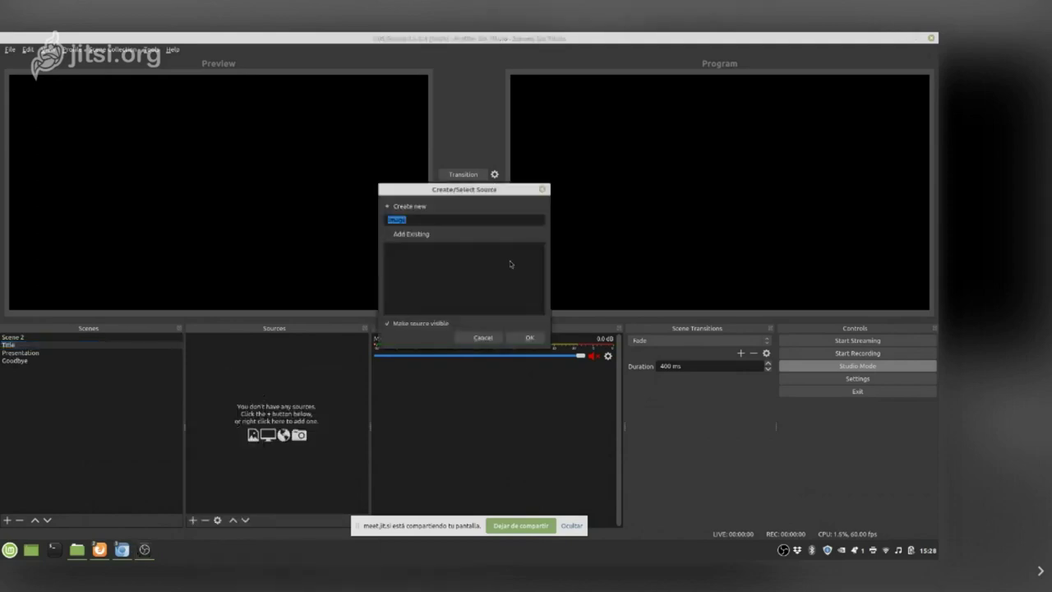
click(529, 338)
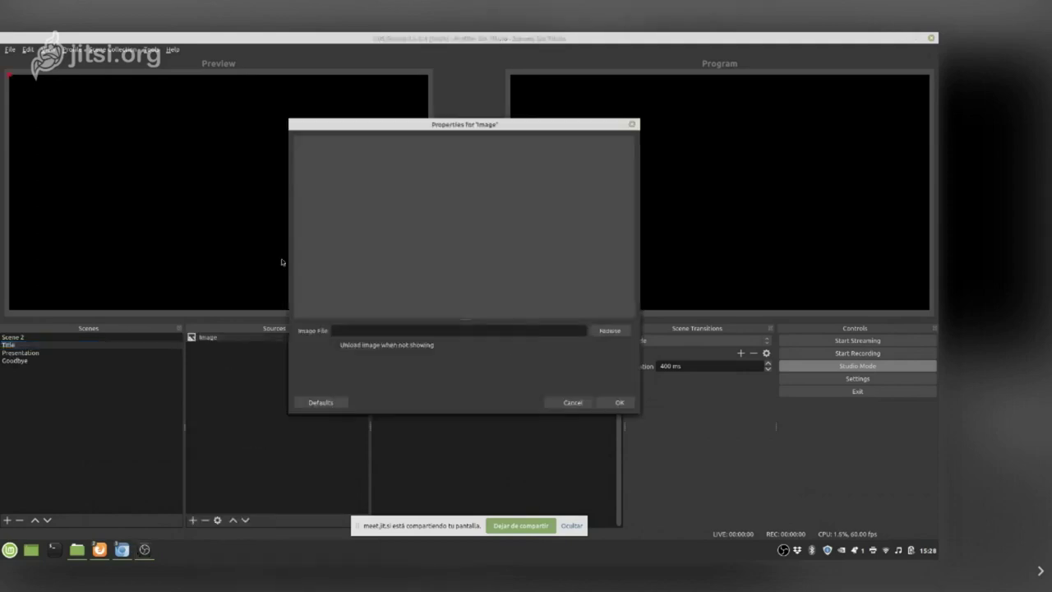
Load OBS.png from the W-OBS folder as the file of the Title scene's image source.
click(607, 332)
click(205, 277)
click(516, 88)
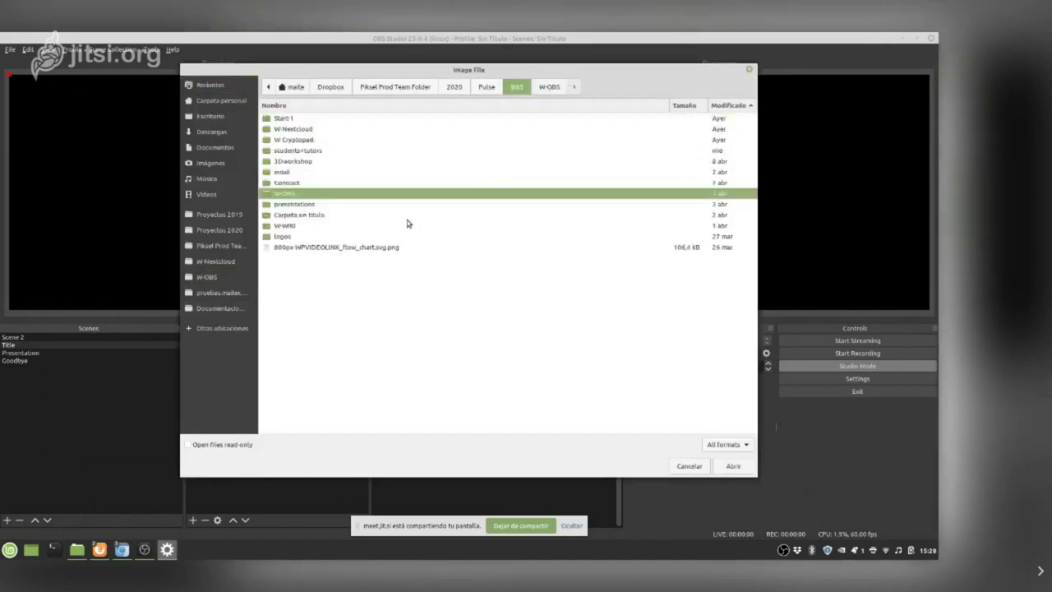
double_click(289, 119)
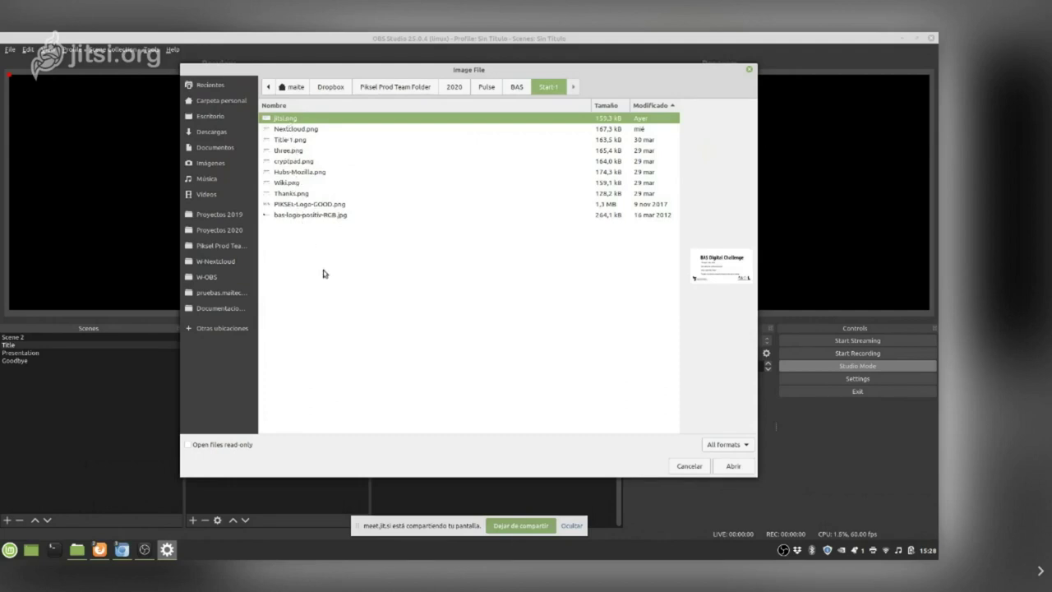
click(511, 88)
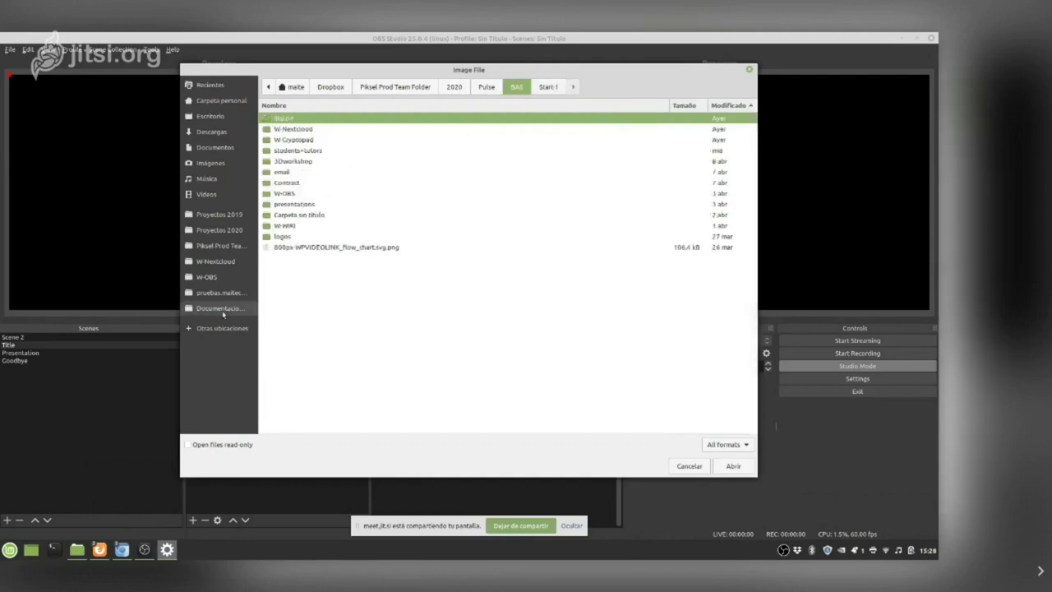
click(206, 277)
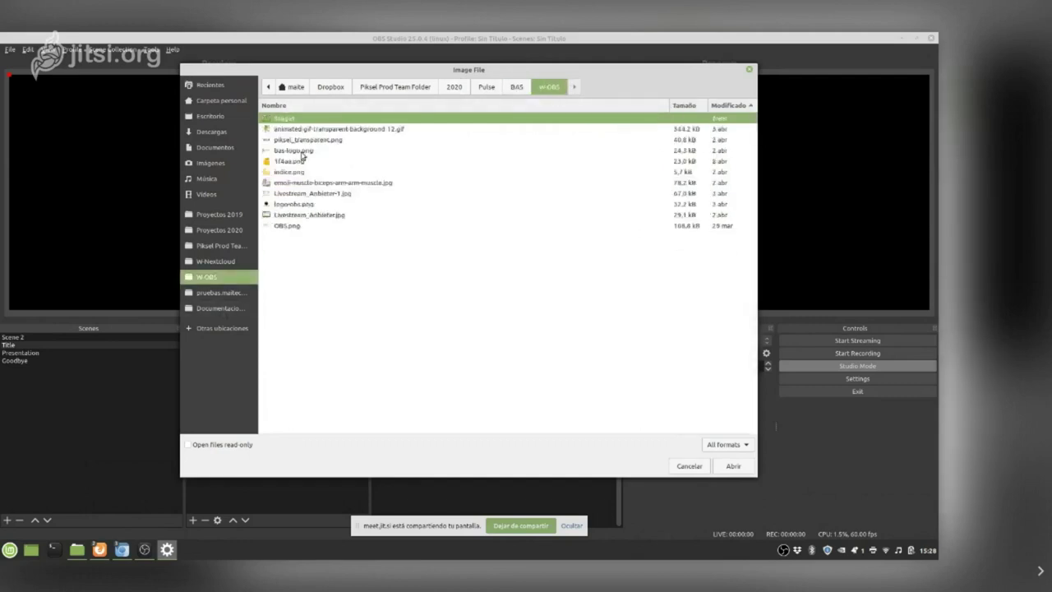
click(307, 153)
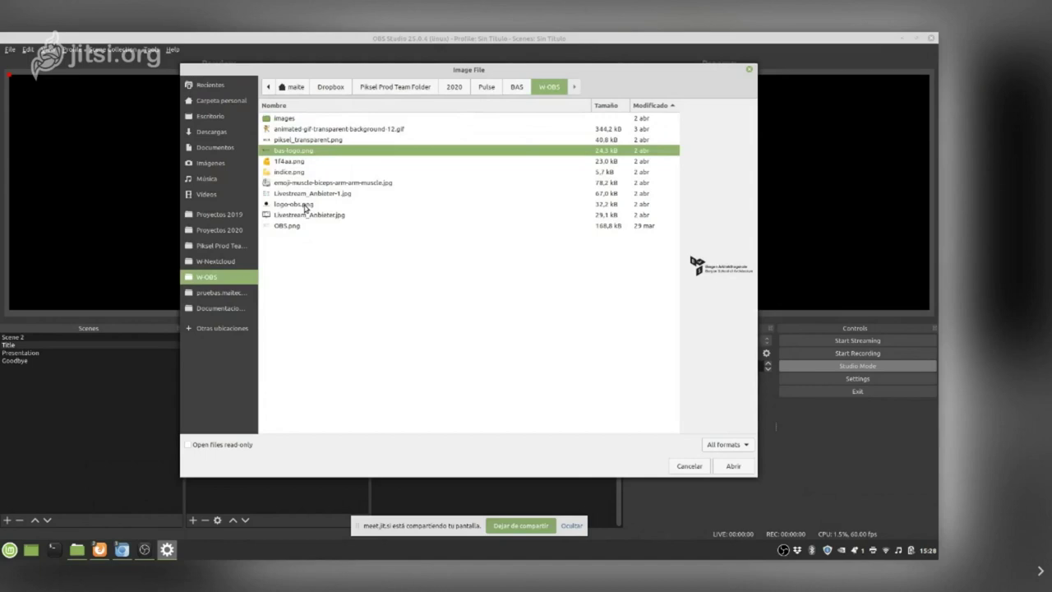
click(313, 217)
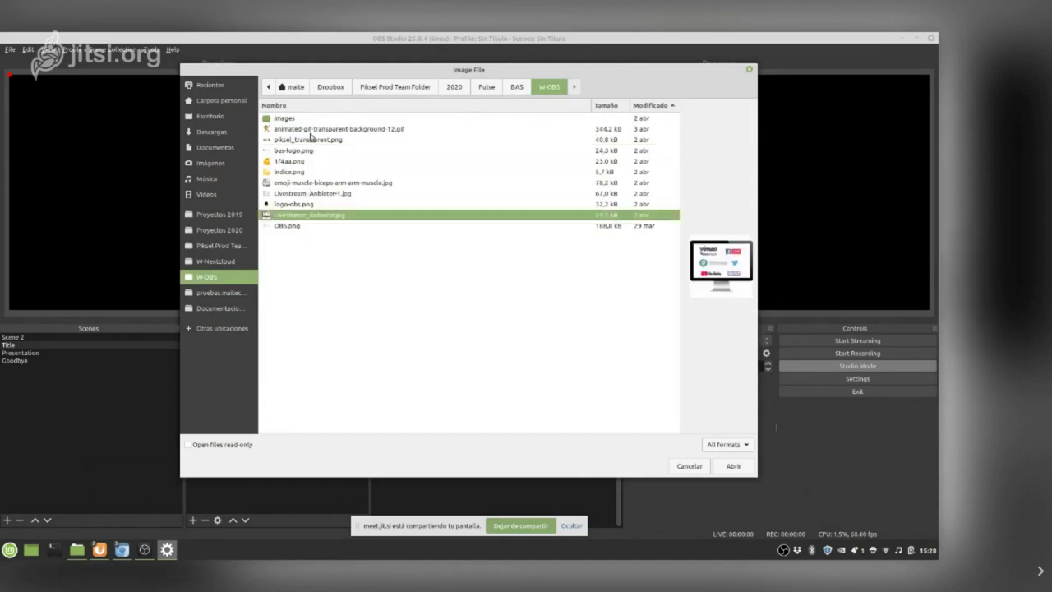
click(311, 131)
click(297, 226)
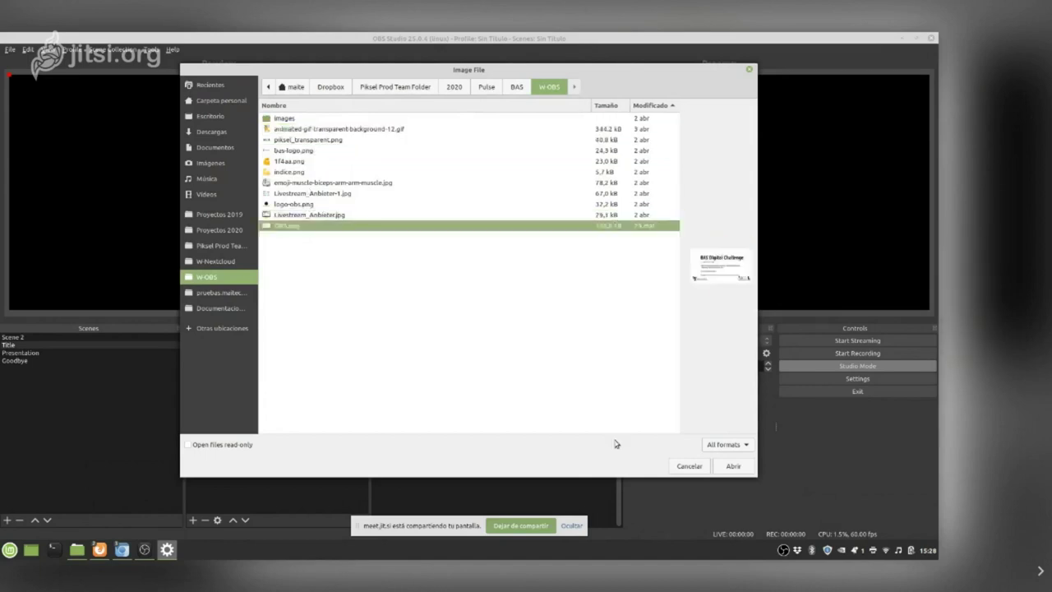
click(729, 466)
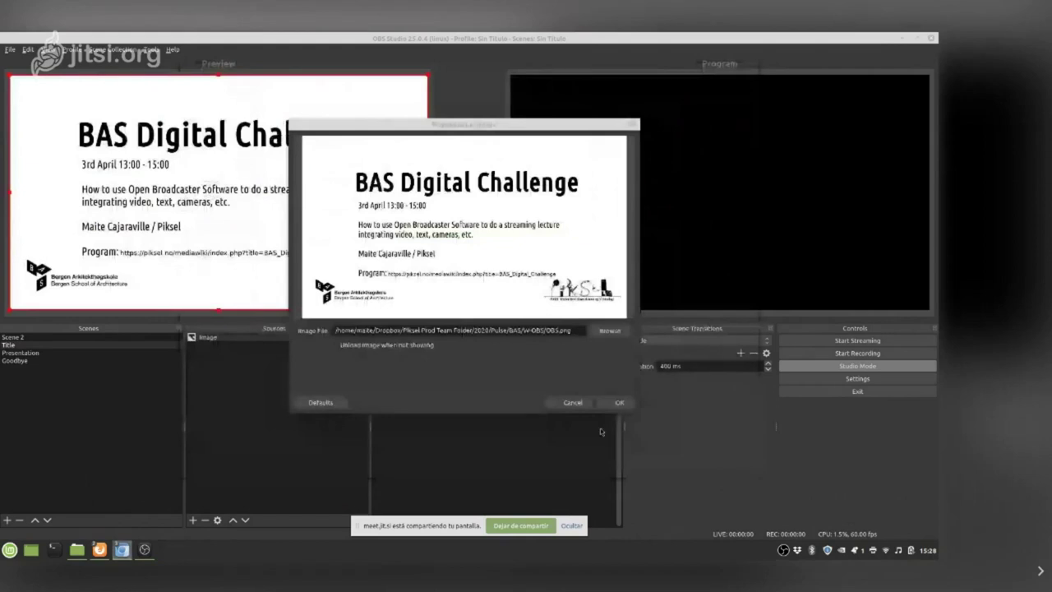
click(619, 403)
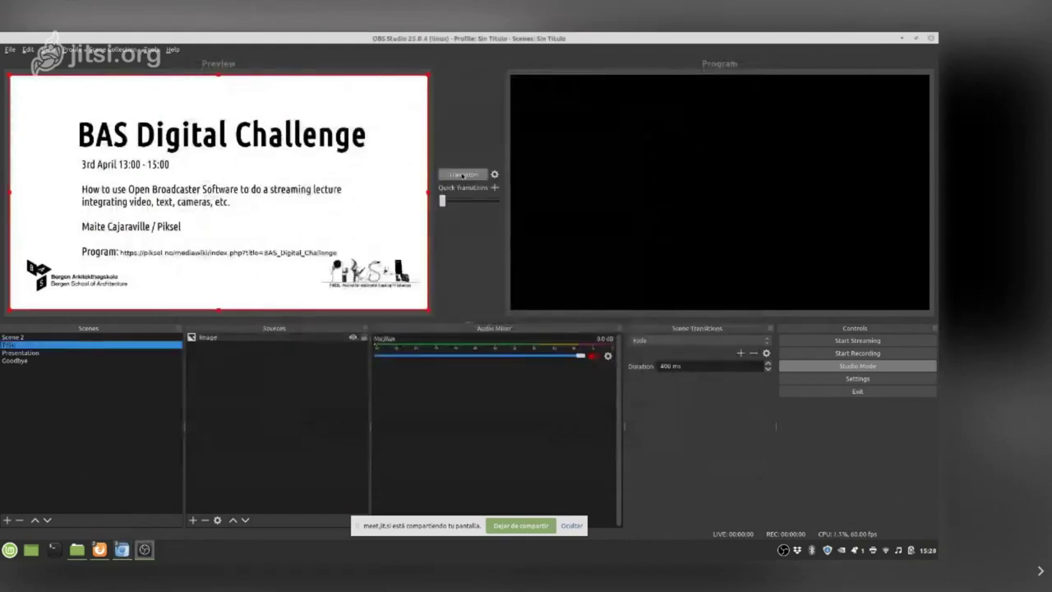
Transition the Title scene to the program output and load the Title scene into the preview again.
click(463, 174)
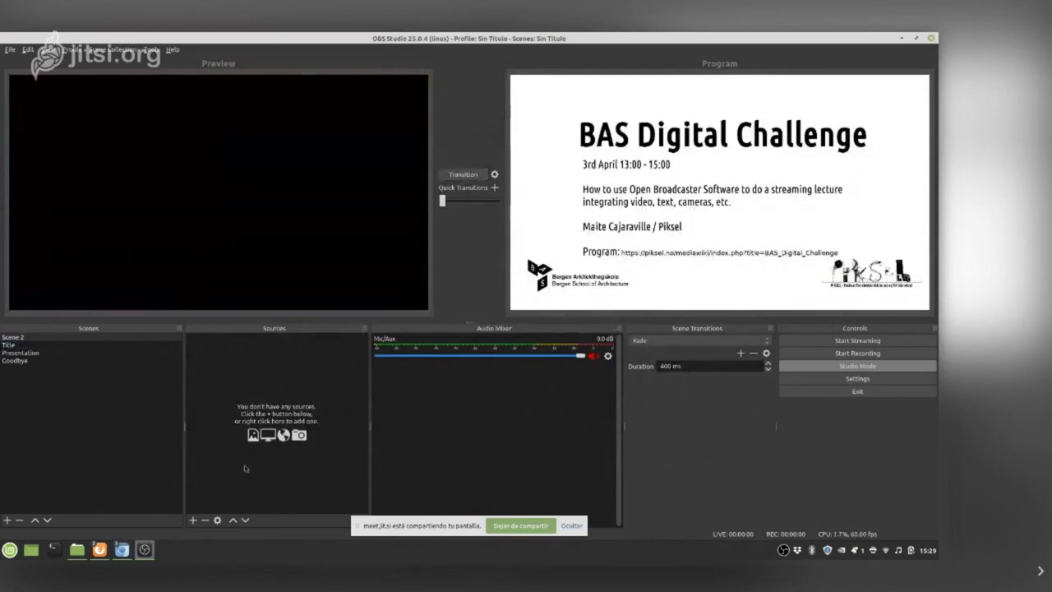
click(24, 346)
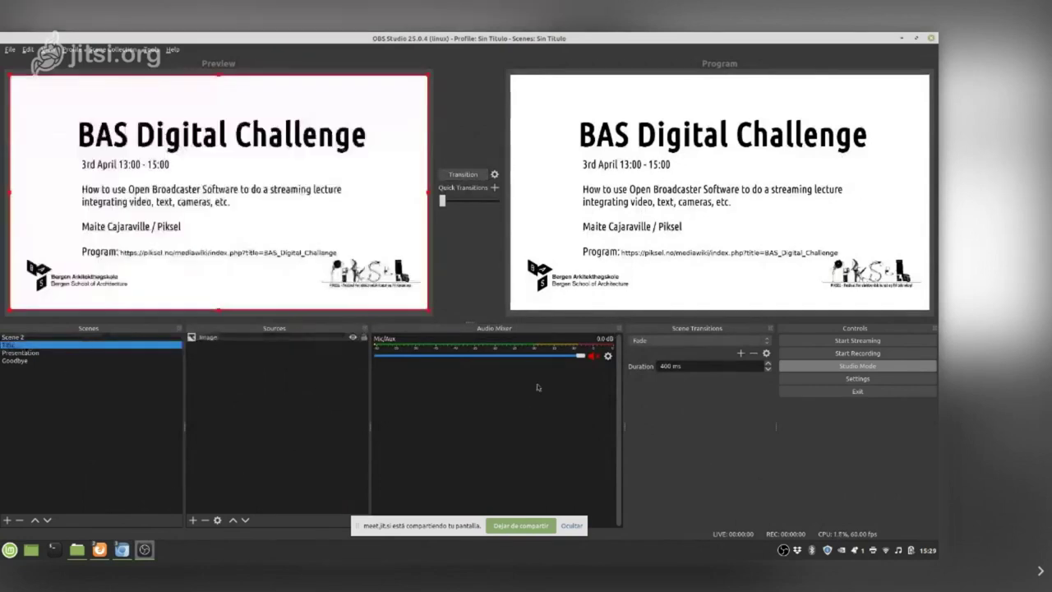
Add a new white Color Source of 1920 by 1080 to the Presentation scene.
click(46, 353)
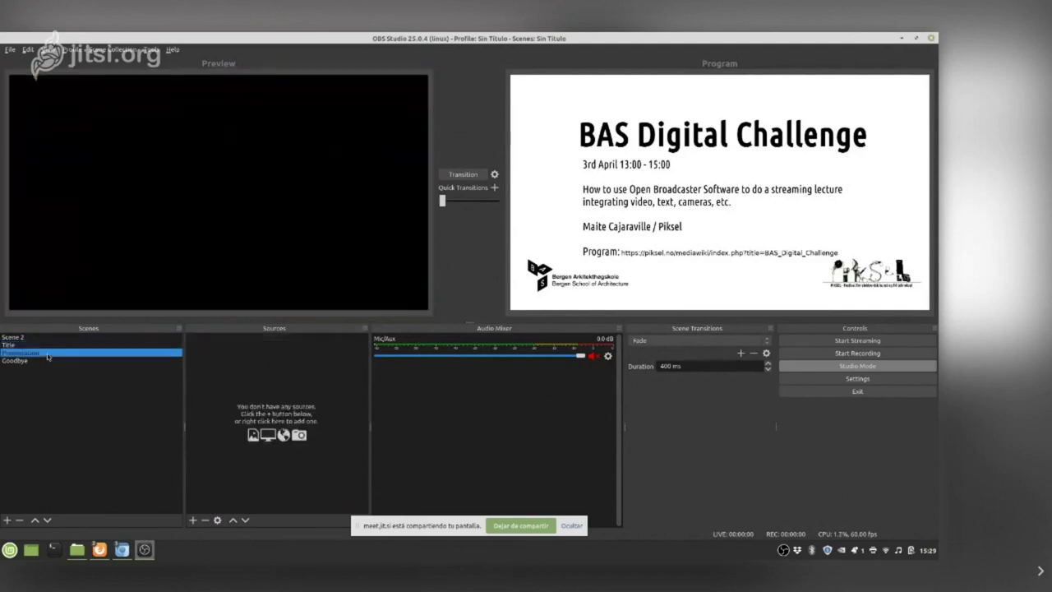
click(194, 521)
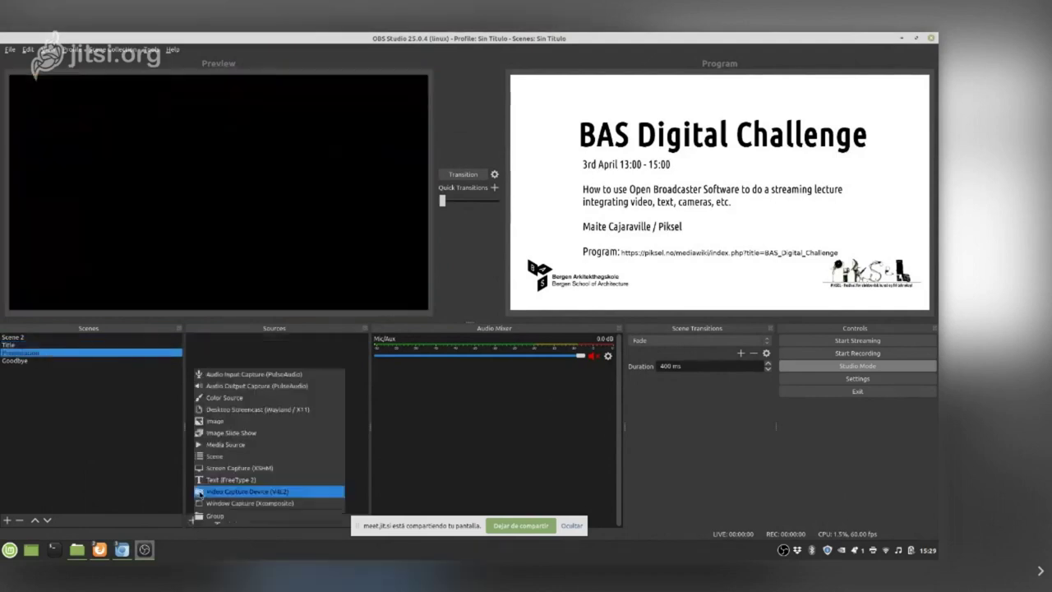
click(223, 397)
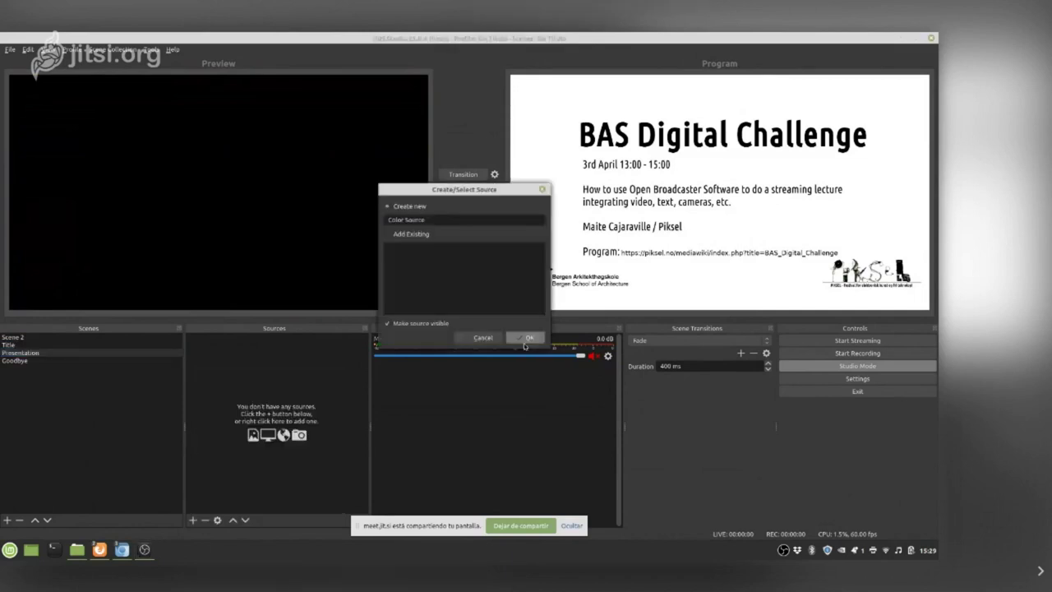
click(529, 338)
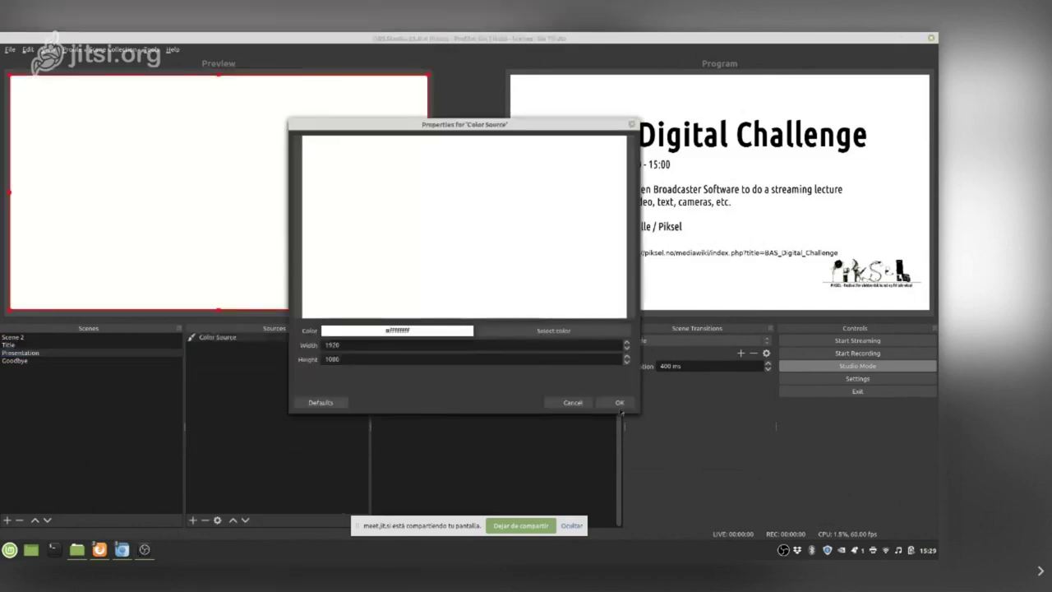
click(619, 401)
Add bas-logo.png from the W-OBS folder as a new image source and shrink it into the lower-left corner of the Presentation canvas.
click(193, 520)
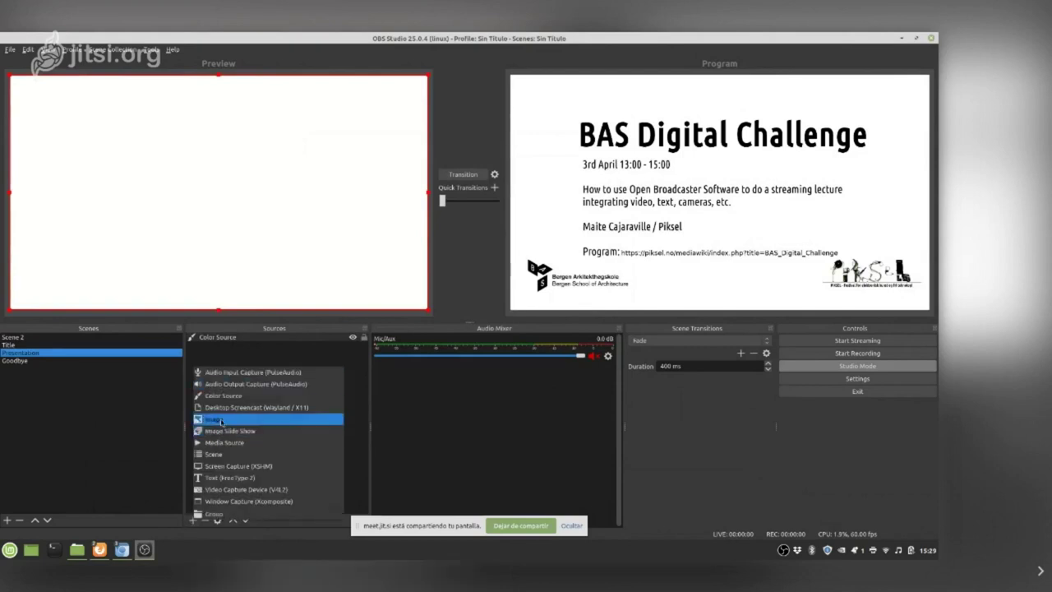
click(220, 421)
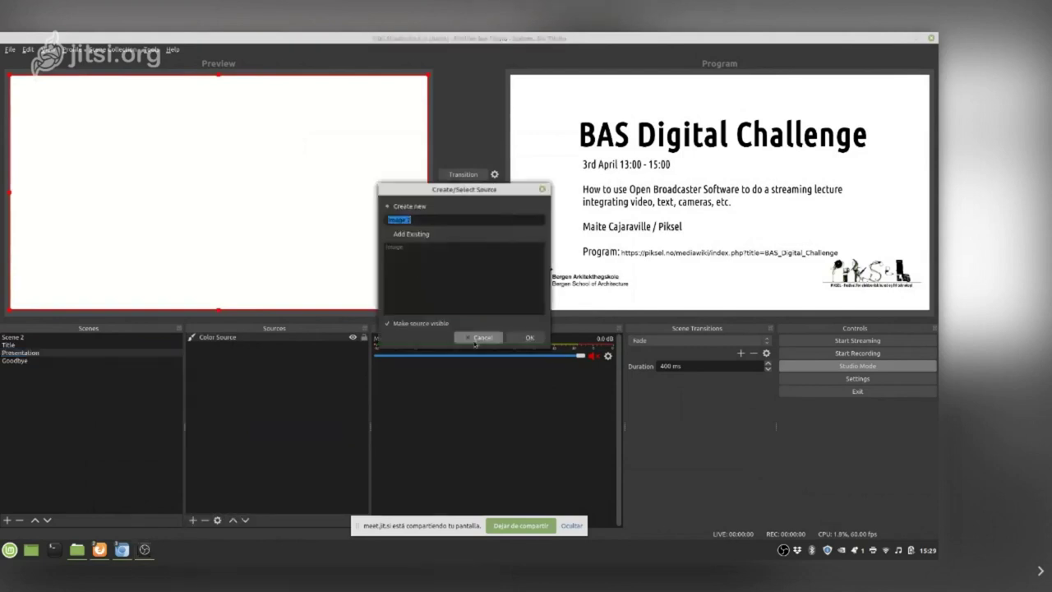
click(529, 338)
click(609, 331)
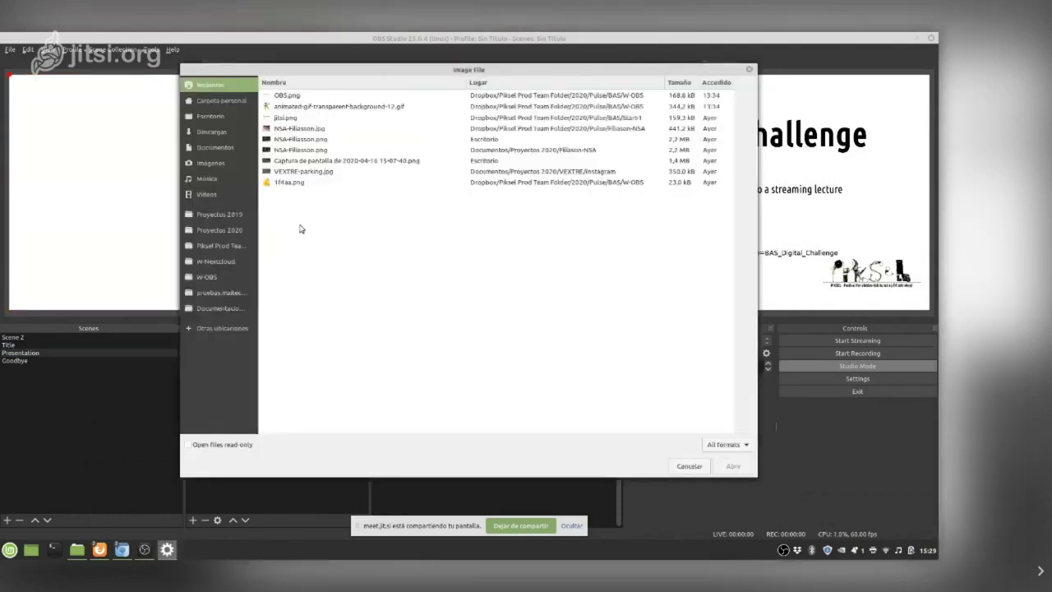
click(210, 277)
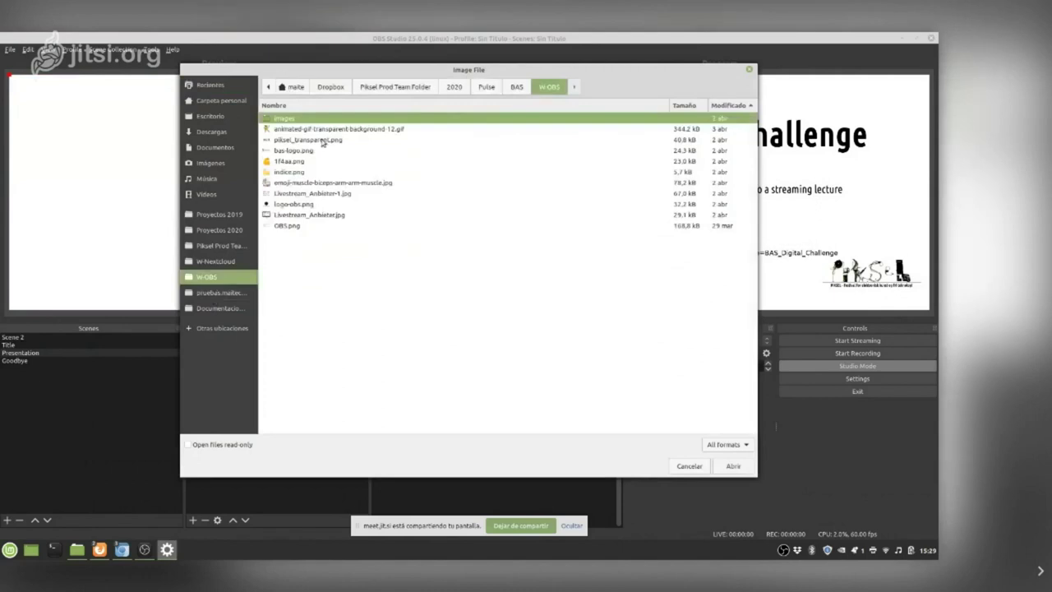
click(308, 150)
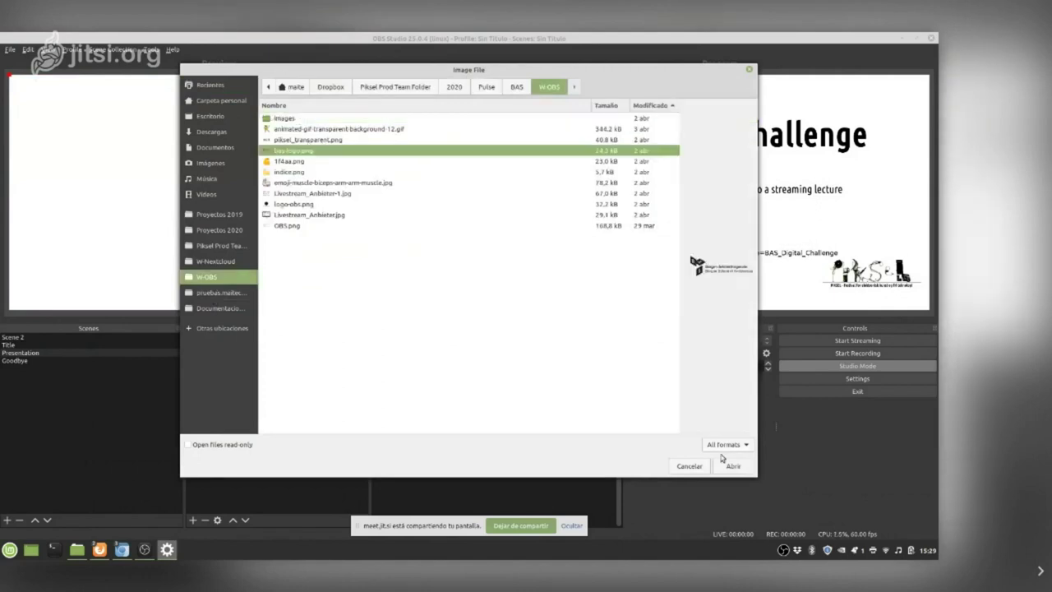
click(733, 468)
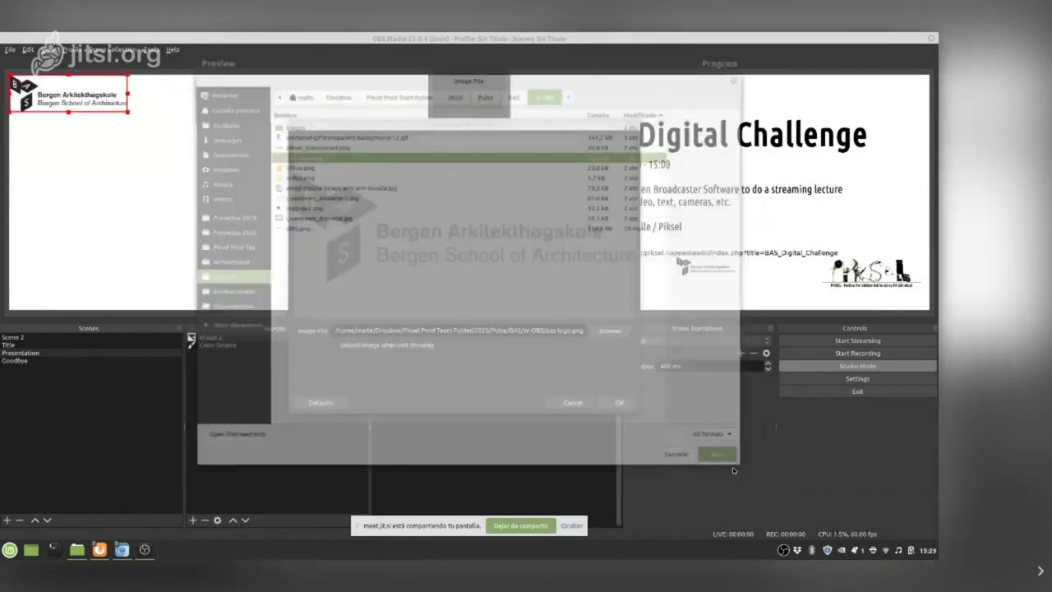
click(619, 402)
drag(71, 101, 22, 291)
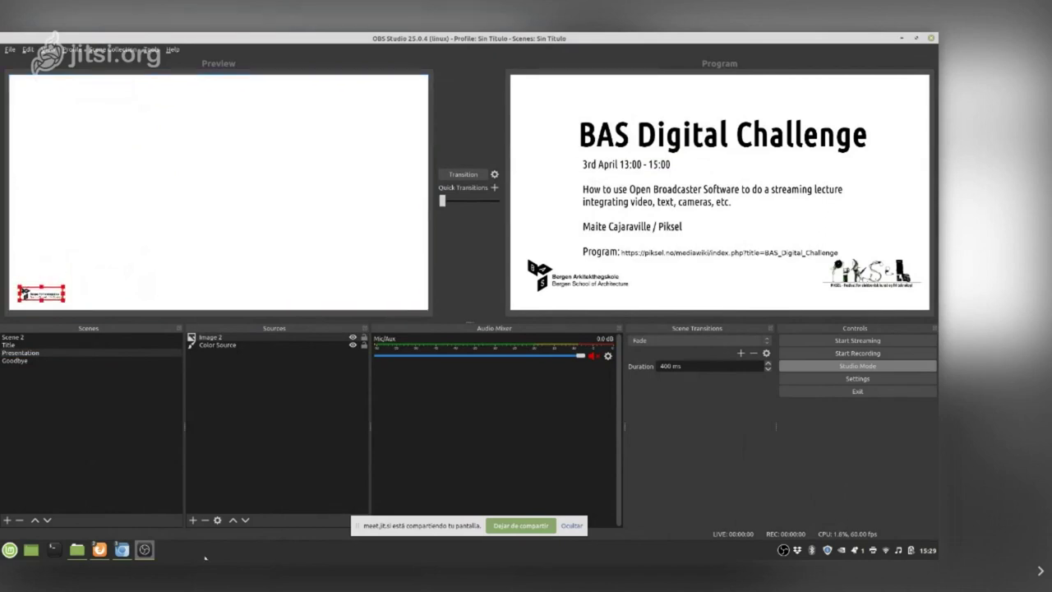
Add piksel_transparent.png from the W-OBS folder as a new image source and shrink it into the lower-right corner of the Presentation canvas.
click(192, 520)
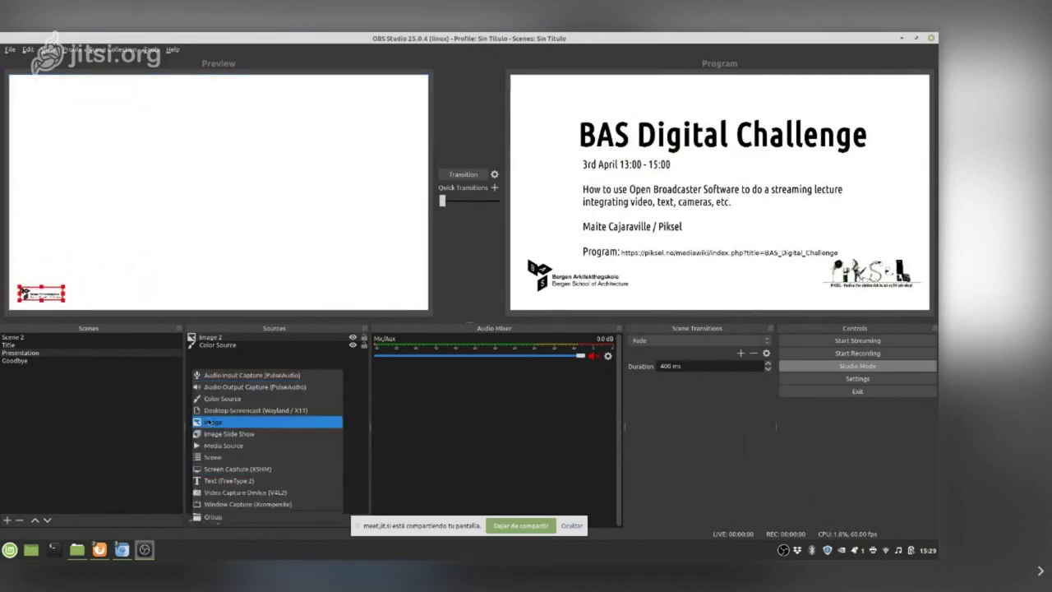
click(215, 422)
click(529, 336)
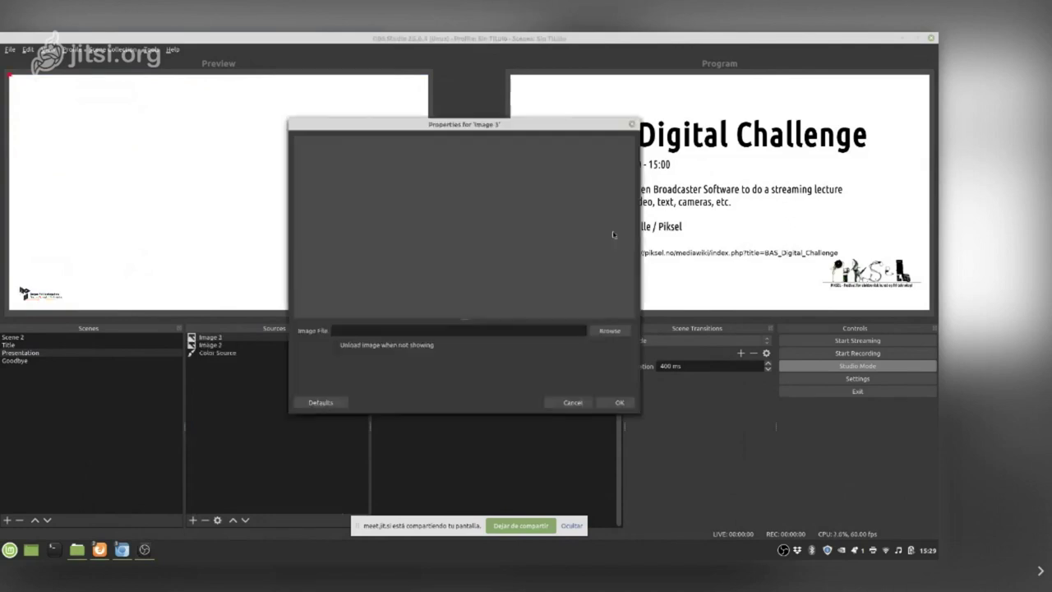
click(609, 331)
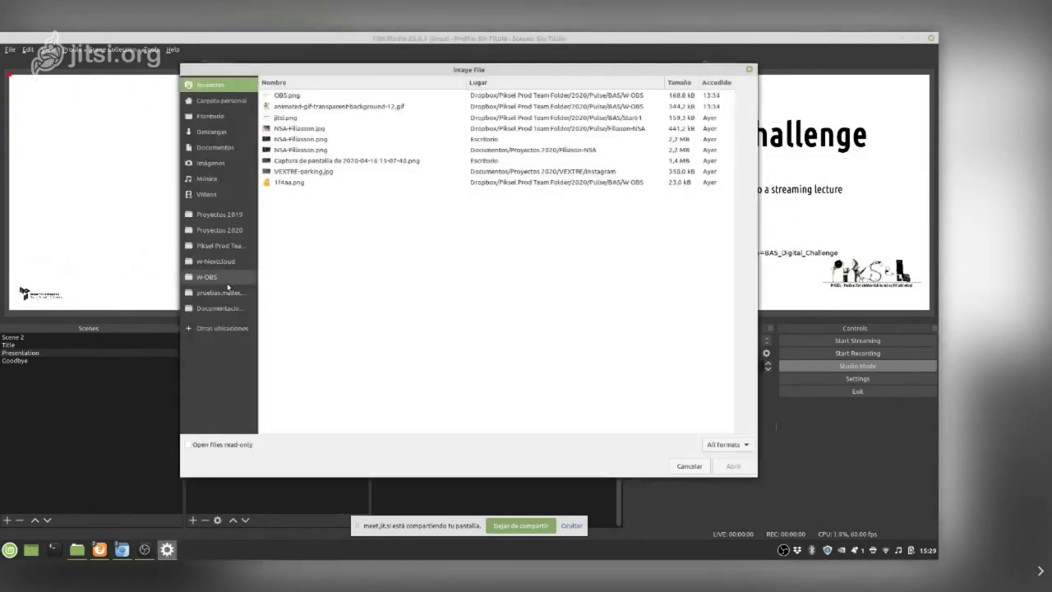
click(228, 283)
click(411, 139)
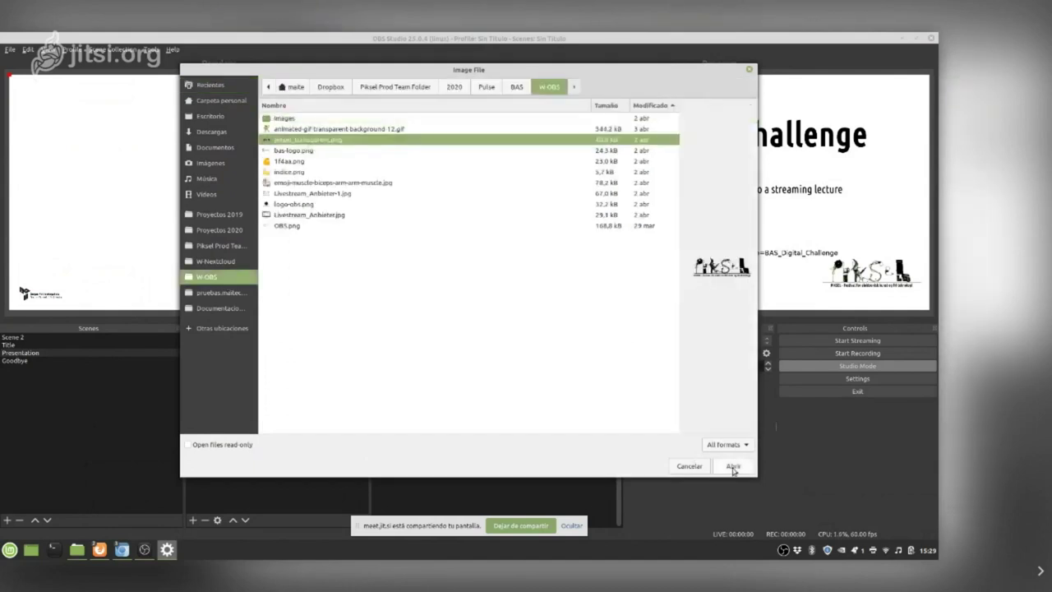
click(732, 466)
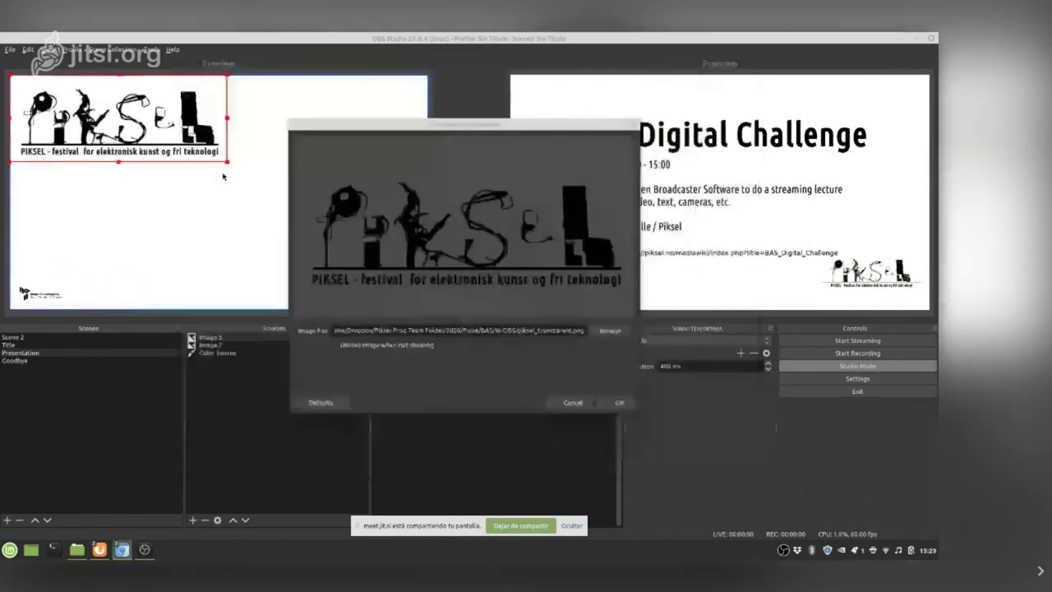
click(615, 403)
drag(227, 162, 391, 300)
click(281, 448)
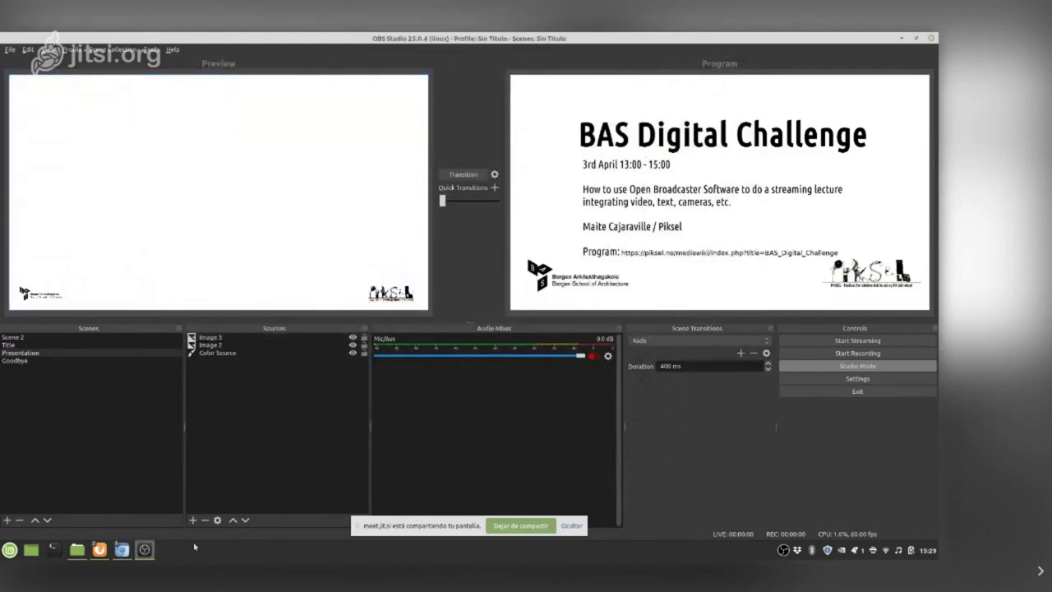
Add a Video Capture Device (V4L2) source using the UVC Camera and shrink it into the upper-right corner of the Presentation canvas.
click(192, 519)
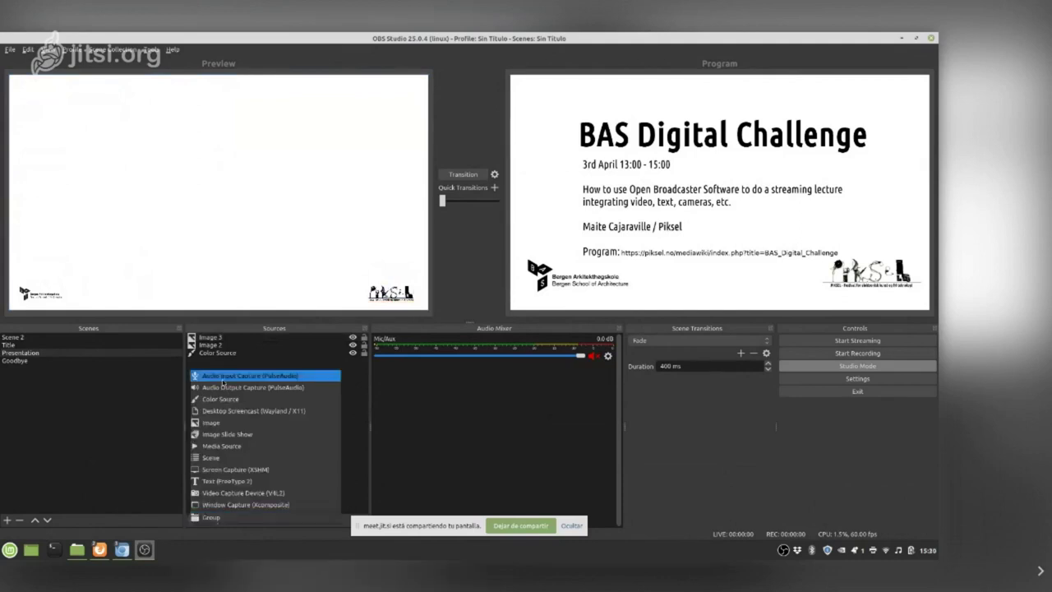
click(246, 496)
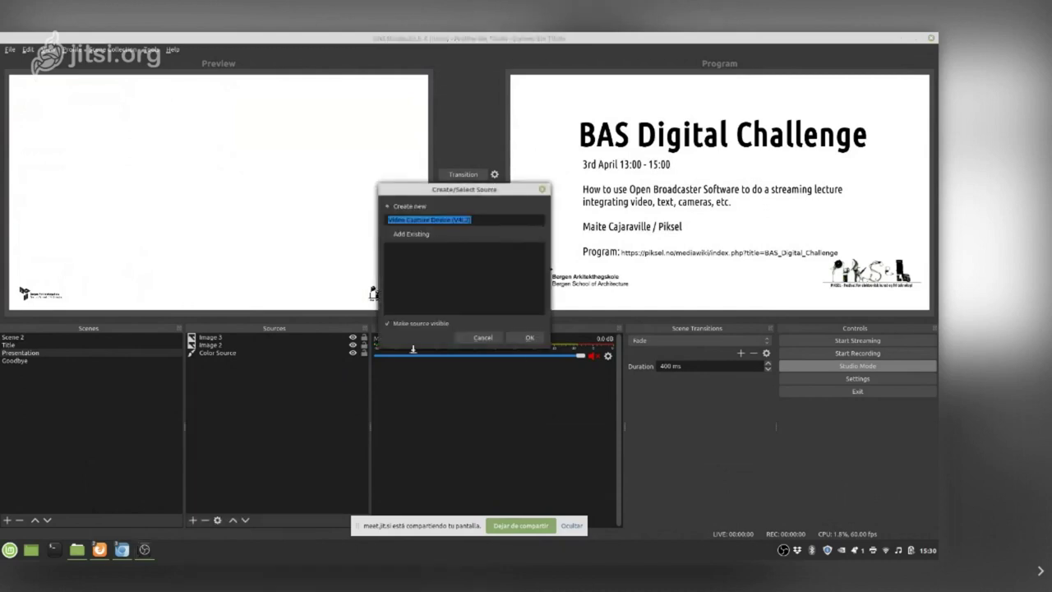
click(524, 340)
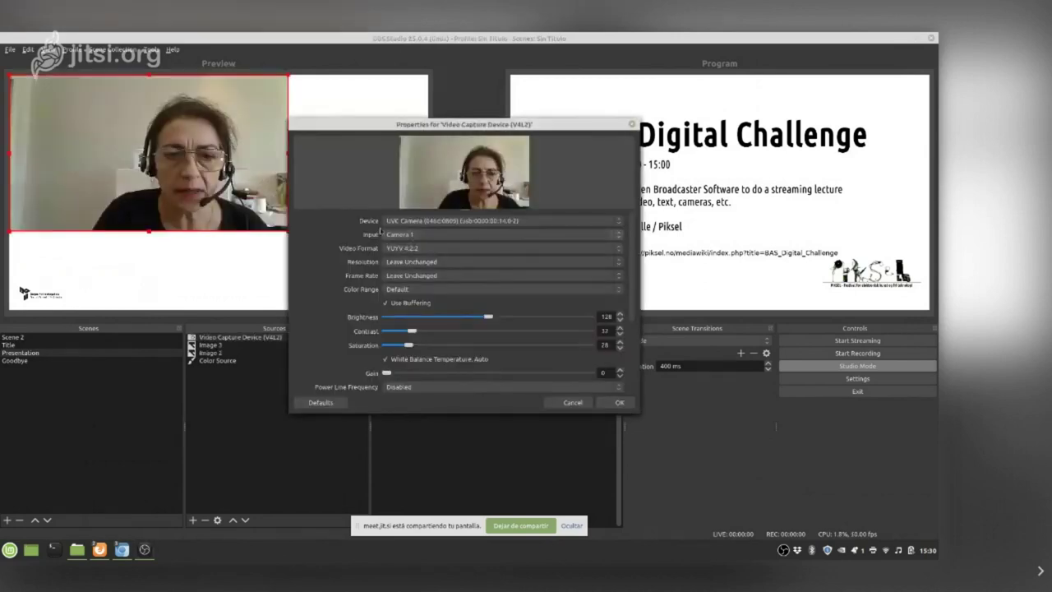
click(615, 401)
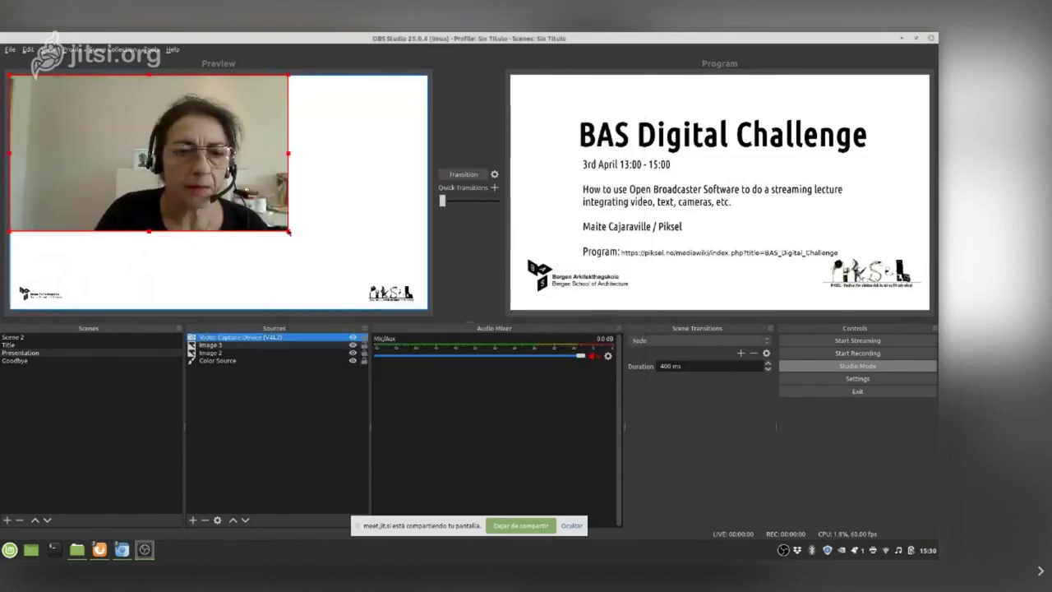
drag(27, 92, 381, 92)
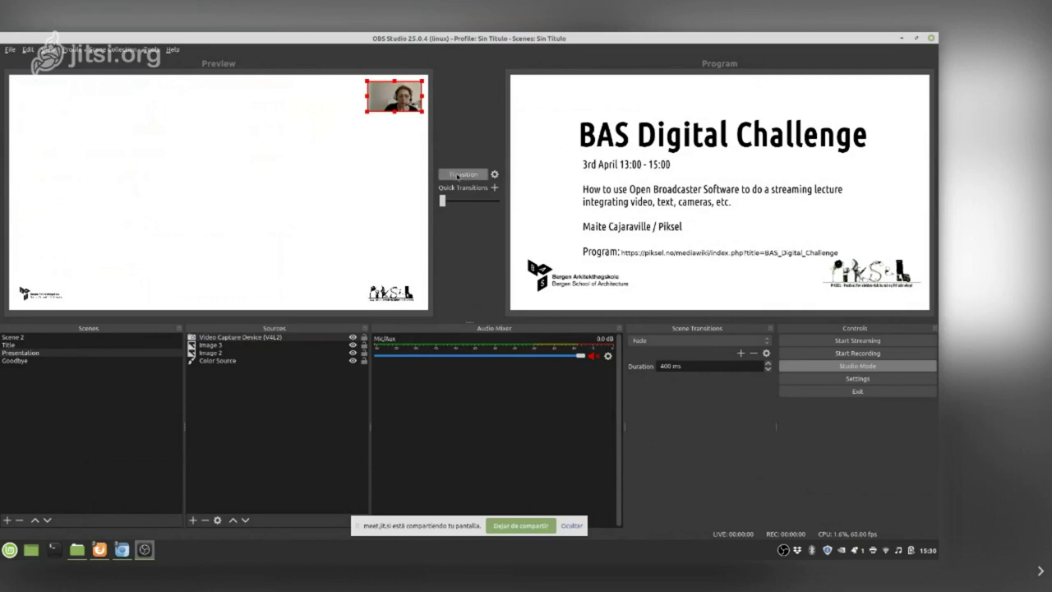
Add the existing Image source to the Presentation scene beneath the video capture device, and transition the scene to the program output.
click(193, 520)
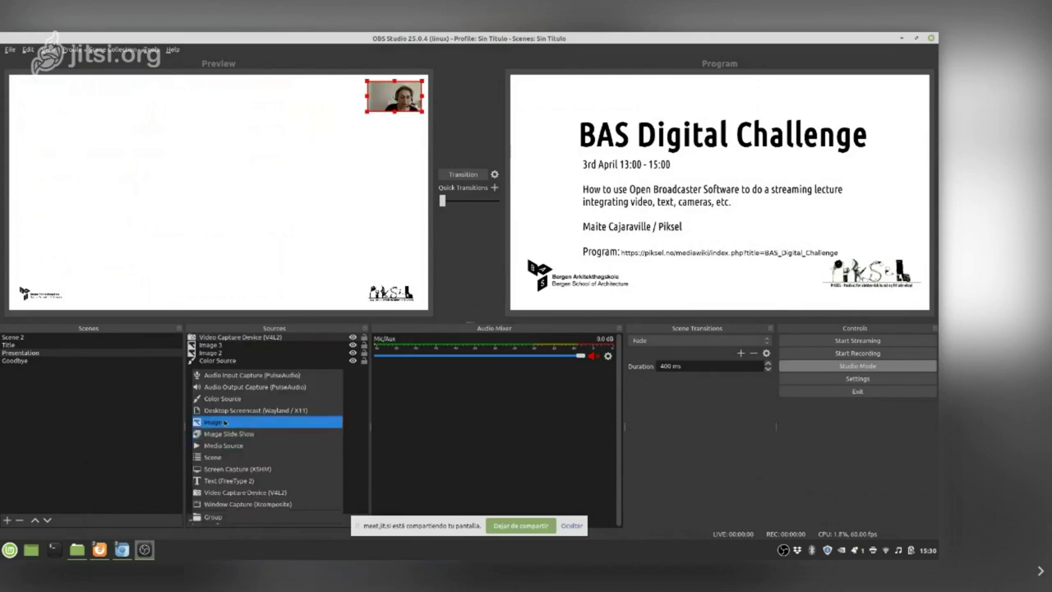
click(226, 422)
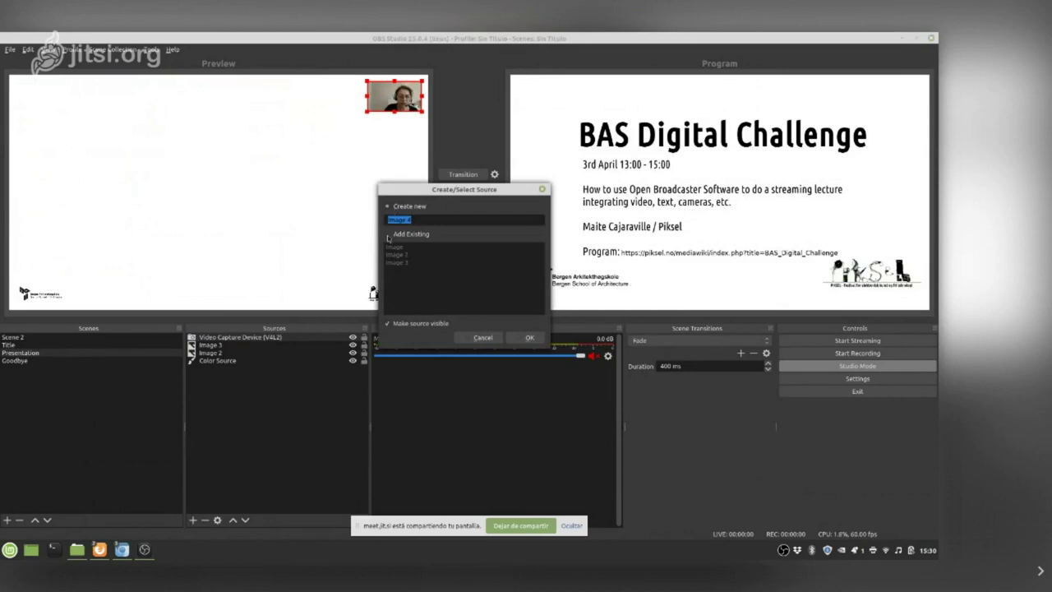
click(387, 234)
click(394, 248)
click(530, 338)
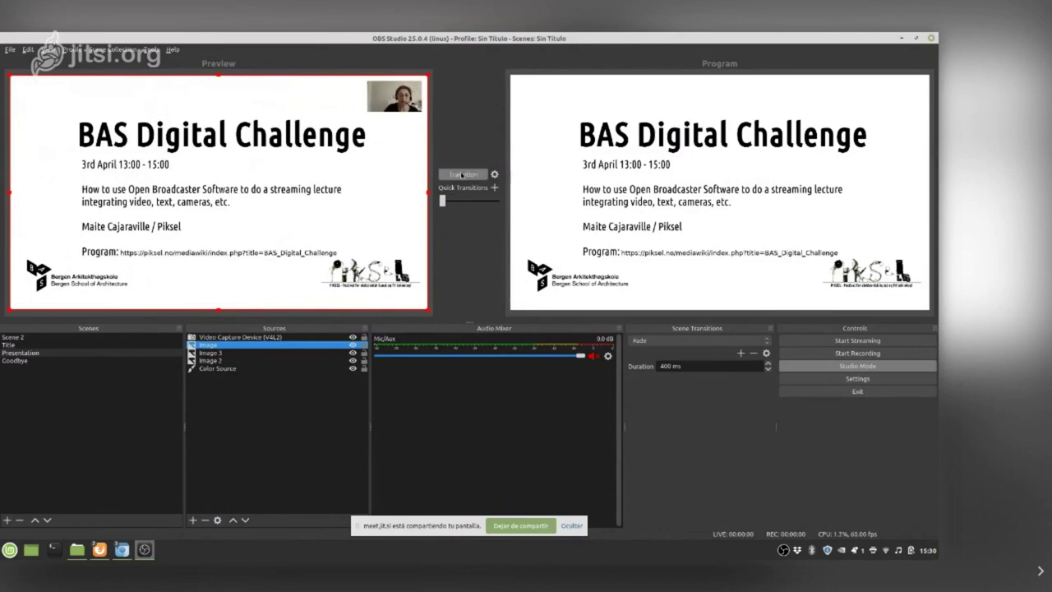
drag(443, 202, 497, 215)
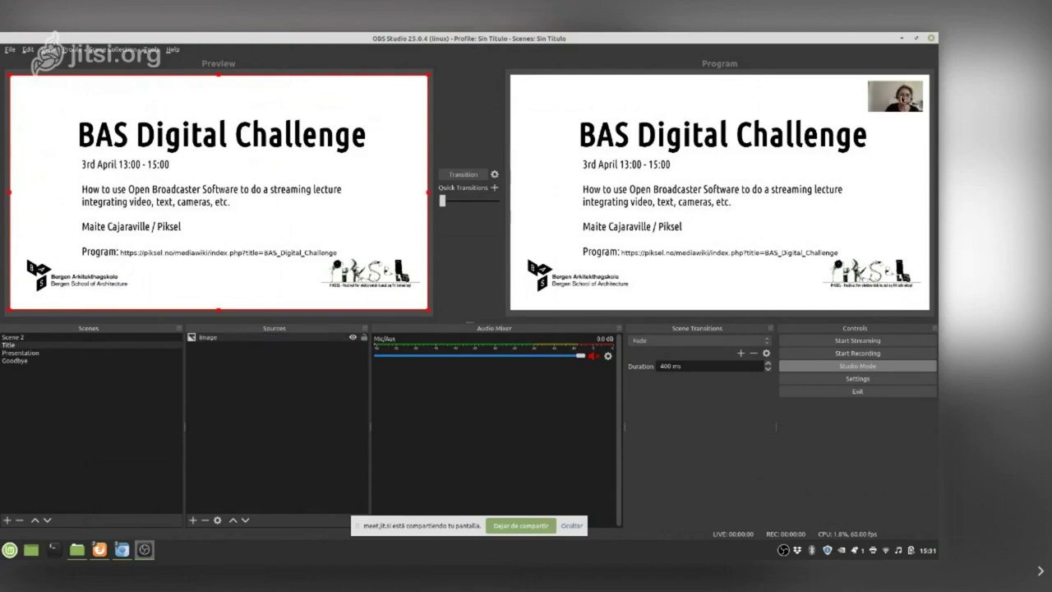
Load the Presentation scene into the preview again and hide its Image source.
click(35, 354)
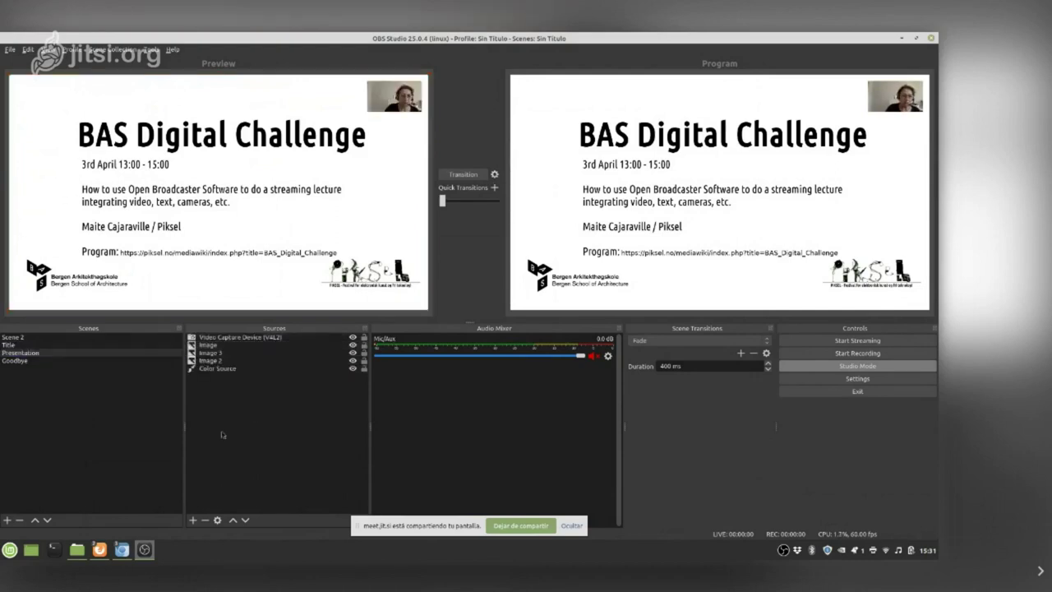
click(212, 345)
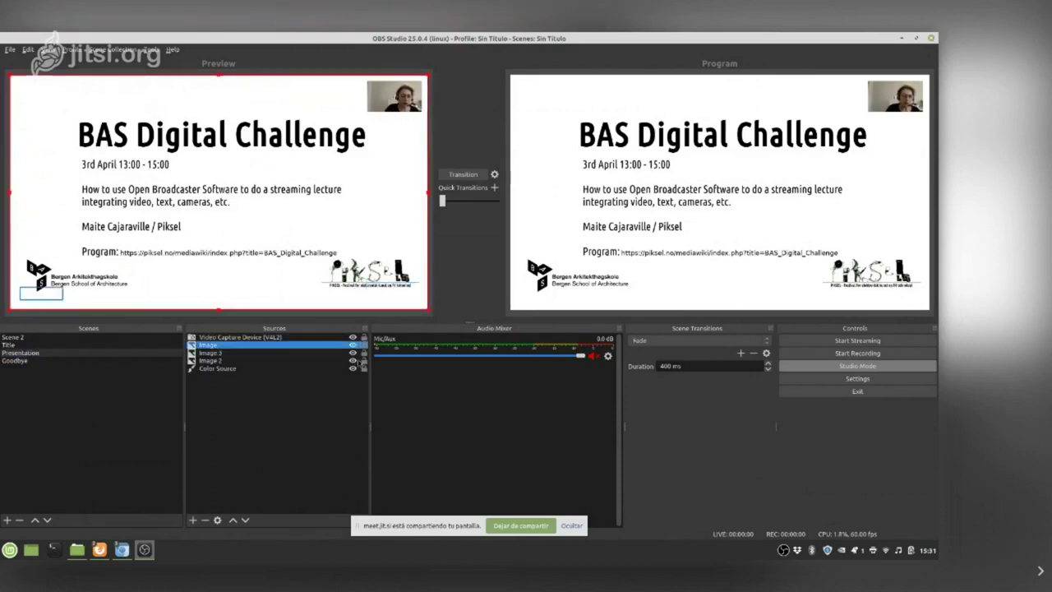
click(352, 345)
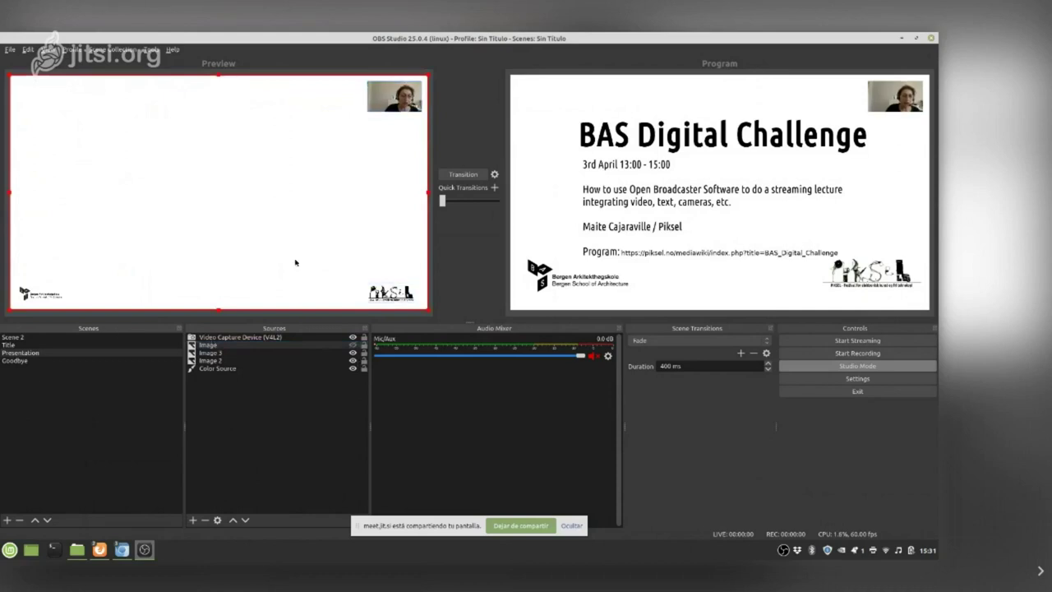
Add a new Window Capture (Xcomposite) source to the Presentation scene, capturing the "PIKSEL - Mozilla Firefox" window.
click(193, 520)
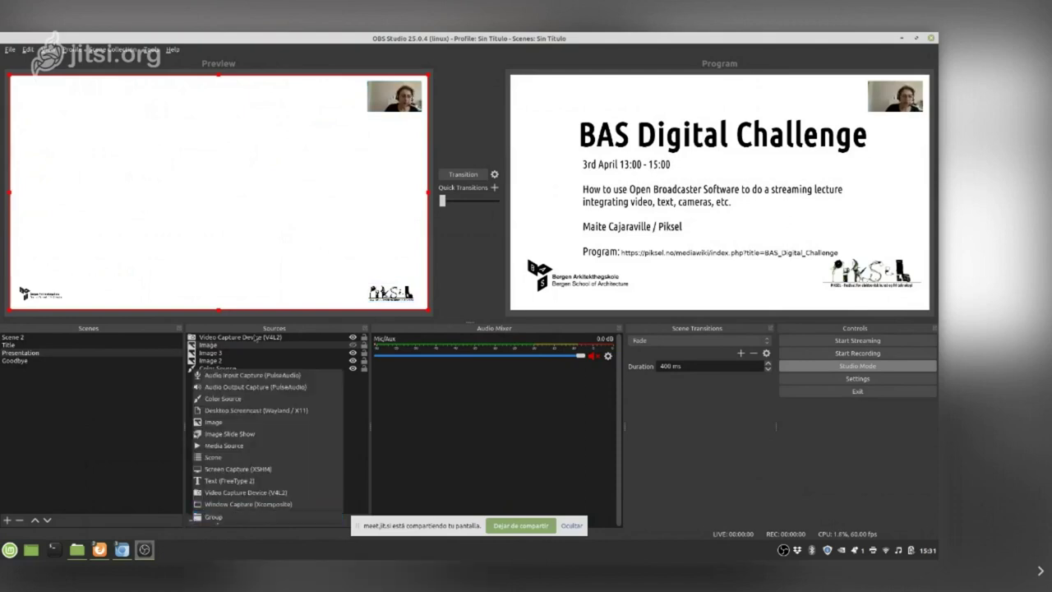
click(280, 505)
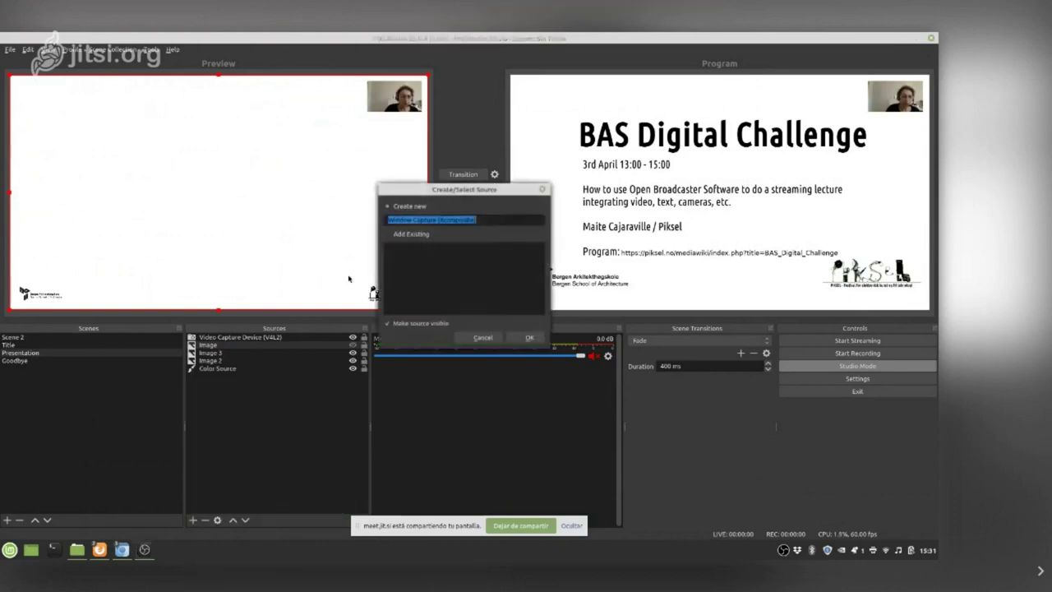
click(529, 337)
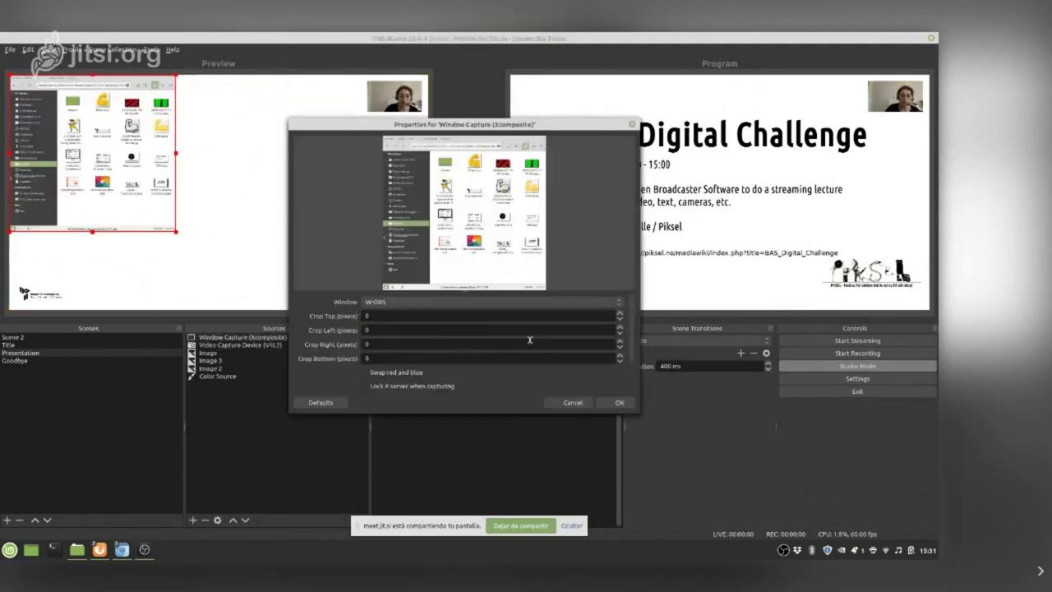
click(393, 303)
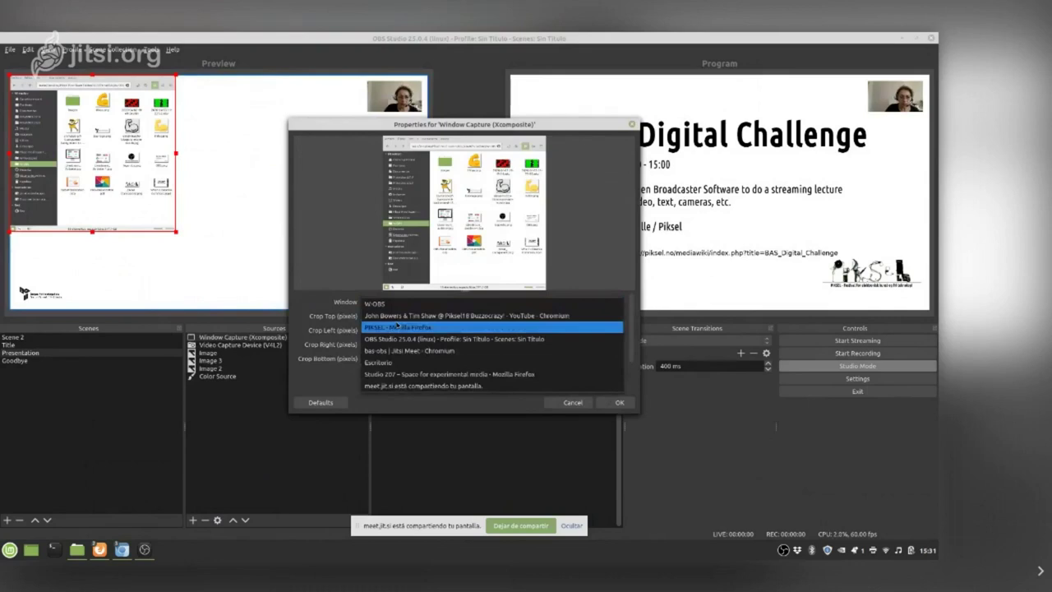
click(408, 327)
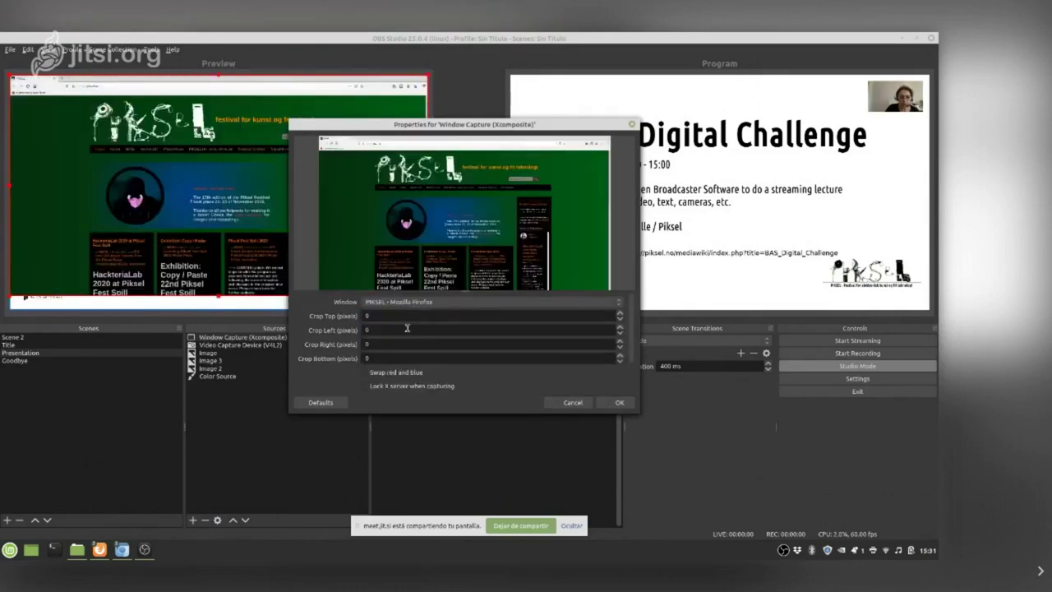
click(609, 401)
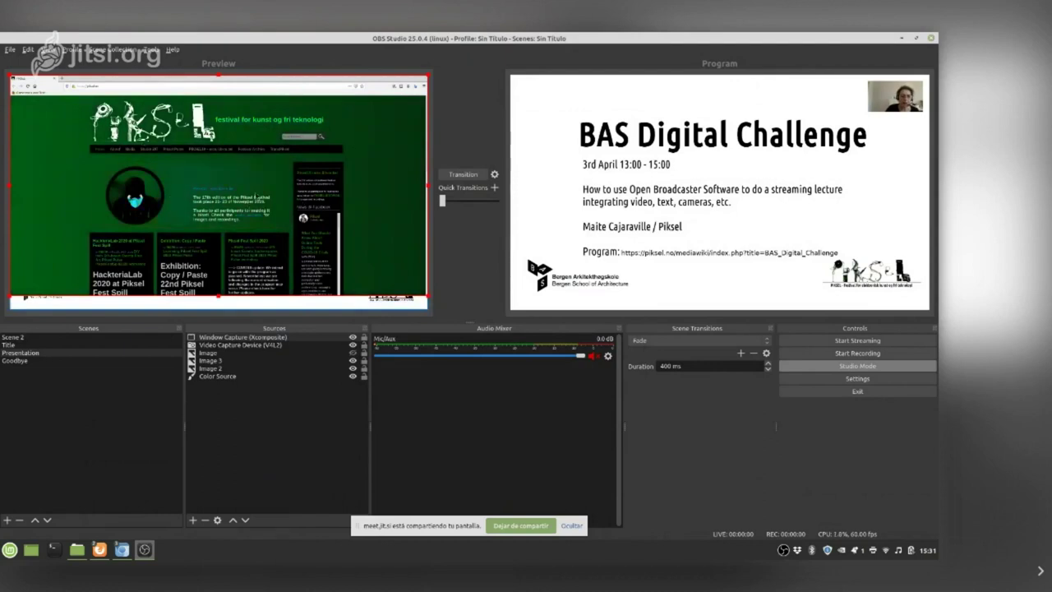
Fit the PIKSEL window capture to the screen and place it beneath the video capture device in the source order.
right_click(256, 197)
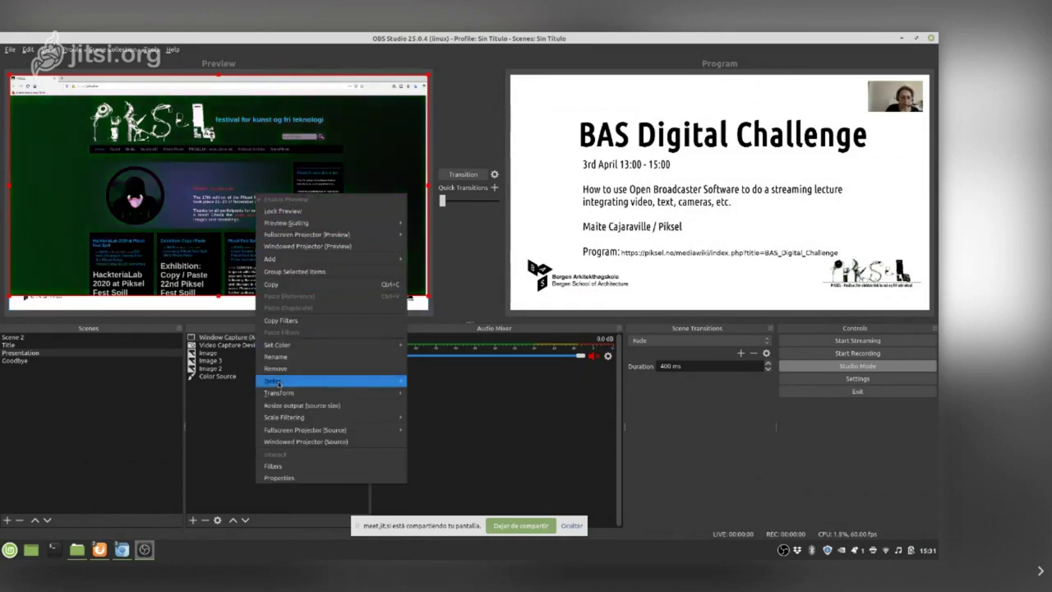
mouse_move(294, 394)
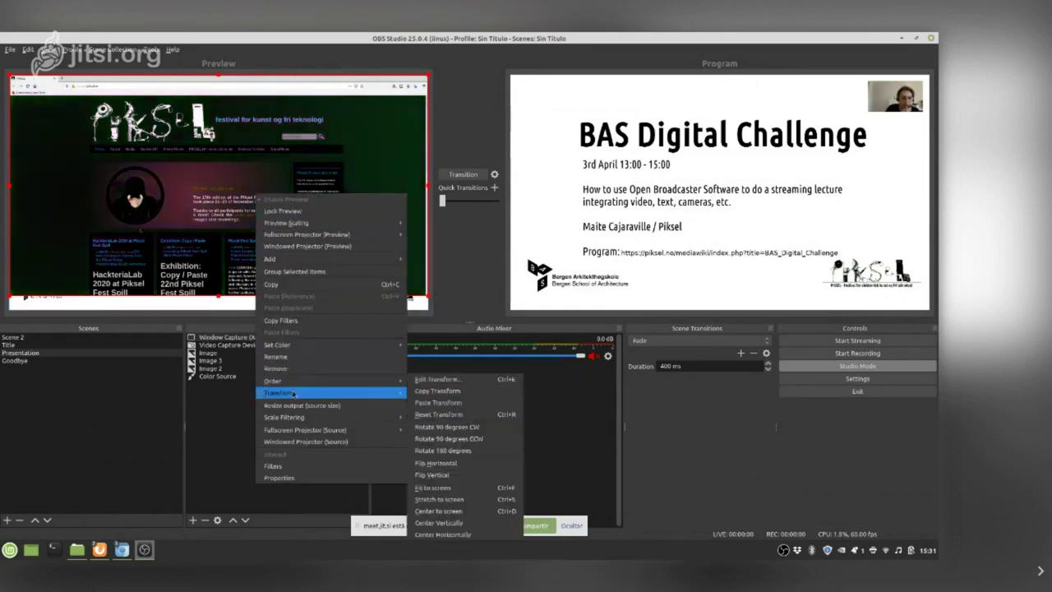
click(442, 488)
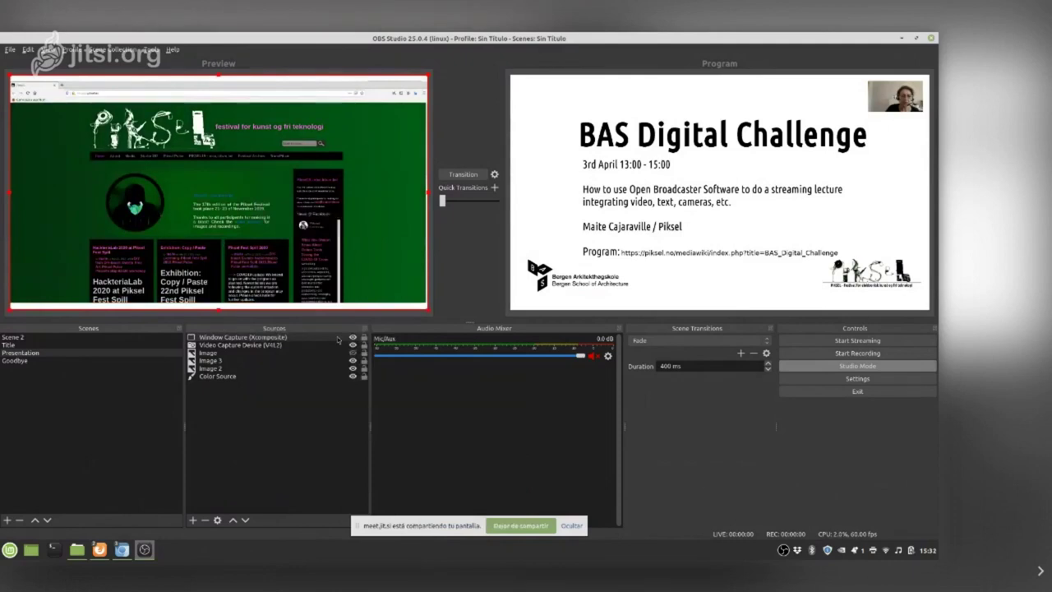
click(230, 338)
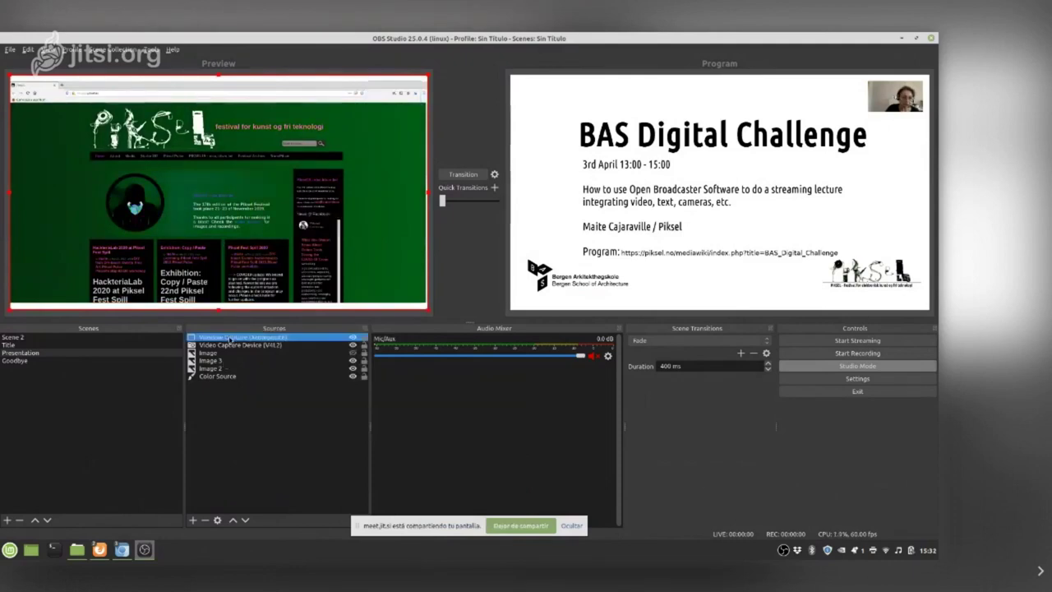
click(245, 520)
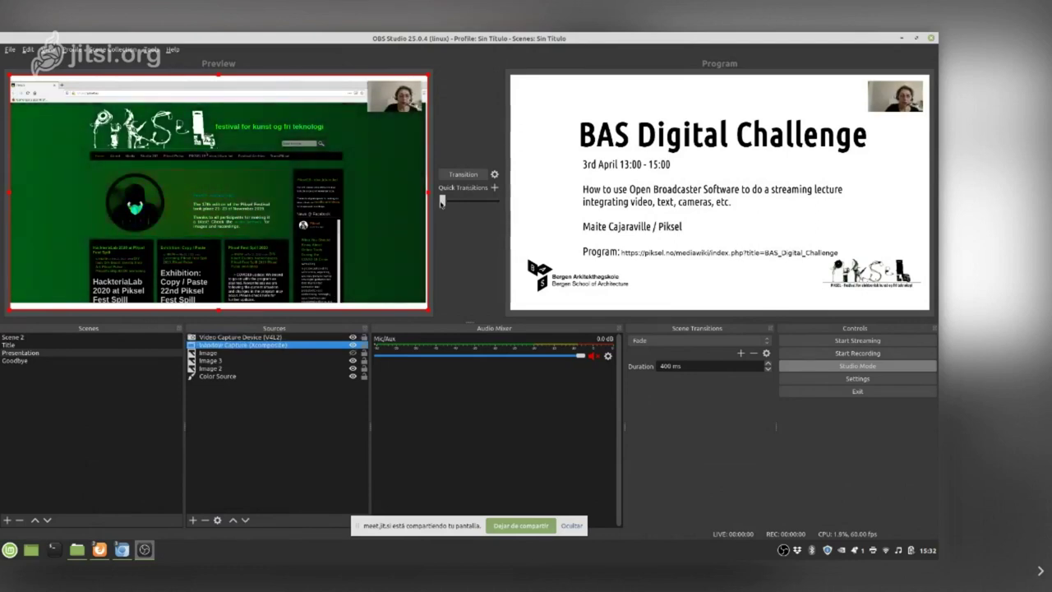
Transition the Presentation scene to the program output, and shrink the PIKSEL window capture into the upper-left corner of the preview canvas.
drag(443, 203, 499, 212)
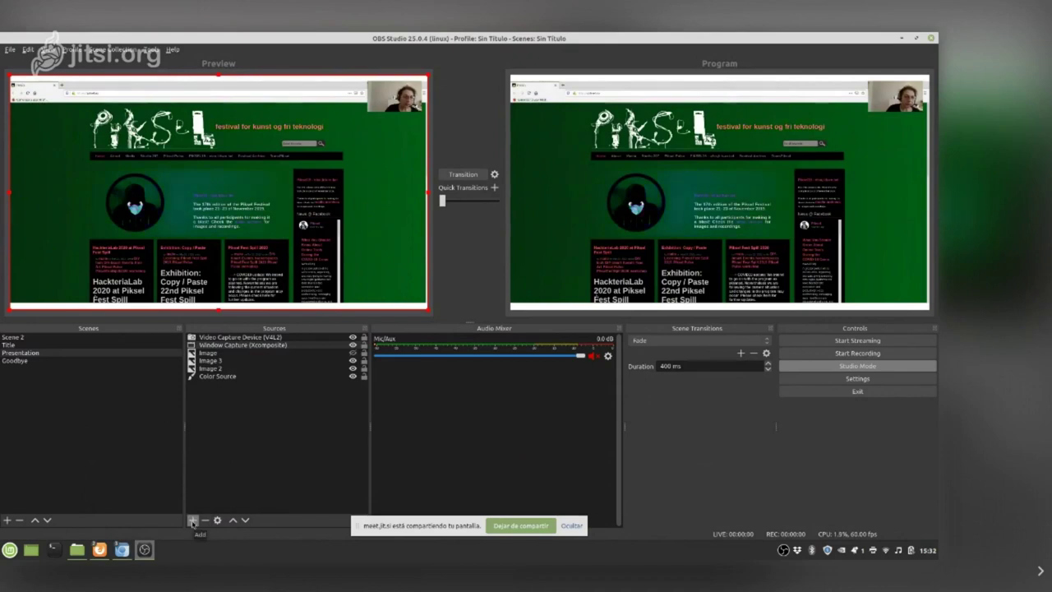
drag(427, 309, 106, 145)
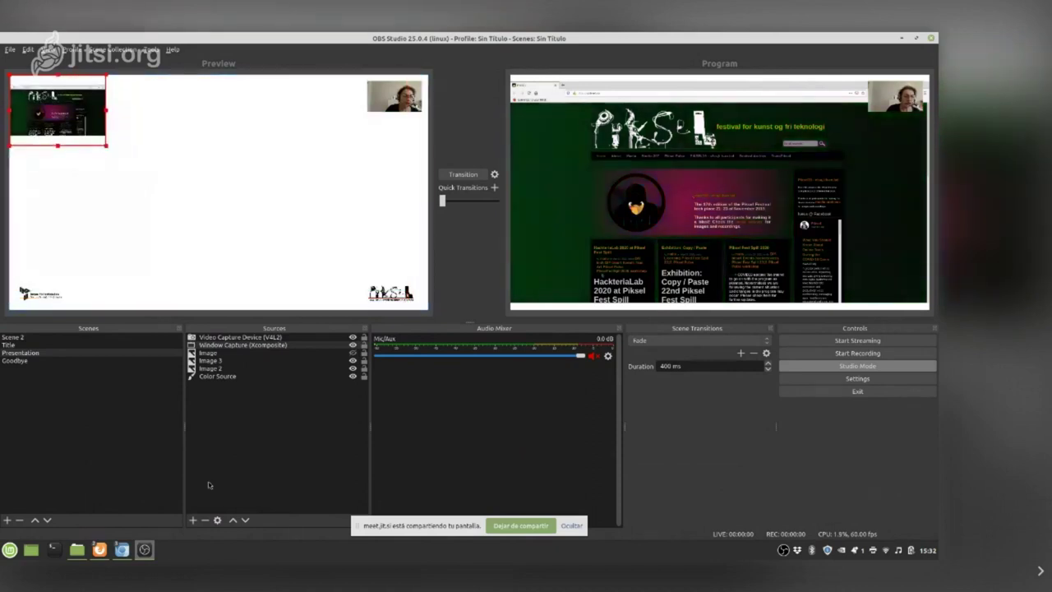
Add a second Window Capture (Xcomposite) source capturing the "Studio 207 – Space for experimental media - Mozilla Firefox" window.
click(193, 520)
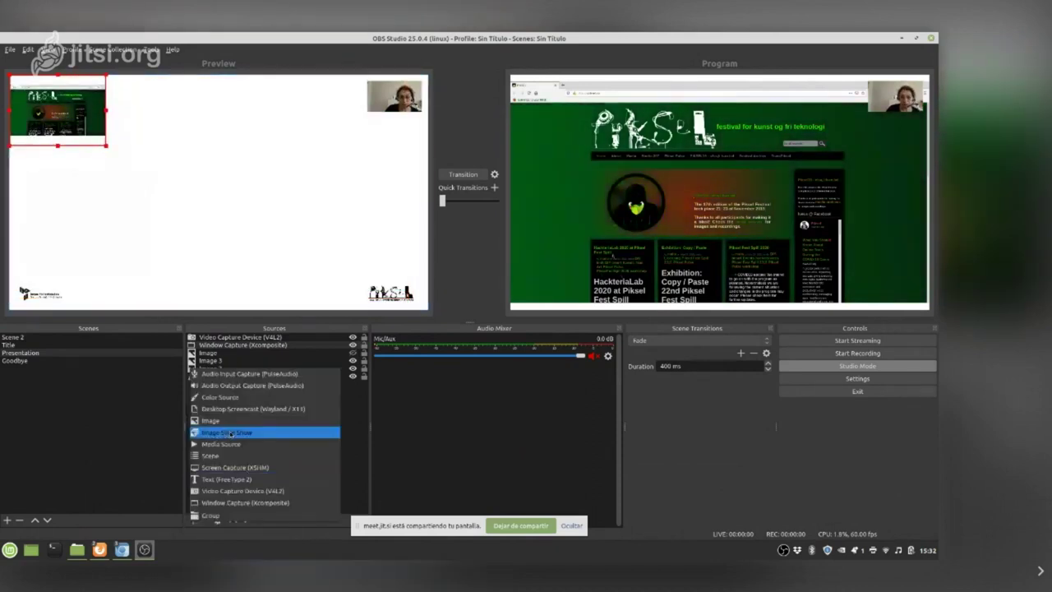
click(236, 503)
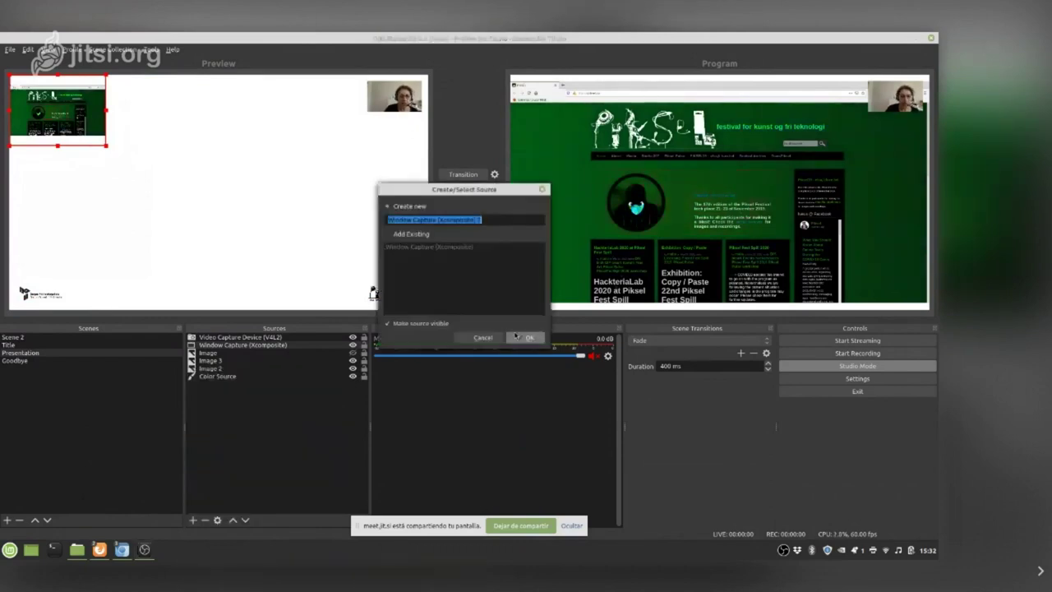
click(526, 337)
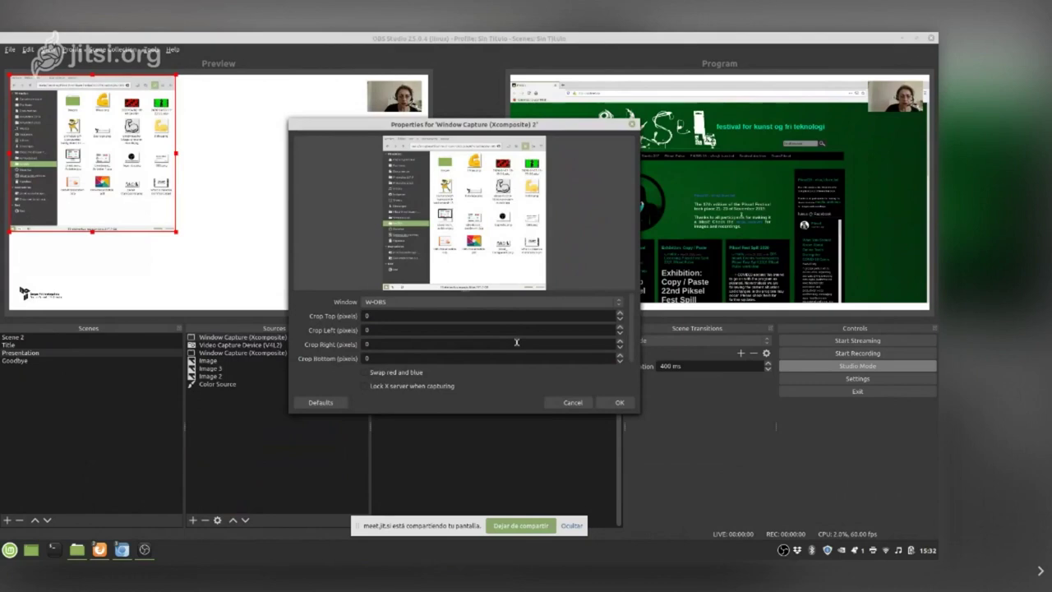
click(493, 301)
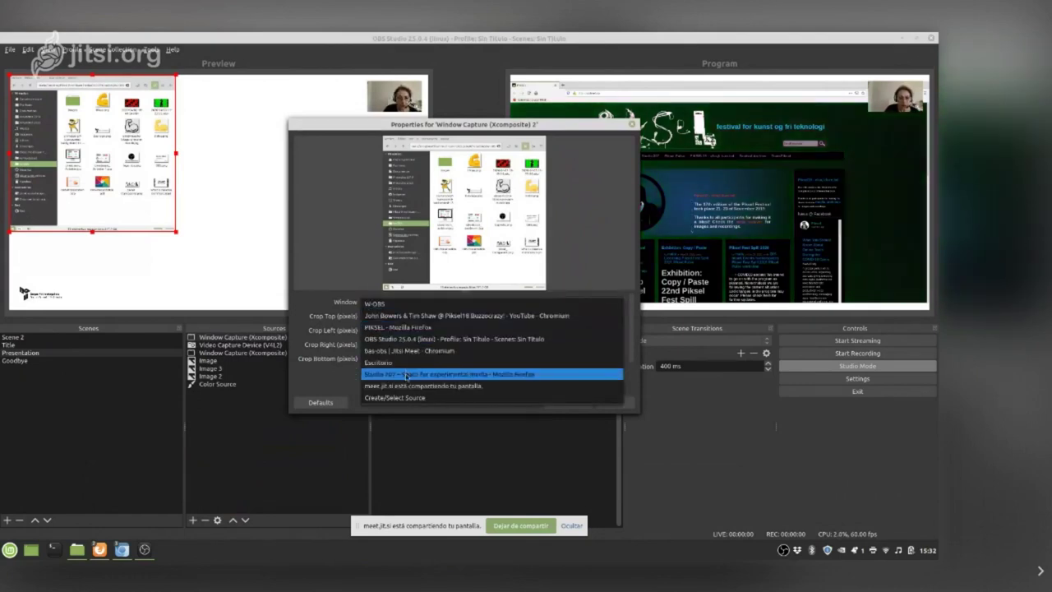
click(405, 375)
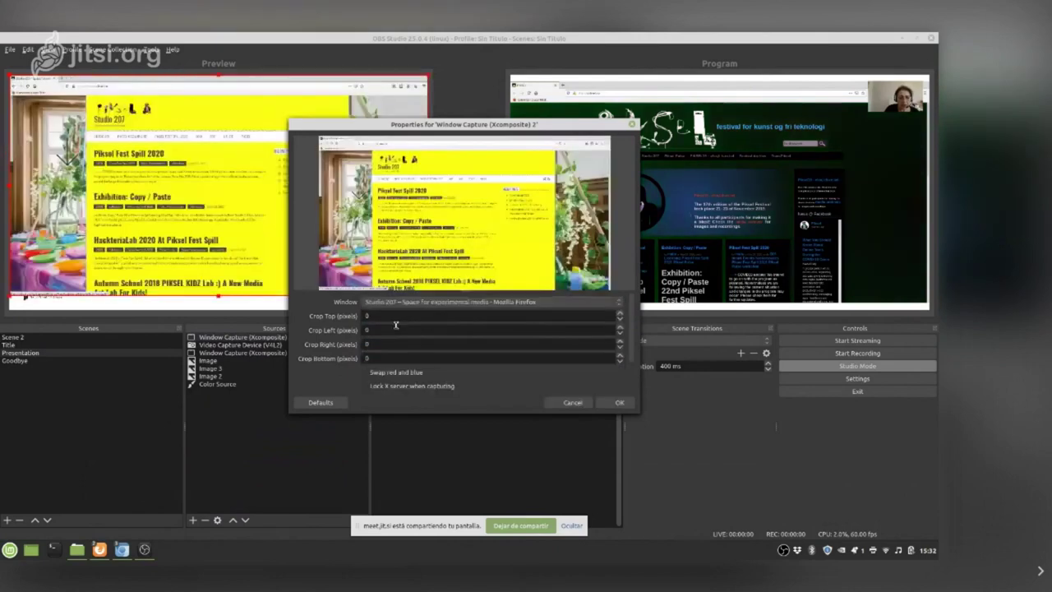
key(Return)
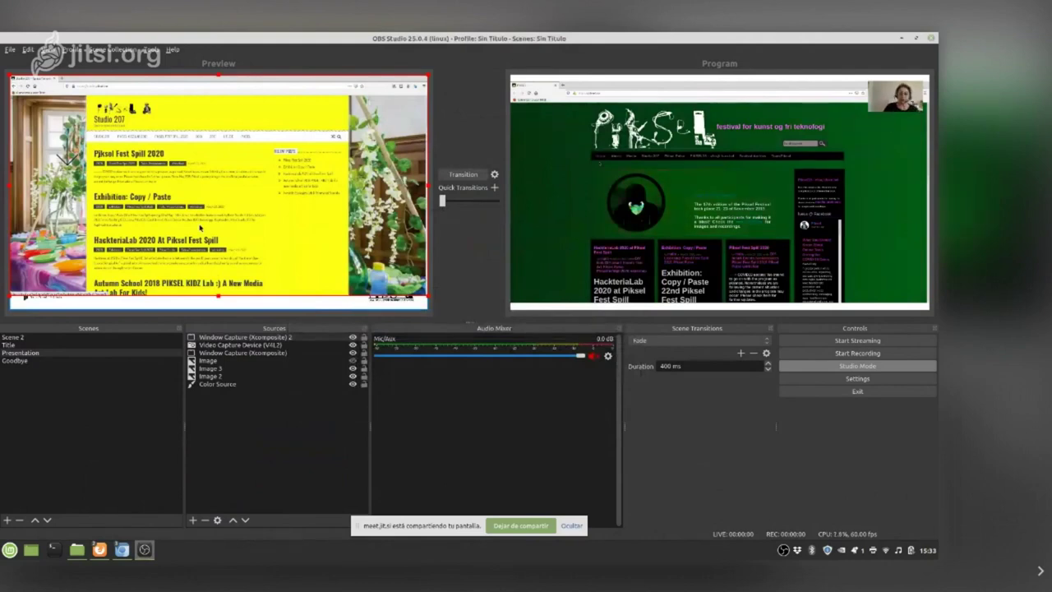
Fit the Studio 207 window capture to the screen and transition the scene to the program output.
right_click(238, 183)
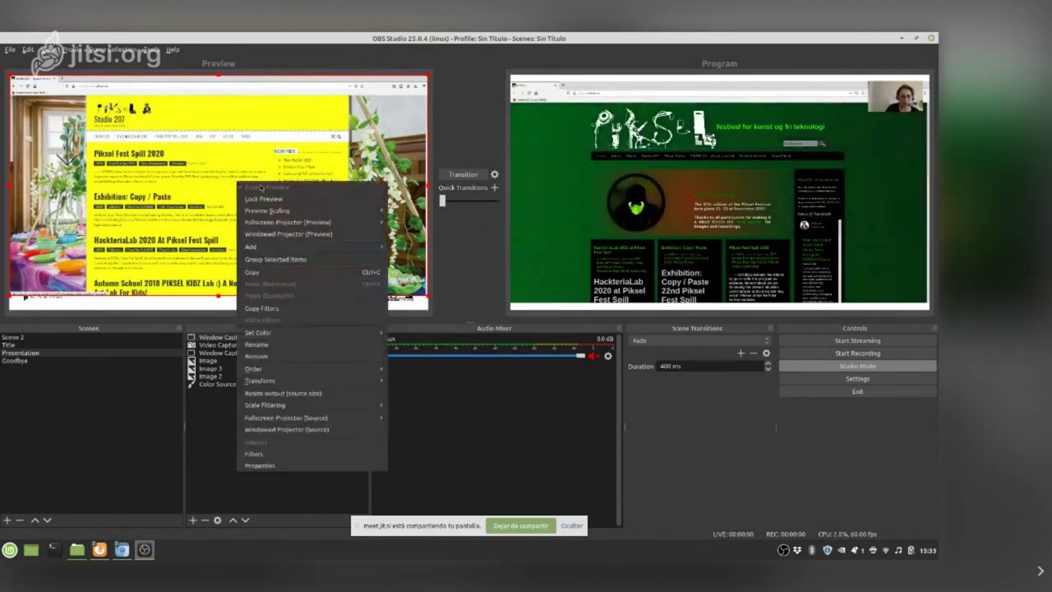
mouse_move(260, 381)
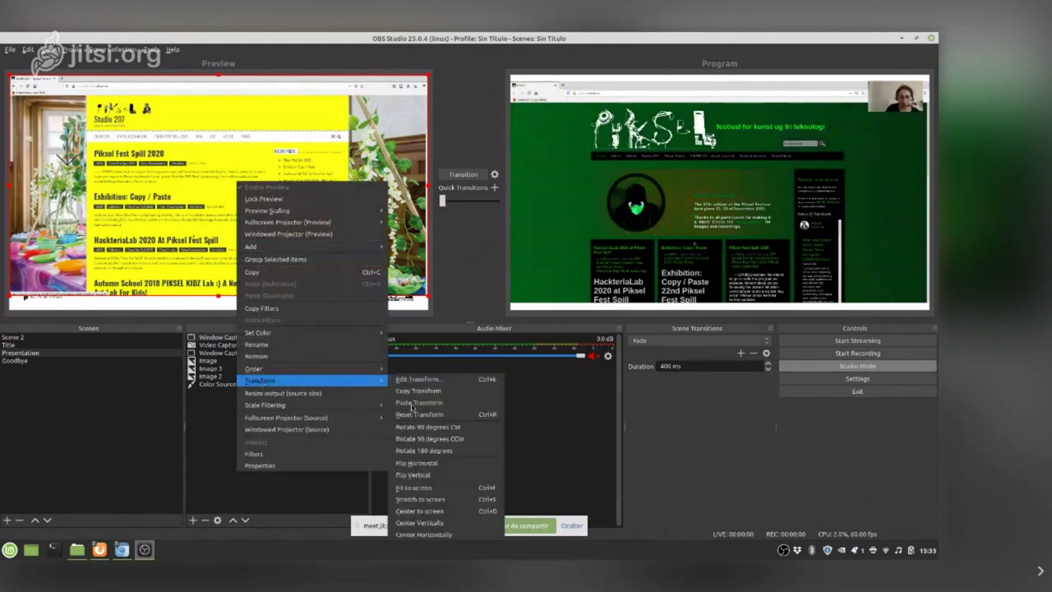
click(420, 488)
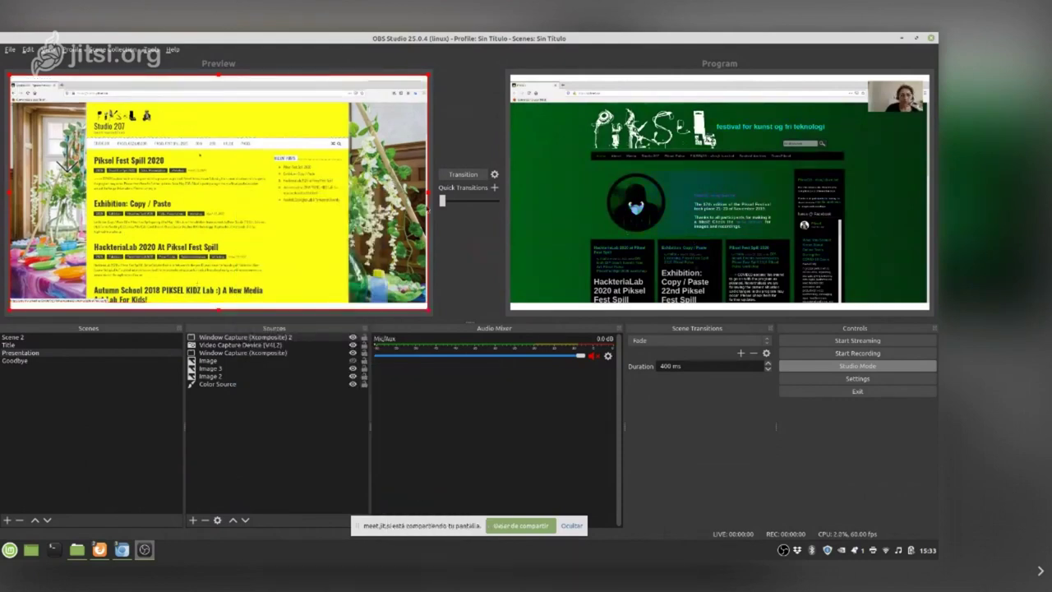
drag(442, 203, 501, 210)
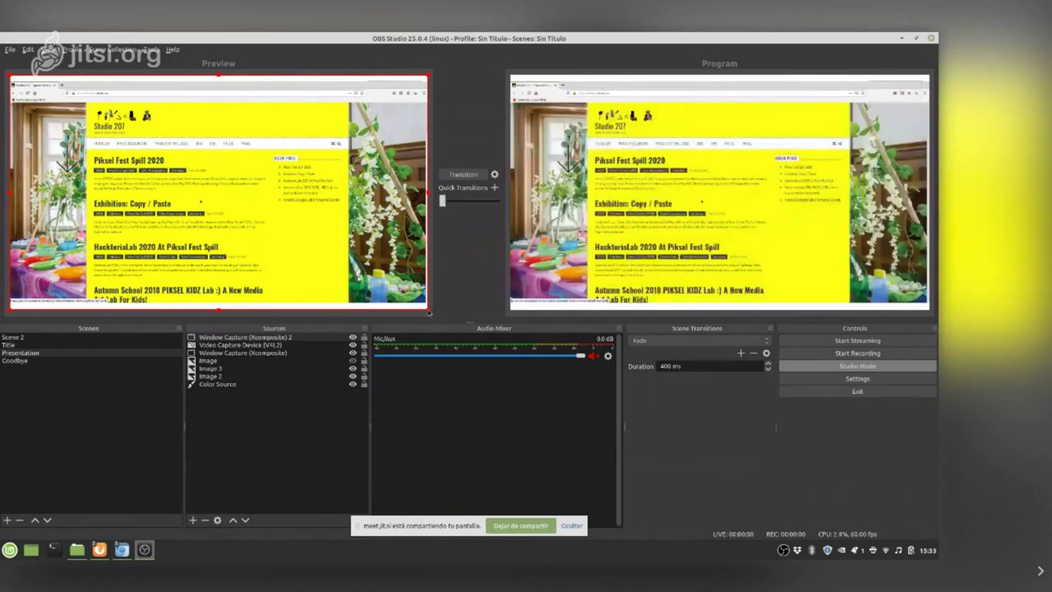
Shrink the Studio 207 window capture to about a third of the canvas width below the PIKSEL capture, and transition the layout to program.
drag(428, 310, 134, 137)
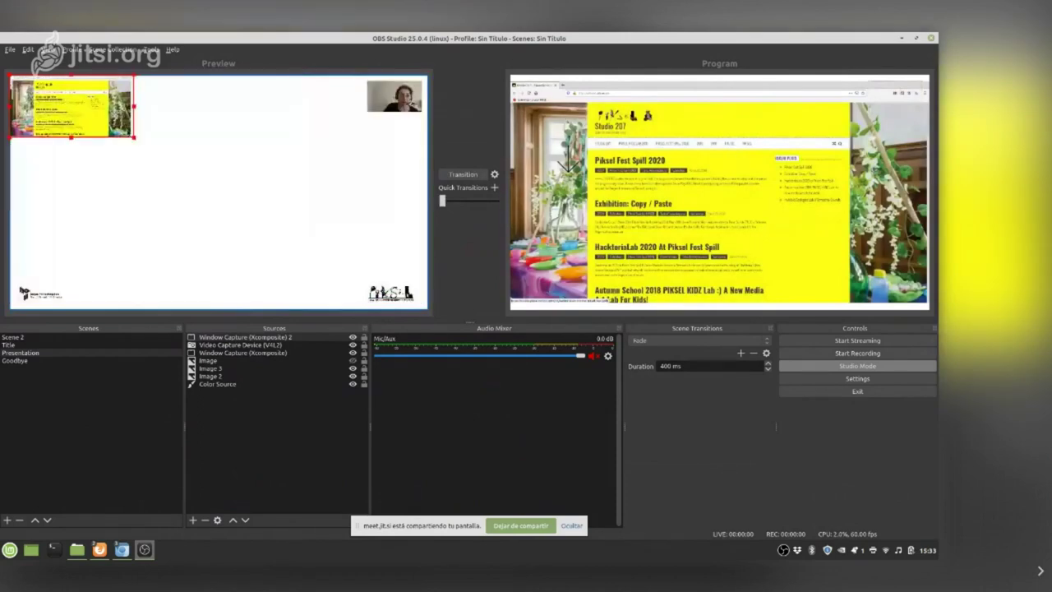
drag(70, 97, 69, 173)
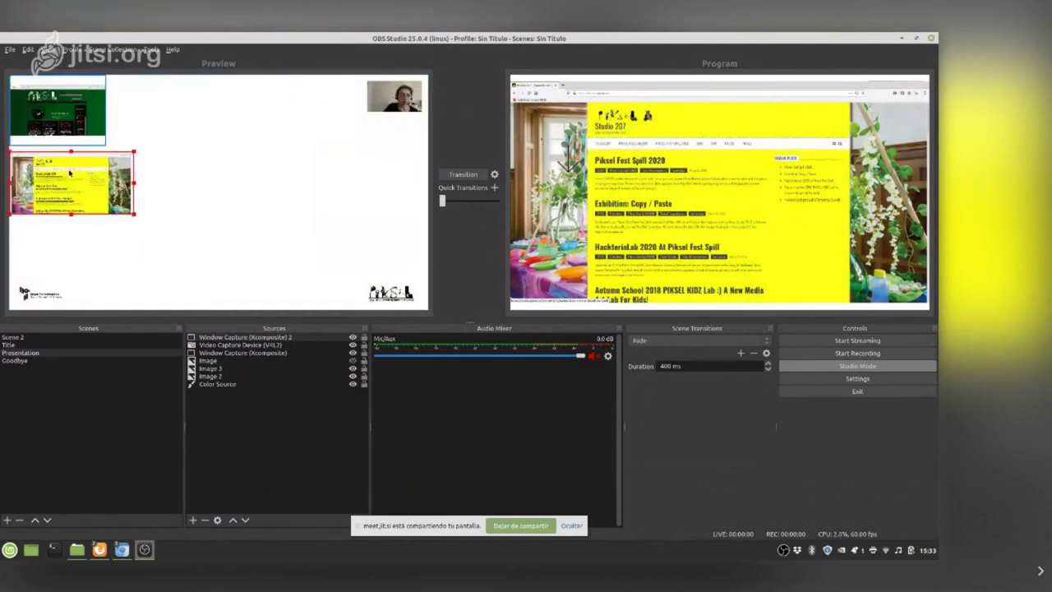
drag(134, 215, 153, 225)
click(218, 196)
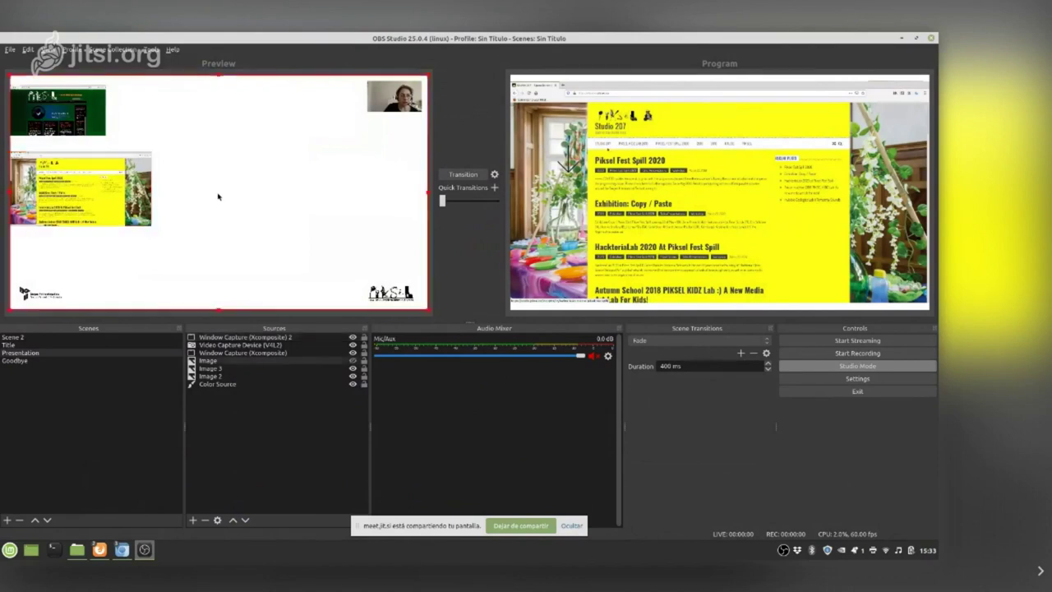
click(458, 174)
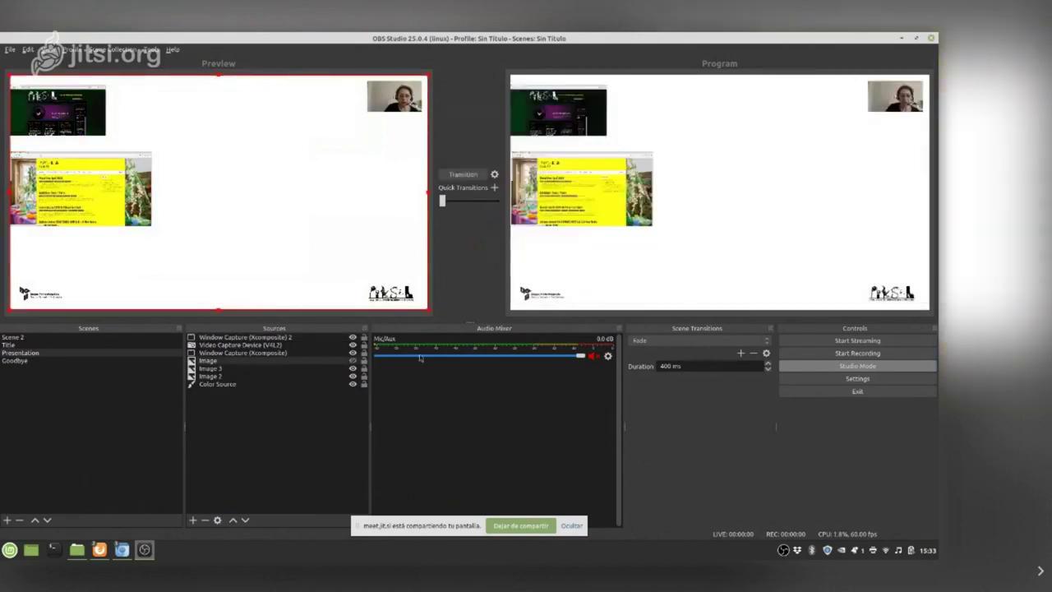
Add a new Image Slide Show source to the Presentation scene, loading an image directory from the recent W-OBS folder.
click(192, 519)
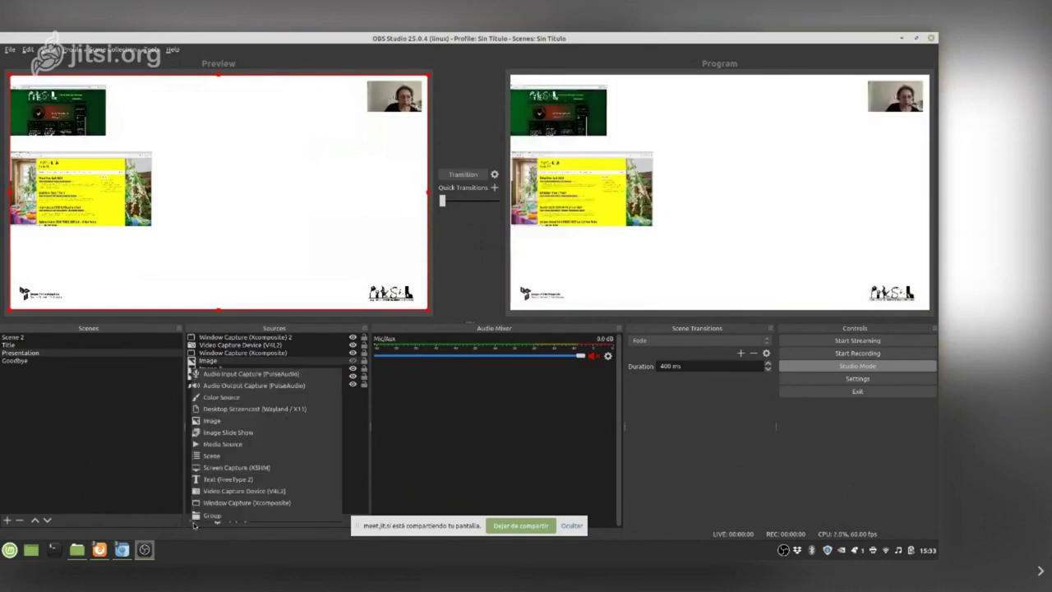
click(227, 433)
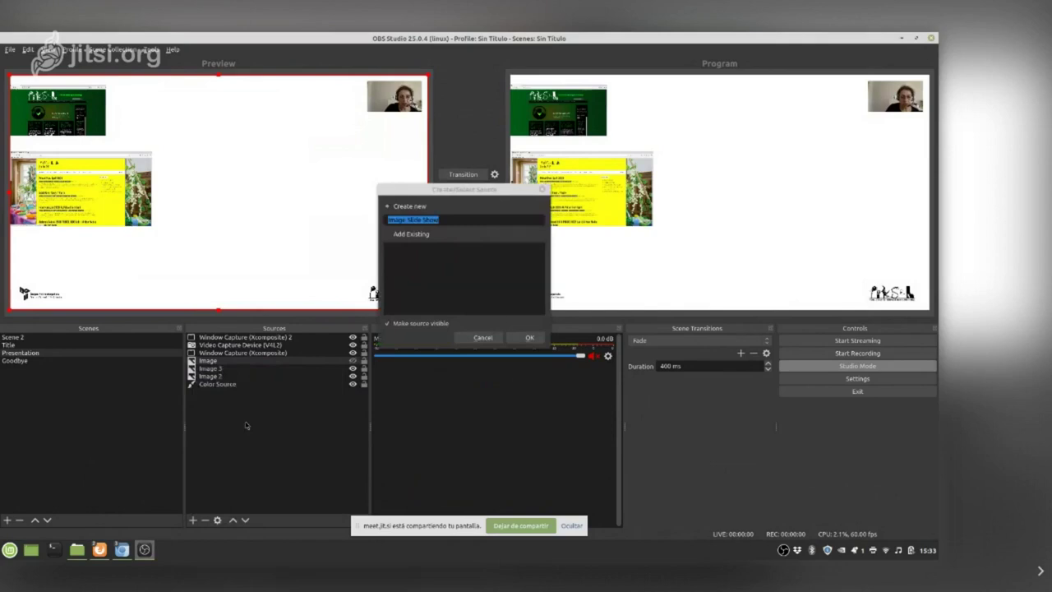
click(526, 338)
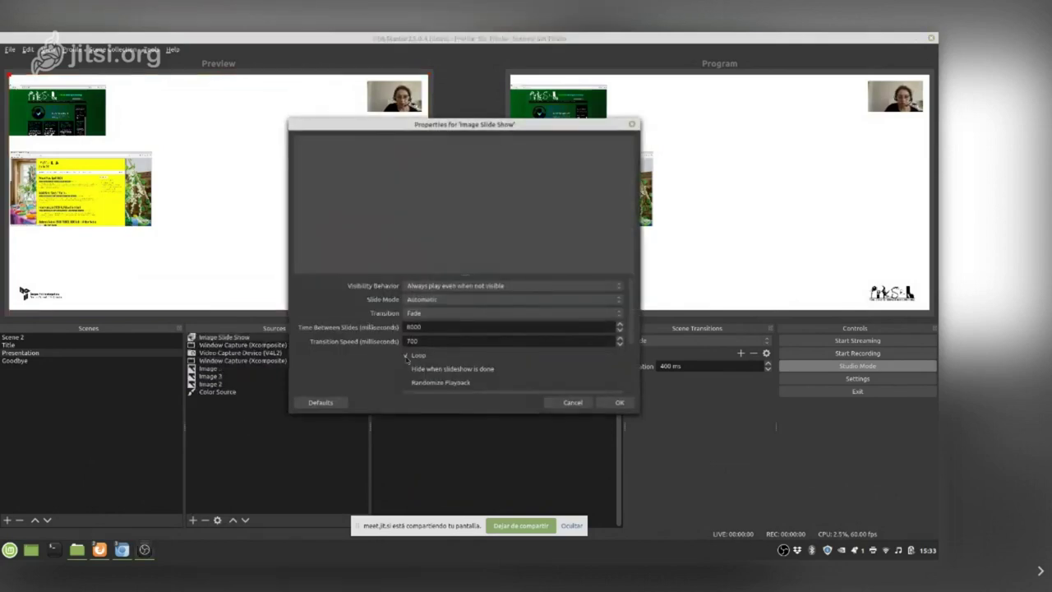
scroll(356, 345, down, 2)
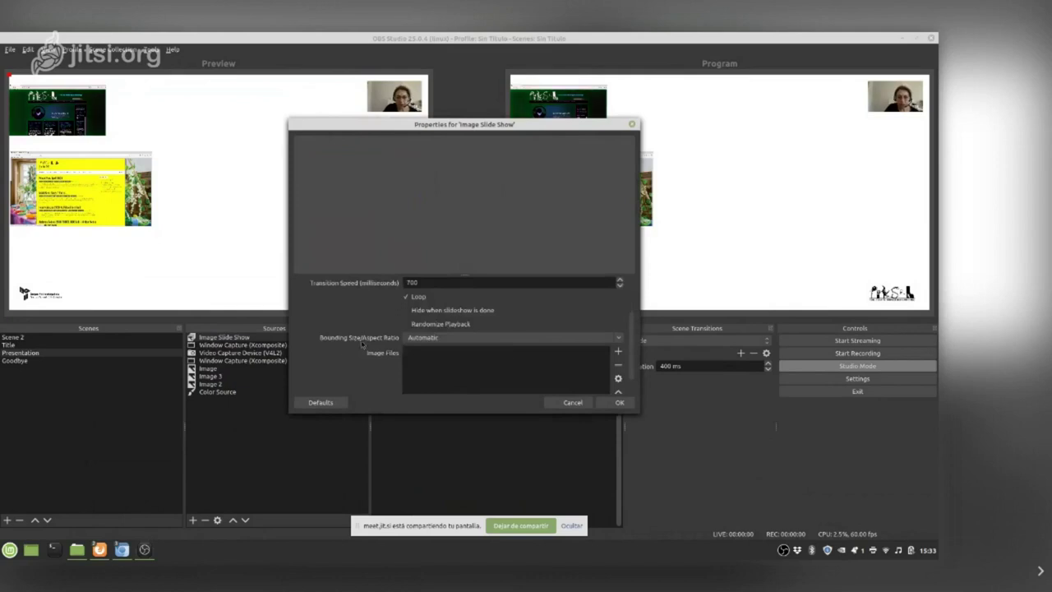
click(617, 351)
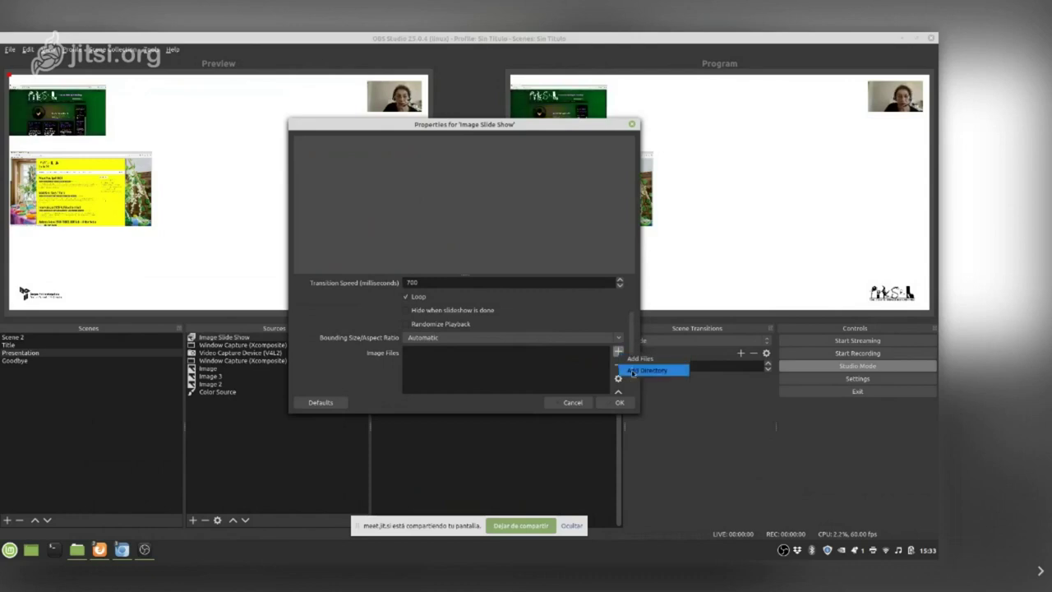
click(632, 371)
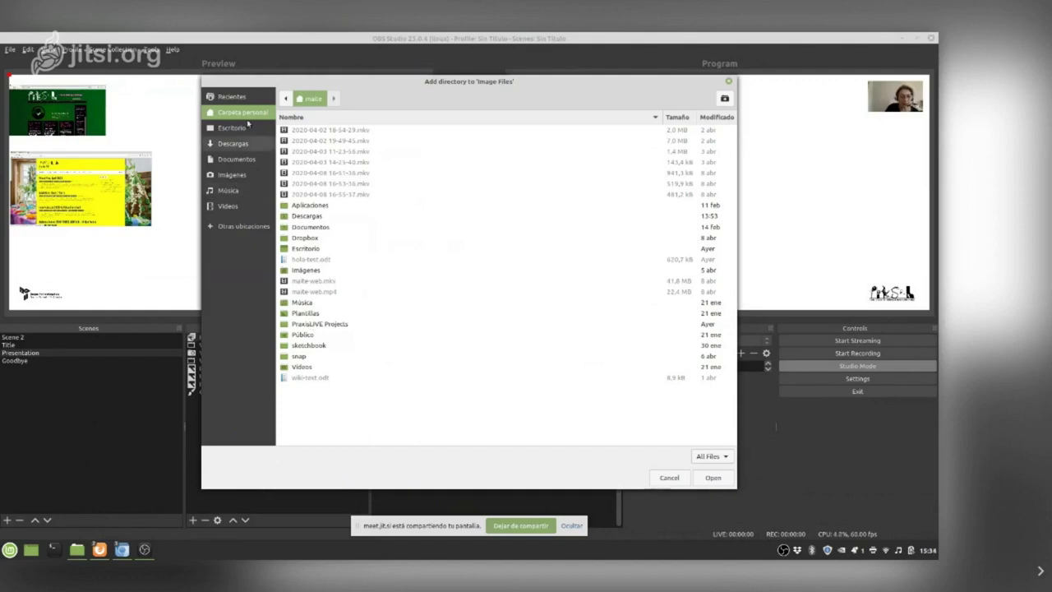
click(232, 96)
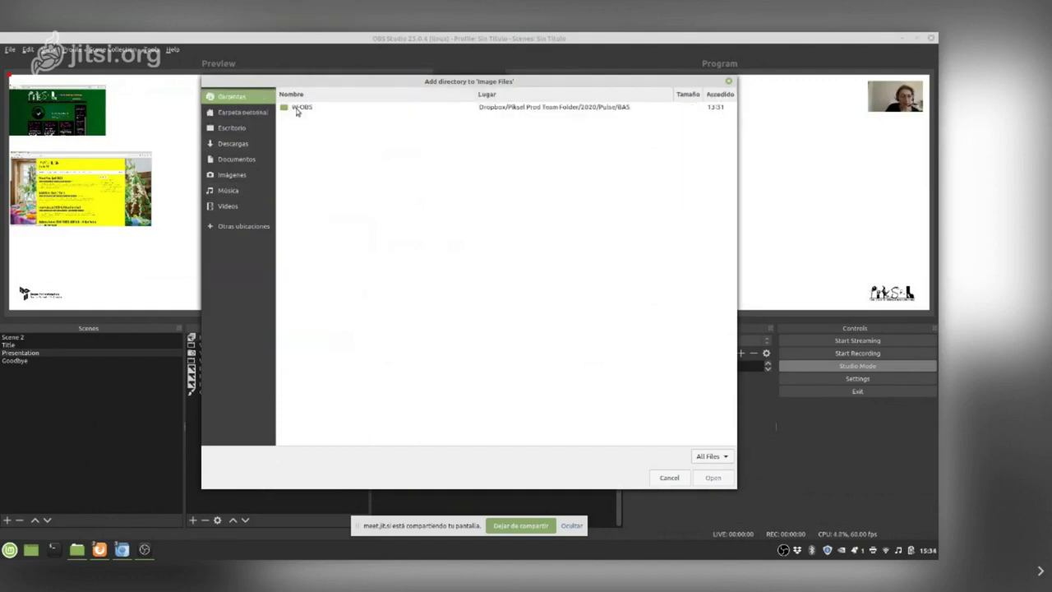
double_click(298, 108)
click(302, 195)
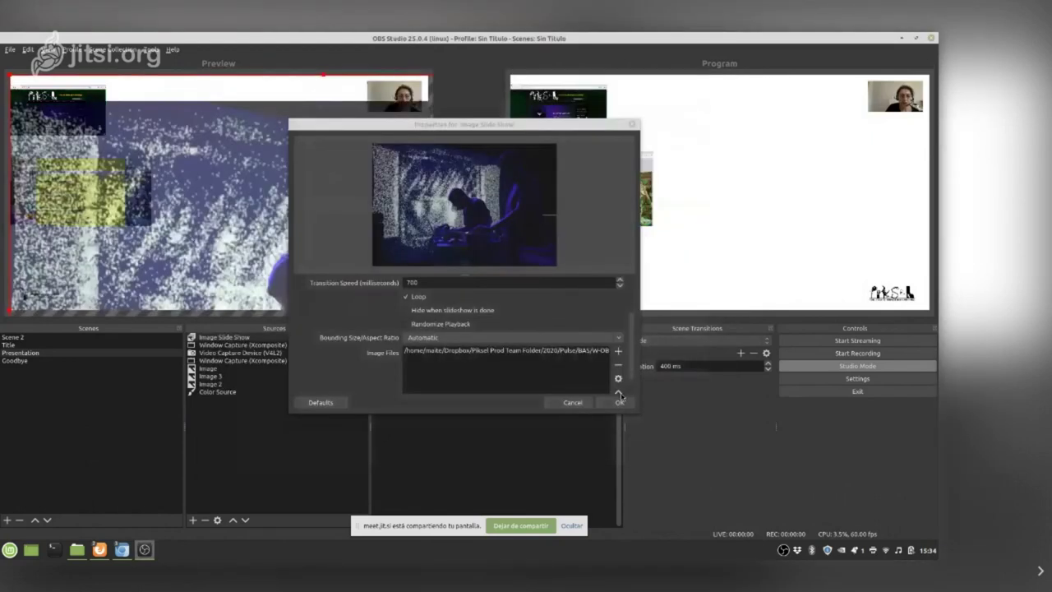
Keep the slide show looping, set its bounding size to 1920x1080, and accept its properties.
click(407, 298)
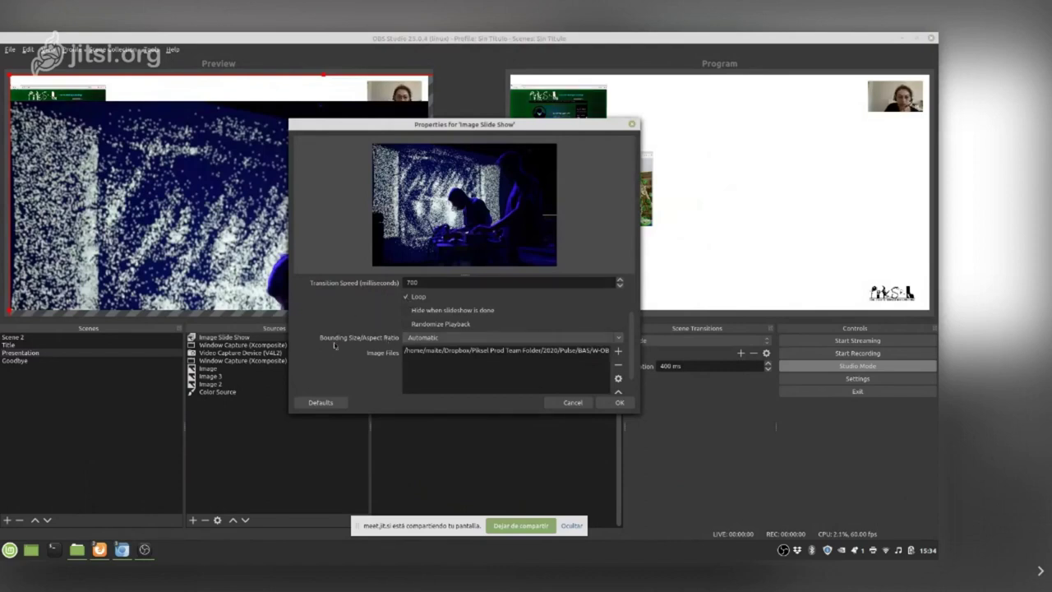
click(619, 338)
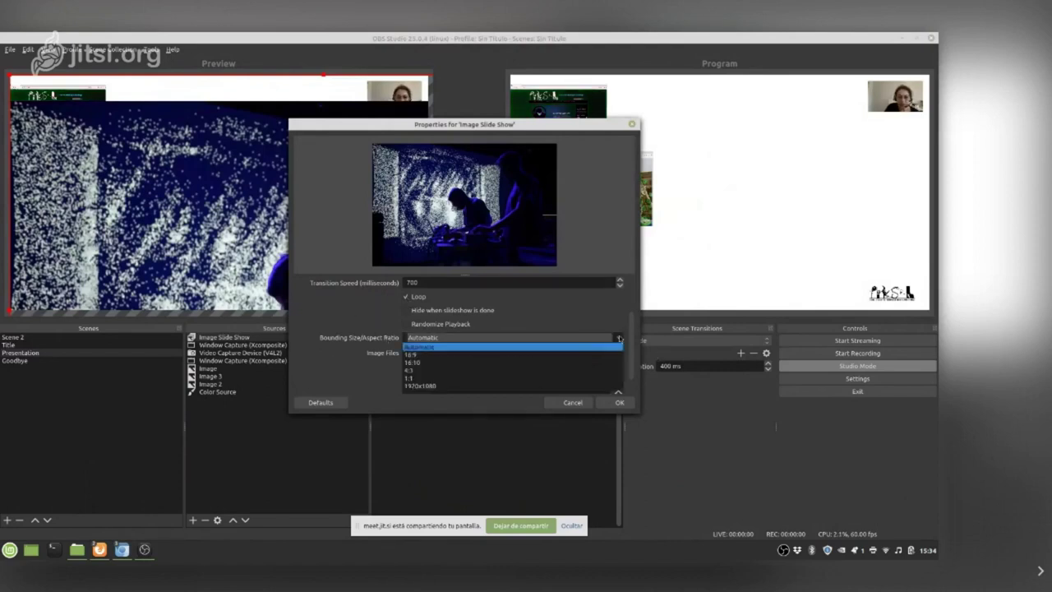
click(419, 348)
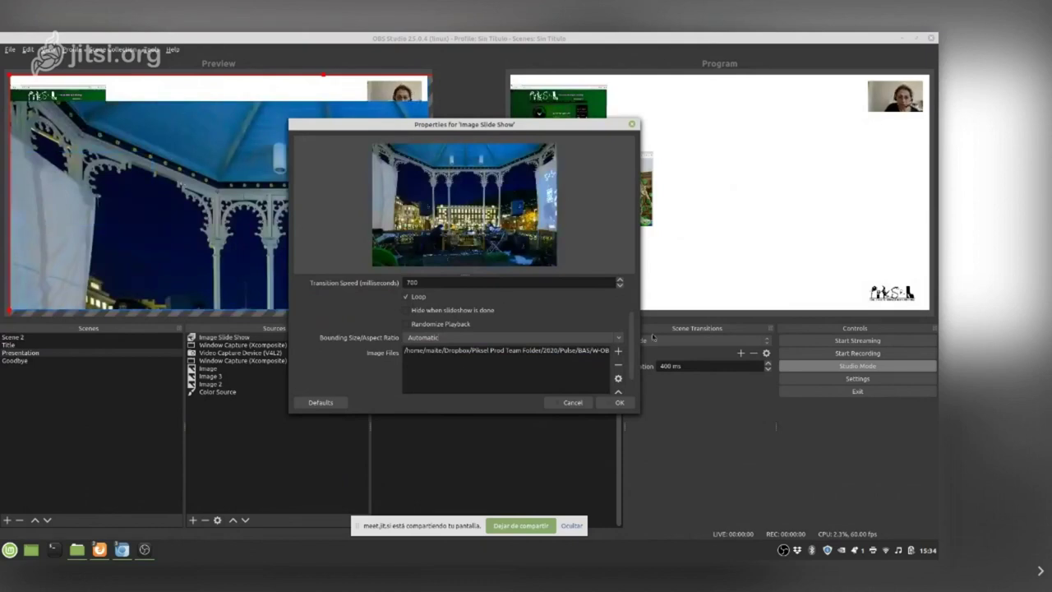
click(619, 338)
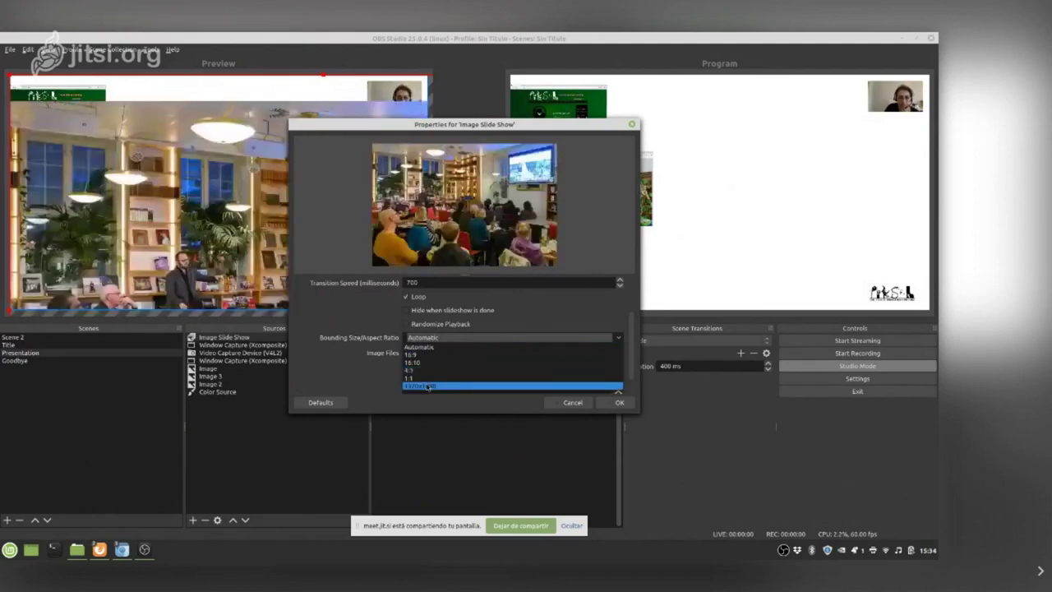
click(427, 386)
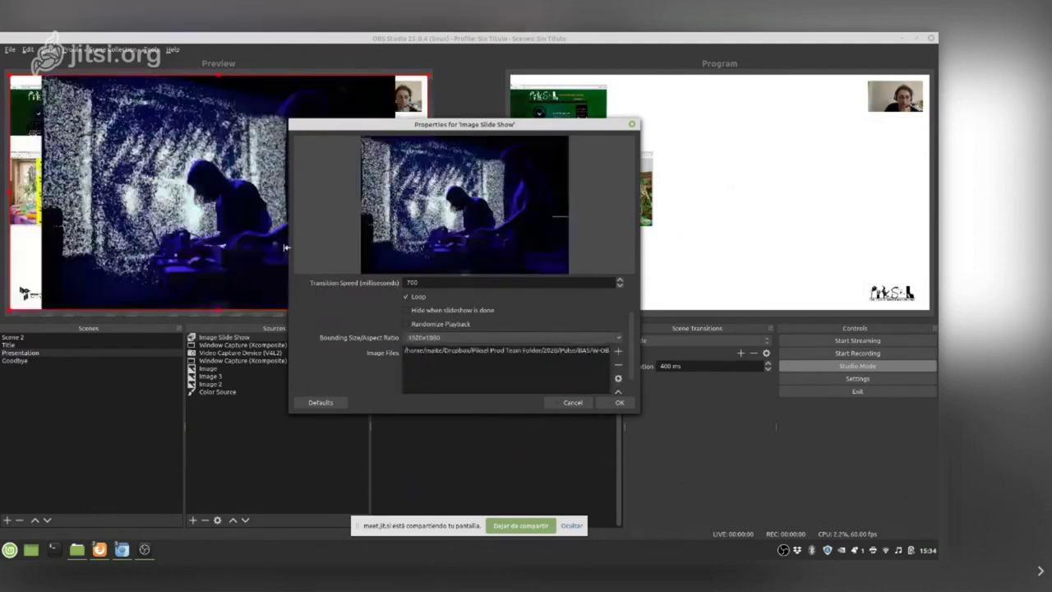
click(617, 402)
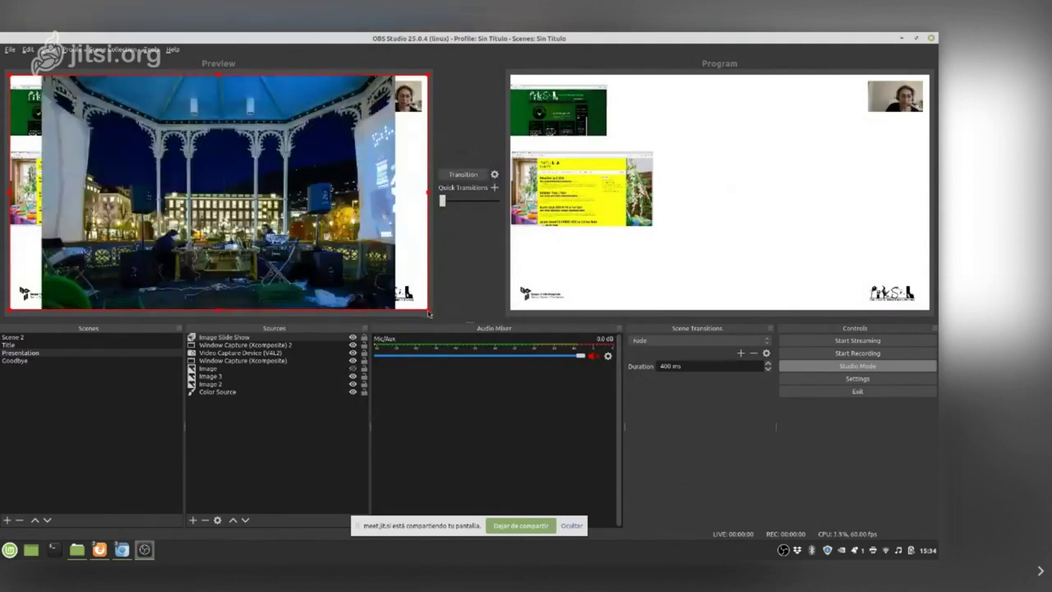
Enlarge the slide show until its photos cover the canvas width, centre it horizontally, and transition it to program.
drag(428, 312, 461, 353)
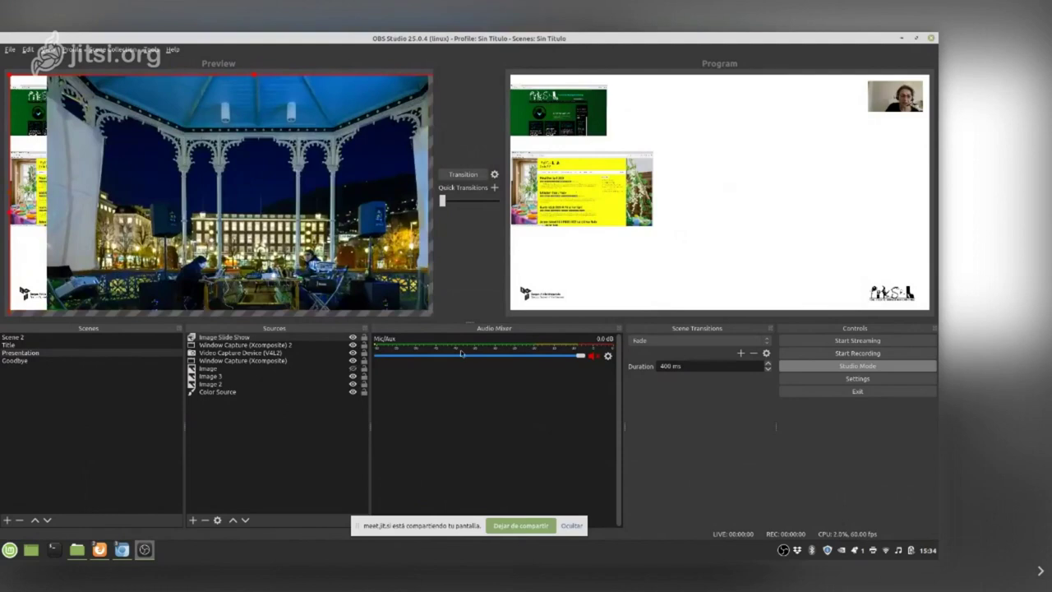
drag(281, 245, 243, 245)
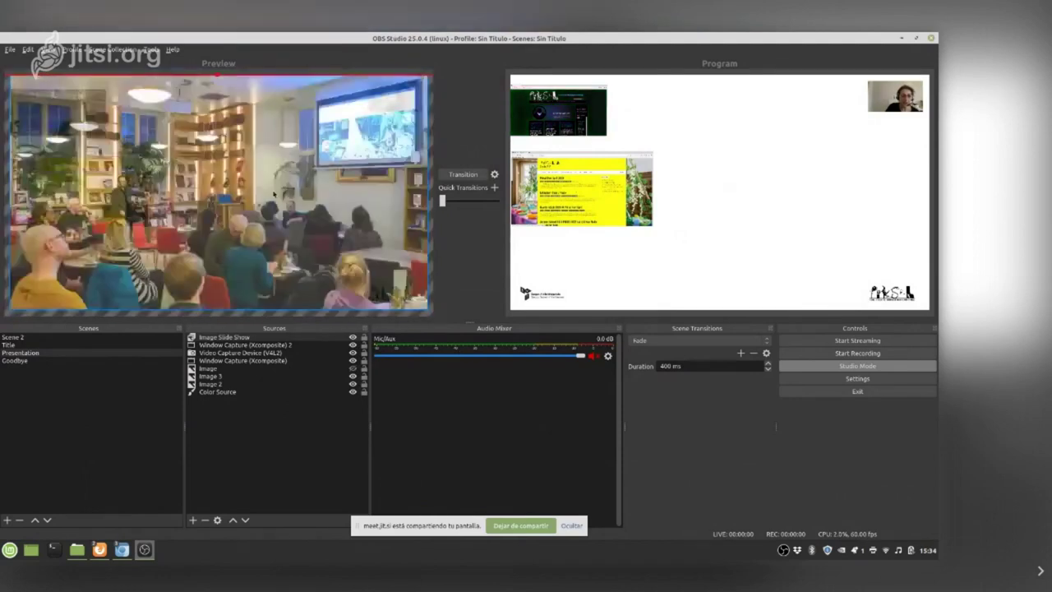
click(463, 174)
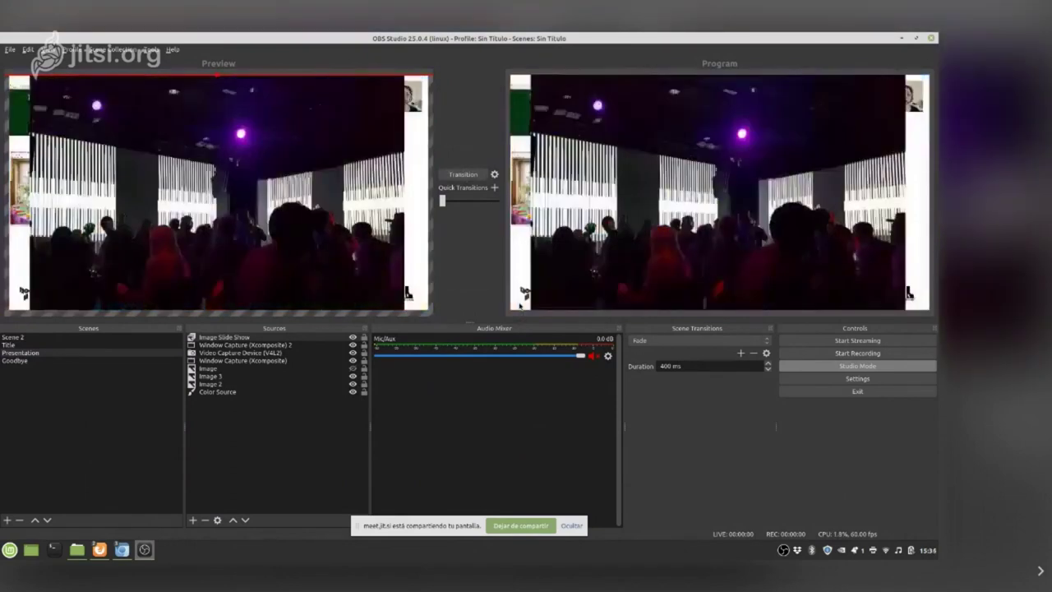
Try to fit the slide show to the screen and shrink it in the preview.
click(252, 214)
right_click(251, 213)
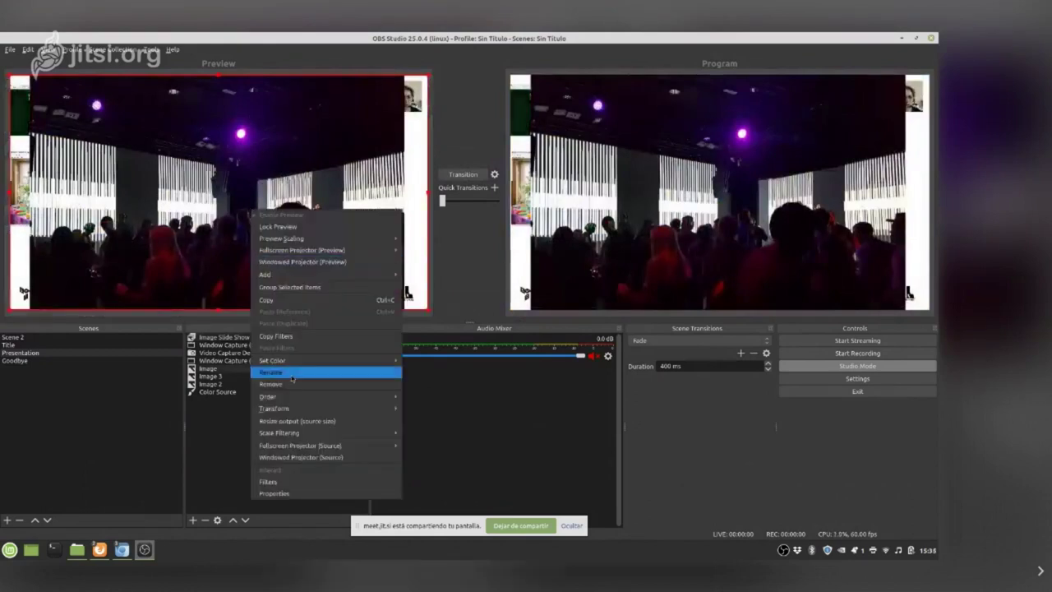
mouse_move(327, 401)
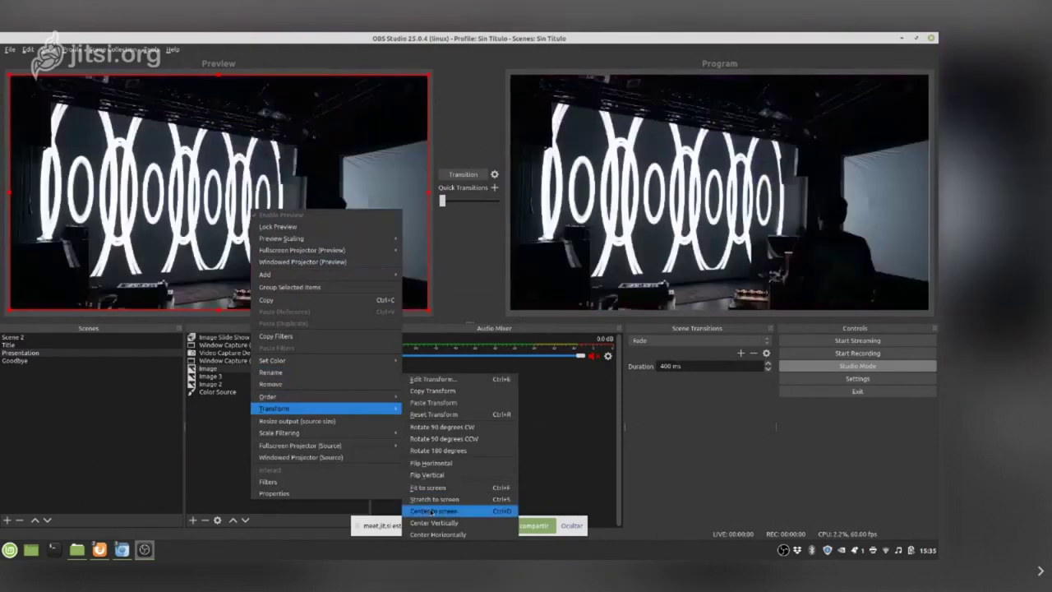
click(434, 483)
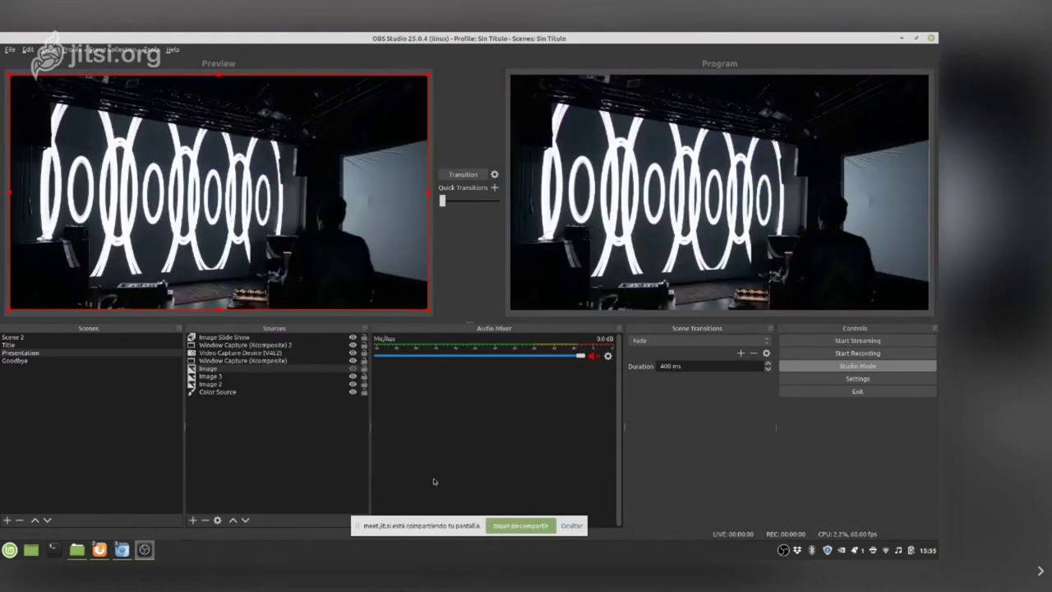
drag(427, 310, 270, 215)
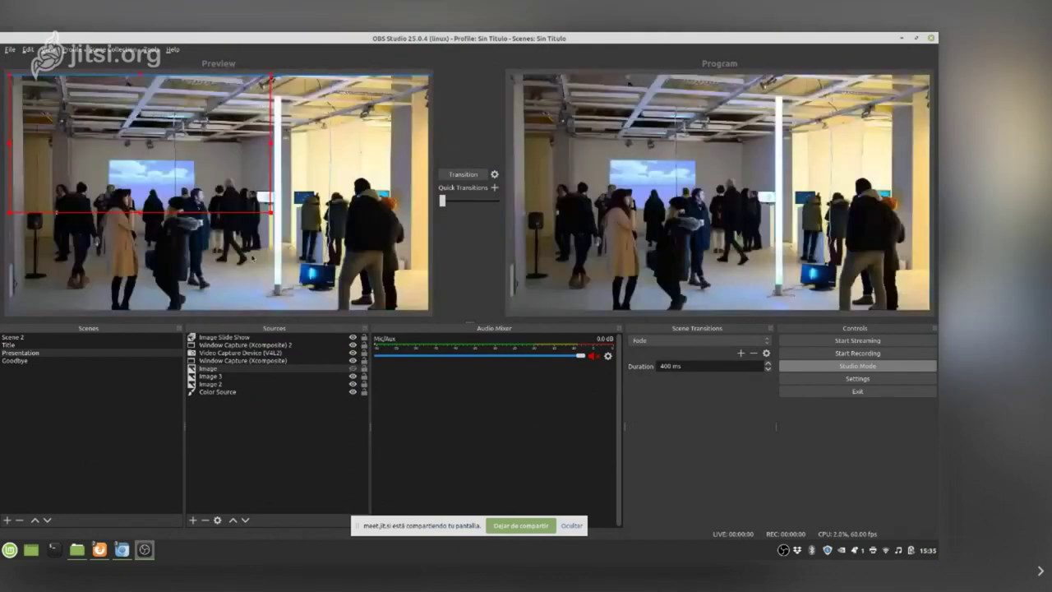
click(253, 258)
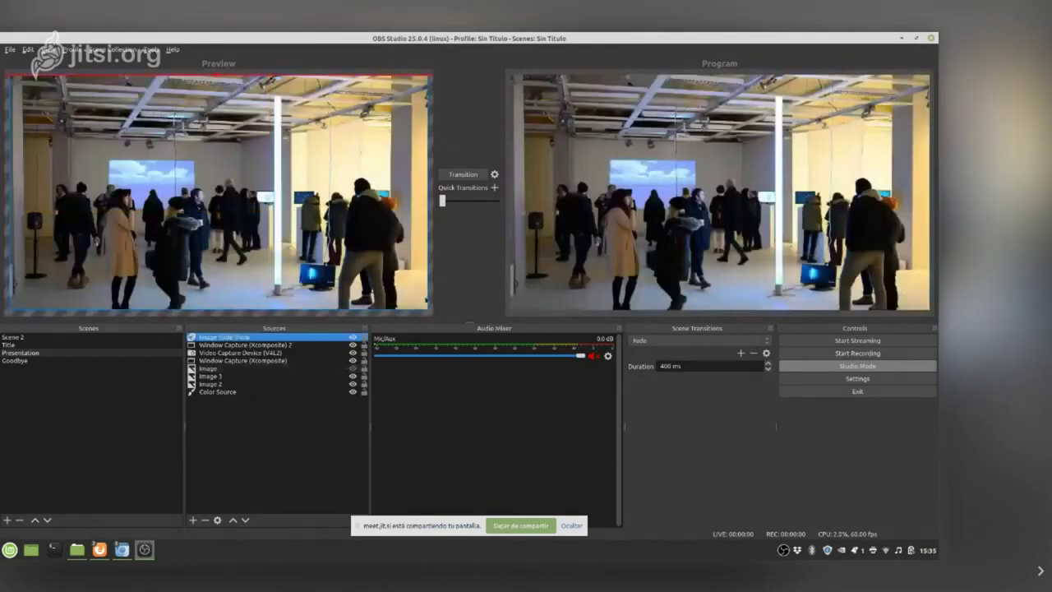
click(217, 391)
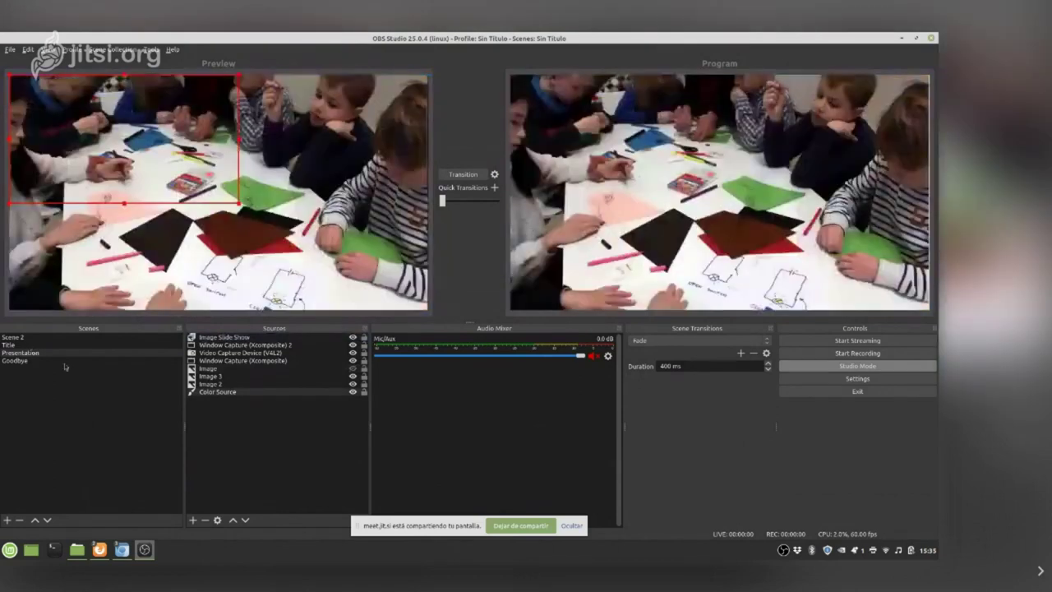
click(271, 271)
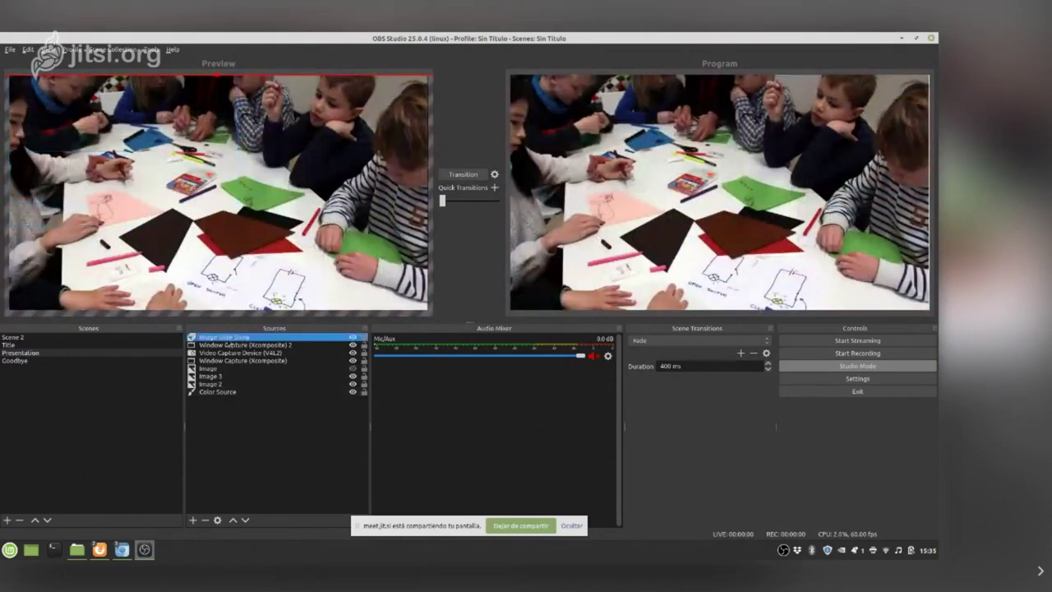
Fit the Image Slide Show to the screen, then shrink it to about half the canvas width in the canvas's lower middle.
right_click(228, 337)
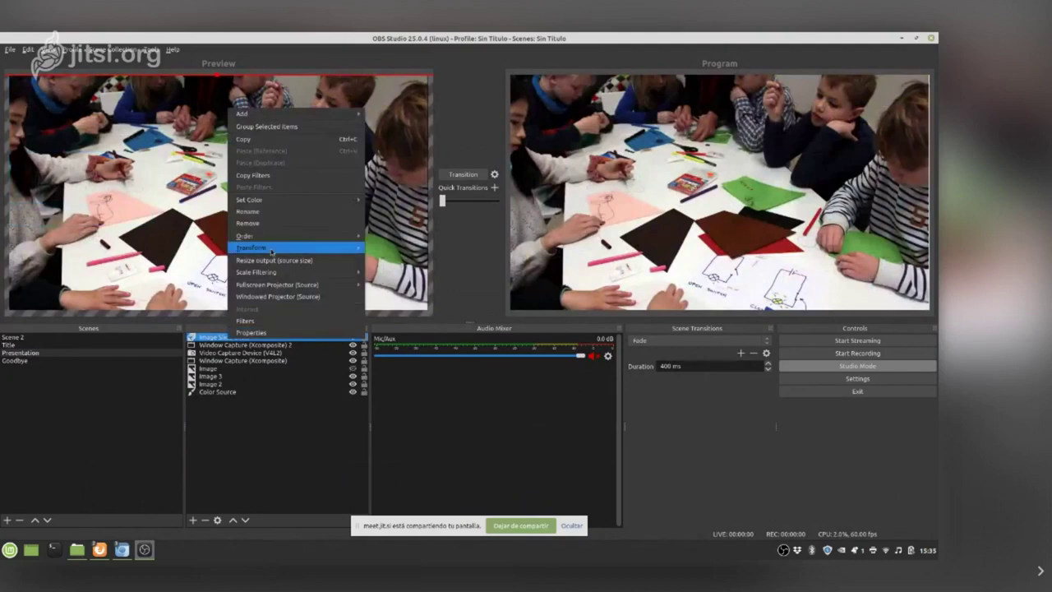
mouse_move(353, 248)
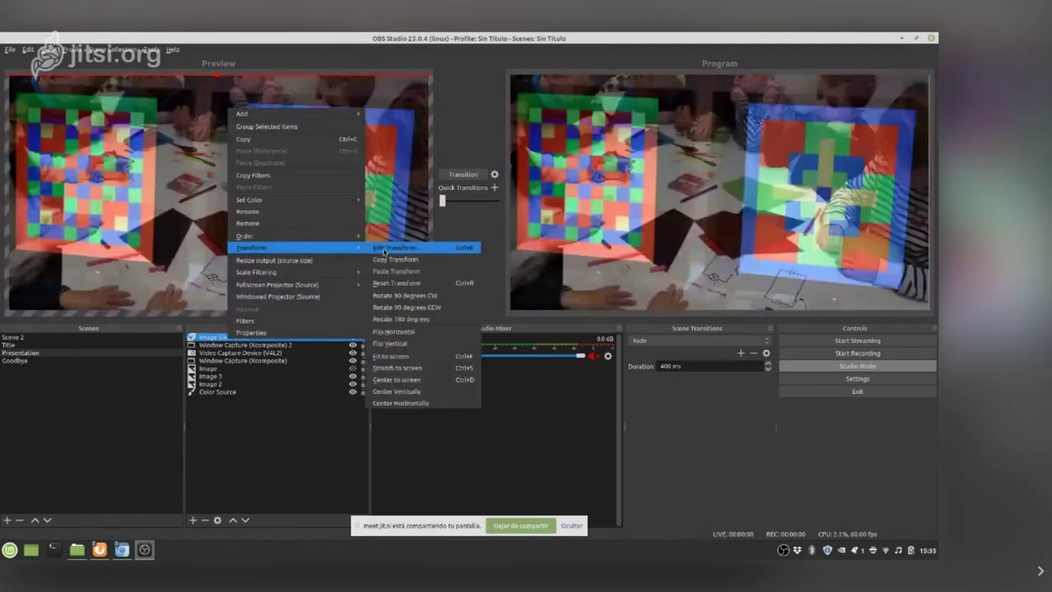
click(390, 355)
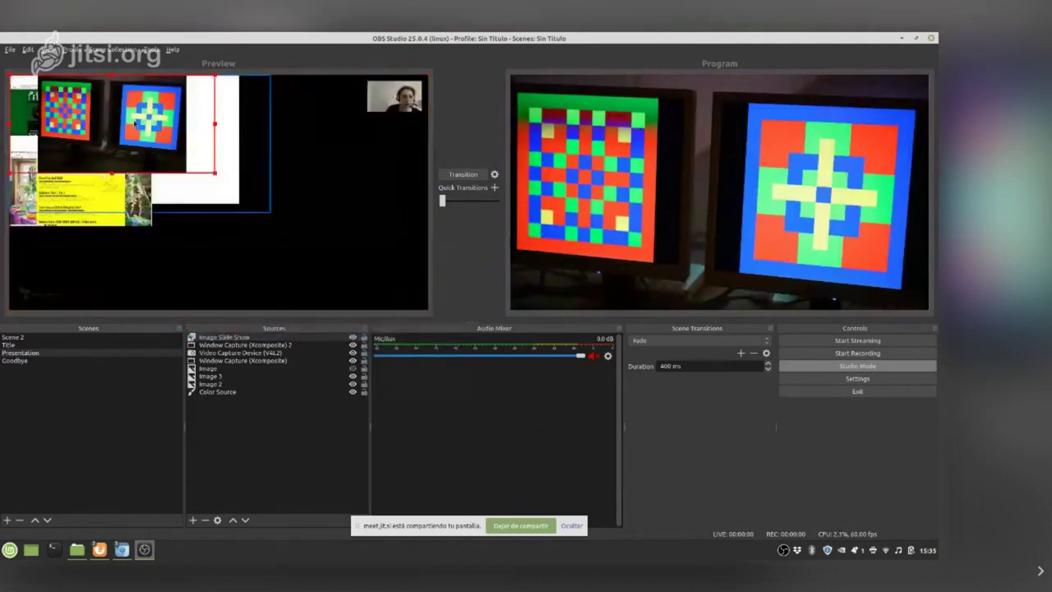
Fit the hidden Image source and the white Color Source back to the full screen.
right_click(173, 121)
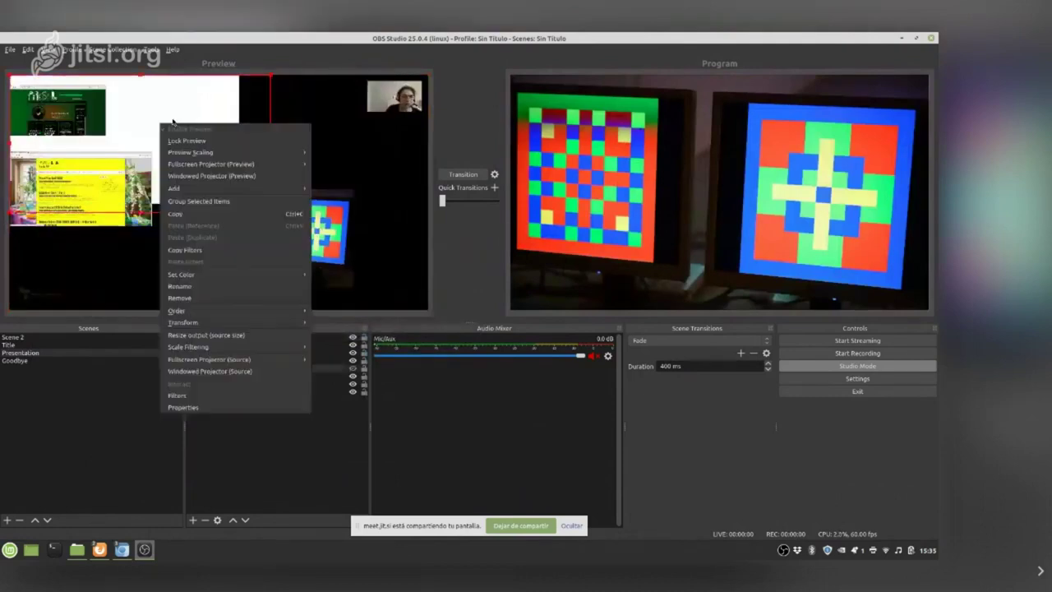
mouse_move(185, 322)
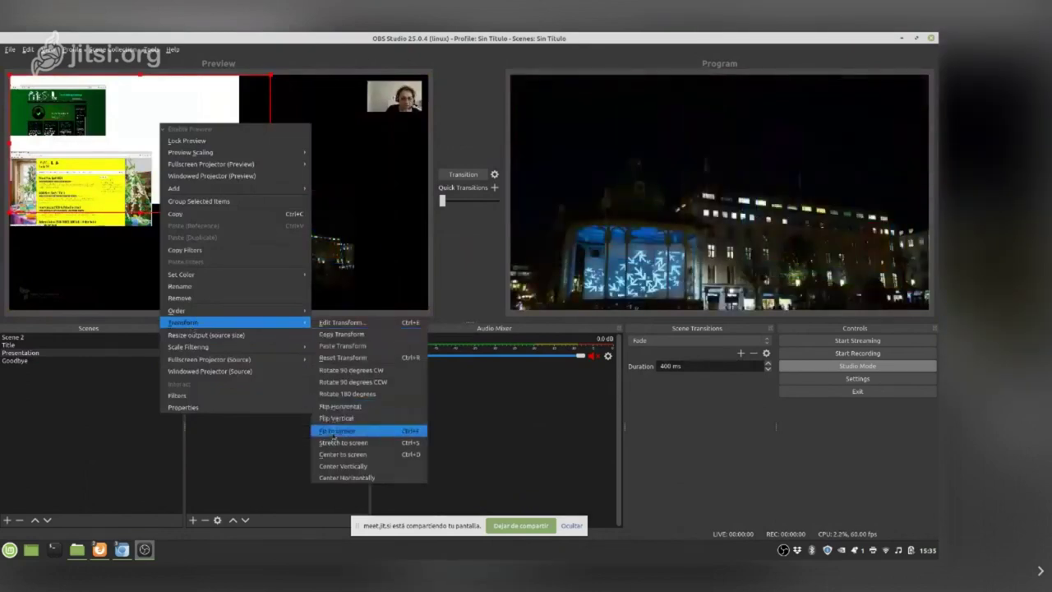
click(333, 420)
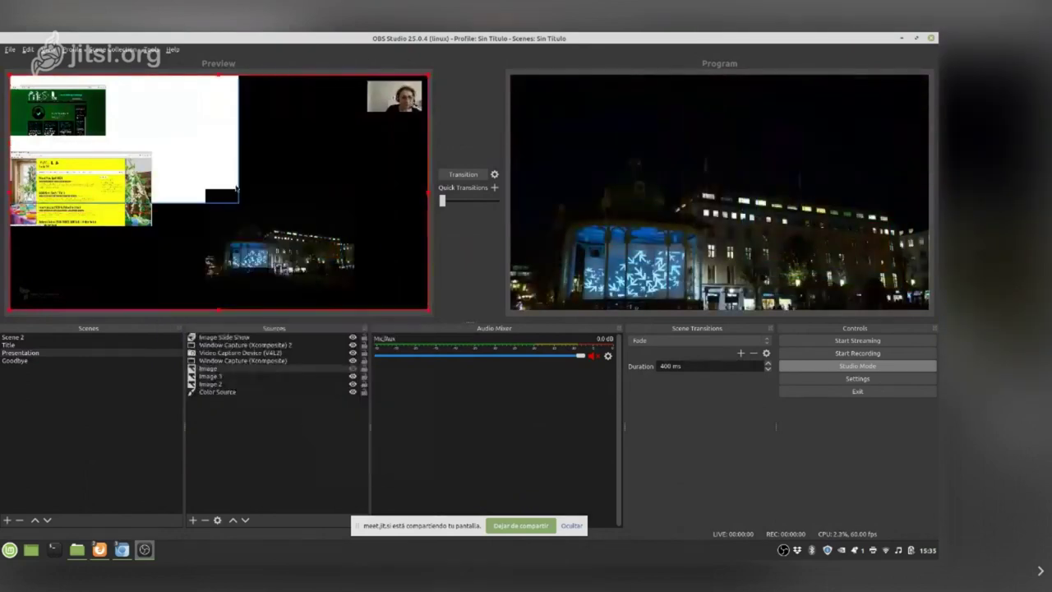
click(223, 392)
right_click(223, 393)
mouse_move(246, 299)
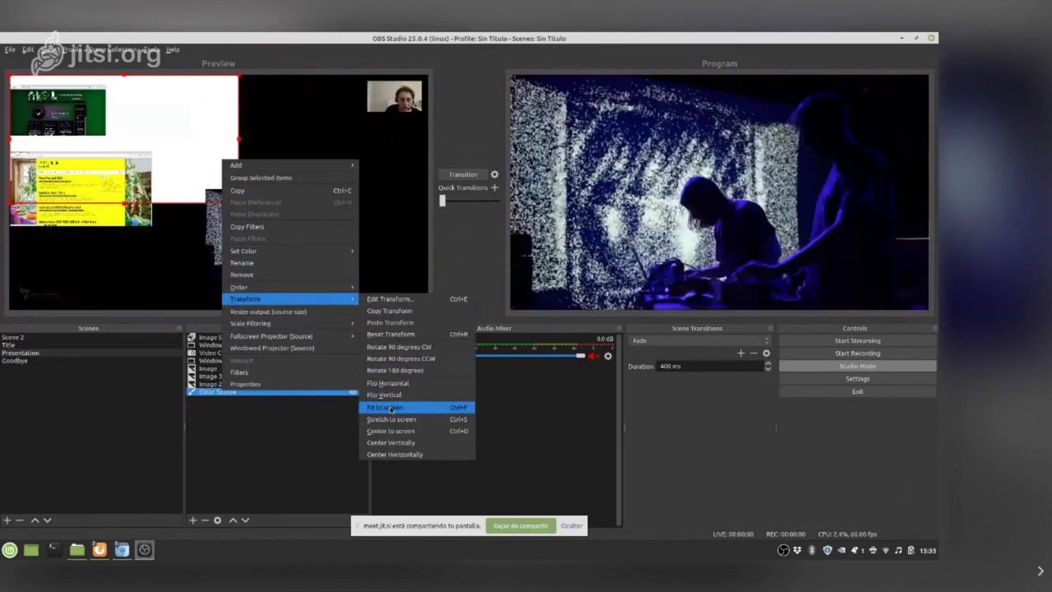
click(391, 408)
Enlarge the PIKSEL window capture to a little over a third of the canvas width.
key(Home)
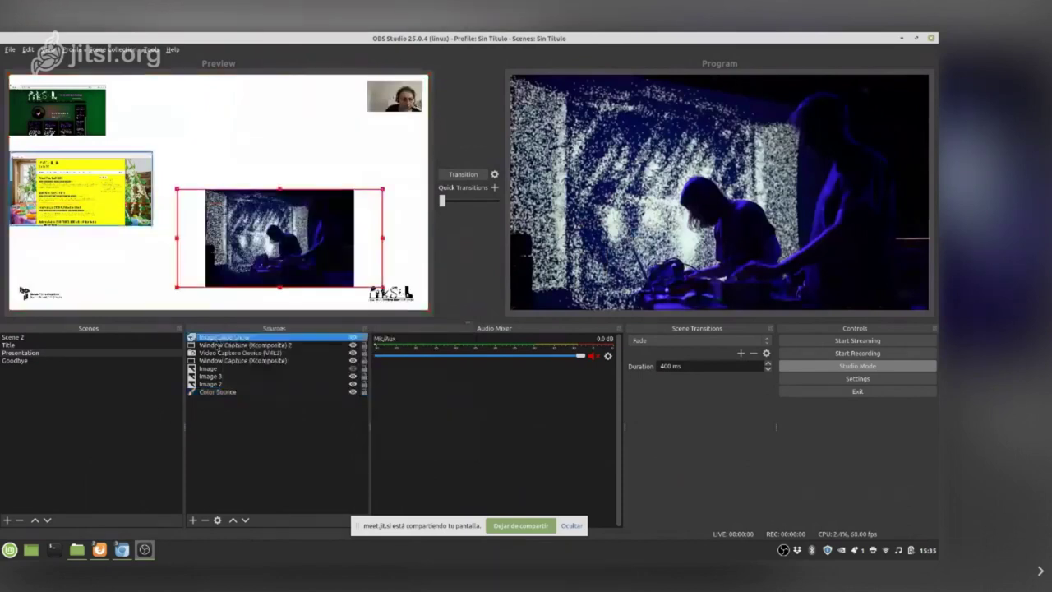
key(Down)
key(Down)
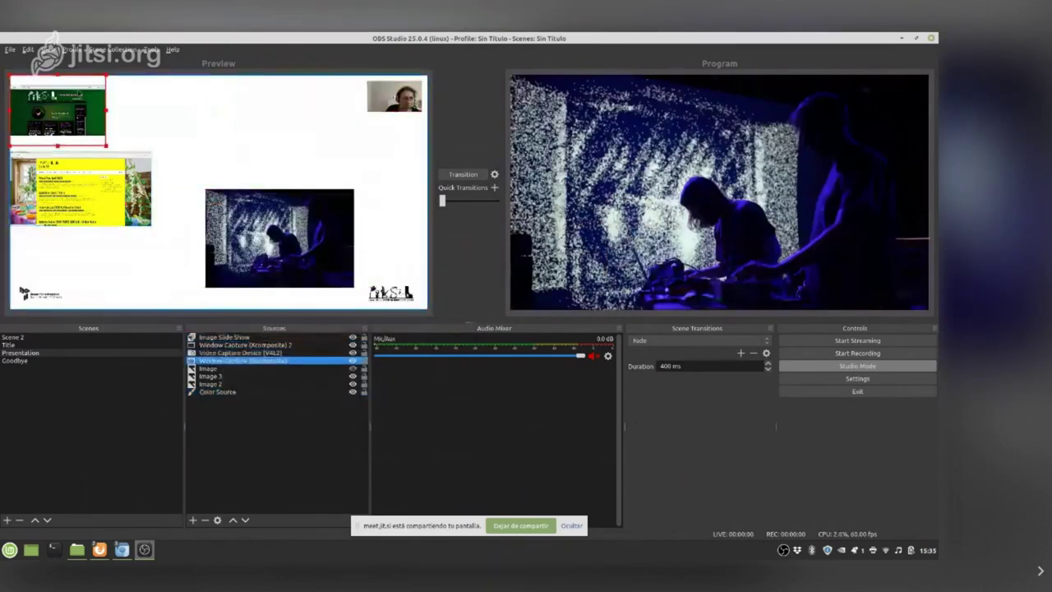
click(66, 108)
key(End)
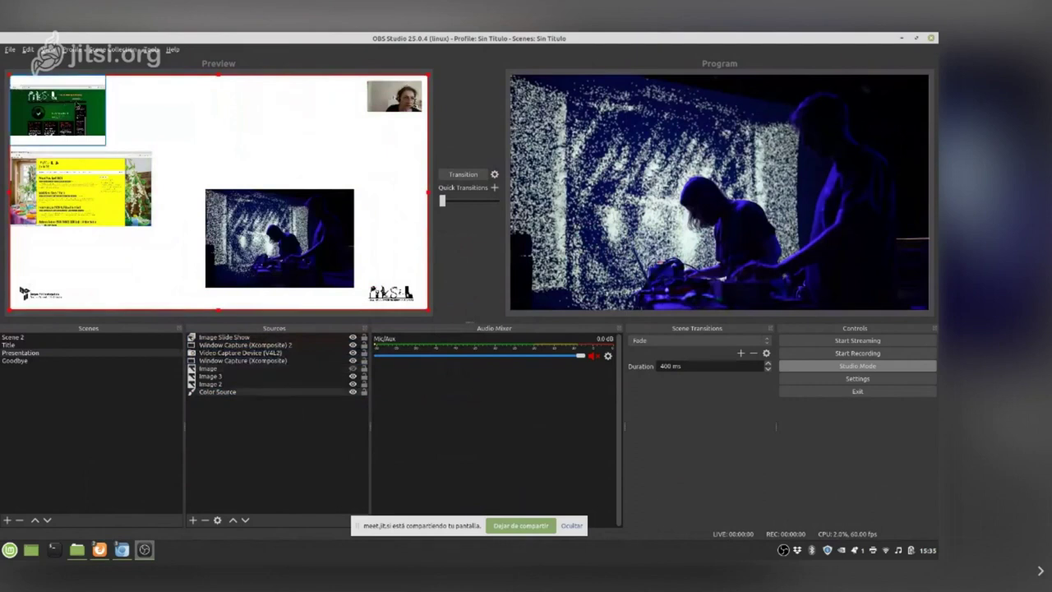
click(97, 132)
drag(105, 145, 169, 195)
Move the Studio 207 capture below the PIKSEL capture and enlarge it slightly, and place the slide show beside the PIKSEL capture.
click(78, 193)
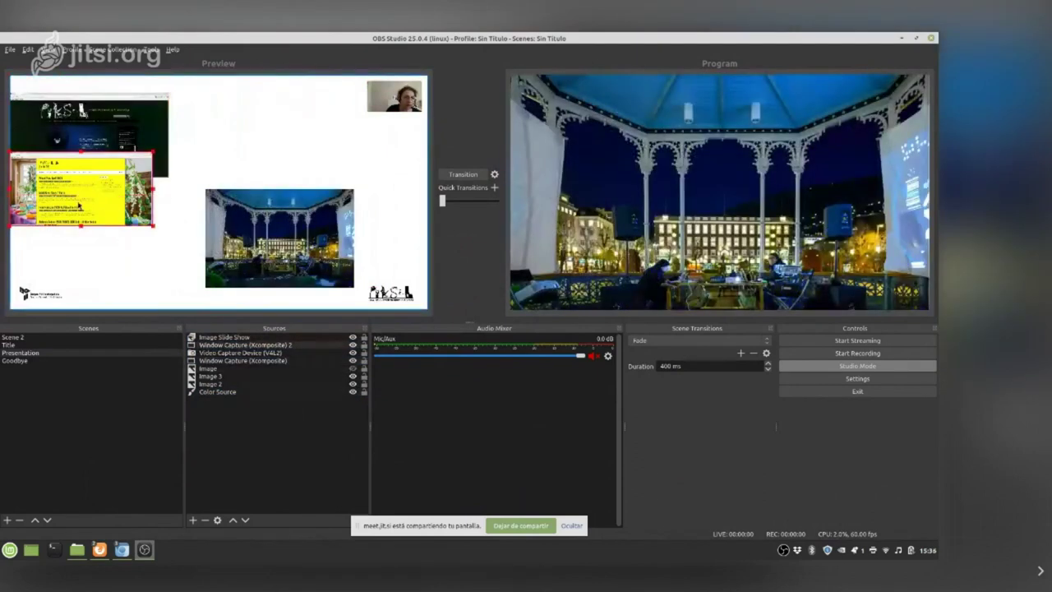
drag(79, 193, 79, 236)
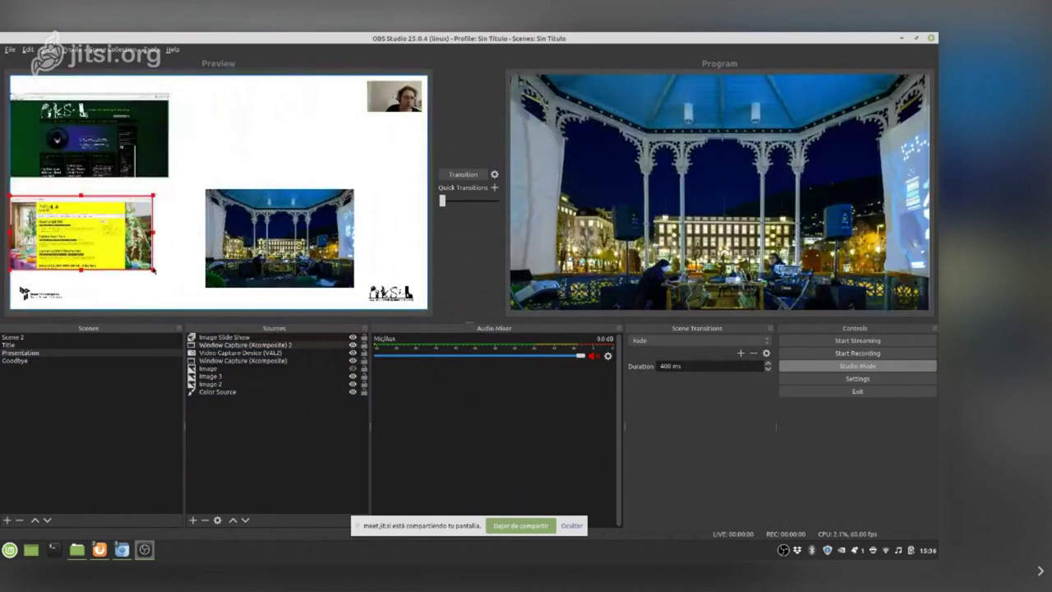
drag(152, 268, 163, 283)
drag(279, 238, 244, 141)
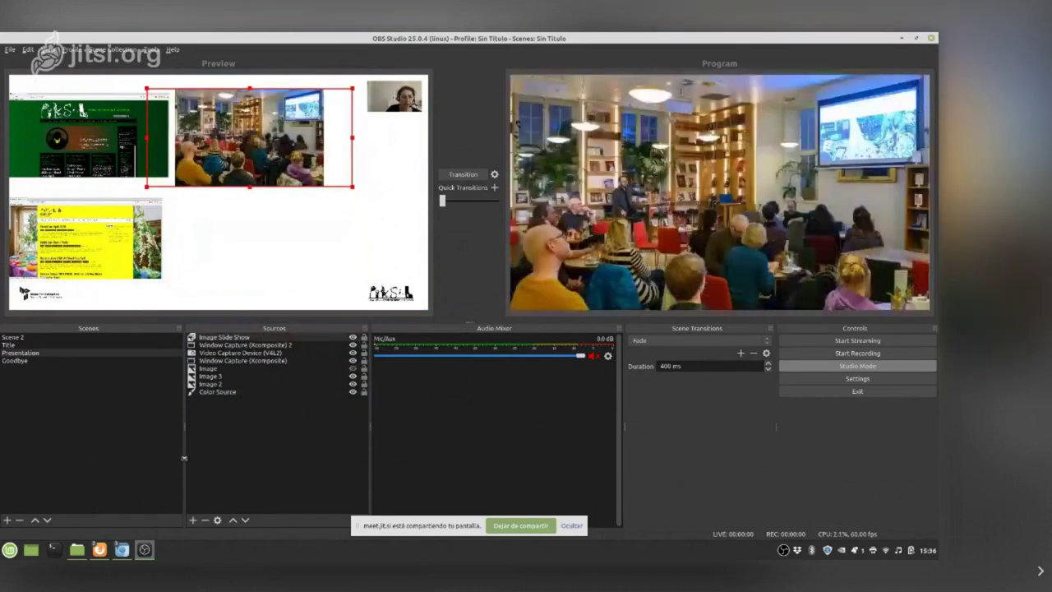
Add a new Text (FreeType 2) source to the Presentation scene under its default name.
click(240, 359)
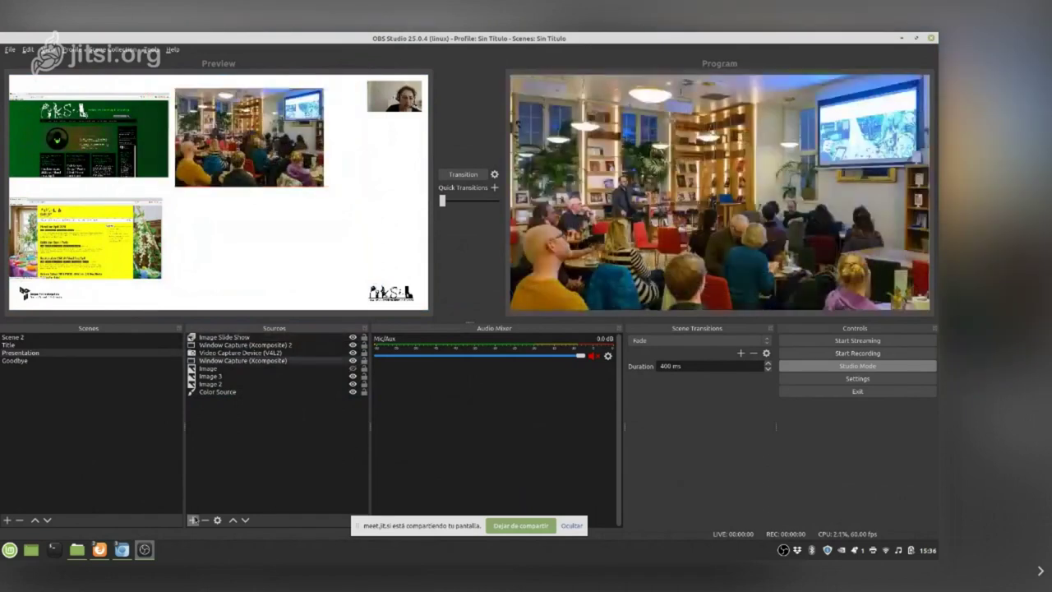
click(192, 521)
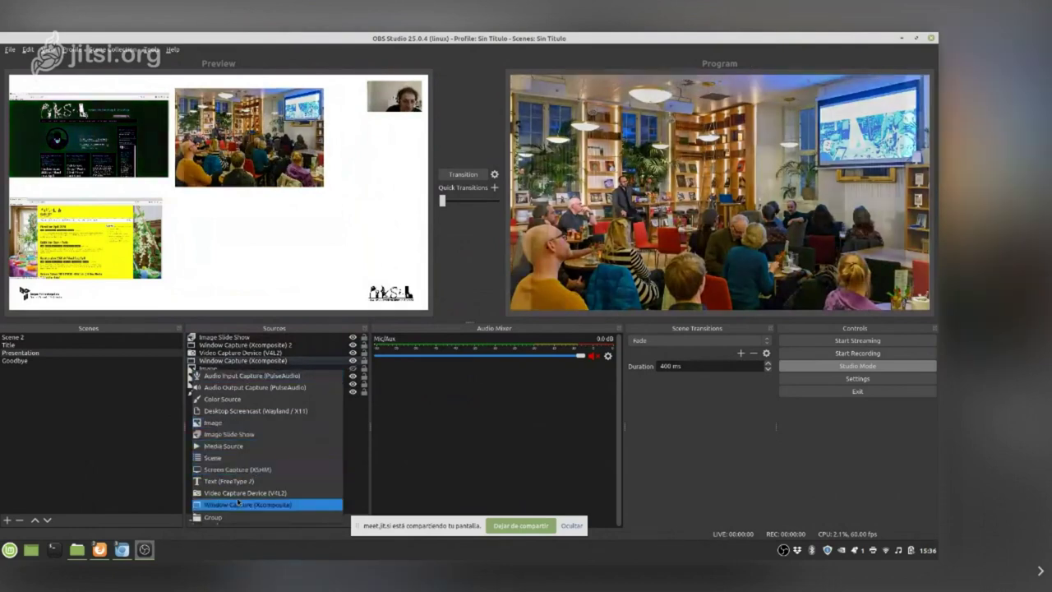
click(235, 483)
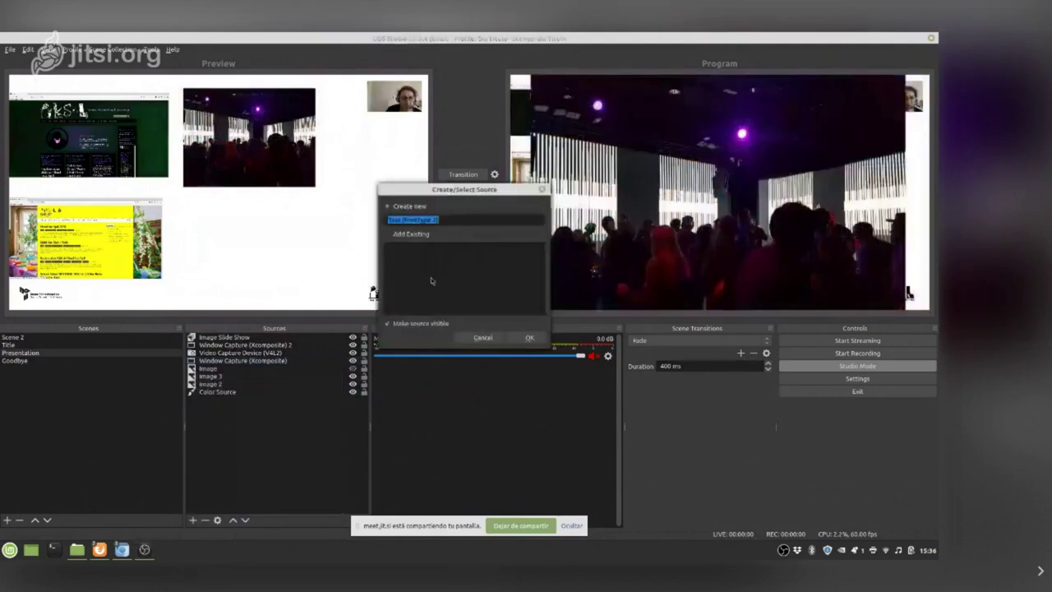
click(526, 336)
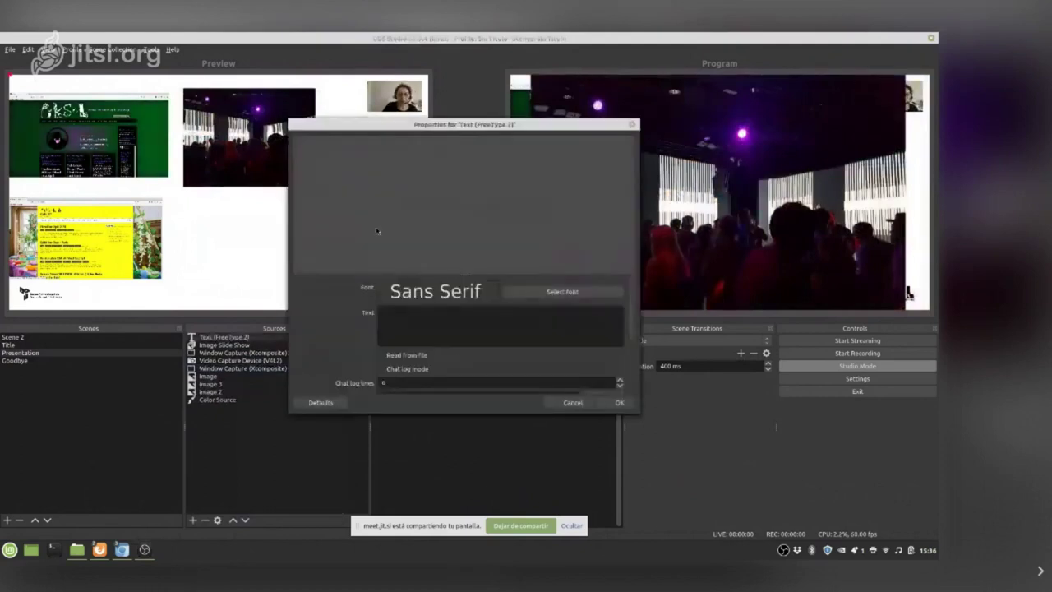
Enter the words Festival, Concerts and Exhibitions on three separate lines as the source's text.
click(419, 323)
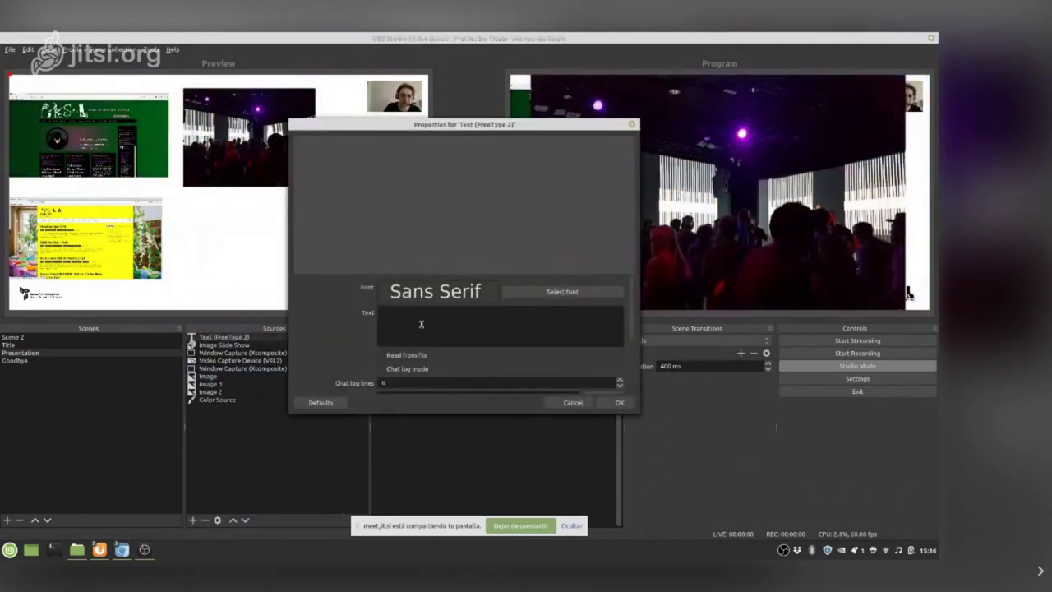
text(Festials)
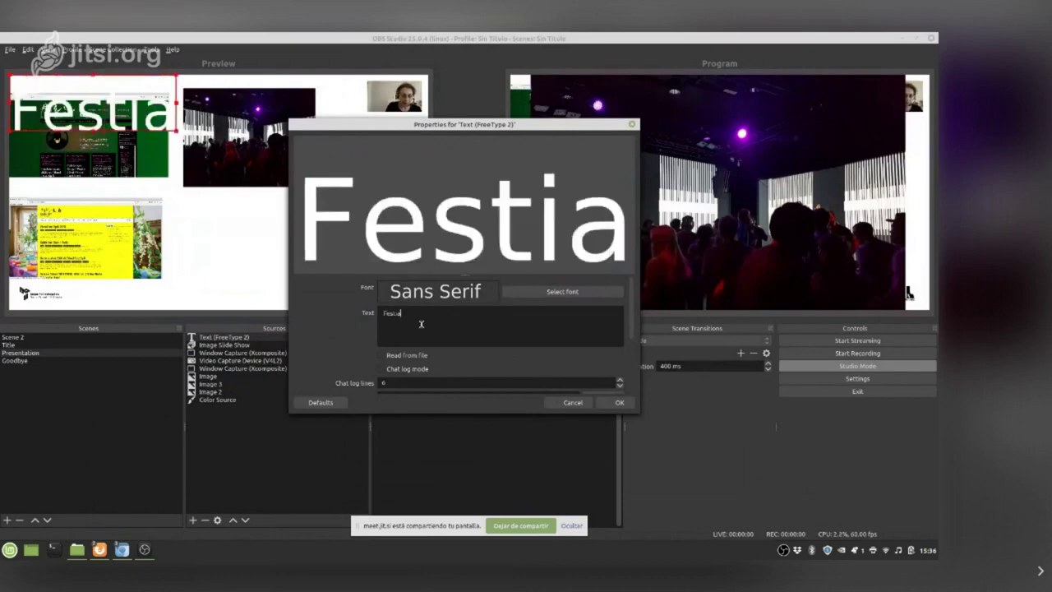
key(BackSpace)
key(BackSpace)
key(BackSpace)
text(v)
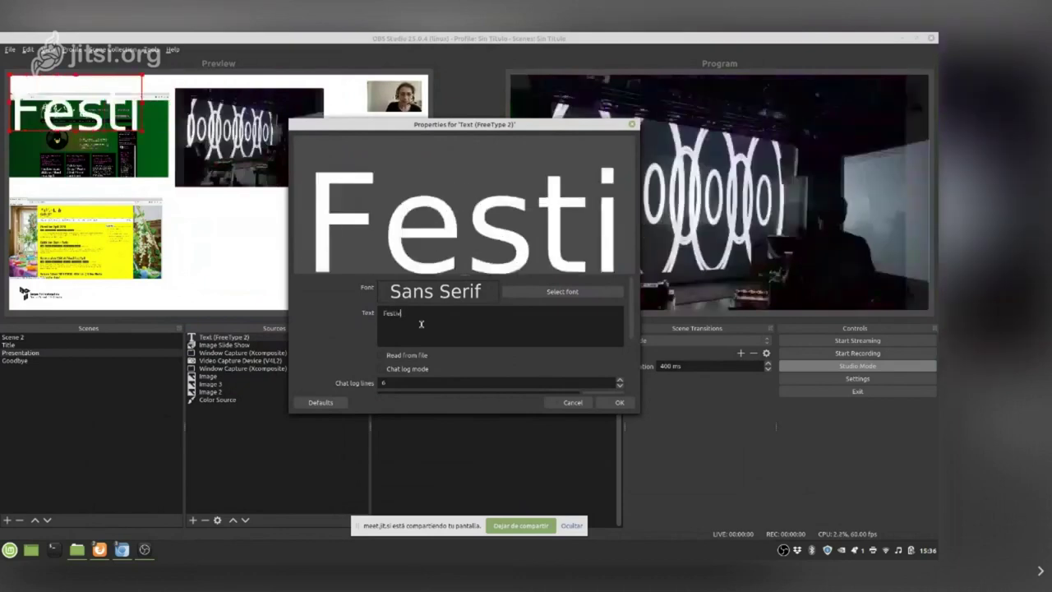
text(al)
key(Return)
text(Concert)
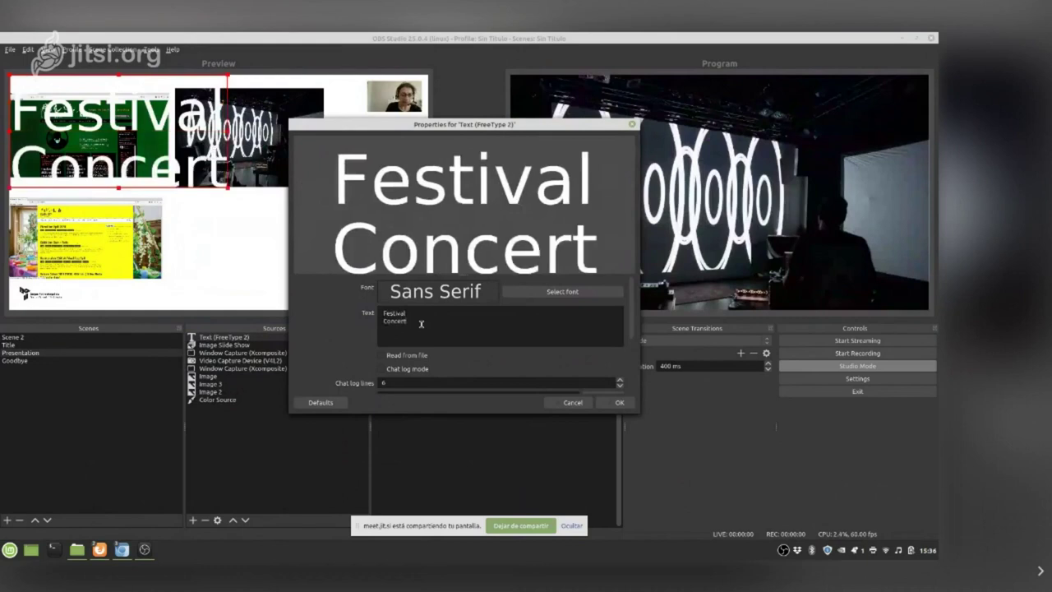
text(s)
key(Return)
text(Exhibiti)
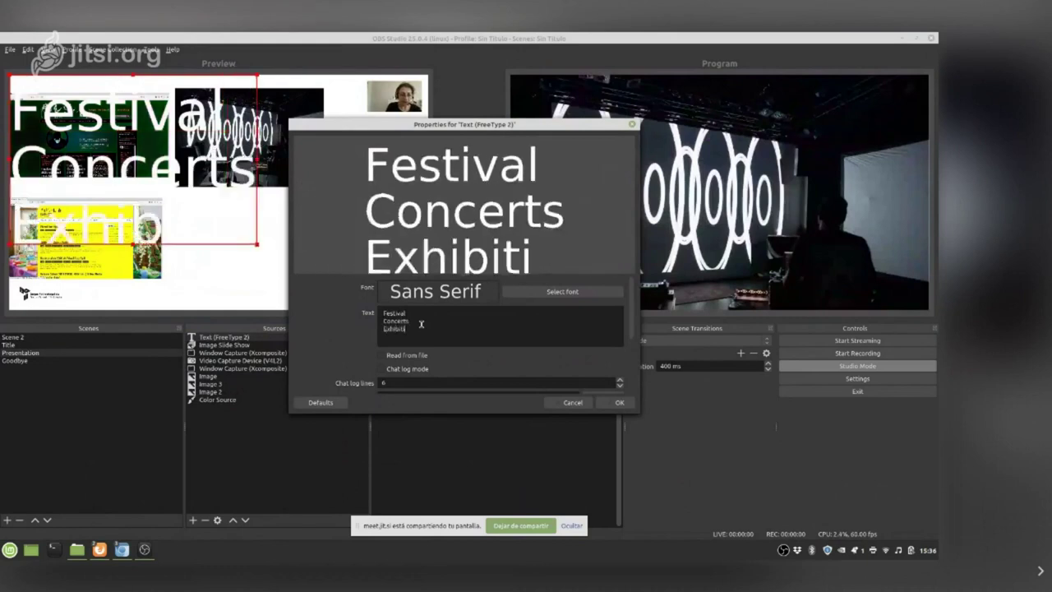
text(ons)
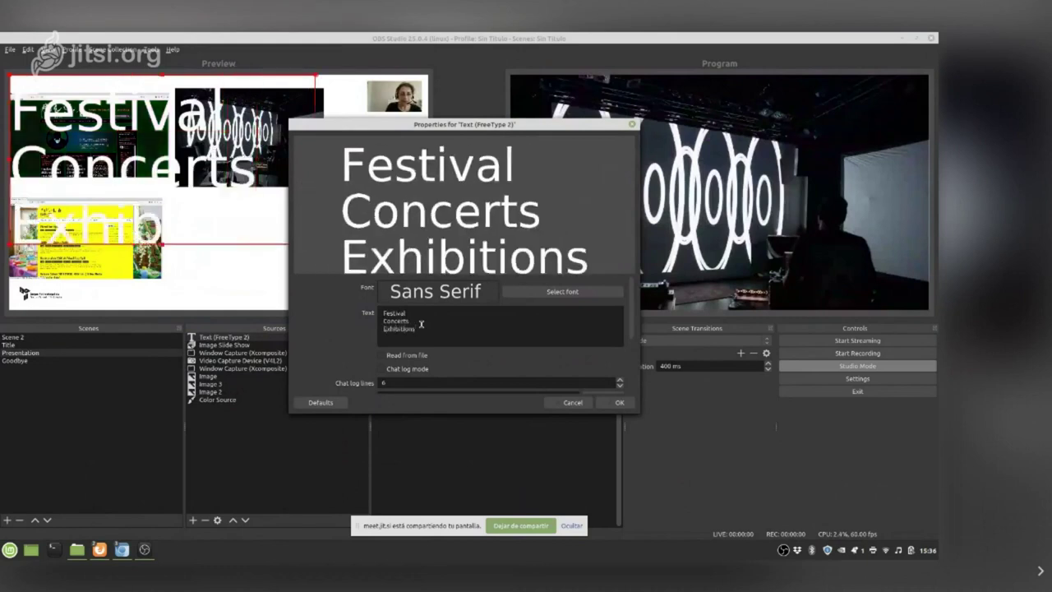
Set the font of the Festival, Concerts, Exhibitions text to Ubuntu Condensed Regular.
click(538, 291)
key(Down)
key(Down)
key(Down)
key(Down)
key(Down)
key(Down)
key(Down)
key(Down)
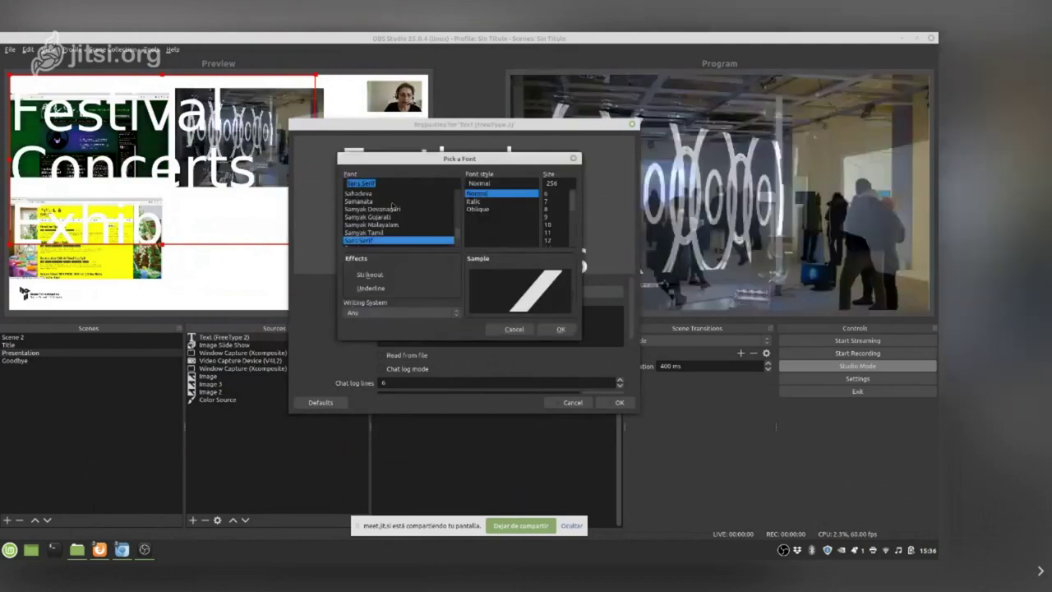
scroll(378, 228, down, 1)
click(379, 225)
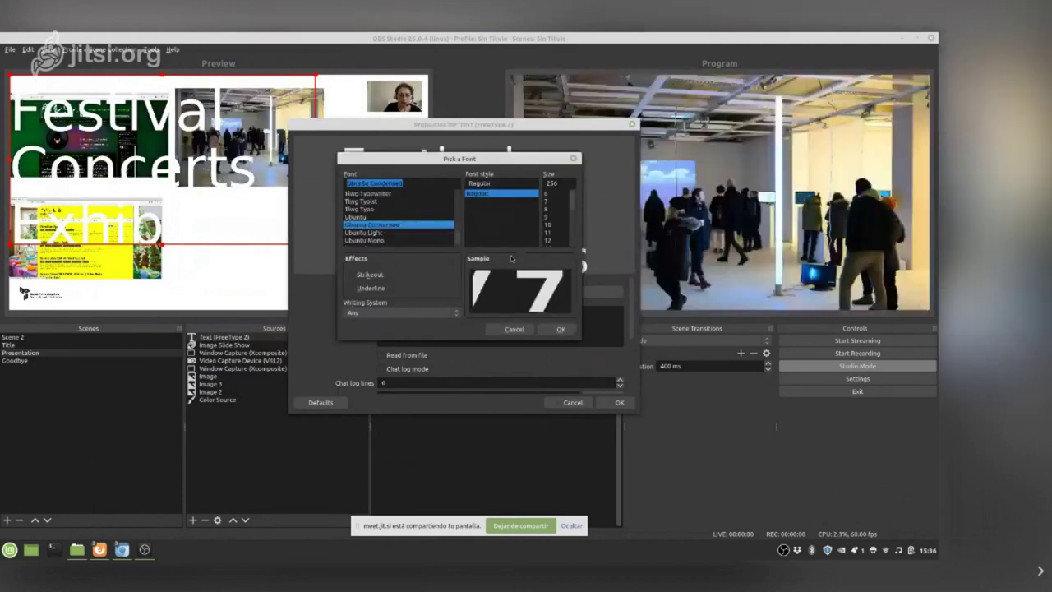
click(559, 330)
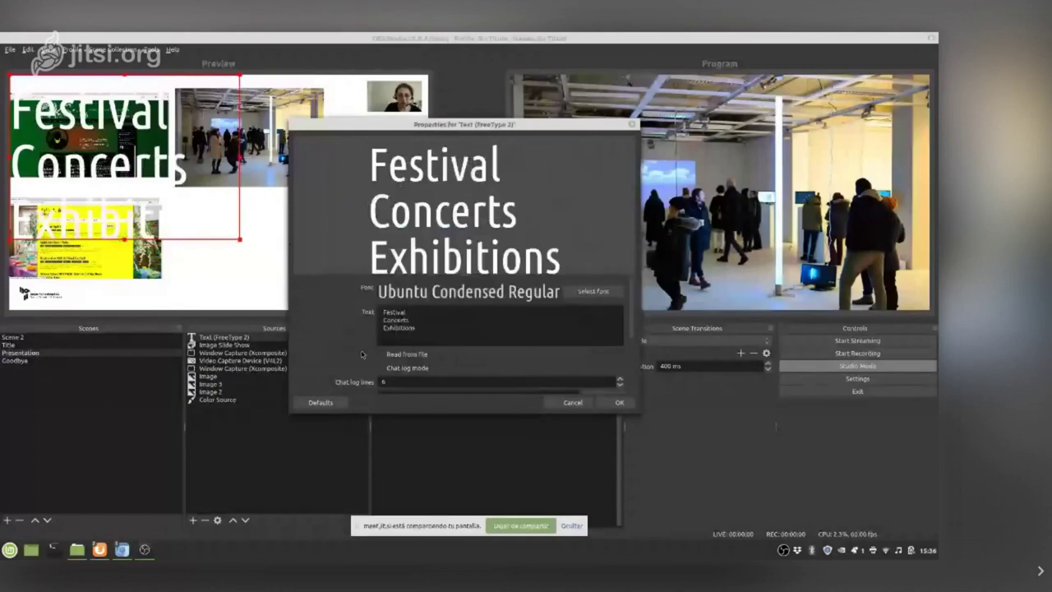
Colour the text green, with pure green #00ff00 as Color 1 and #55ff00 as Color 2.
scroll(542, 320, down, 3)
click(541, 314)
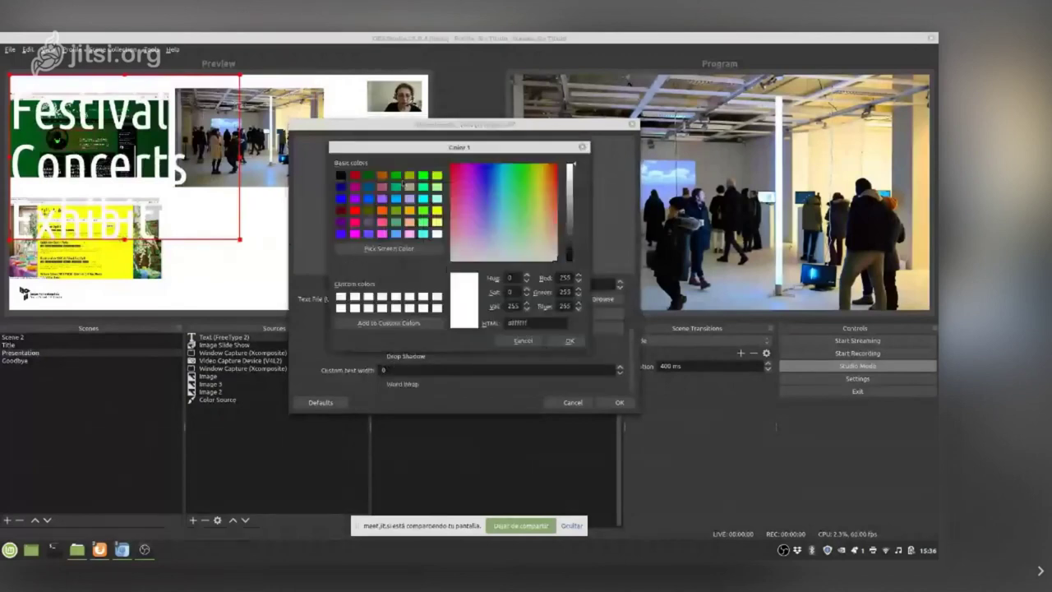
click(423, 175)
click(569, 340)
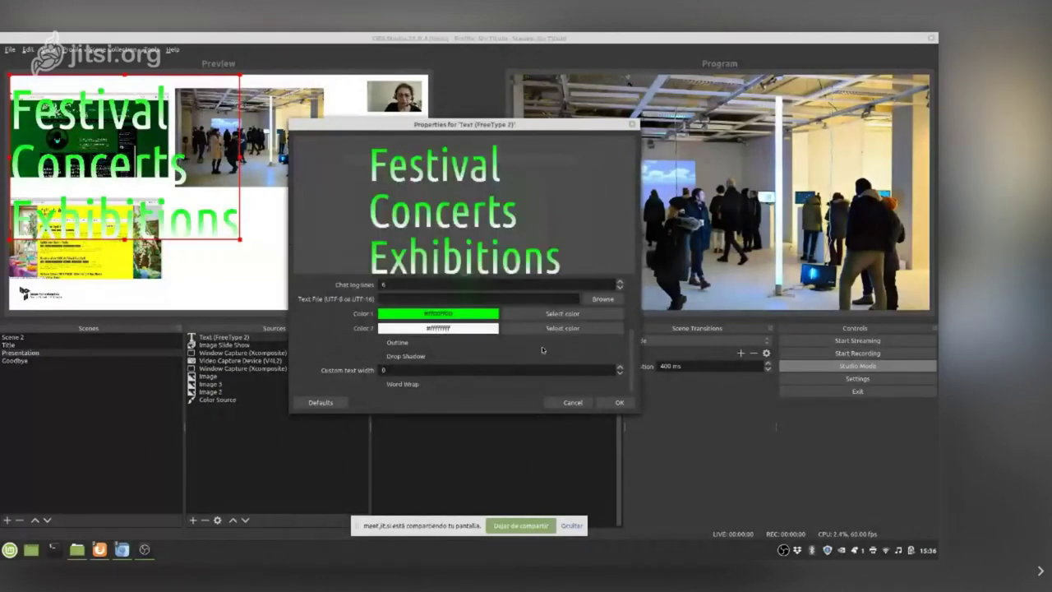
click(562, 328)
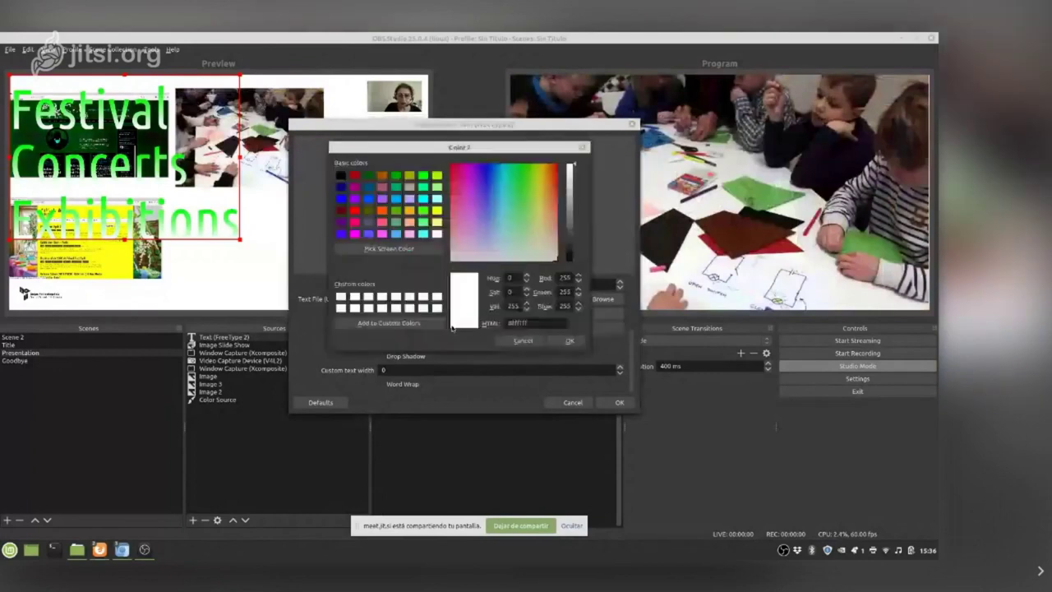
click(423, 211)
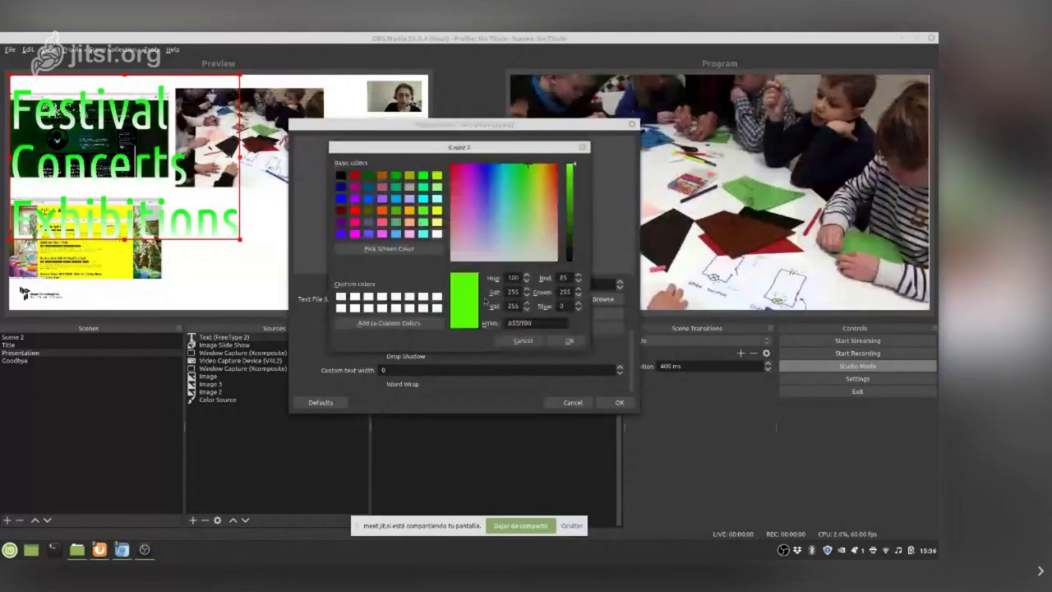
click(568, 341)
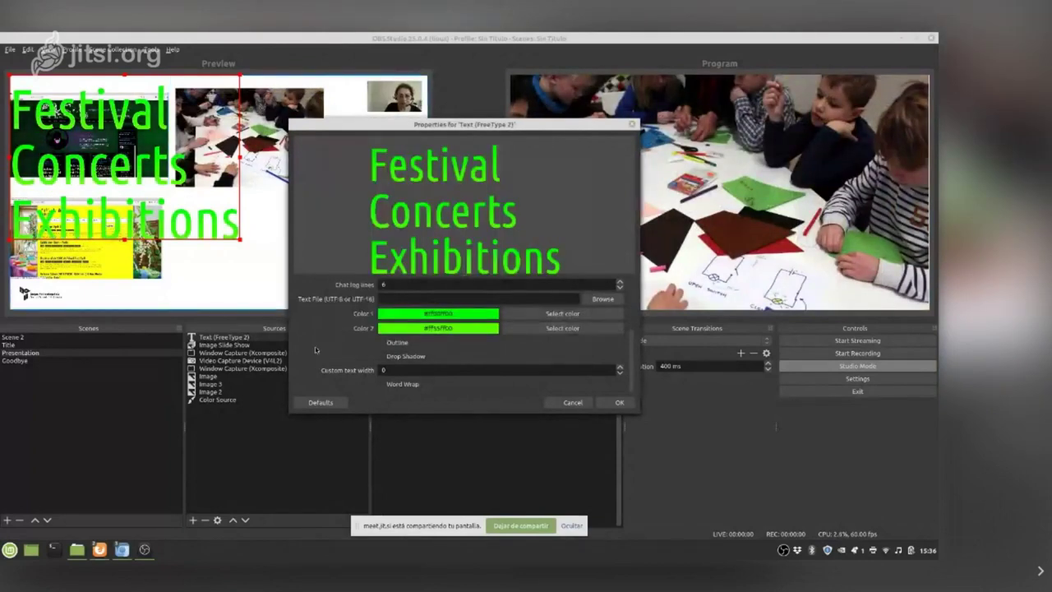
Set the text's font size to 72 and accept the source properties.
scroll(315, 345, up, 2)
scroll(310, 328, up, 3)
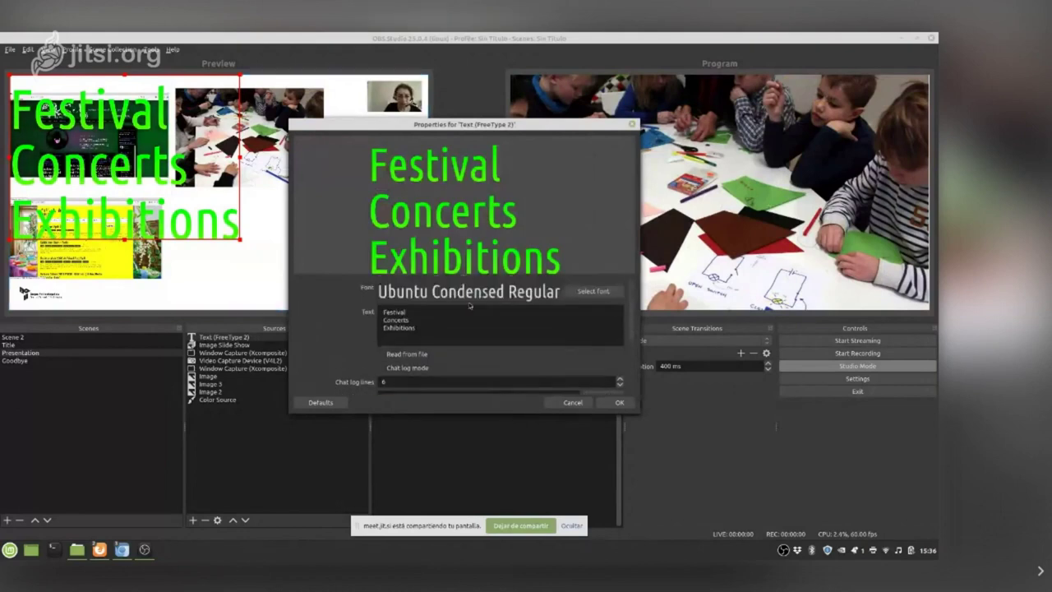
click(591, 292)
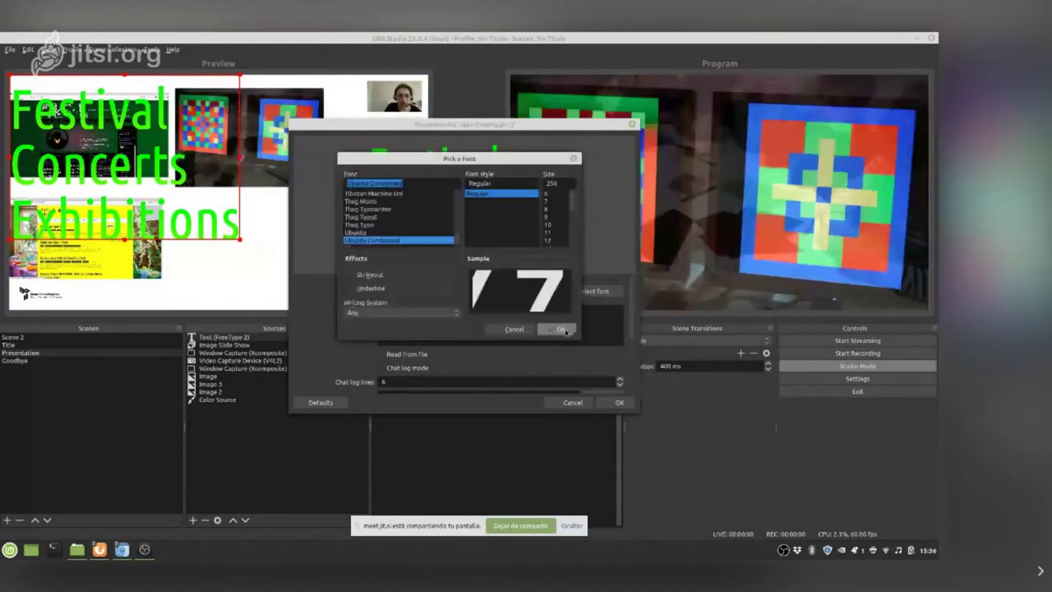
click(549, 232)
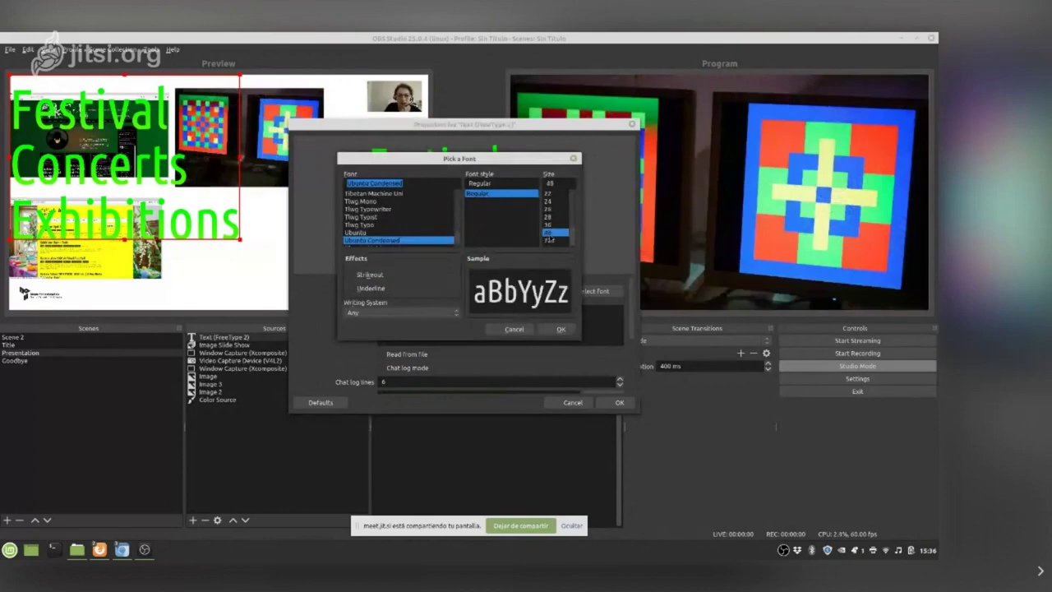
click(549, 240)
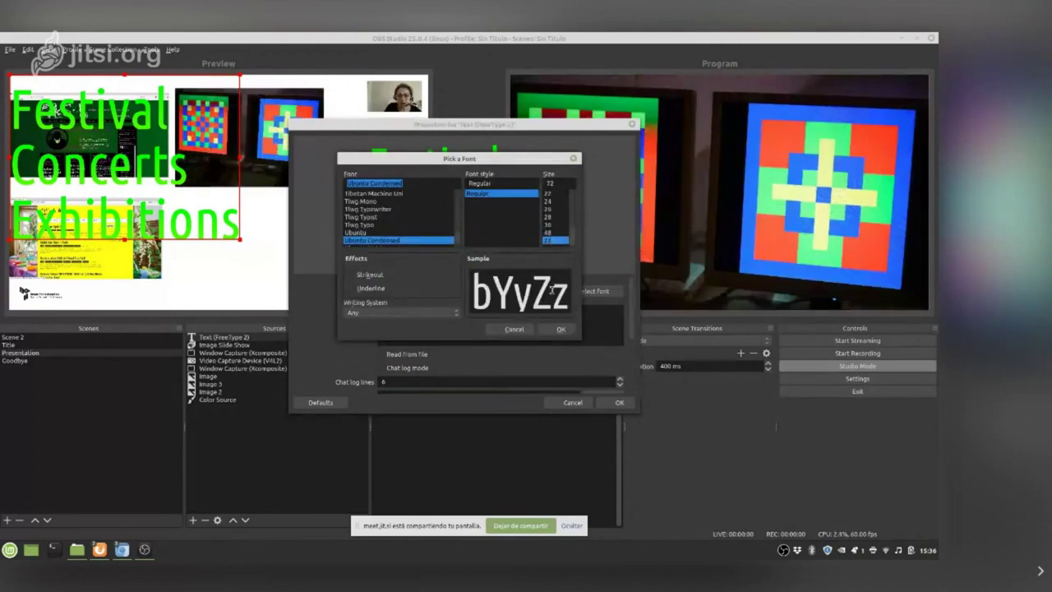
click(559, 328)
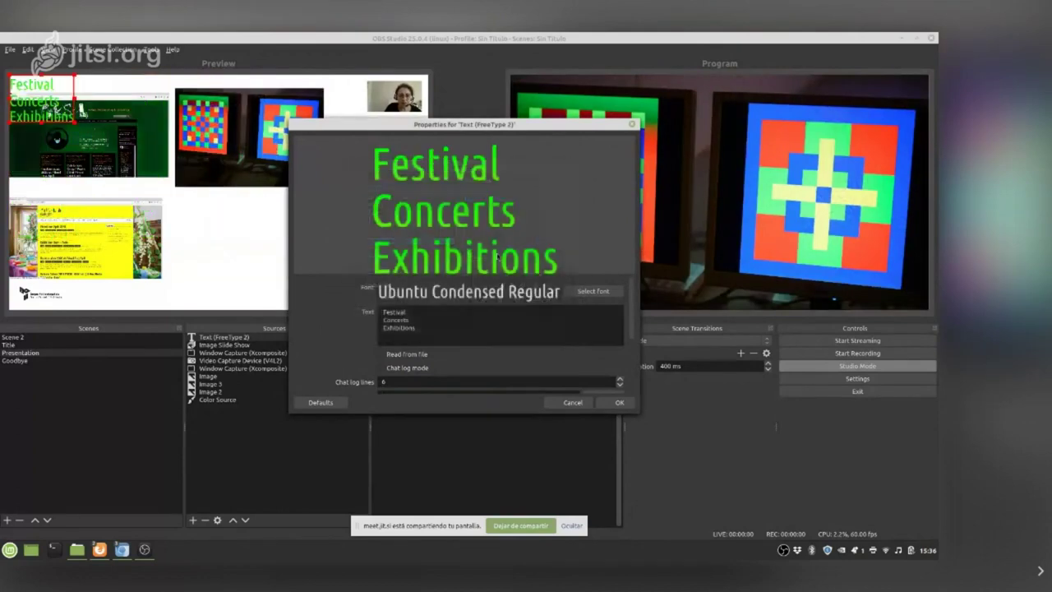
click(612, 404)
Place the text below the slide show, enlarge it to a little under a third of the canvas width, and transition the scene to Program.
drag(37, 106, 195, 220)
click(257, 265)
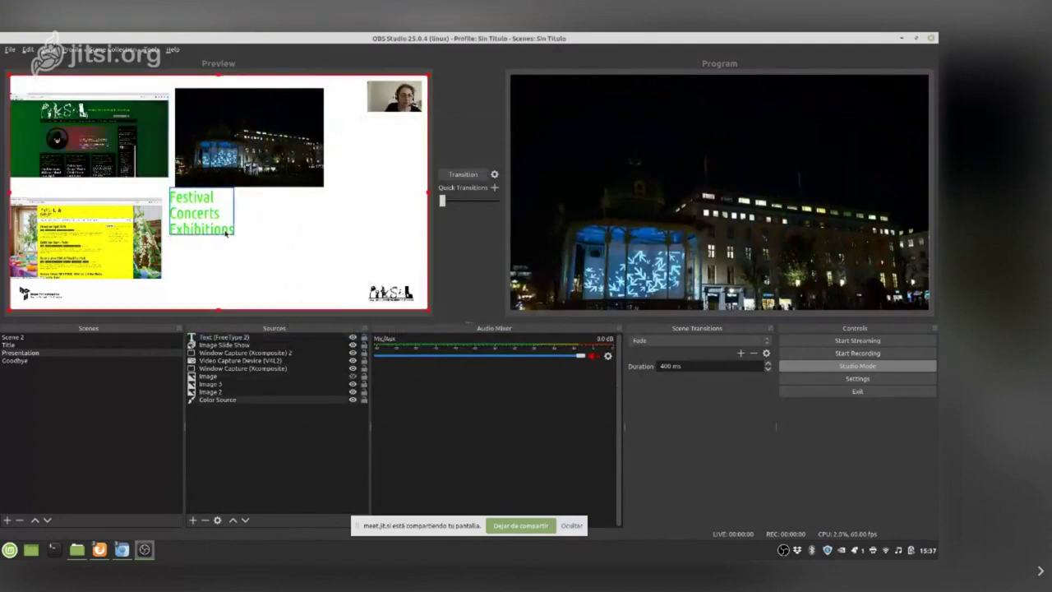
click(217, 216)
drag(234, 234, 293, 283)
click(333, 213)
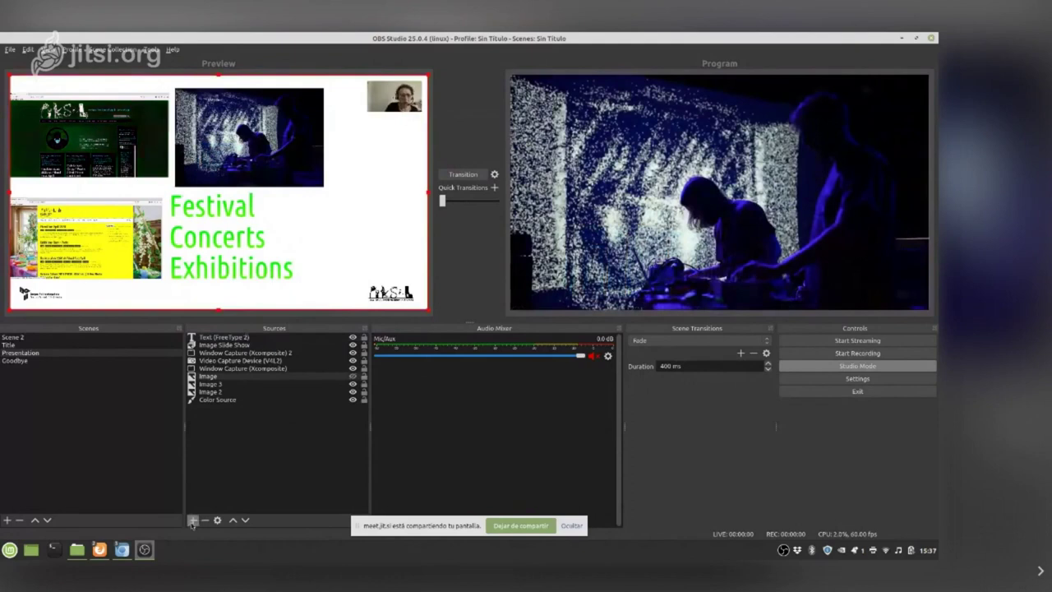
click(462, 174)
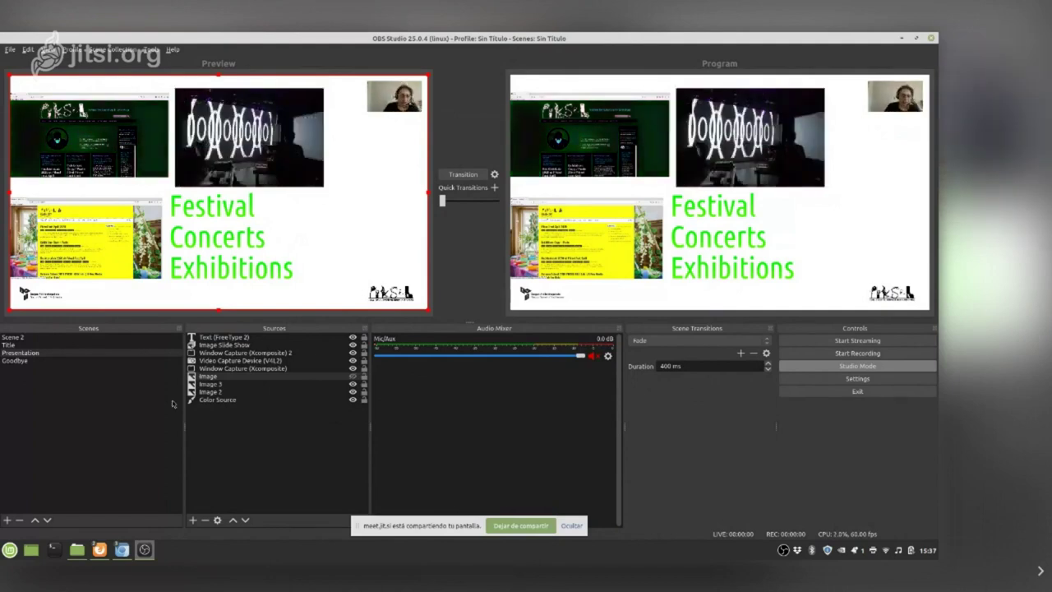
click(193, 520)
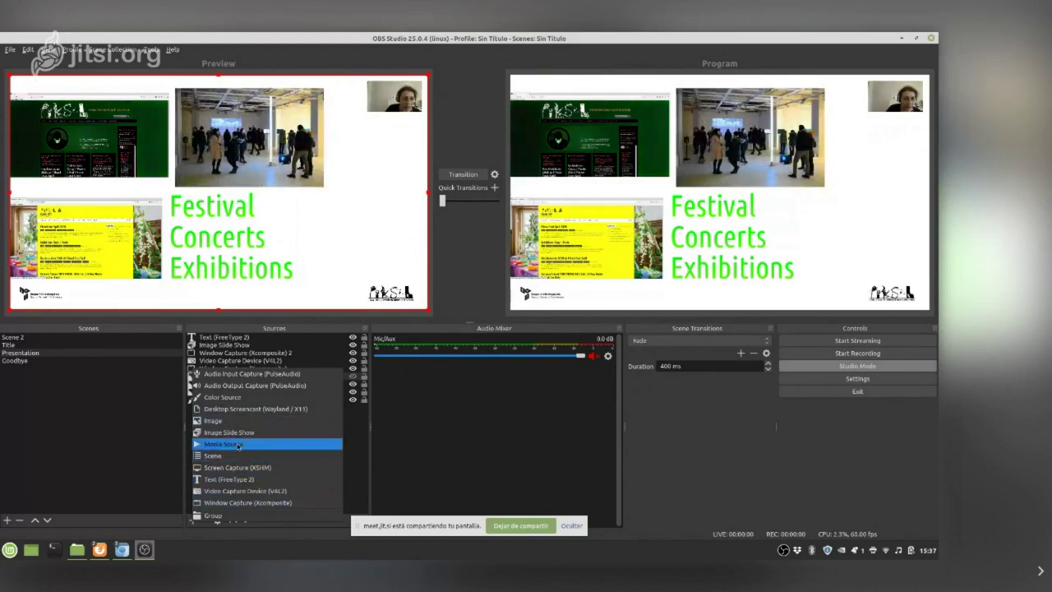
click(236, 448)
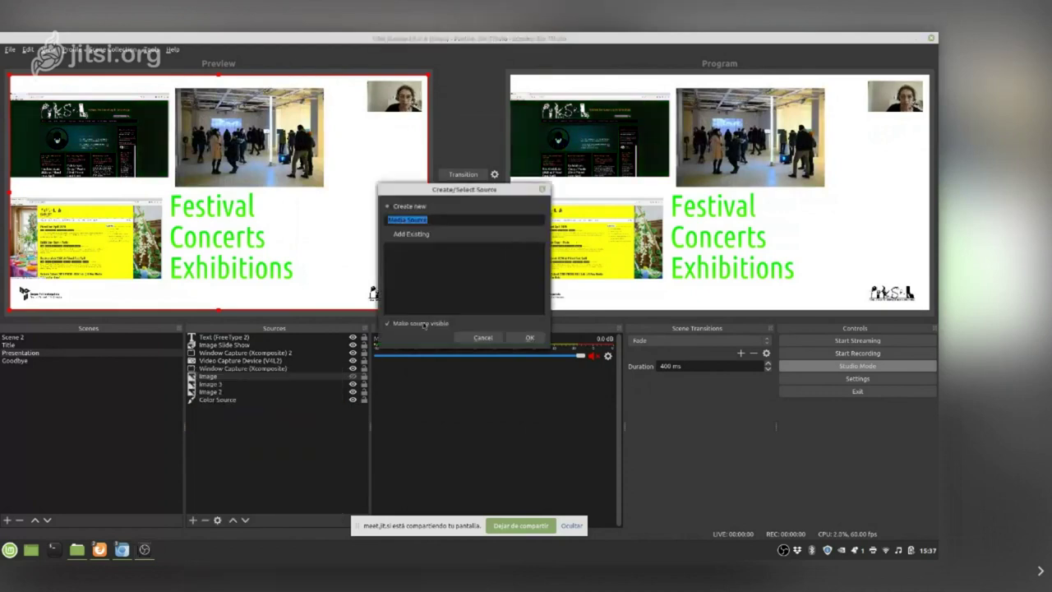
click(525, 337)
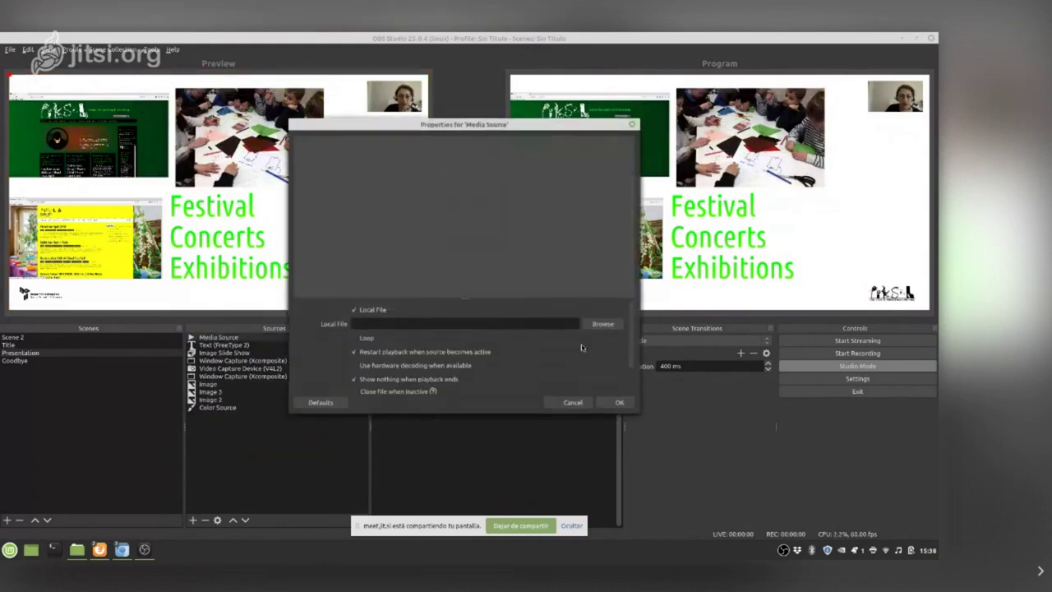
click(601, 323)
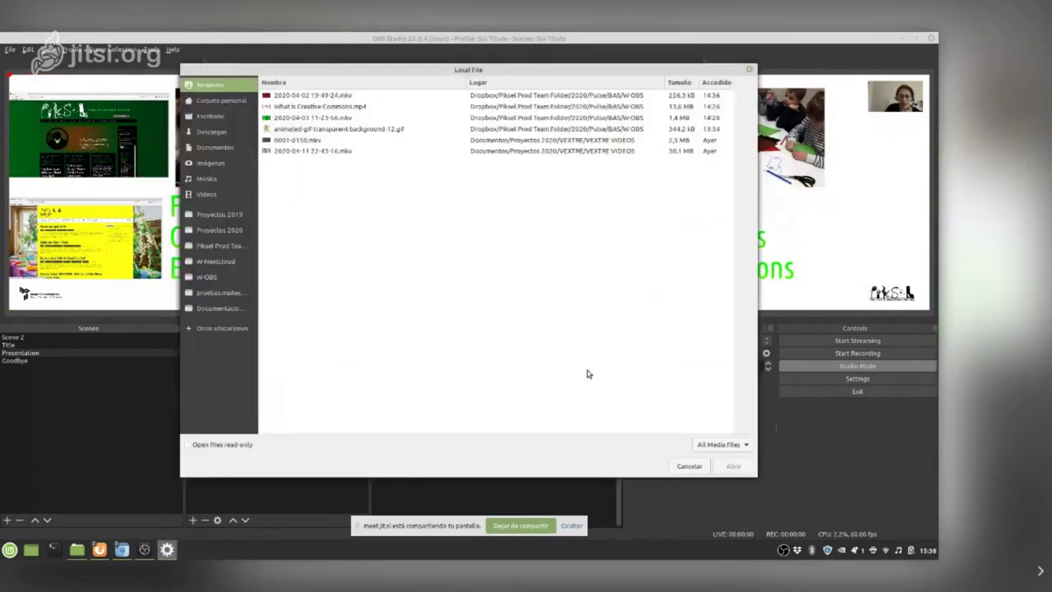
click(318, 118)
click(732, 466)
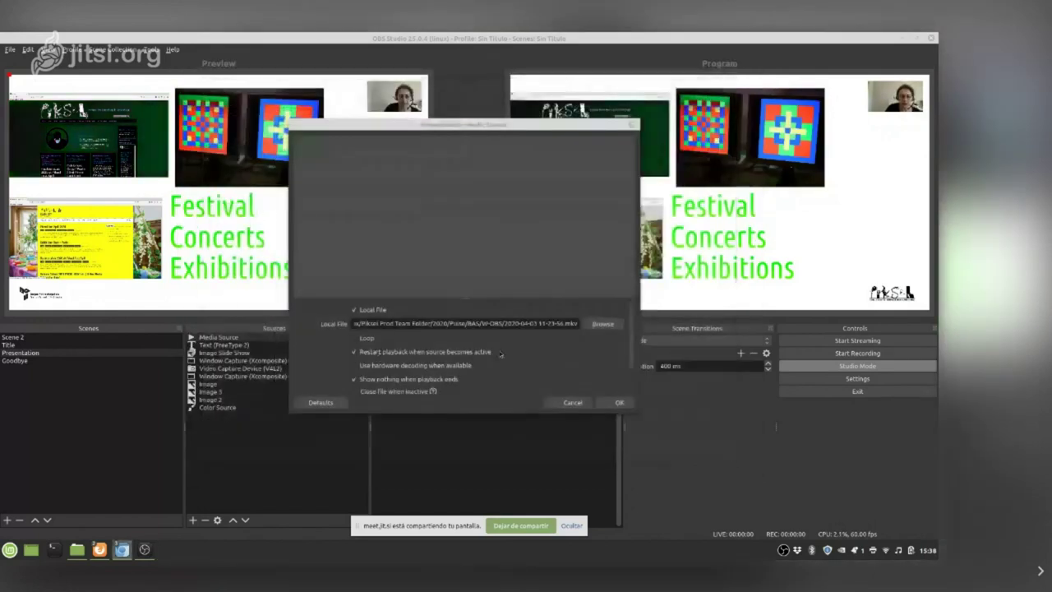
Enable looping for the media source, accept its properties and transition the scene to Program.
click(354, 339)
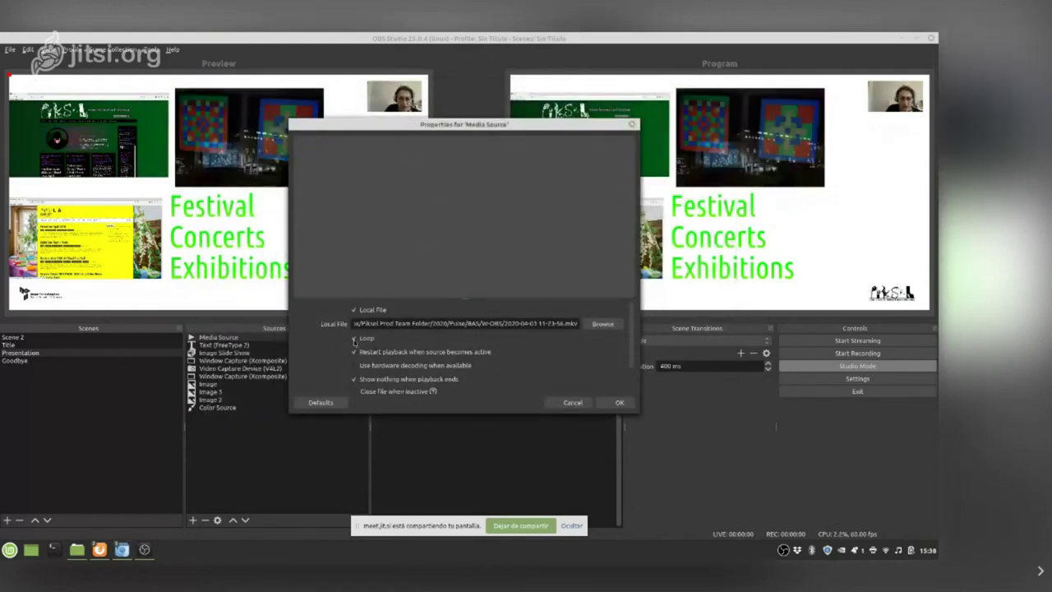
scroll(314, 351, down, 2)
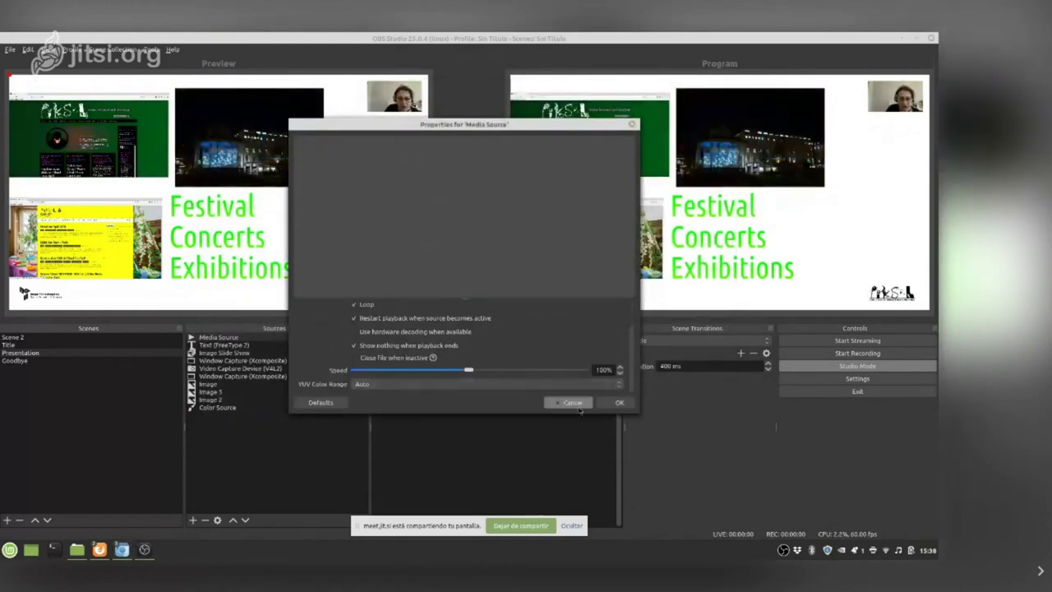
click(612, 403)
click(177, 153)
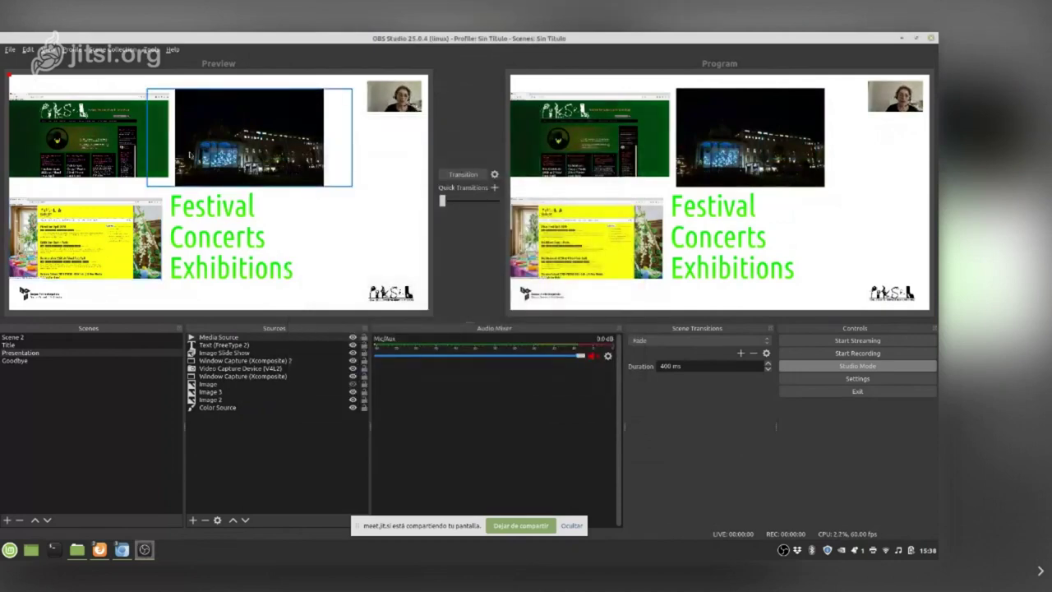
click(463, 175)
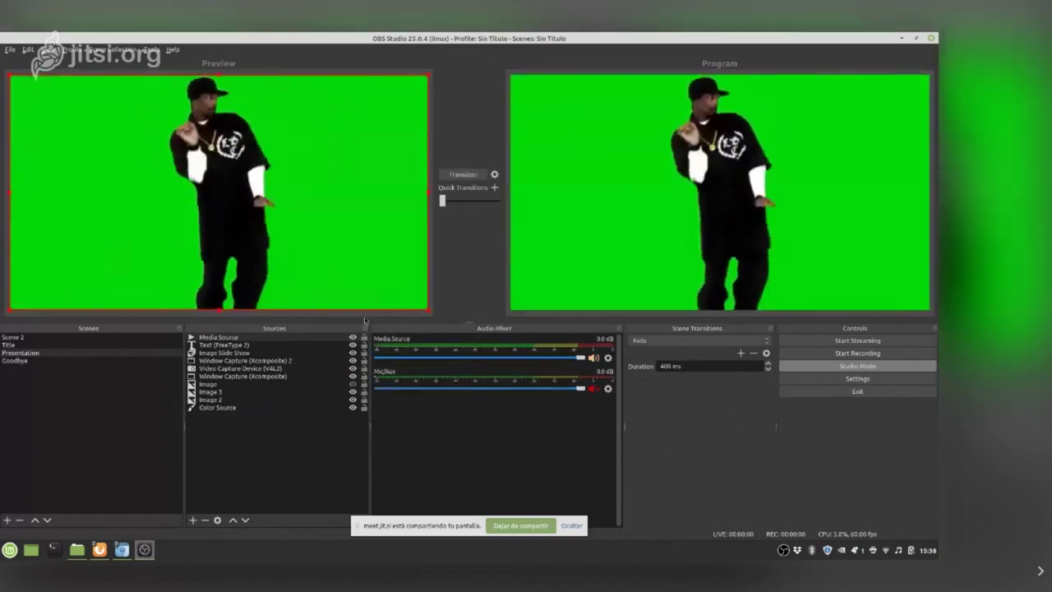
Add a Chroma Key effect filter with its default name and green key colour to the media source.
right_click(371, 194)
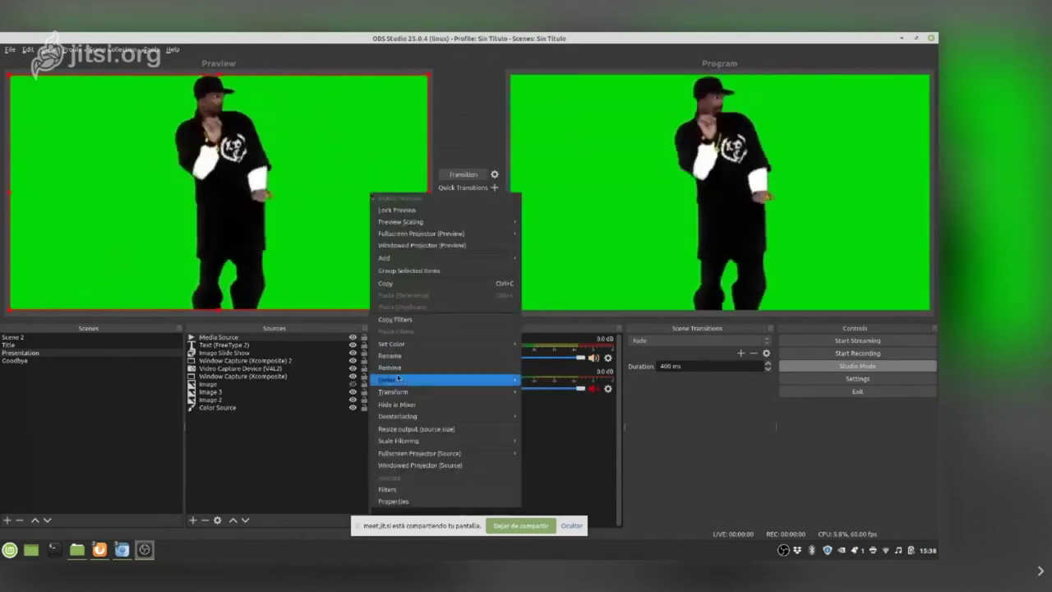
click(272, 244)
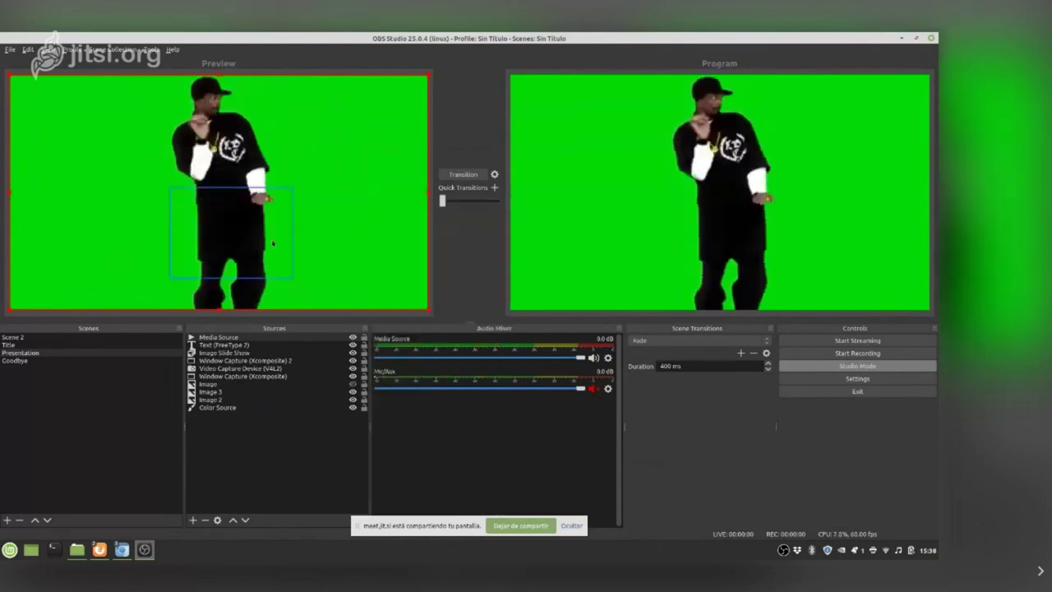
click(226, 339)
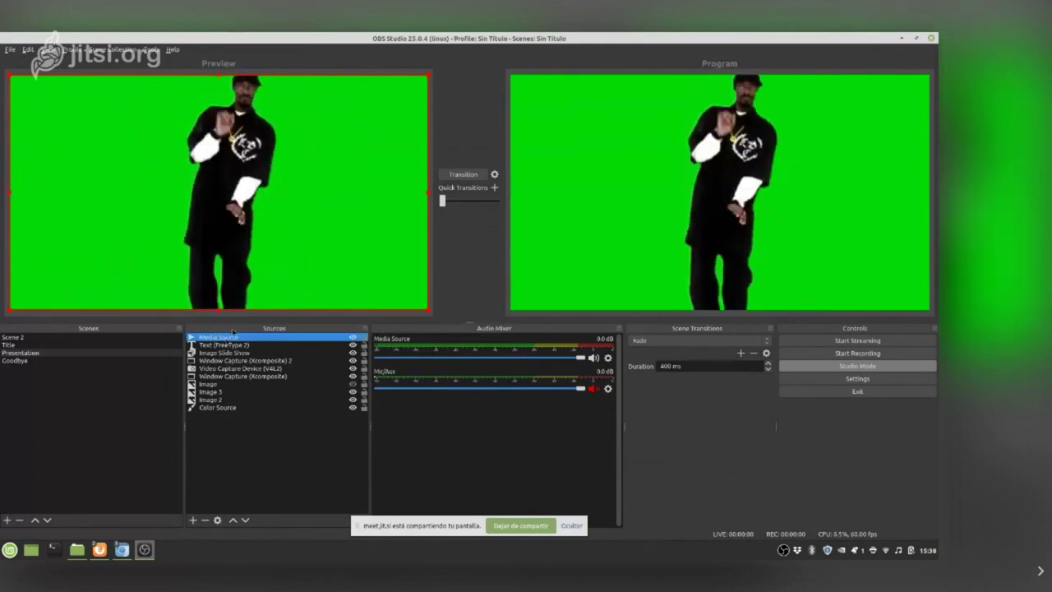
right_click(236, 337)
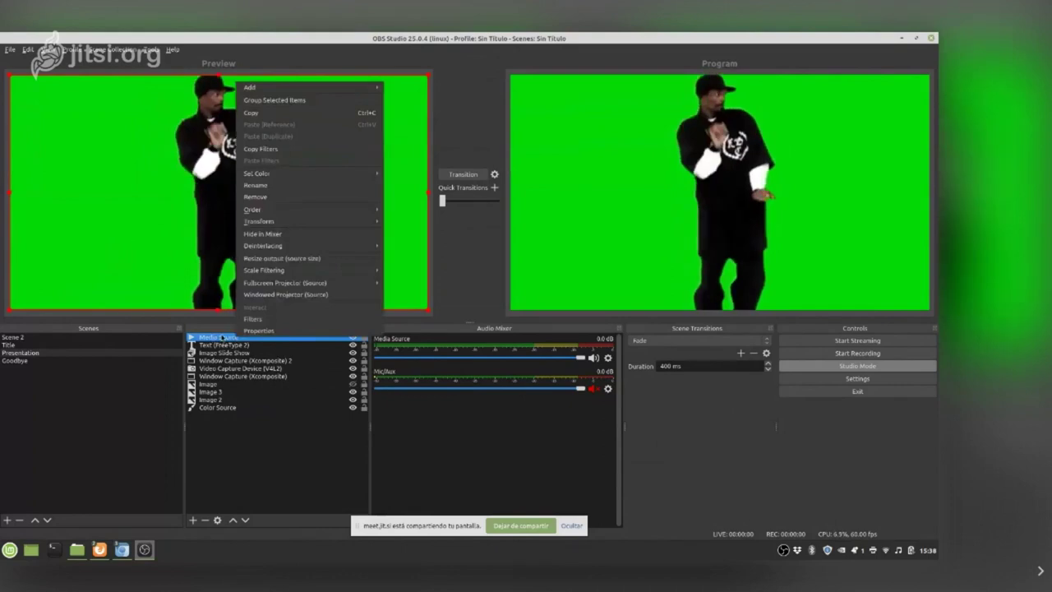
click(253, 319)
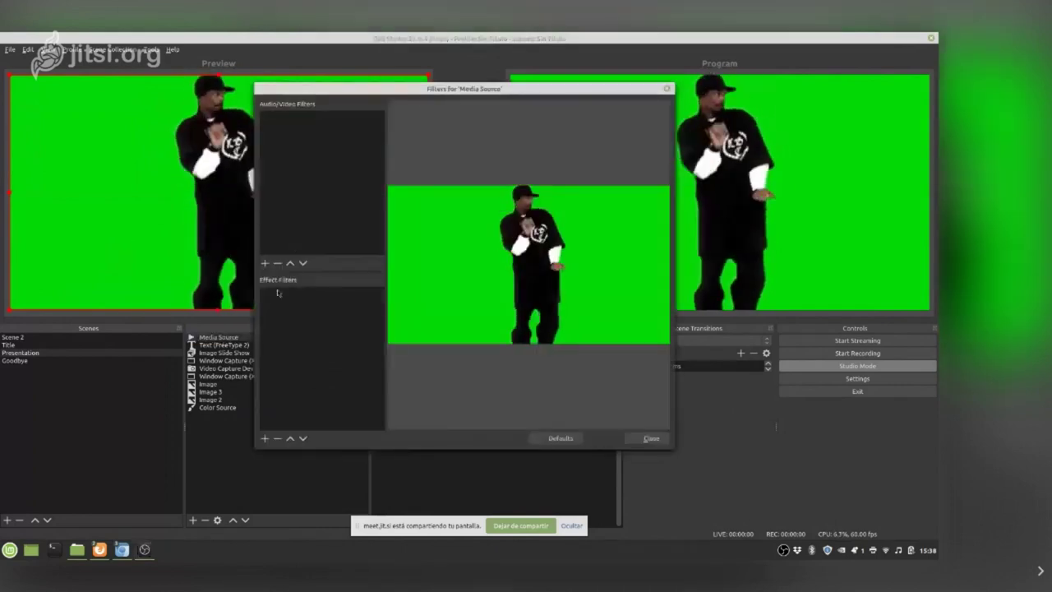
click(264, 438)
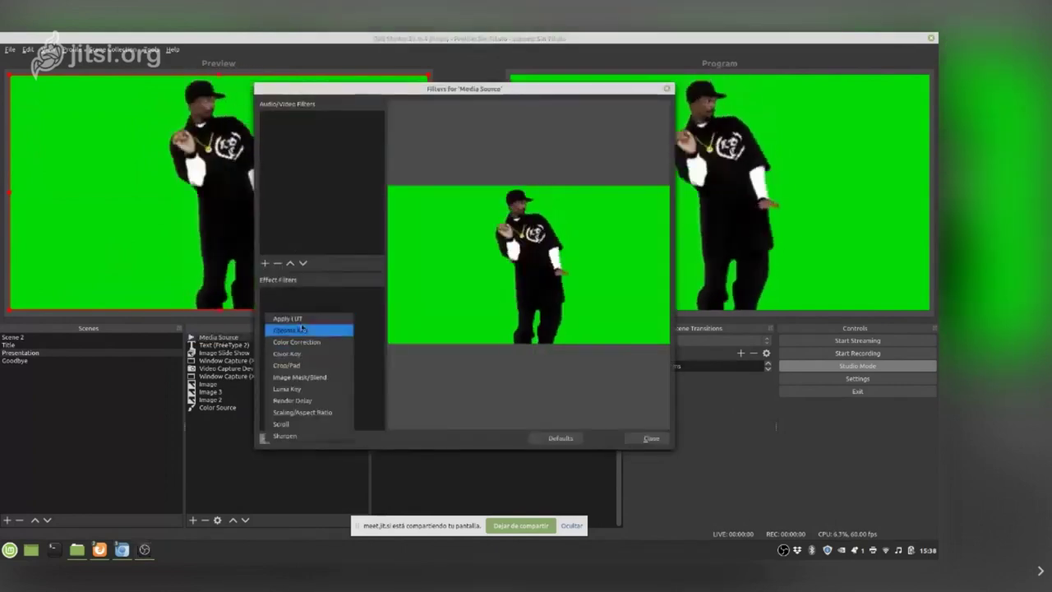
click(303, 331)
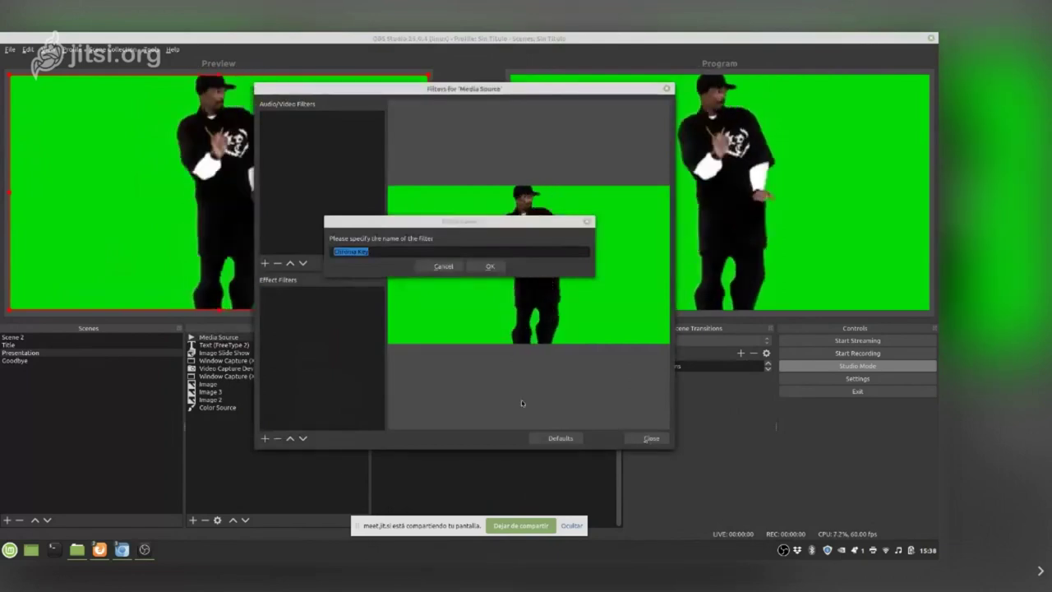
click(489, 267)
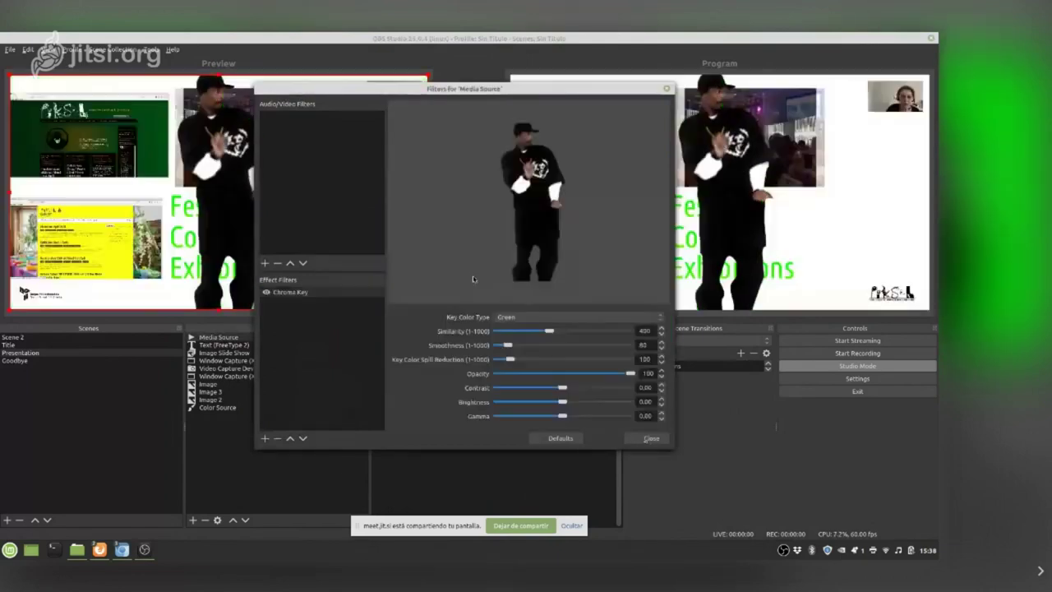
click(649, 438)
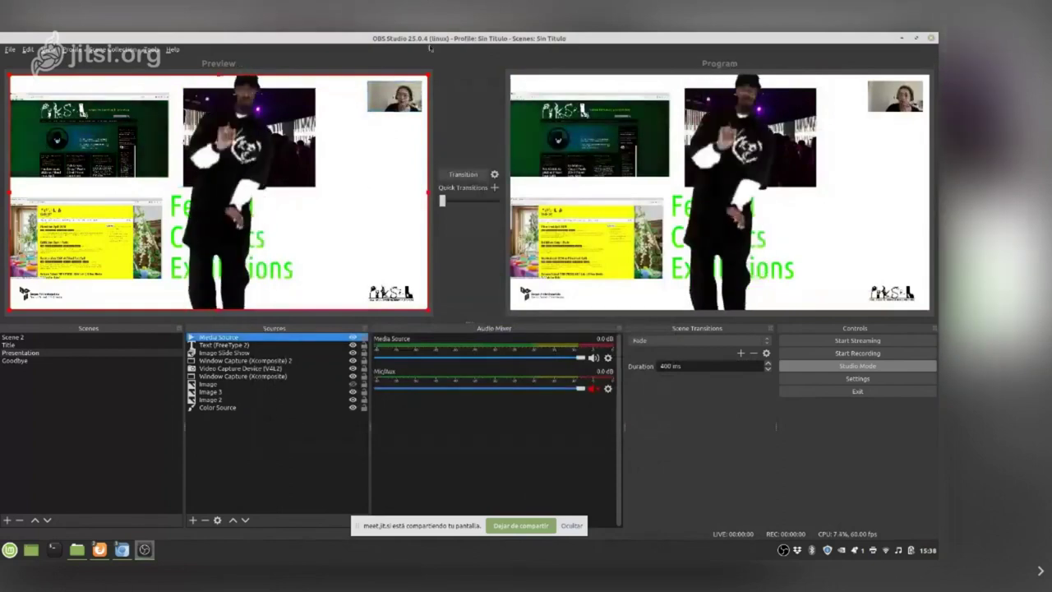
Shrink the dancing figure's media source to about half the canvas width, keeping it in the canvas's lower-left corner.
drag(428, 76, 196, 206)
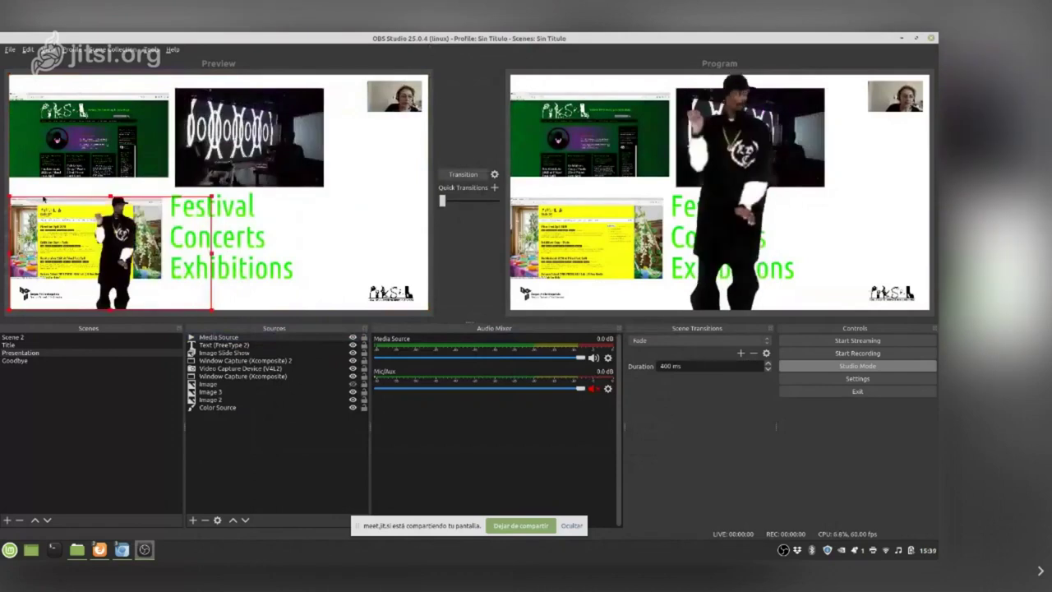
Move the dancing figure's media source to the canvas's lower-right area, along the bottom edge, and deselect it.
drag(121, 298, 344, 298)
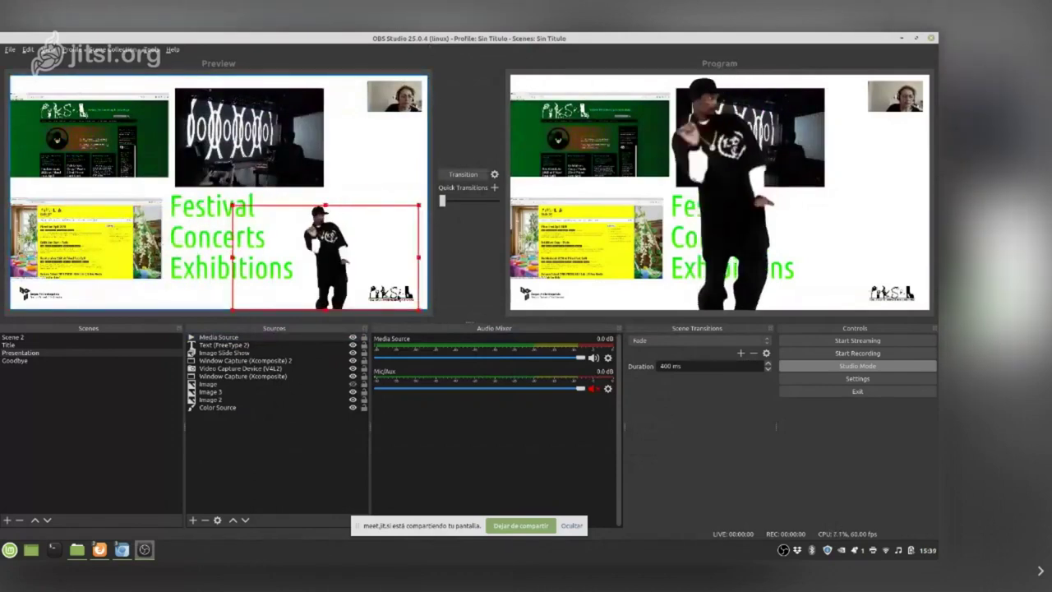
click(291, 435)
Add another Media Source under its default name to the Presentation scene and load animated-gif-transparent-background-12.gif.
click(193, 519)
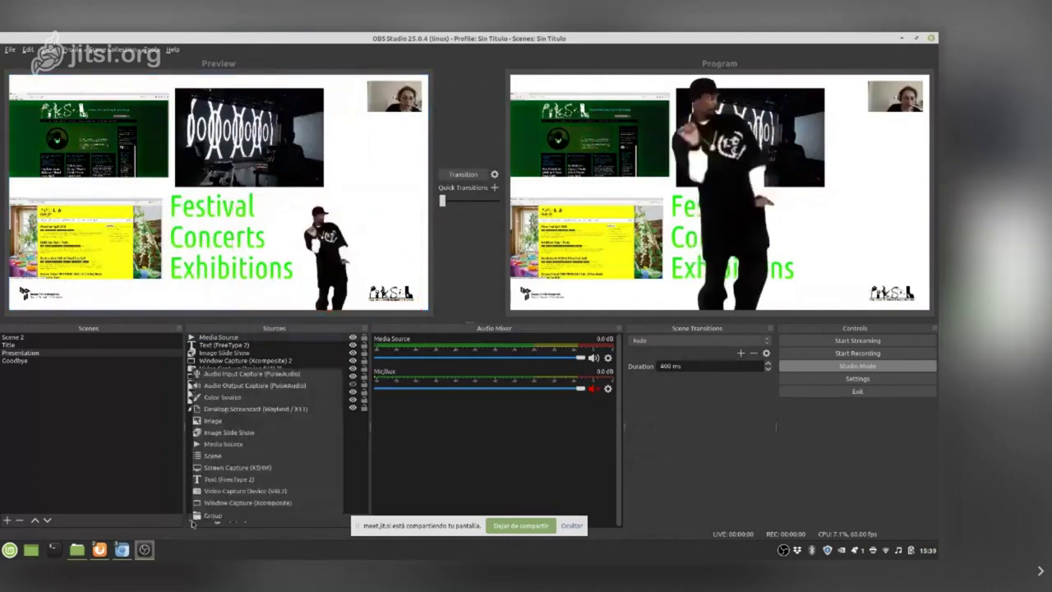
click(222, 443)
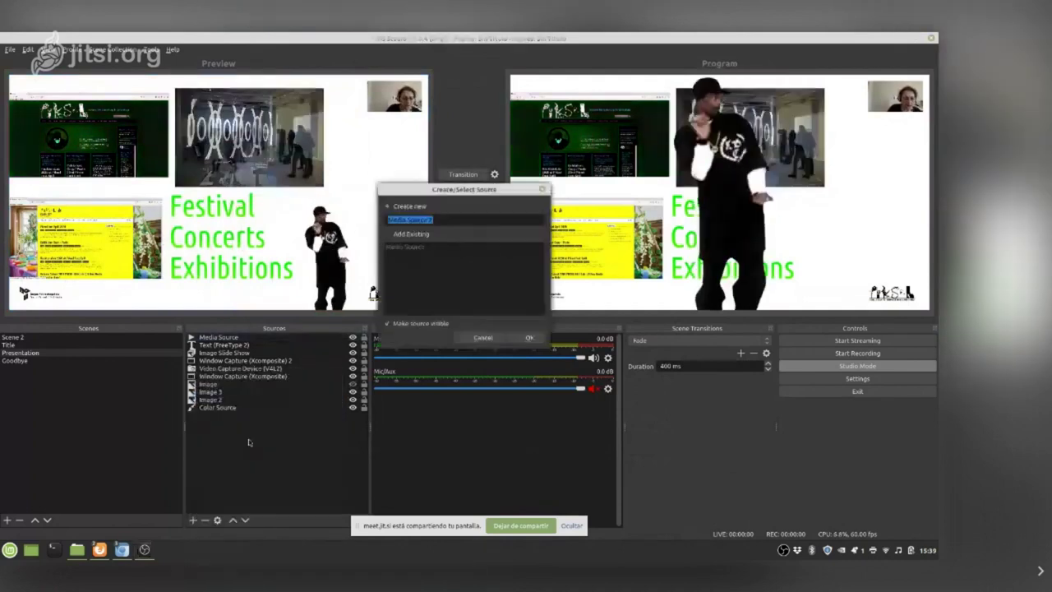
click(529, 337)
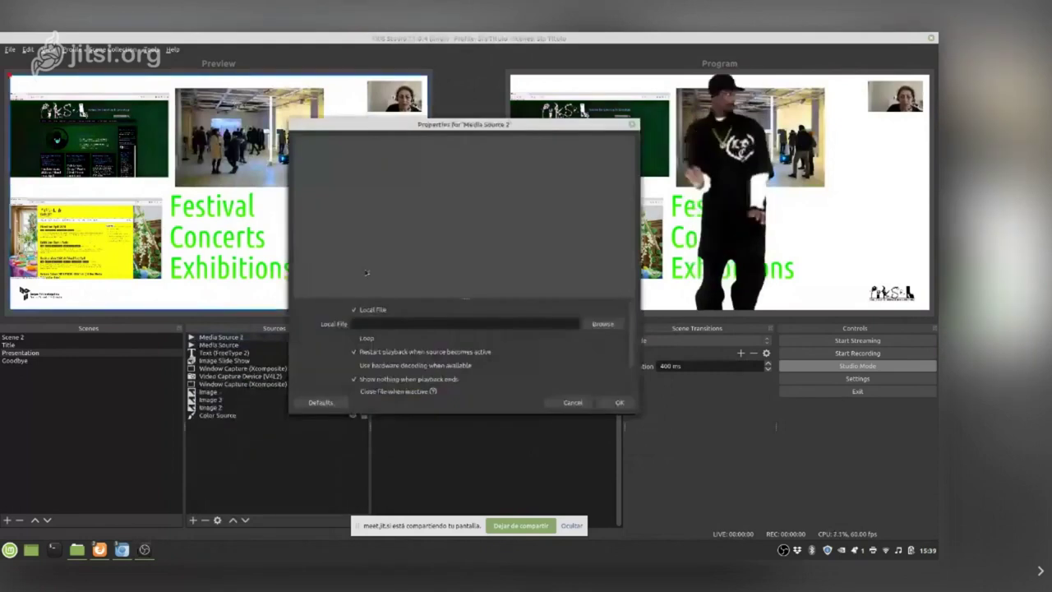
click(604, 325)
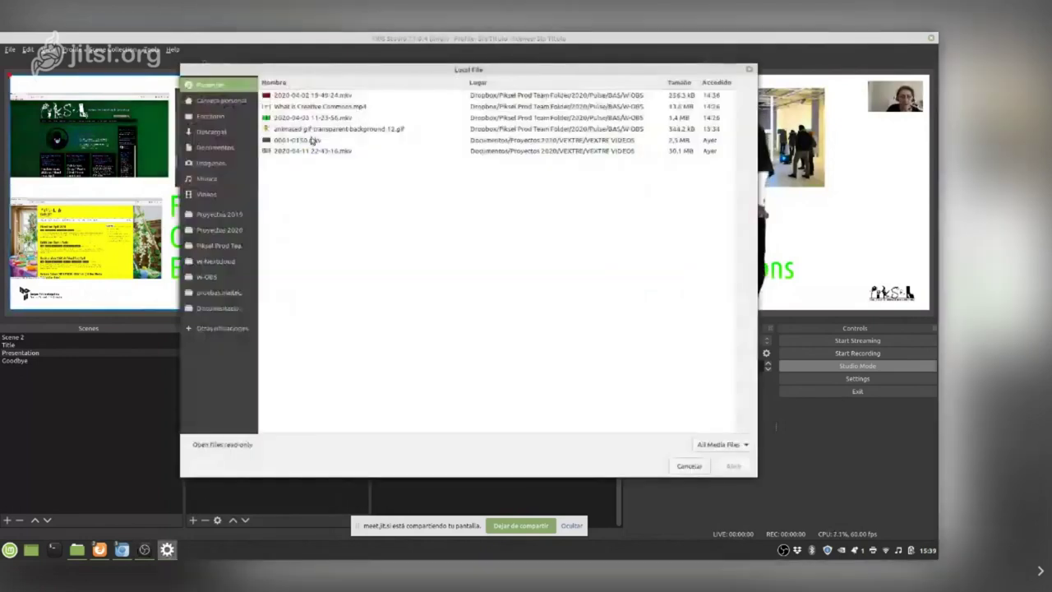
click(312, 130)
click(732, 465)
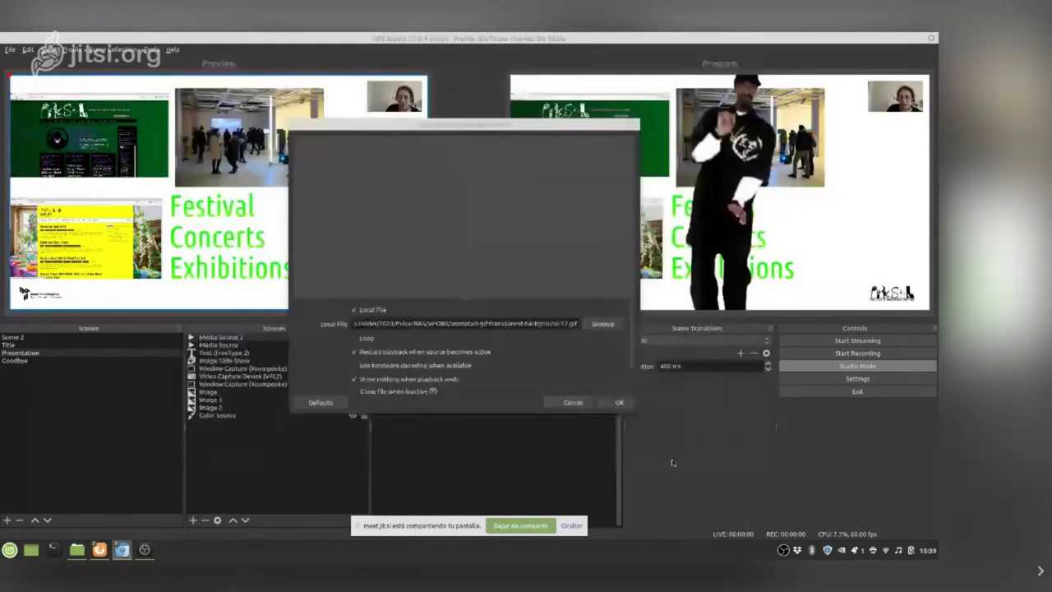
Enable looping for the animated GIF source, accept its properties and transition the scene to Program.
click(355, 338)
click(618, 402)
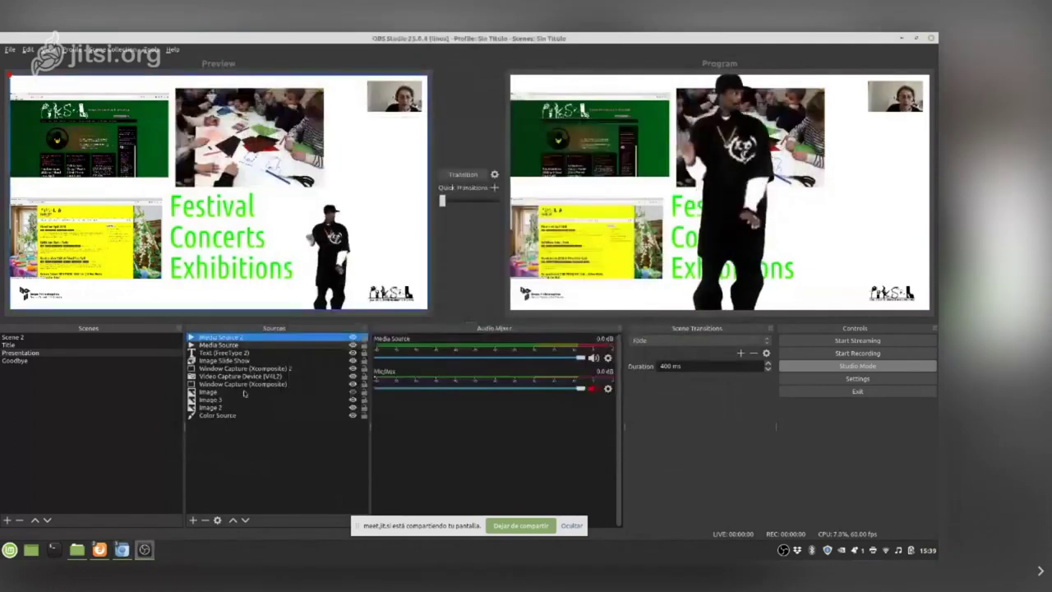
click(456, 175)
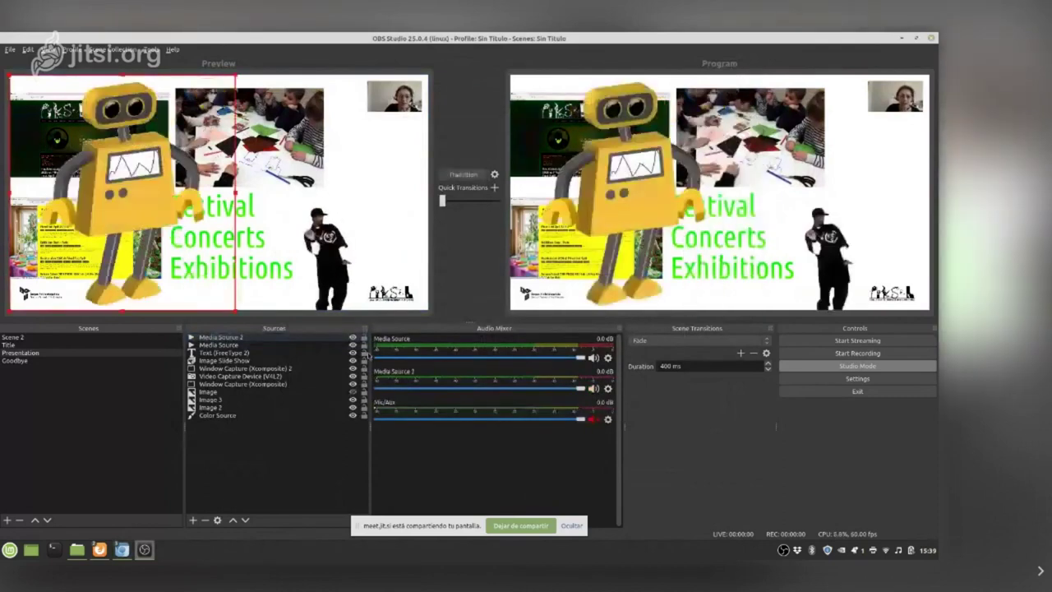
Shrink the robot's media source to about one-sixth of the canvas width and place it over the lower green text lines.
drag(236, 76, 83, 234)
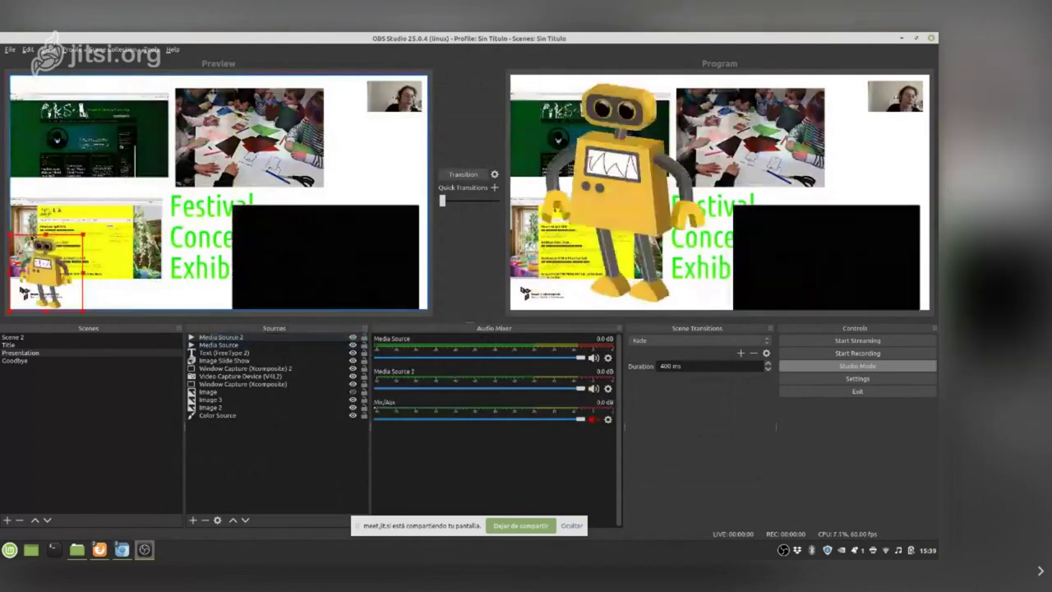
drag(40, 279, 208, 280)
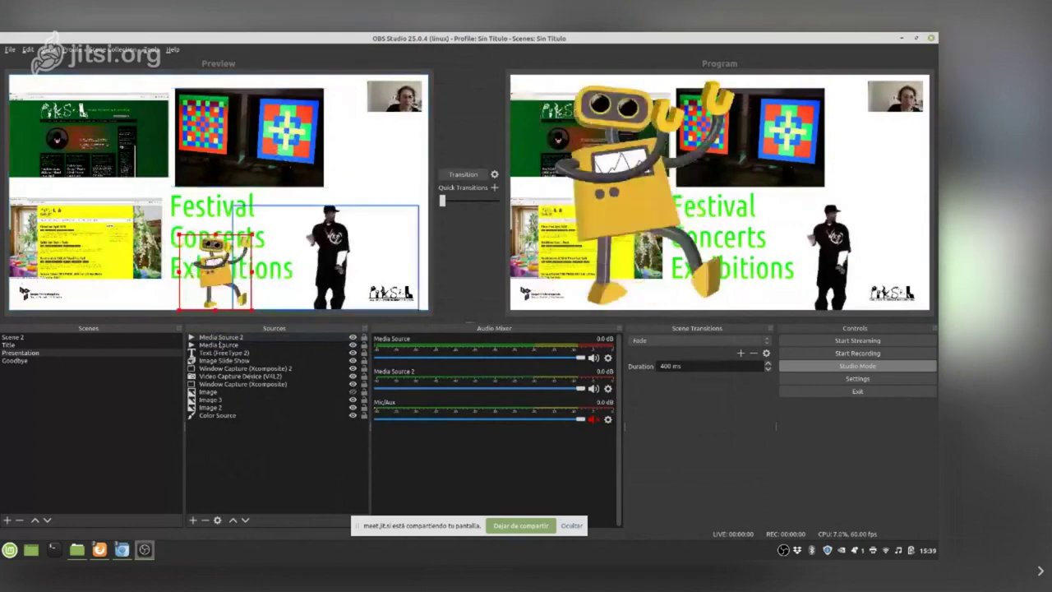
Reorder the robot's Media Source 2 to sit behind the Text (FreeType 2) source.
click(245, 520)
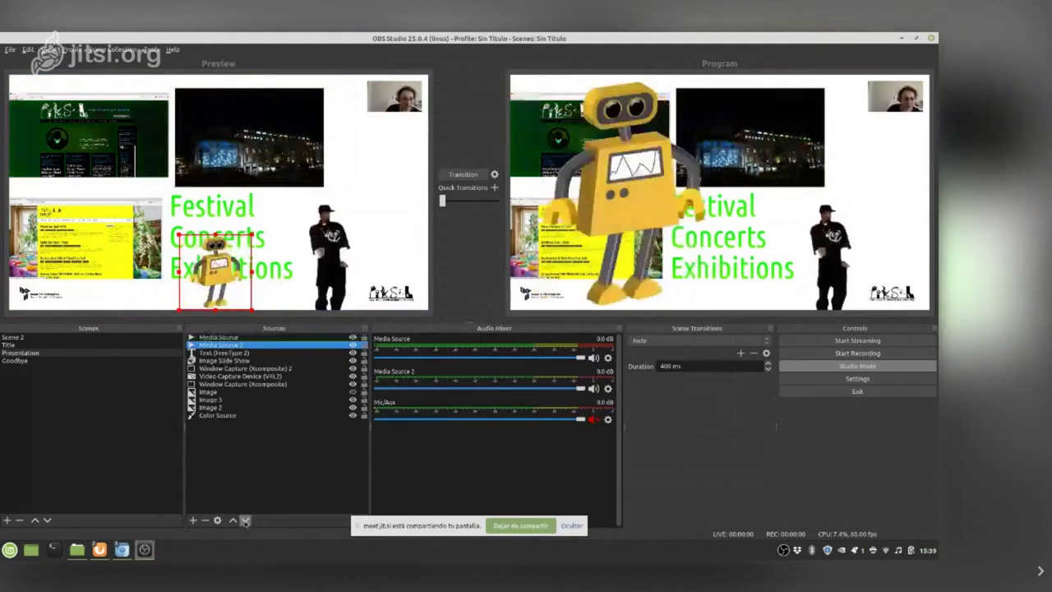
click(245, 520)
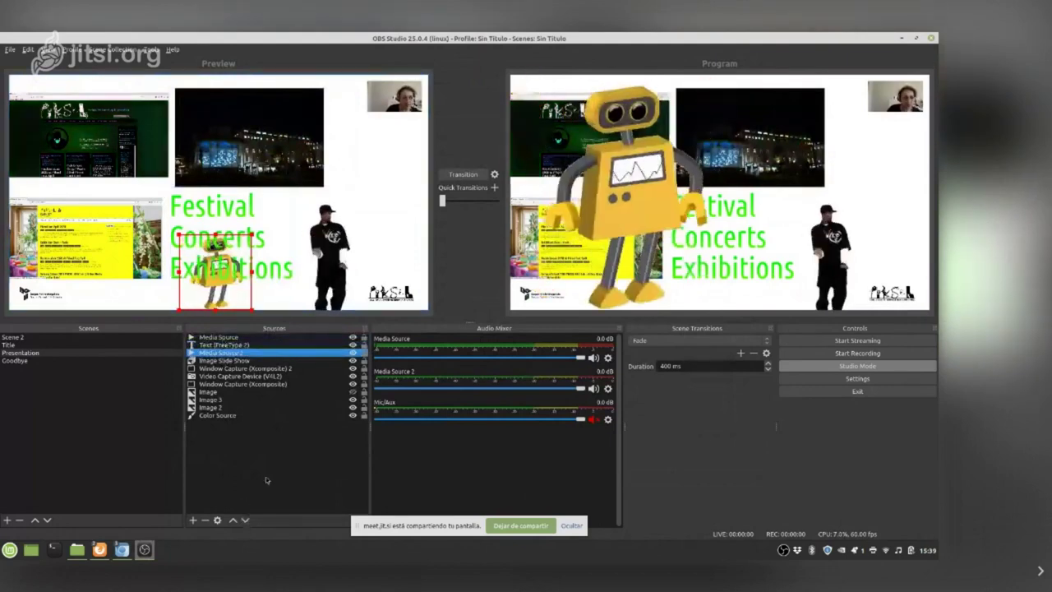
click(266, 480)
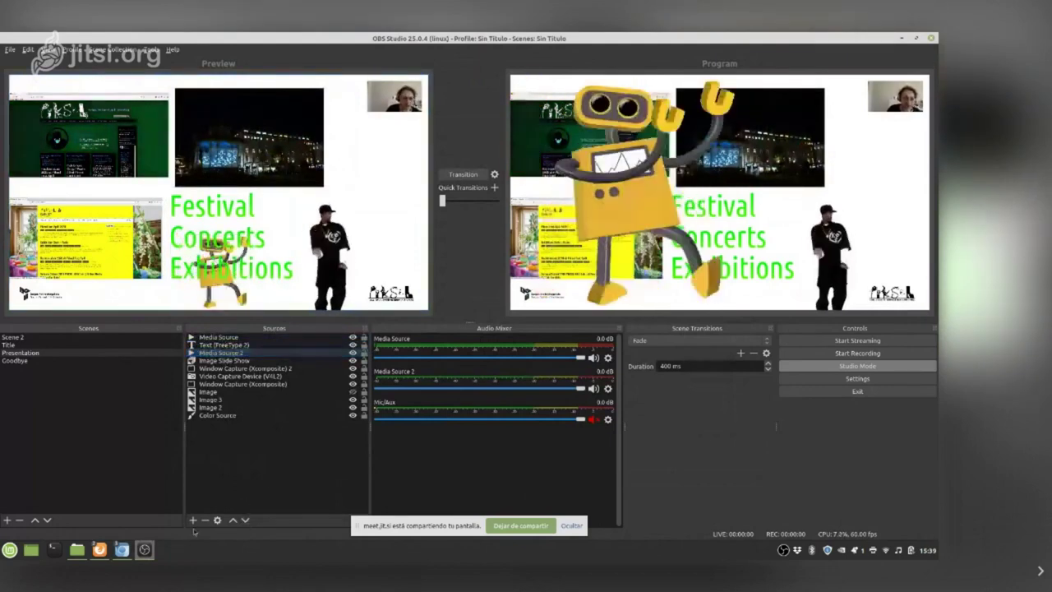
Add a third Media Source under its default name and load What is Creative Commons.mp4 from the W-OBS folder.
click(193, 520)
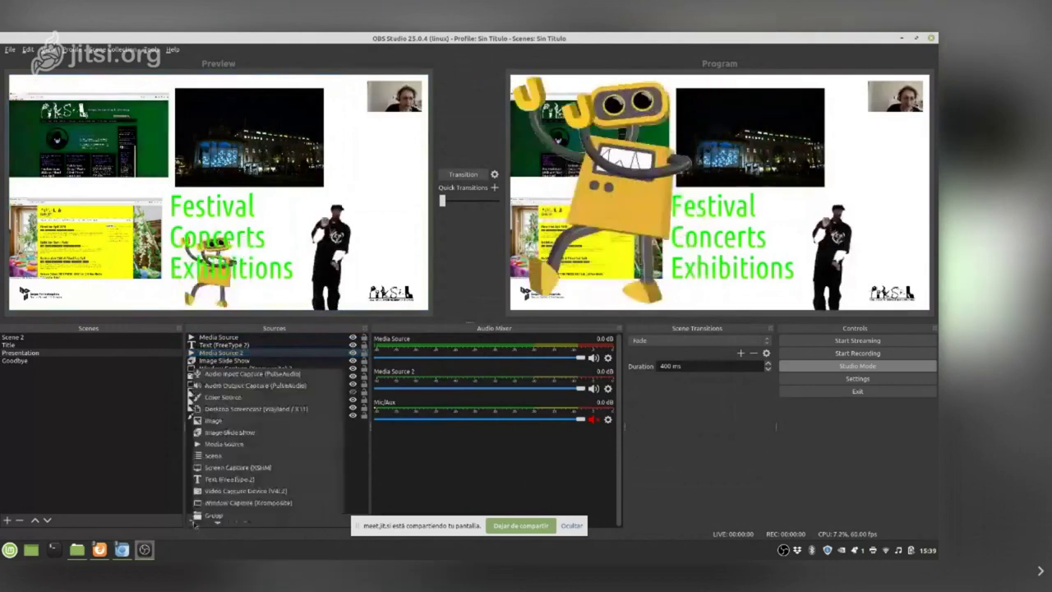
click(223, 445)
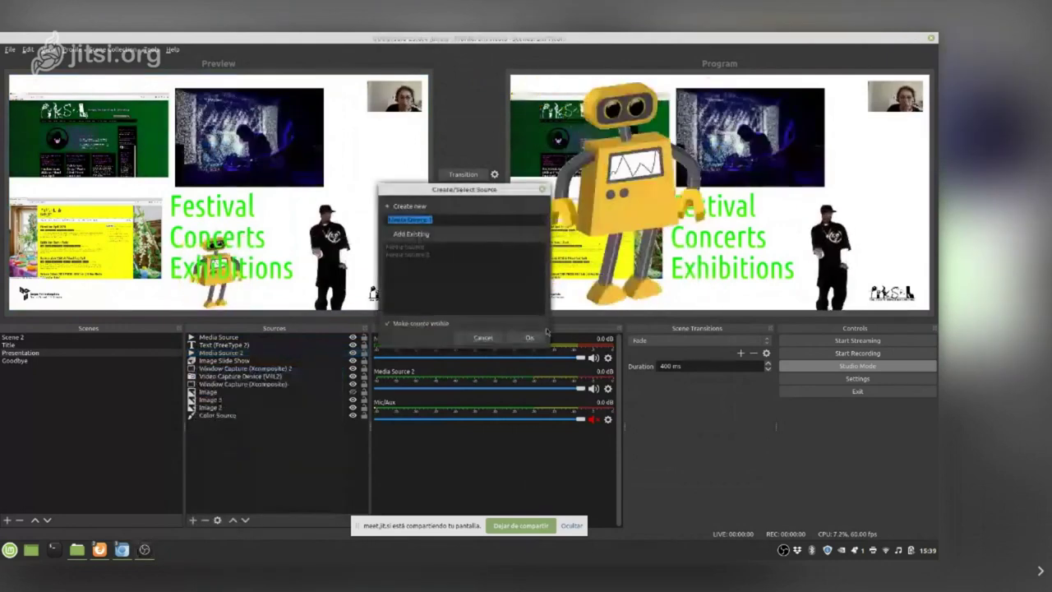
click(529, 337)
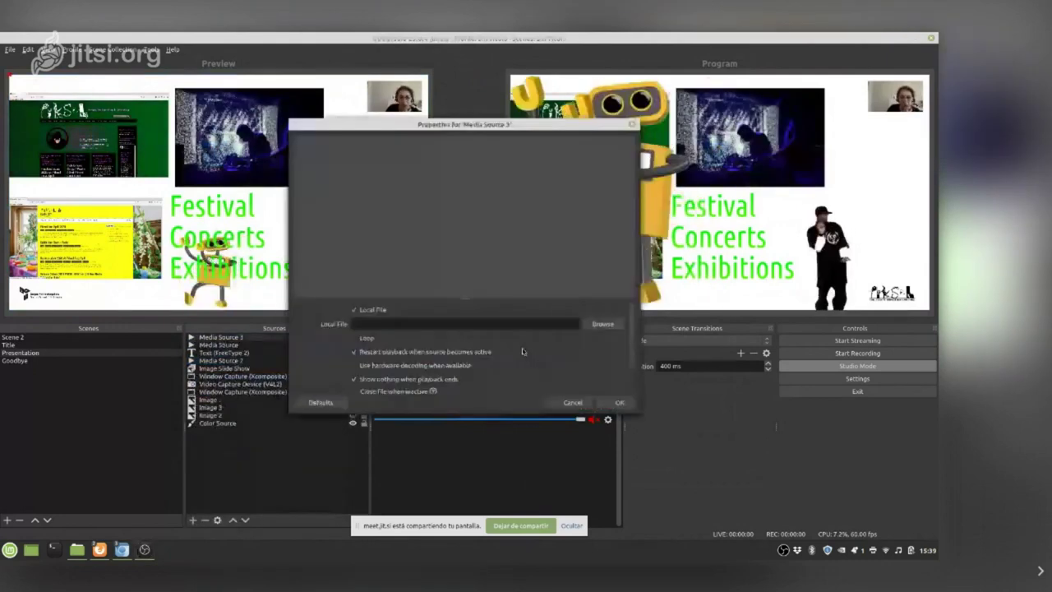
click(603, 324)
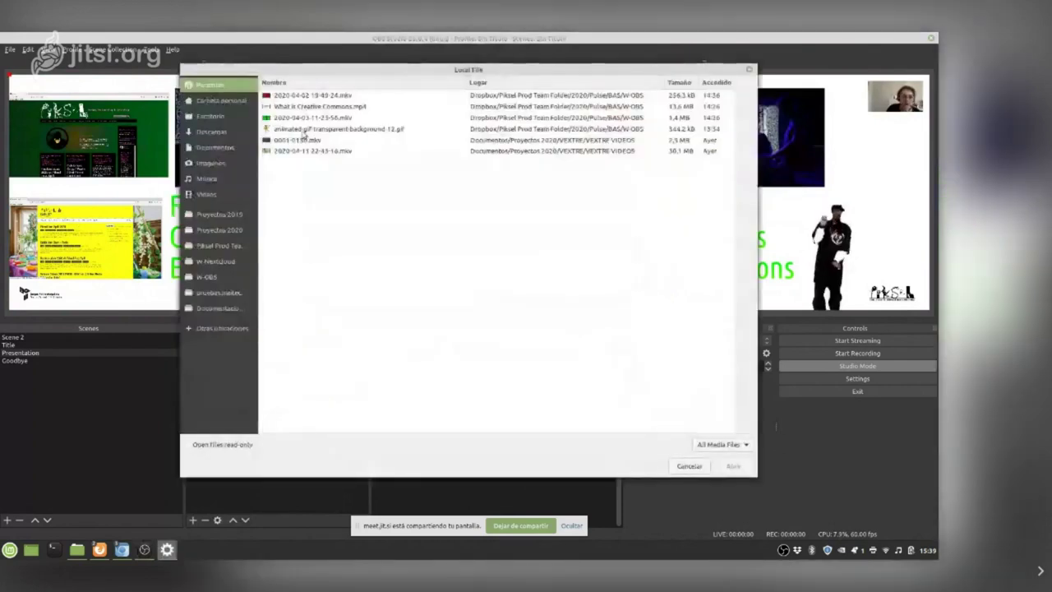
click(228, 281)
click(345, 161)
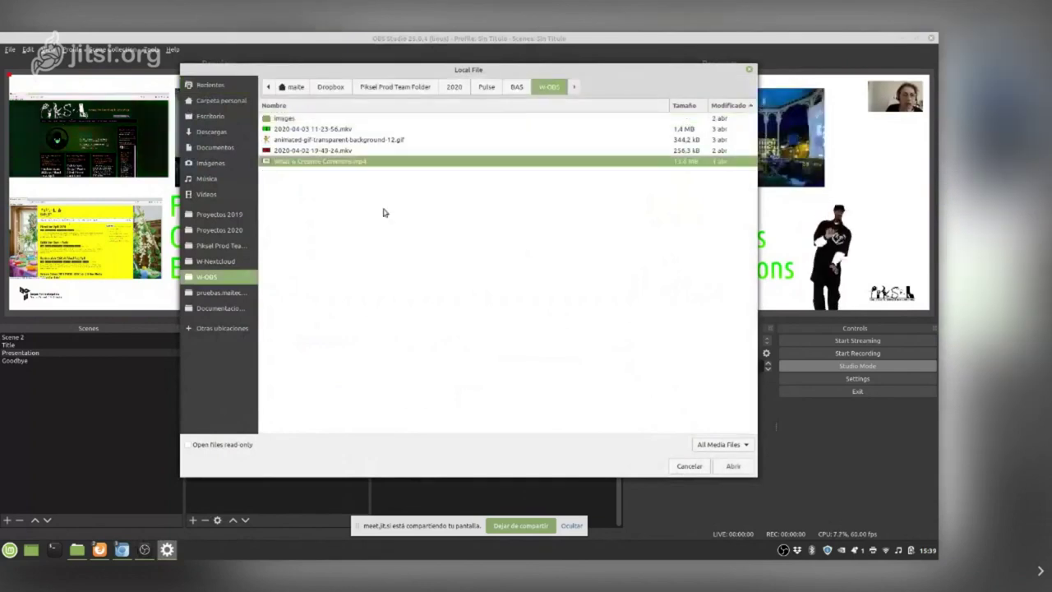
click(731, 465)
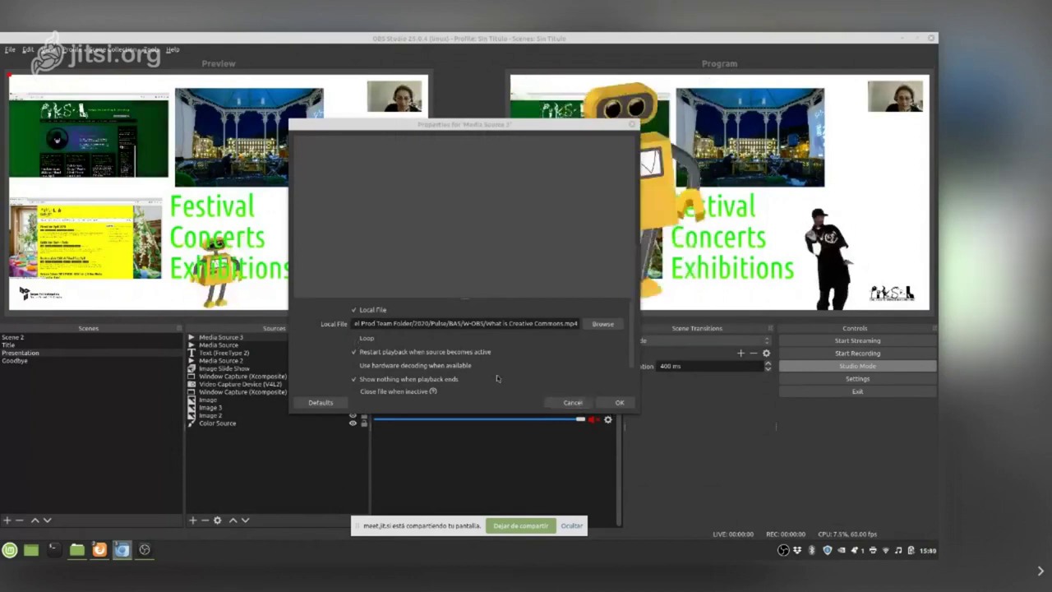
Set the Creative Commons video to close its file when inactive, accept its properties and transition the scene to Program.
scroll(496, 377, down, 2)
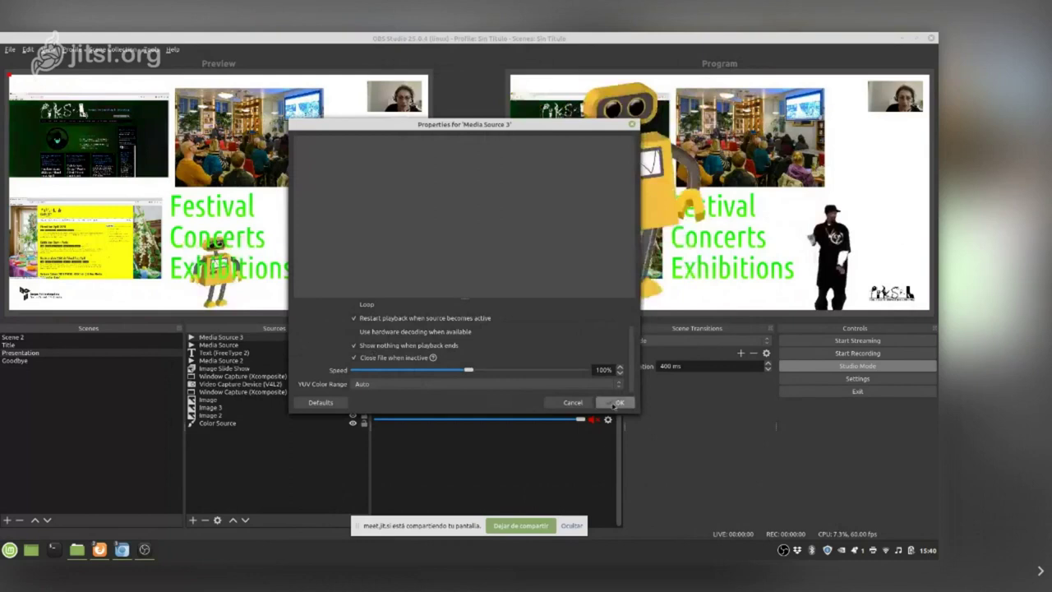
click(351, 318)
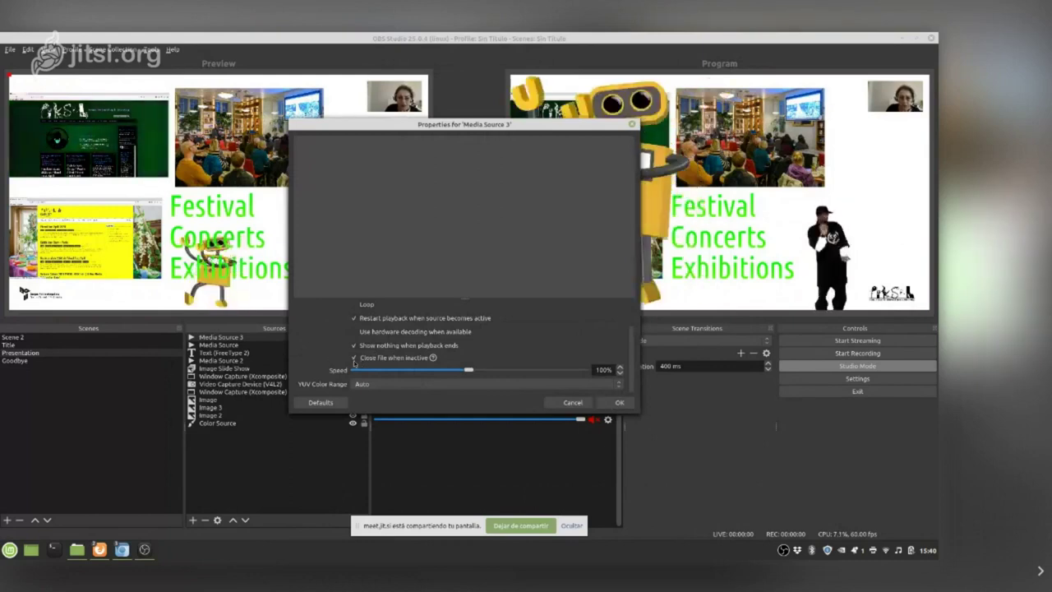
click(614, 402)
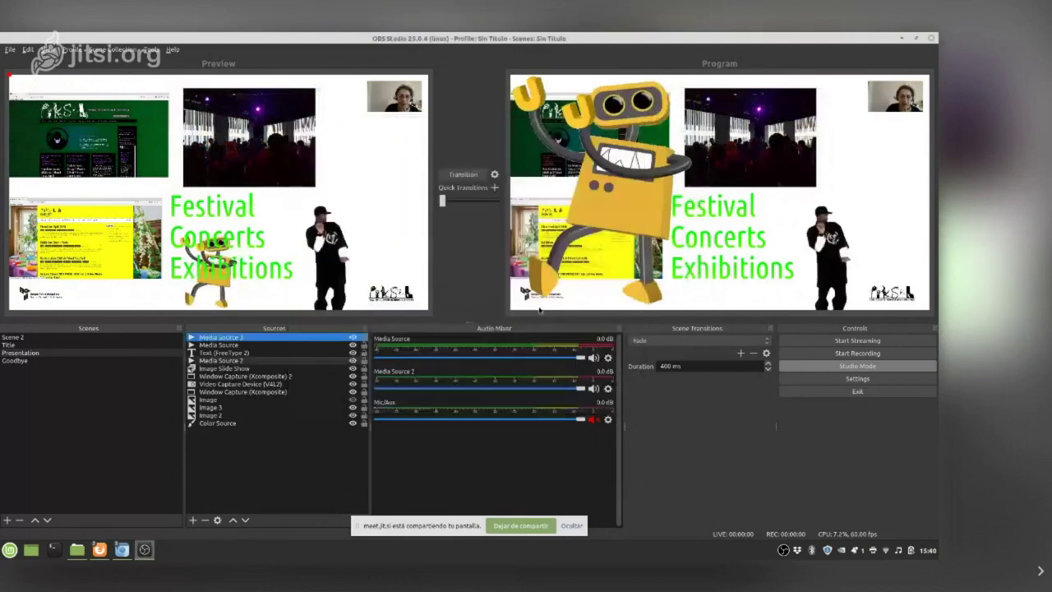
click(447, 175)
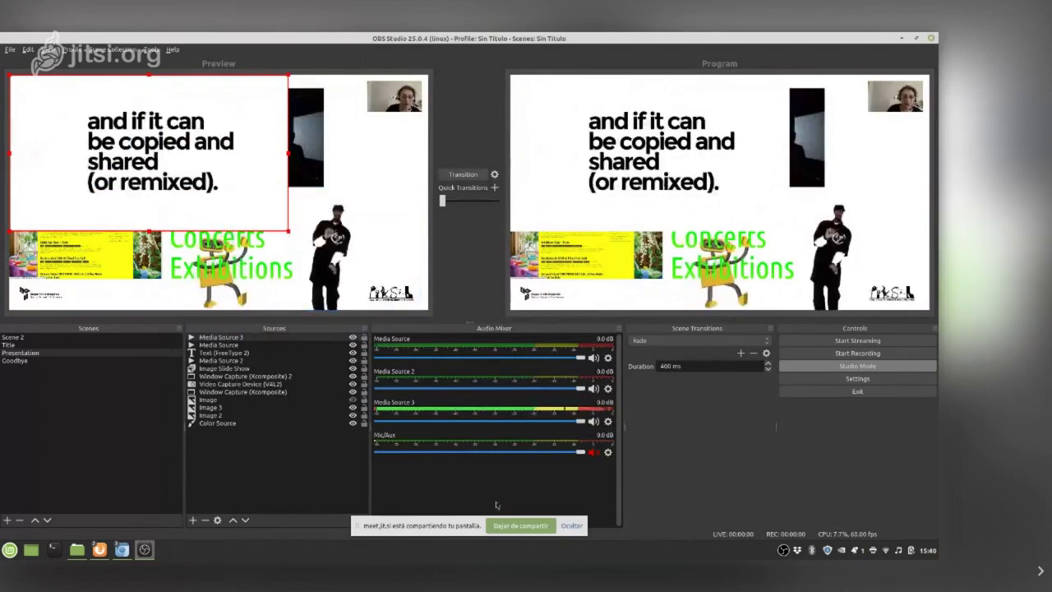
Fit Media Source 3 to the screen and transition the full-frame video to Program.
right_click(221, 337)
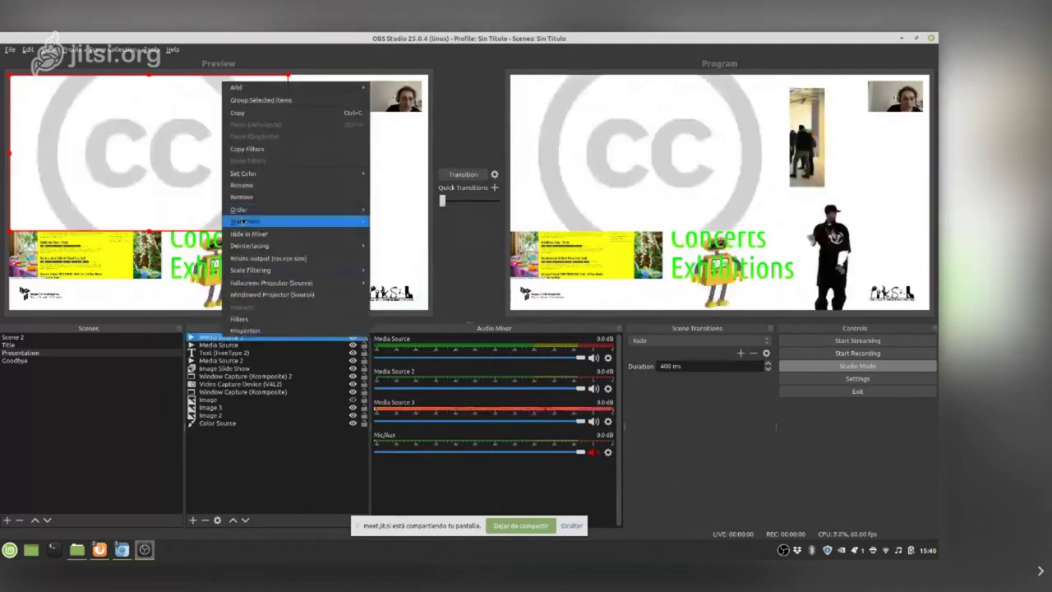
mouse_move(243, 221)
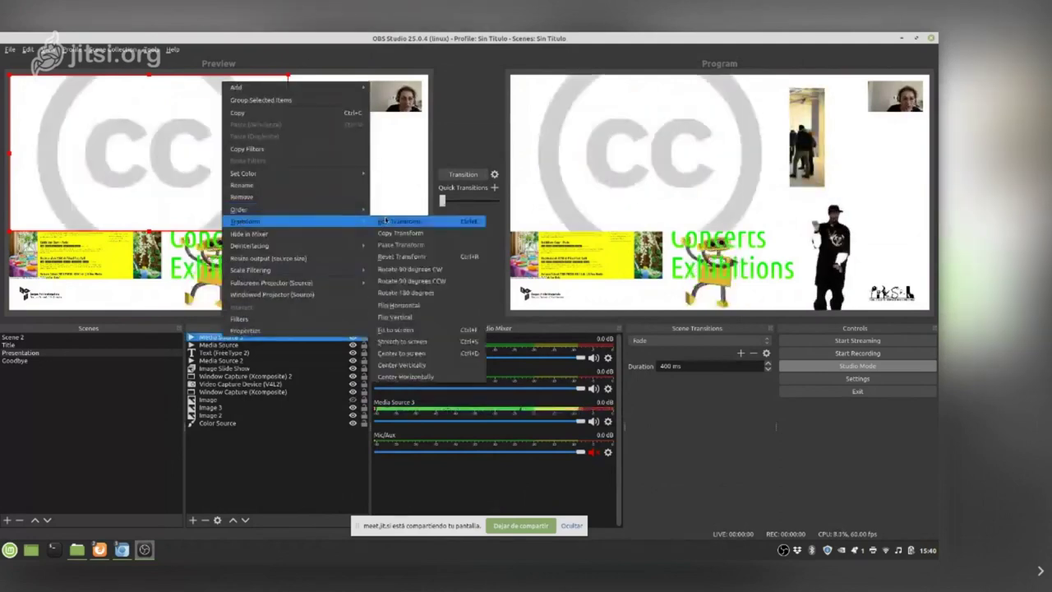
click(400, 330)
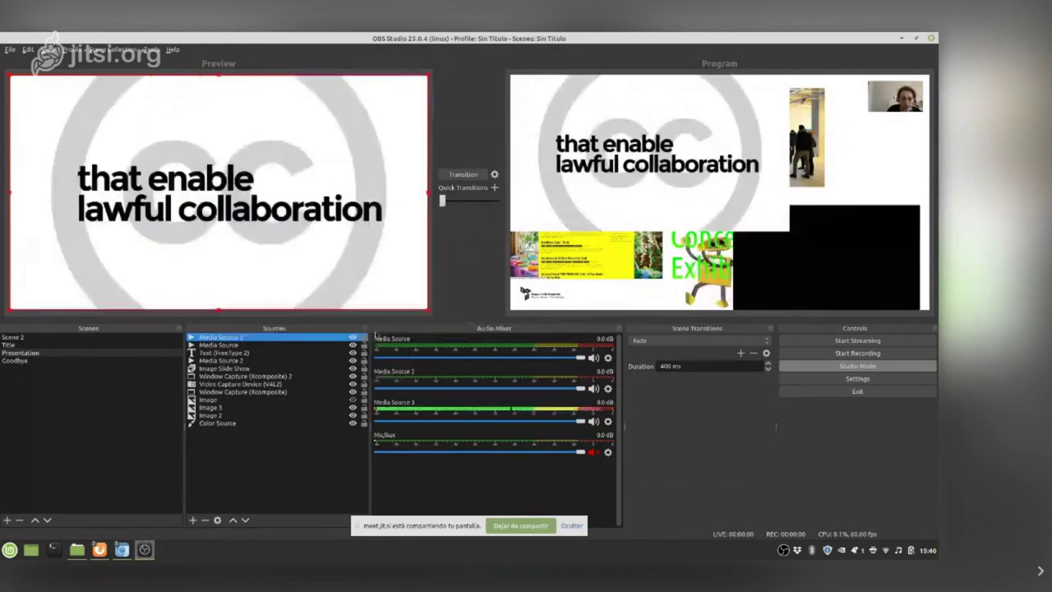
click(462, 174)
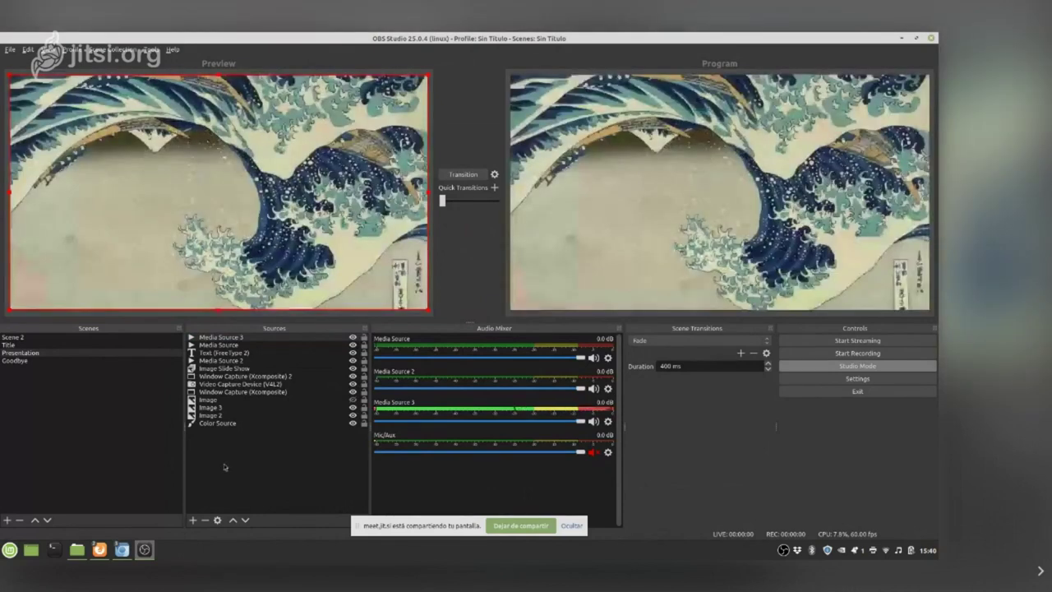
Add a new scene named Video 1.
click(2, 396)
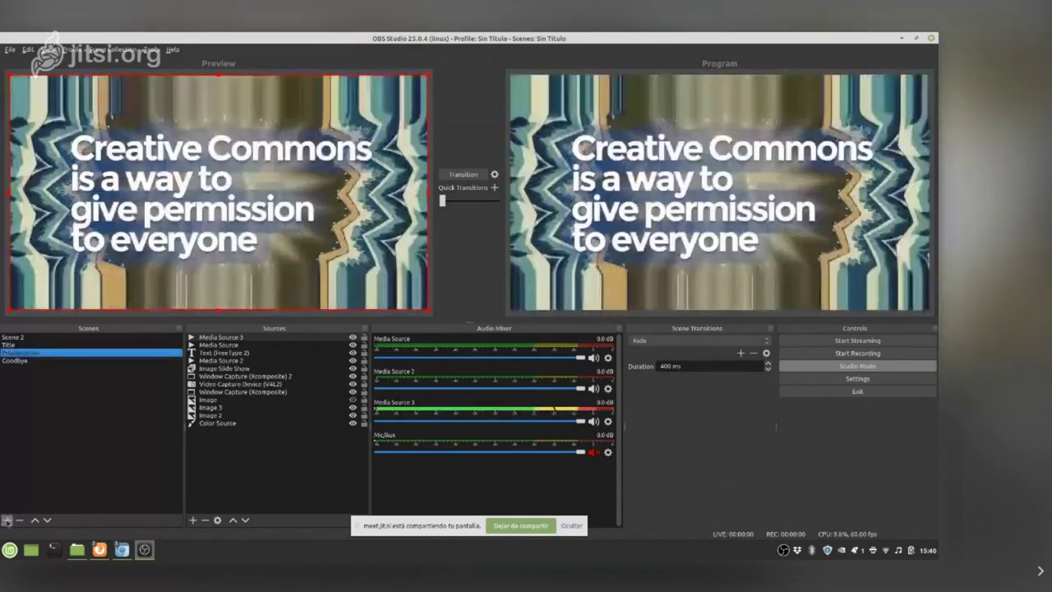
click(7, 520)
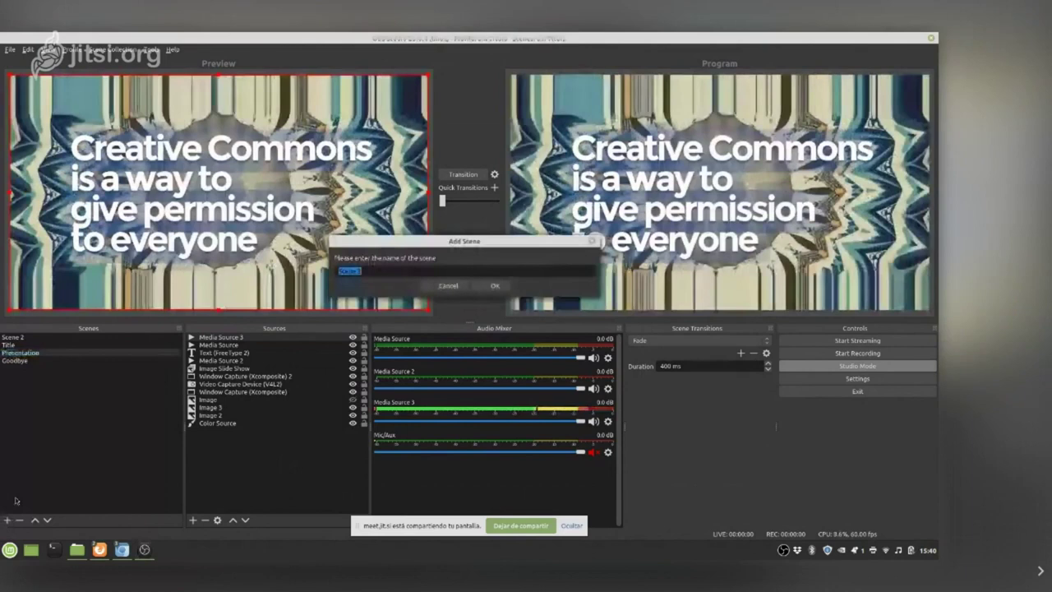
text(Video)
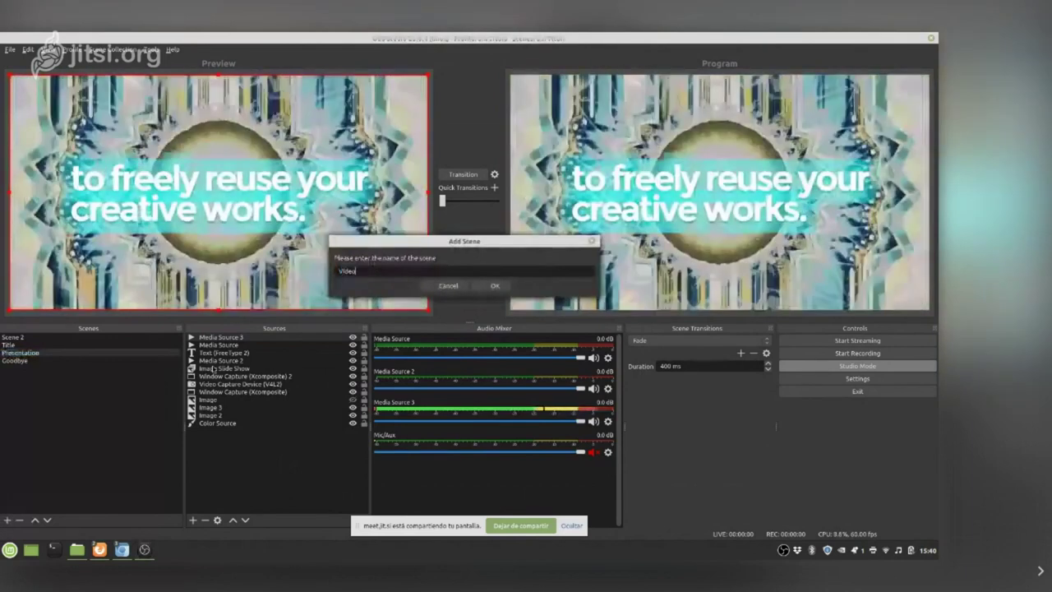
key(Return)
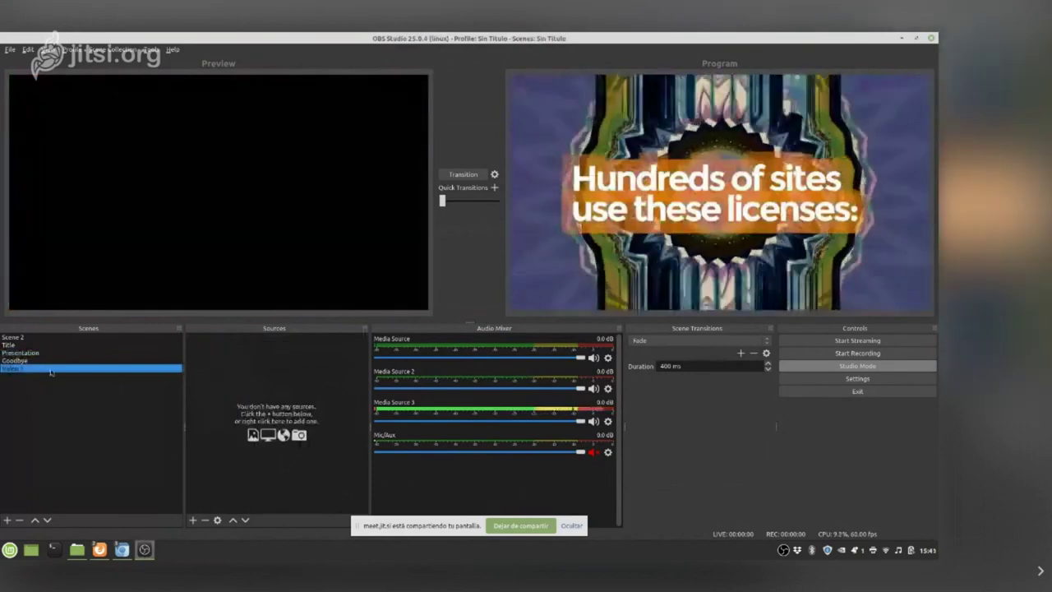
Add the existing Media Source 3 to the Video 1 scene.
click(192, 519)
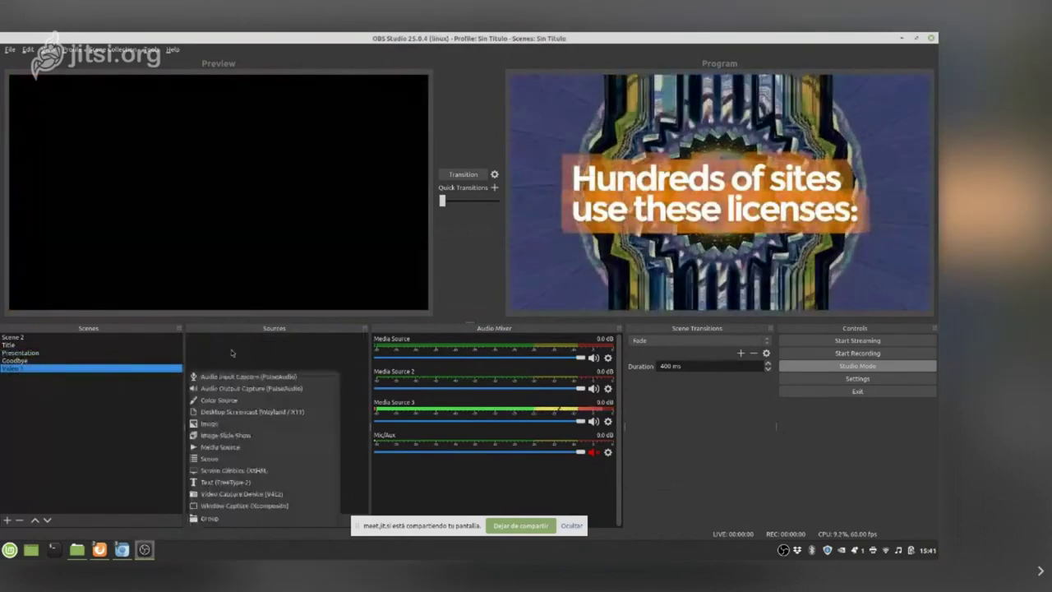
click(220, 446)
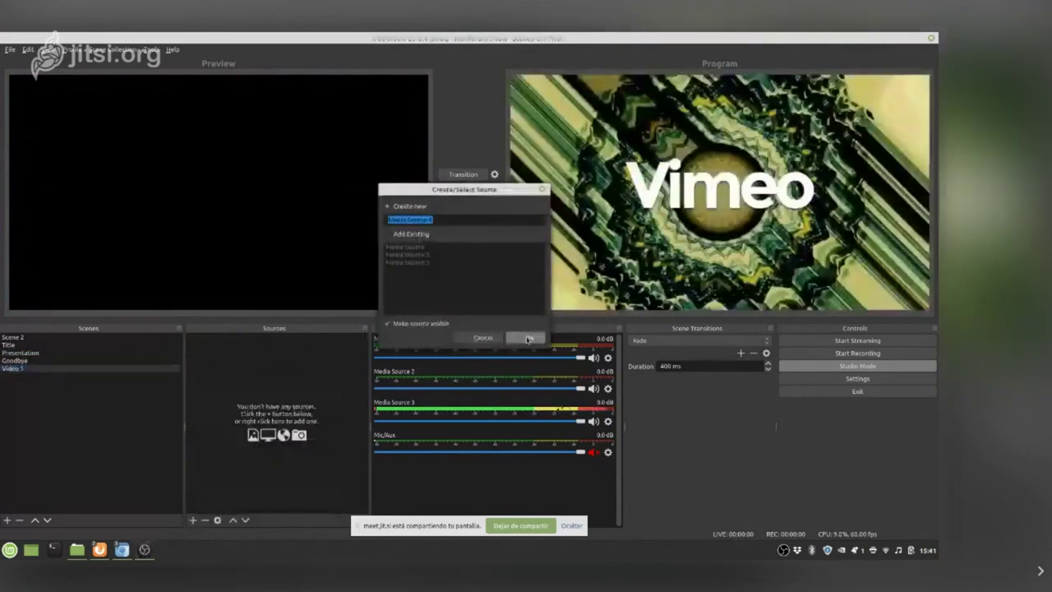
click(387, 234)
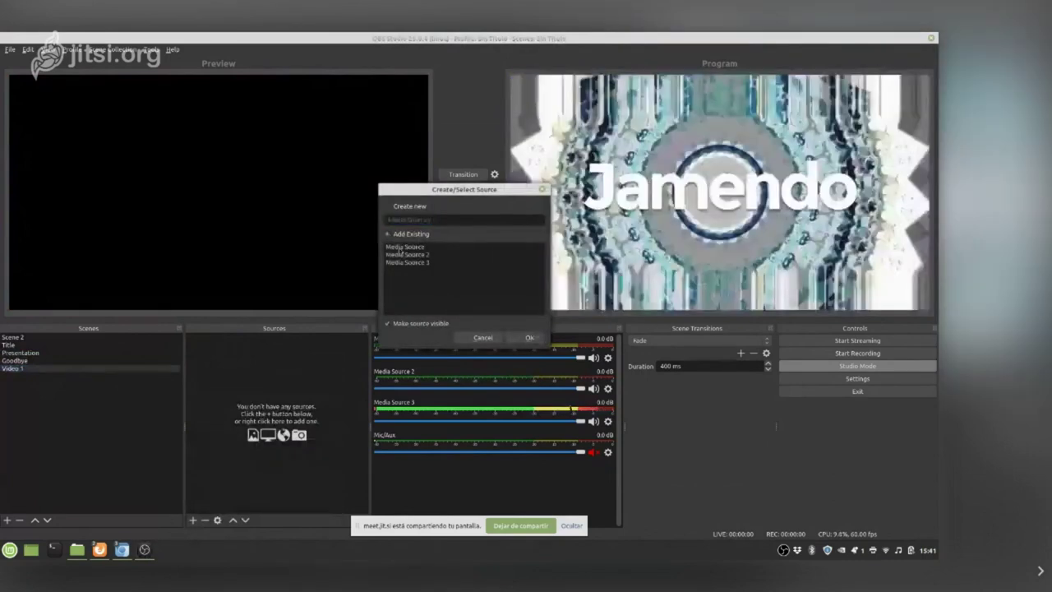
click(406, 262)
click(529, 337)
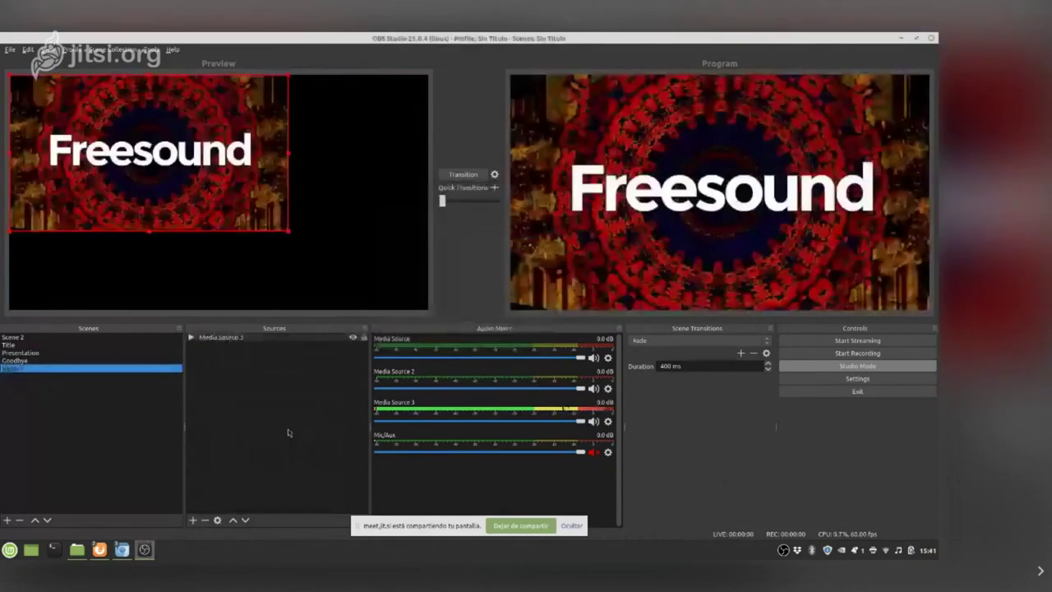
Transition the Video 1 scene to Program and fit its Media Source 3 to the screen.
click(461, 175)
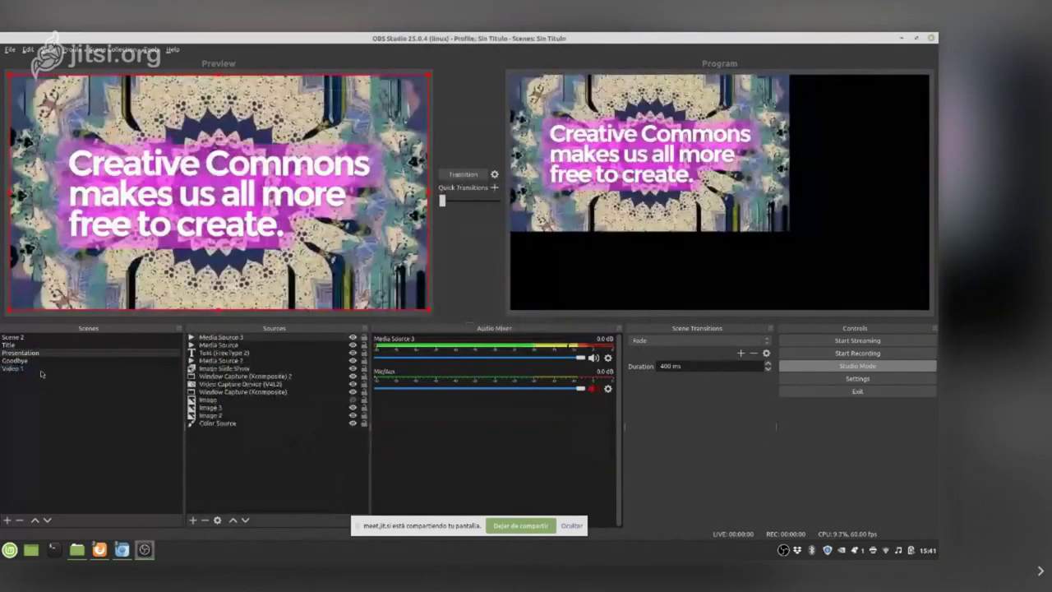
click(40, 370)
click(327, 339)
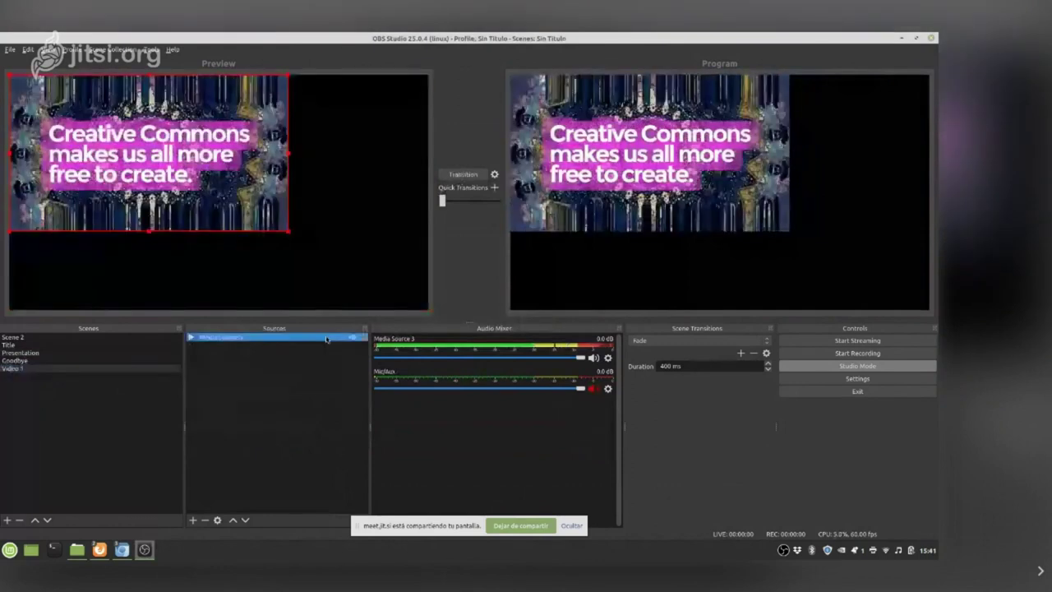
right_click(326, 338)
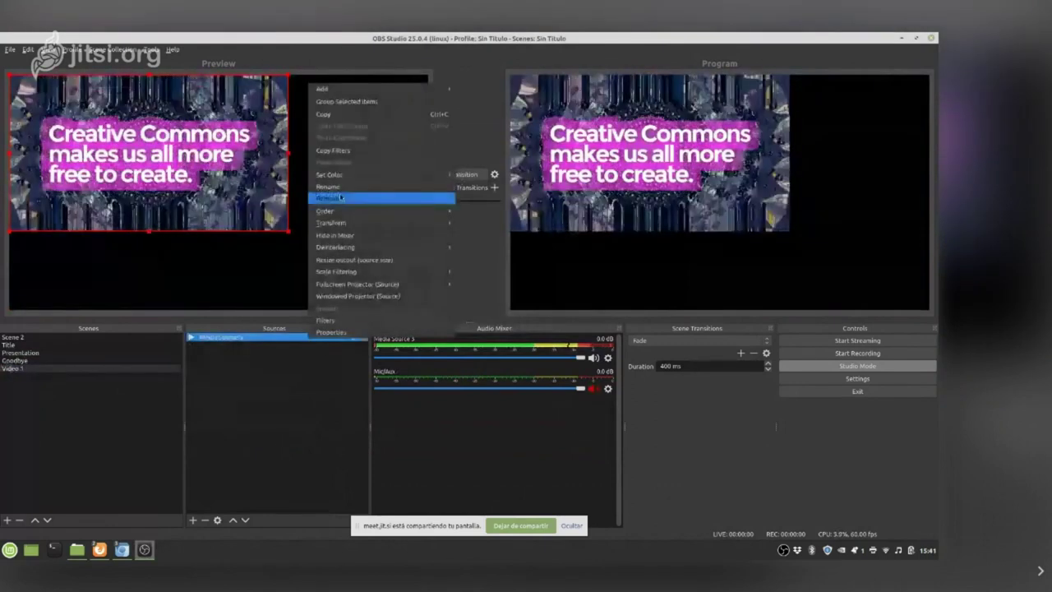
mouse_move(336, 223)
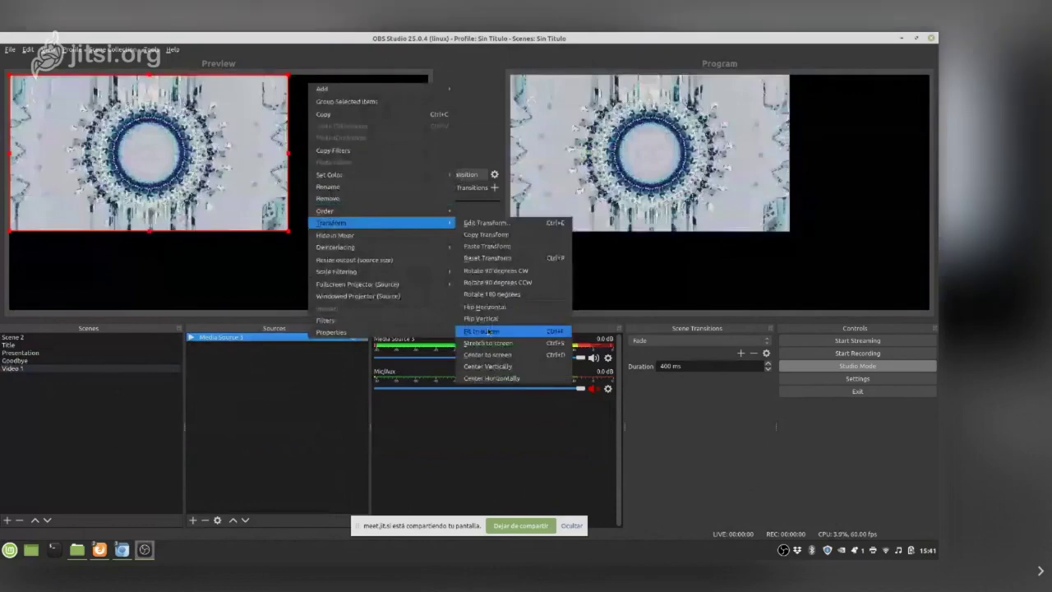
click(482, 332)
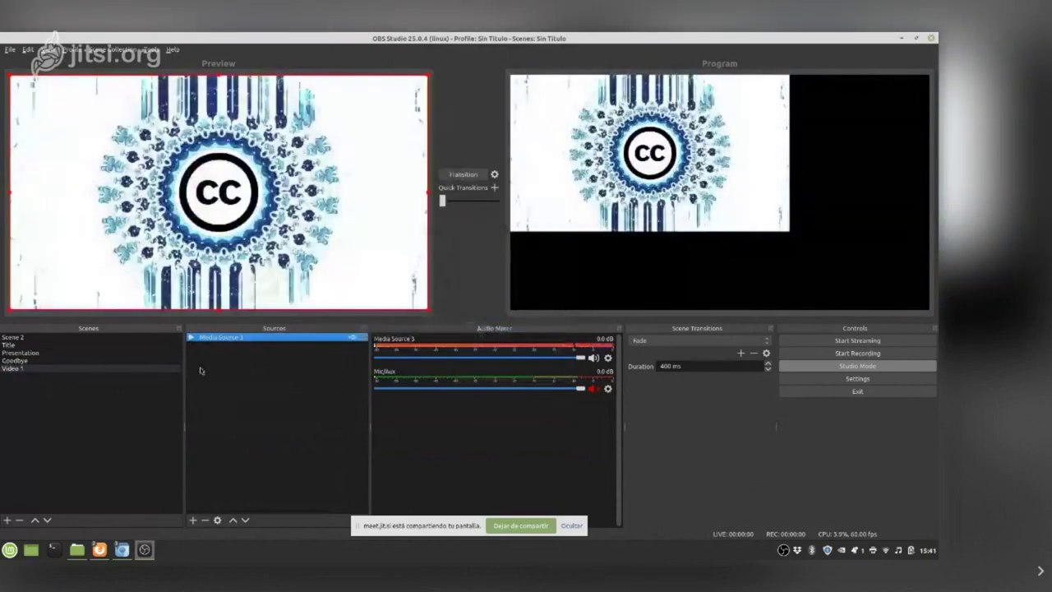
Remove Media Source 3 from the Presentation scene and transition Presentation to Program.
click(29, 352)
double_click(28, 353)
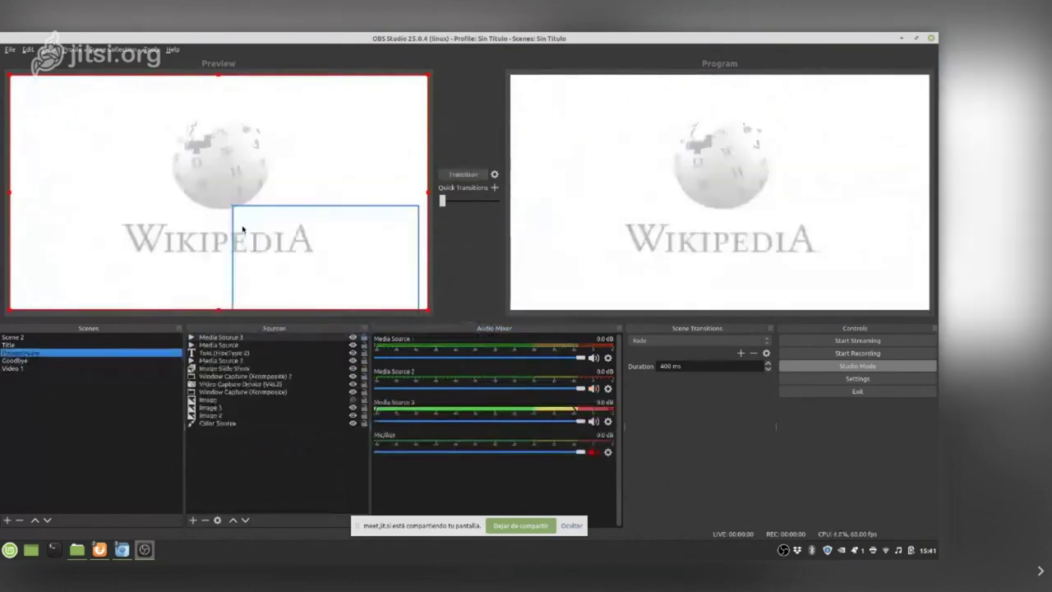
click(217, 337)
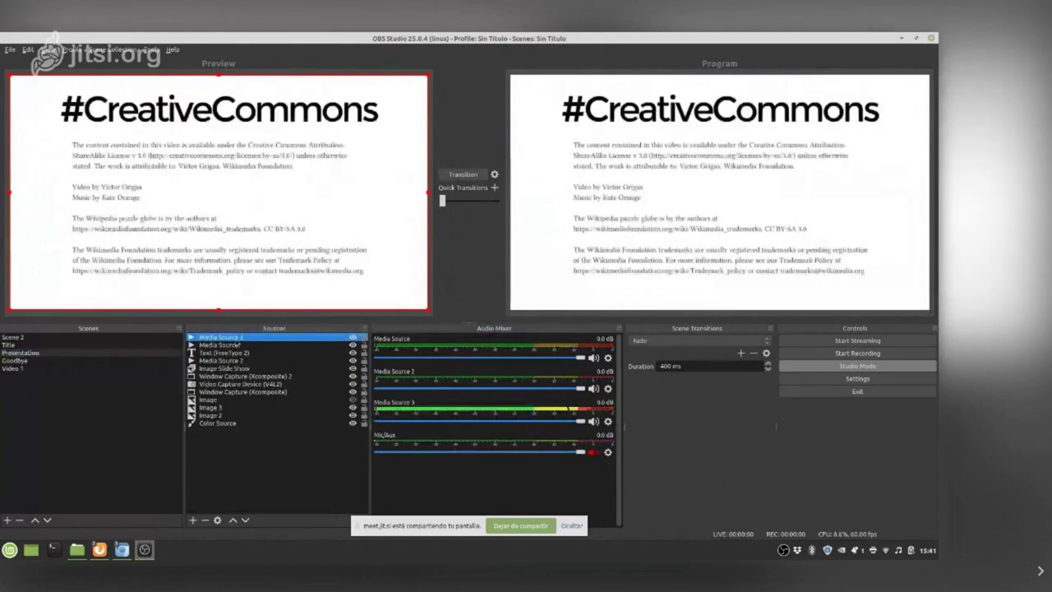
key(Delete)
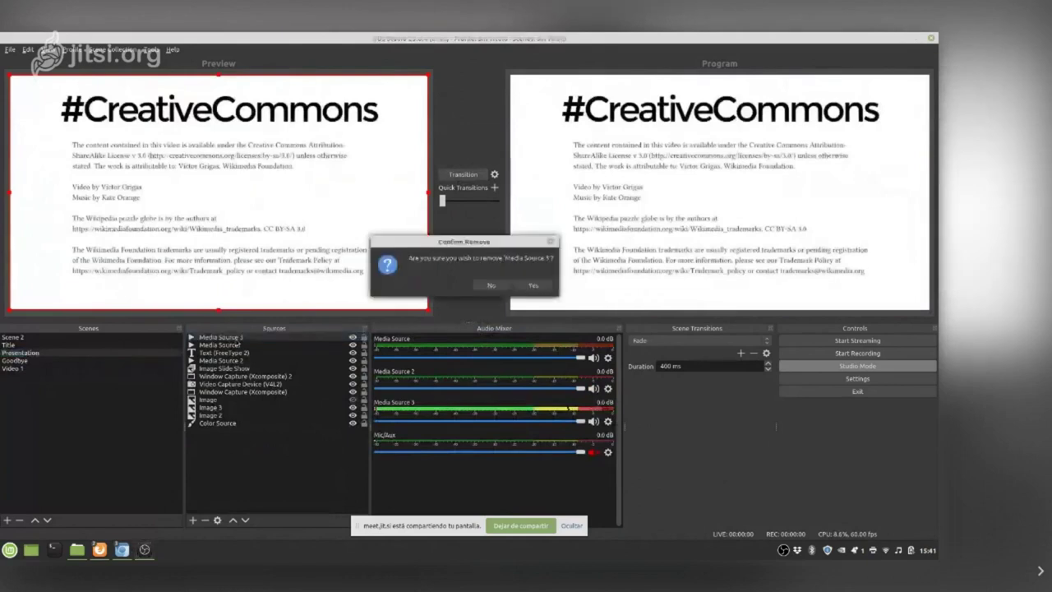
click(532, 285)
click(449, 175)
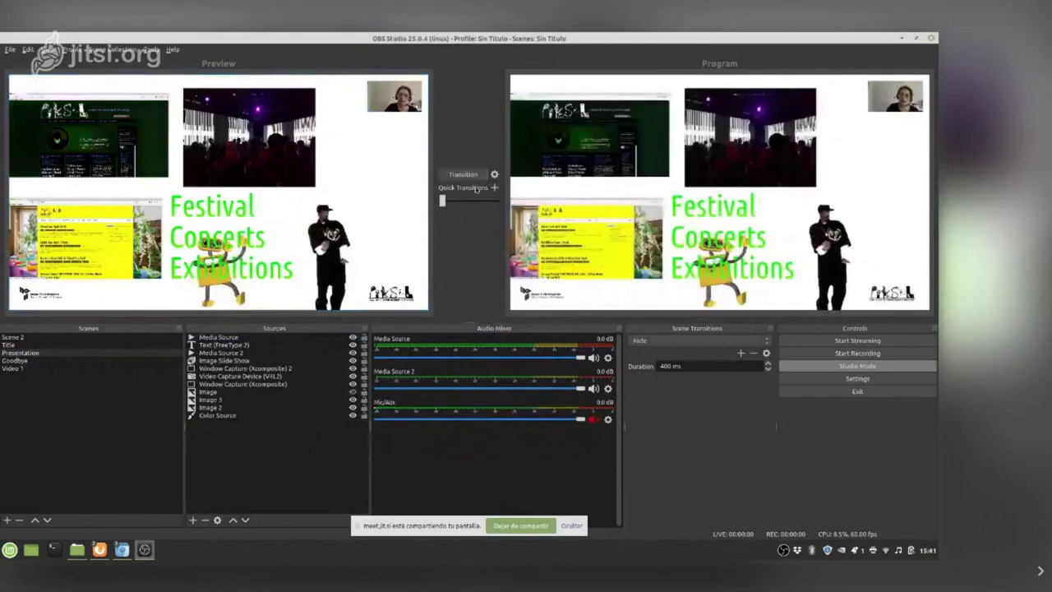
Test the scene switching by transitioning Video 1, Presentation and Video 1 again to Program.
click(78, 368)
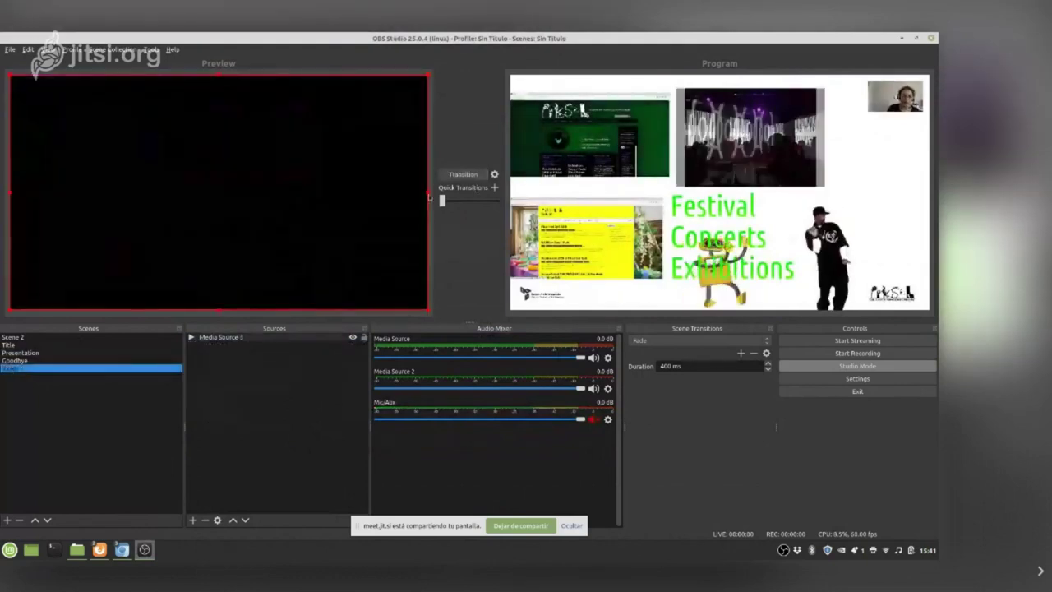
click(456, 175)
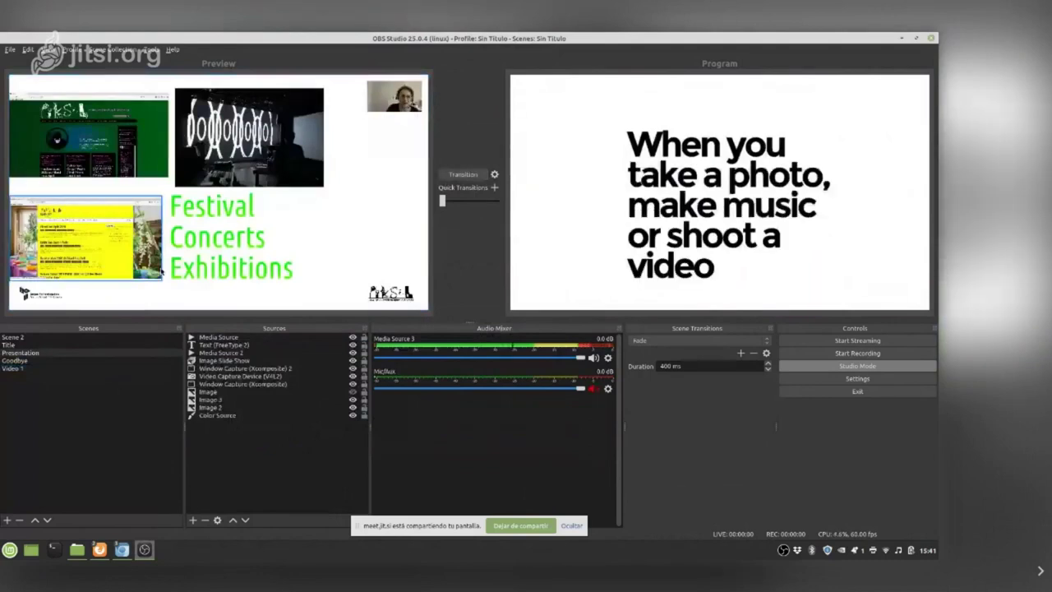
click(57, 353)
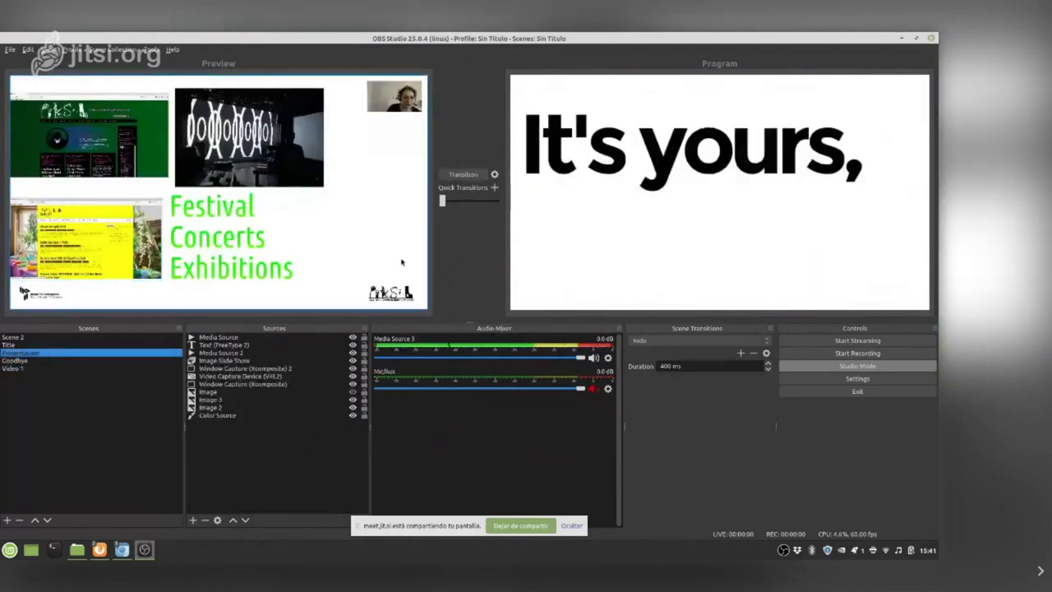
click(452, 175)
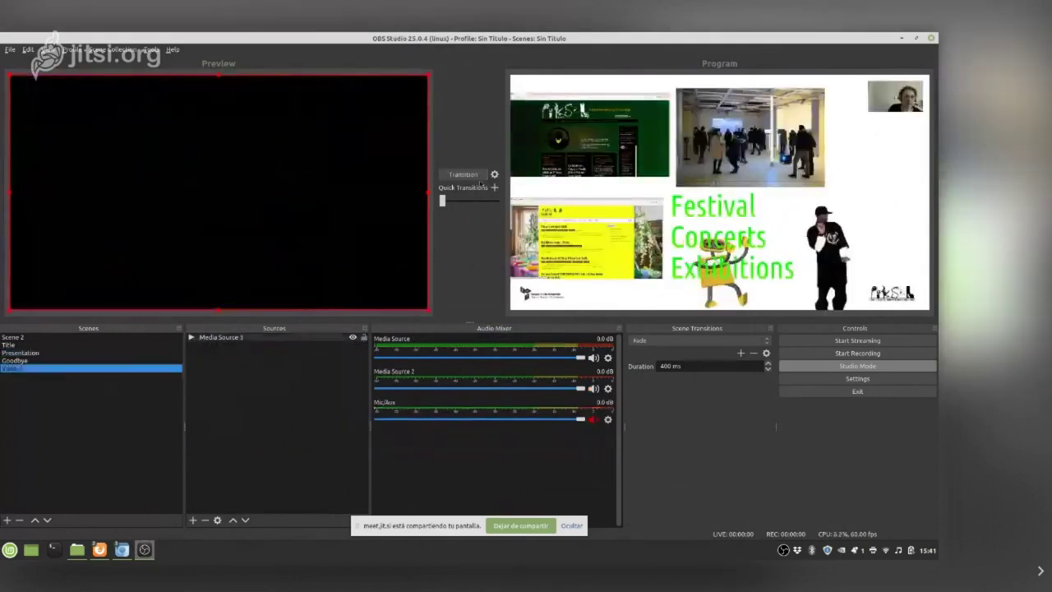
click(460, 176)
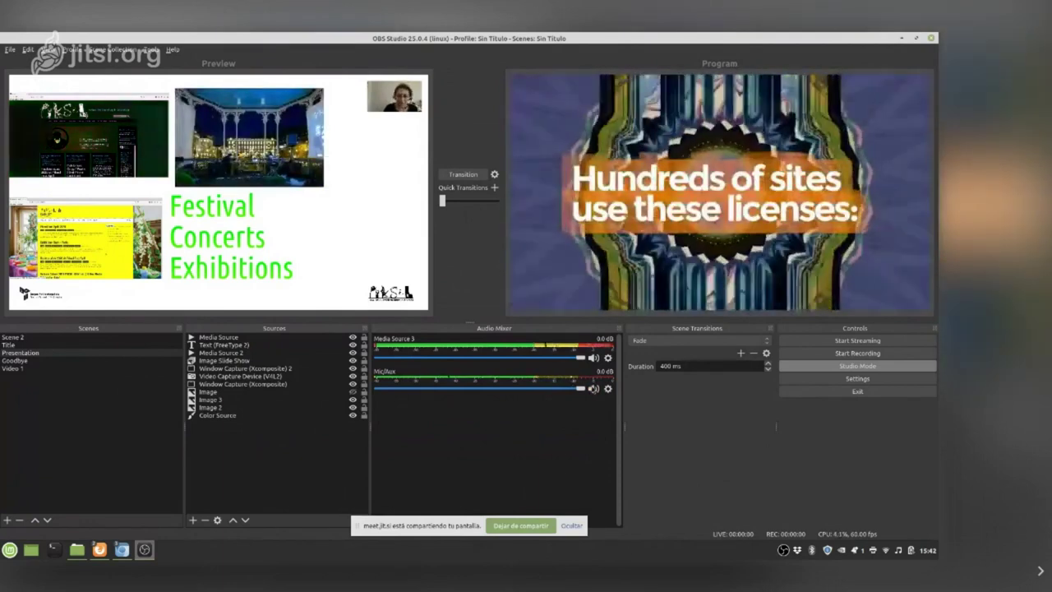
Unmute Mic/Aux and set Audio Monitoring to Monitor Off for Media Source 3 and Mic/Aux in the advanced audio properties.
click(593, 388)
click(593, 388)
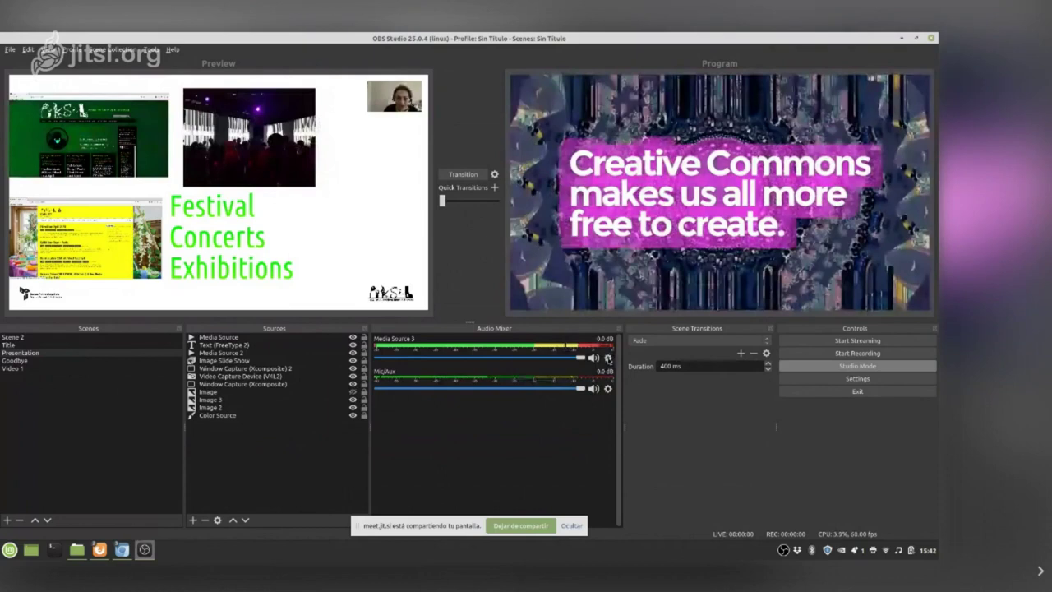
click(608, 358)
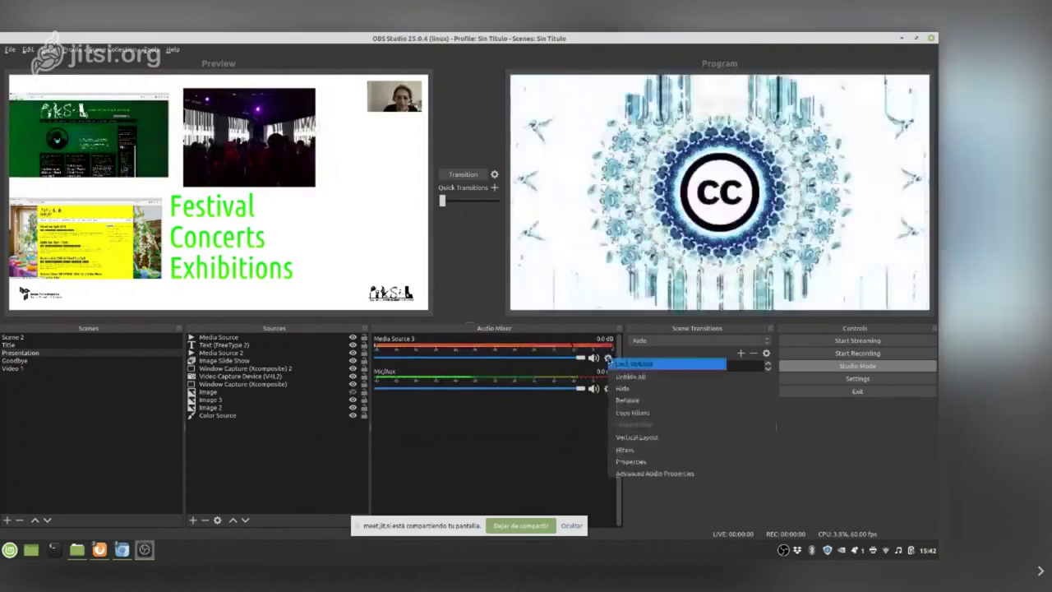
click(637, 474)
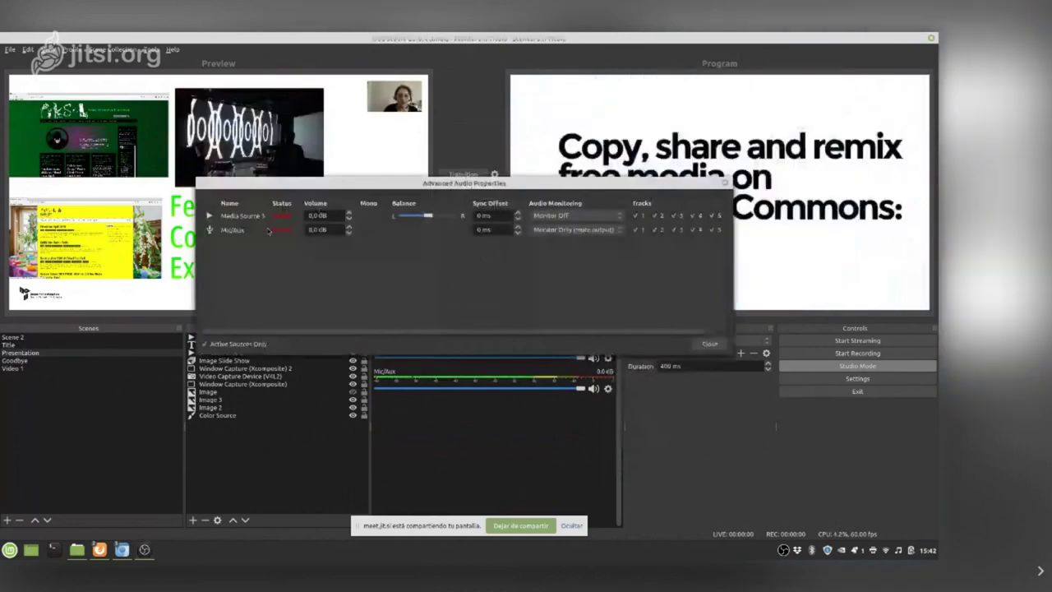
click(564, 216)
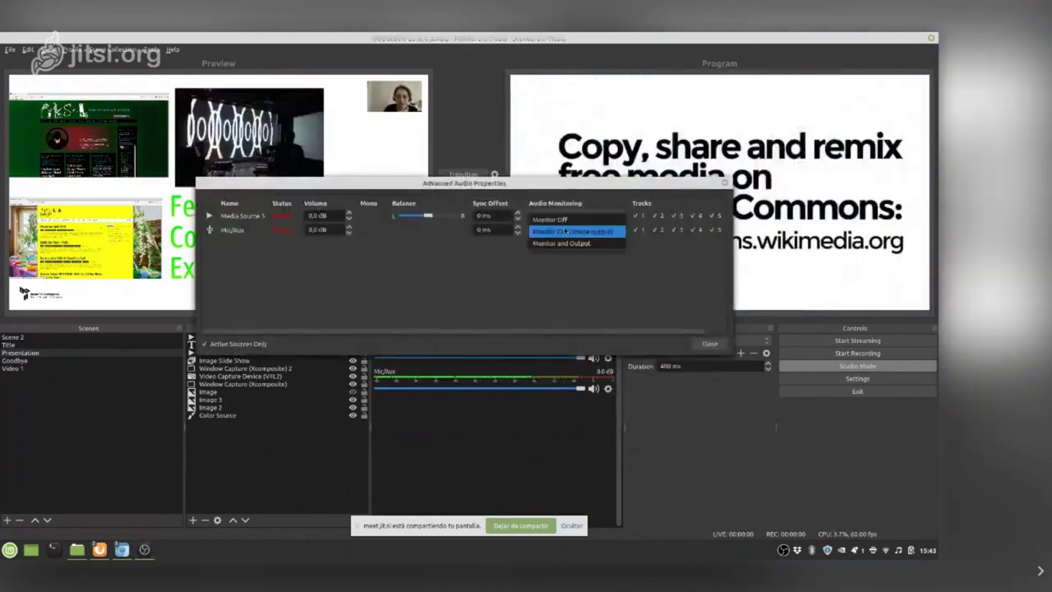
click(563, 221)
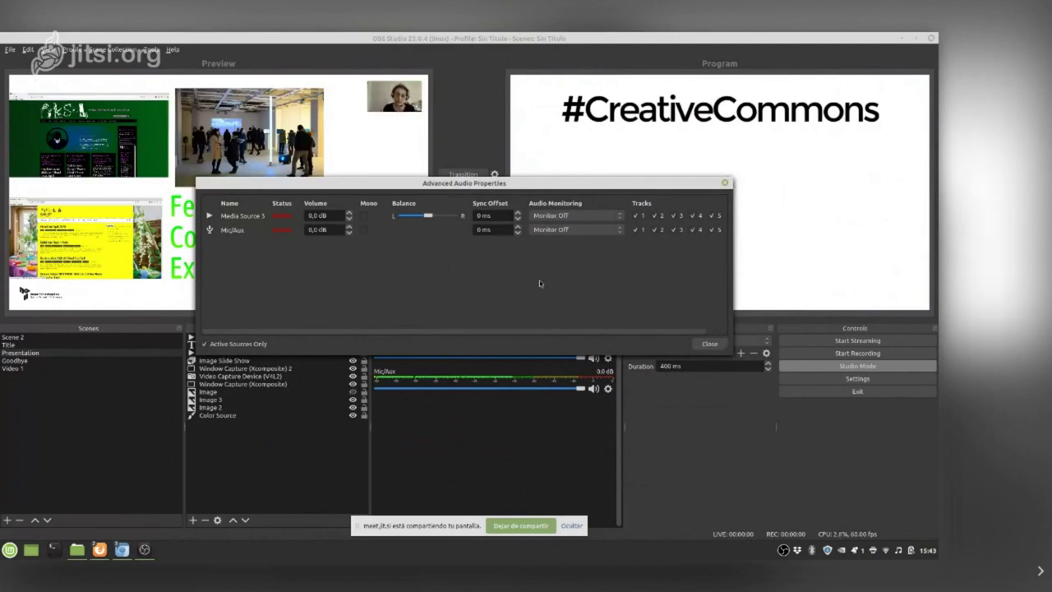
Set Audio Monitoring to Monitor Only (mute output) for Media Source 3 and Mic/Aux, with the Video 1 scene in Preview.
click(542, 233)
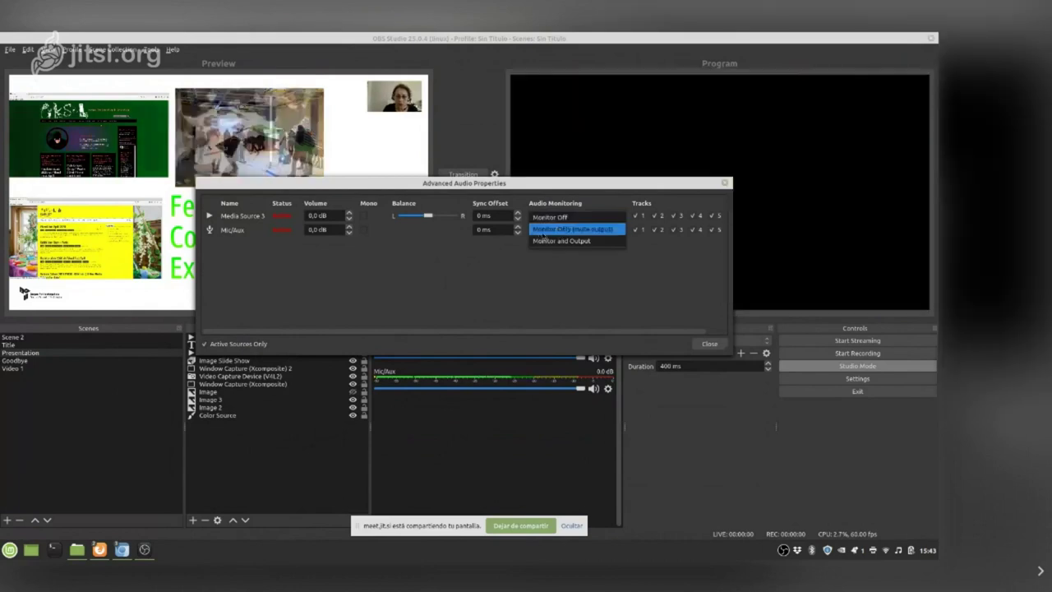
click(604, 230)
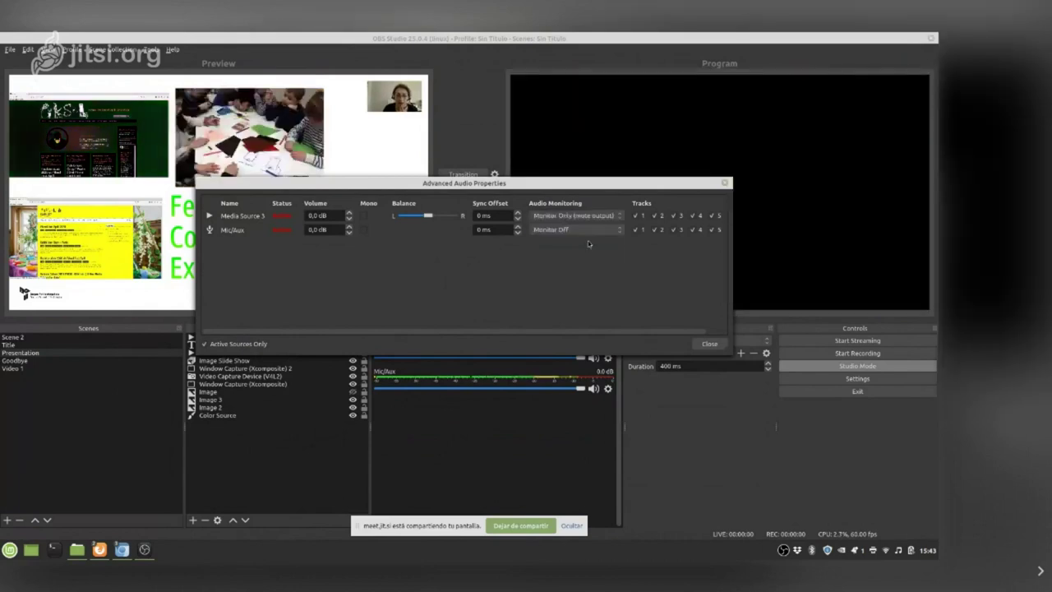
click(23, 368)
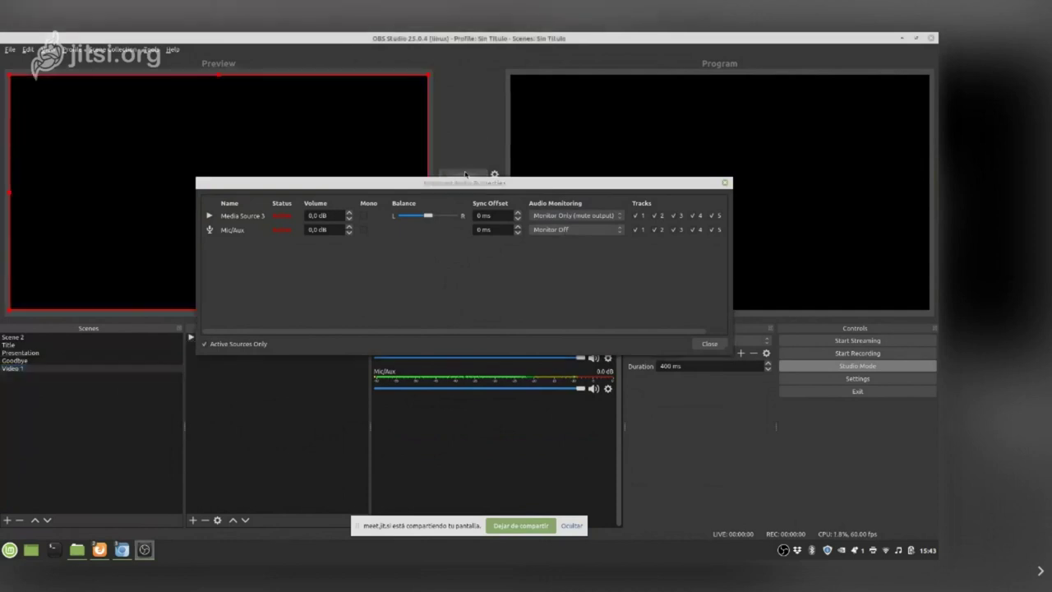
click(575, 229)
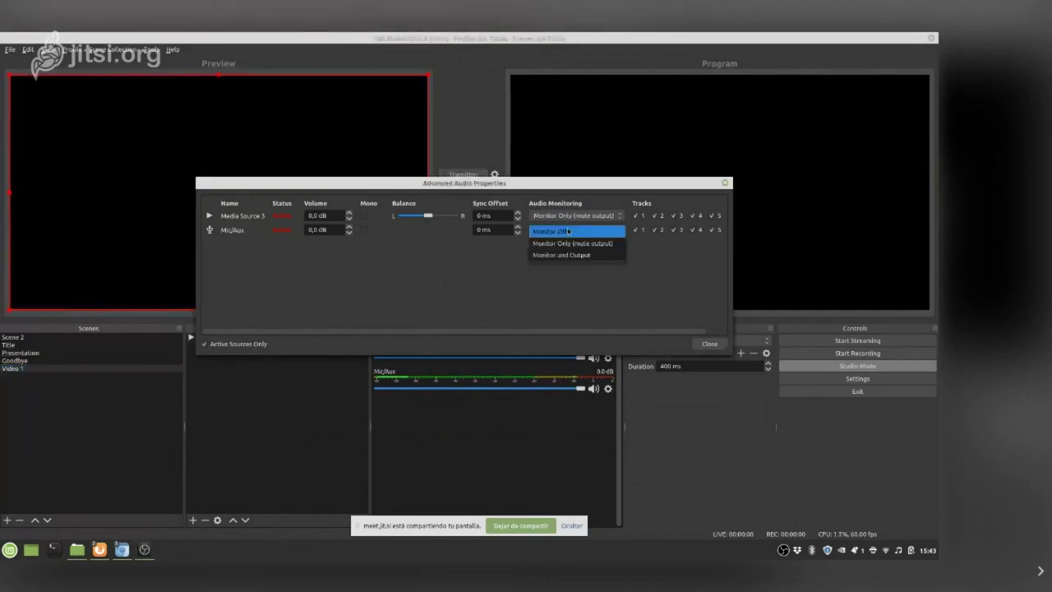
click(565, 243)
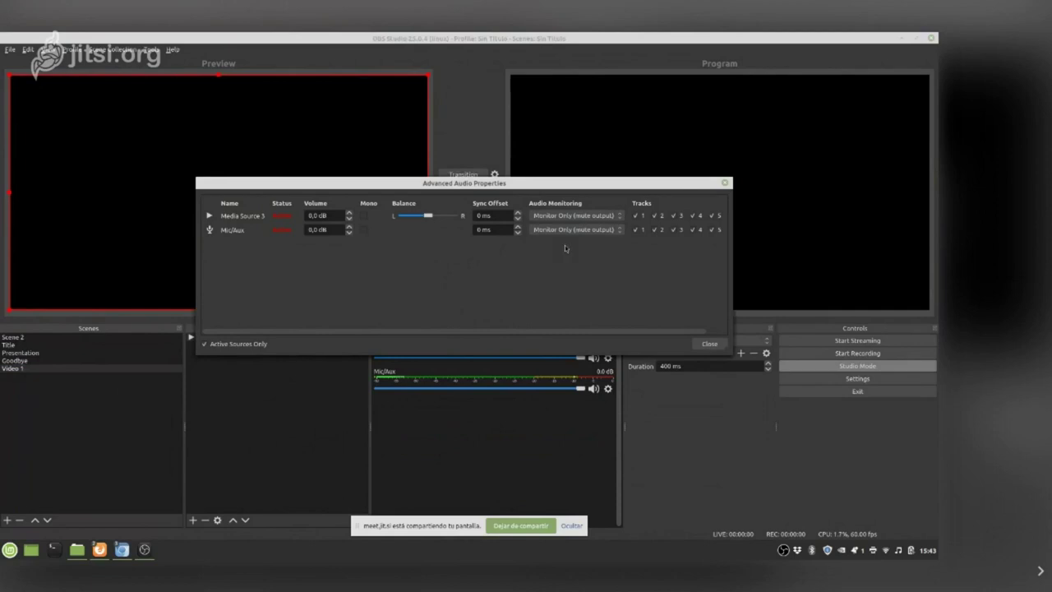
click(703, 345)
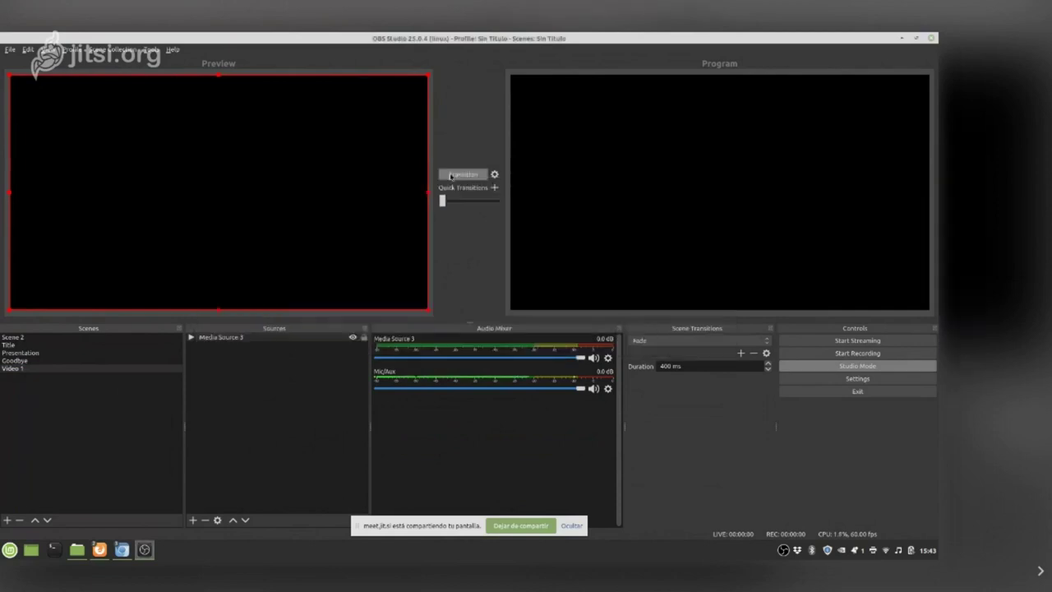
Try to replay the Video 1 scene's Media Source 3 by transitioning it to Program again.
click(47, 367)
click(454, 175)
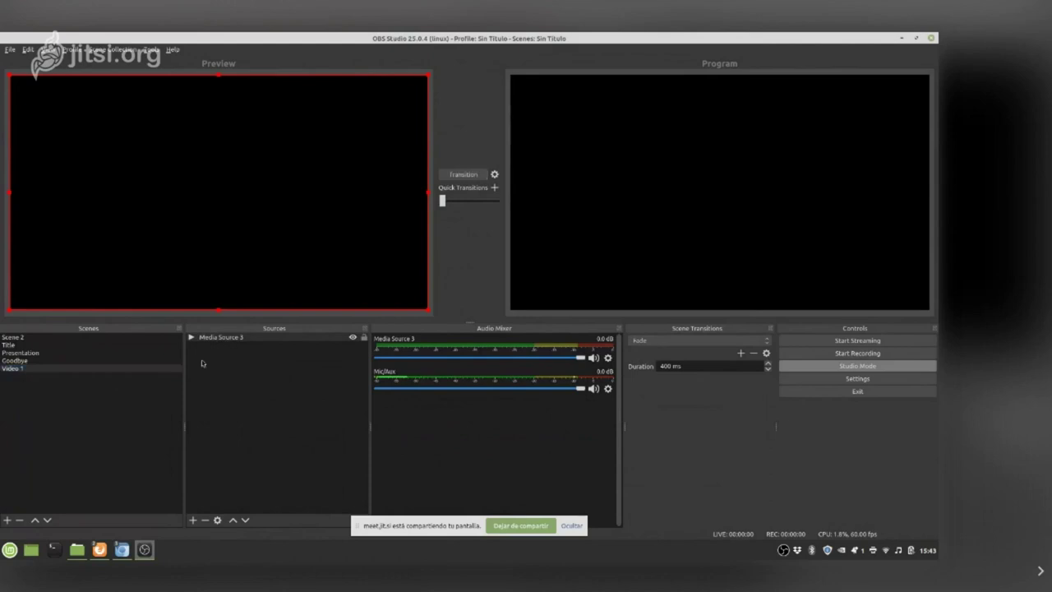
click(226, 337)
click(461, 173)
Transition the Presentation scene to Program and switch back to Video 1 to restart its video.
click(27, 361)
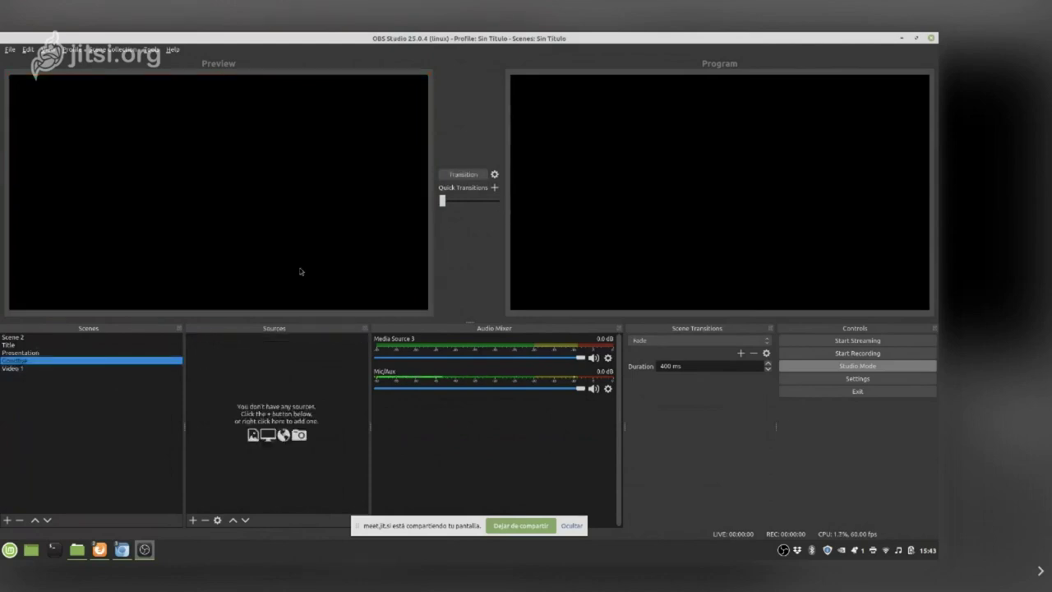
click(52, 352)
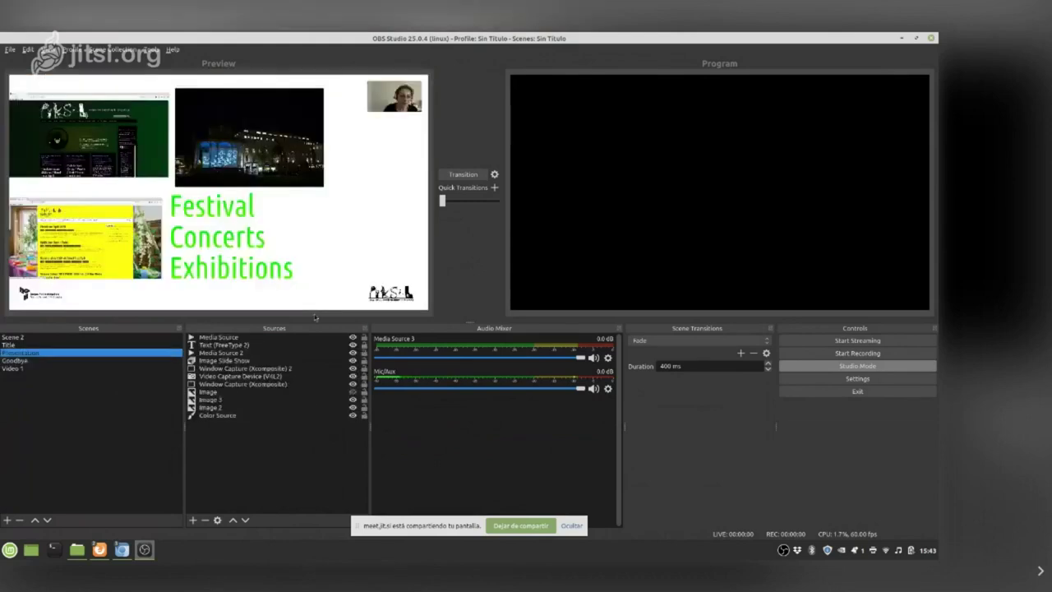
click(460, 175)
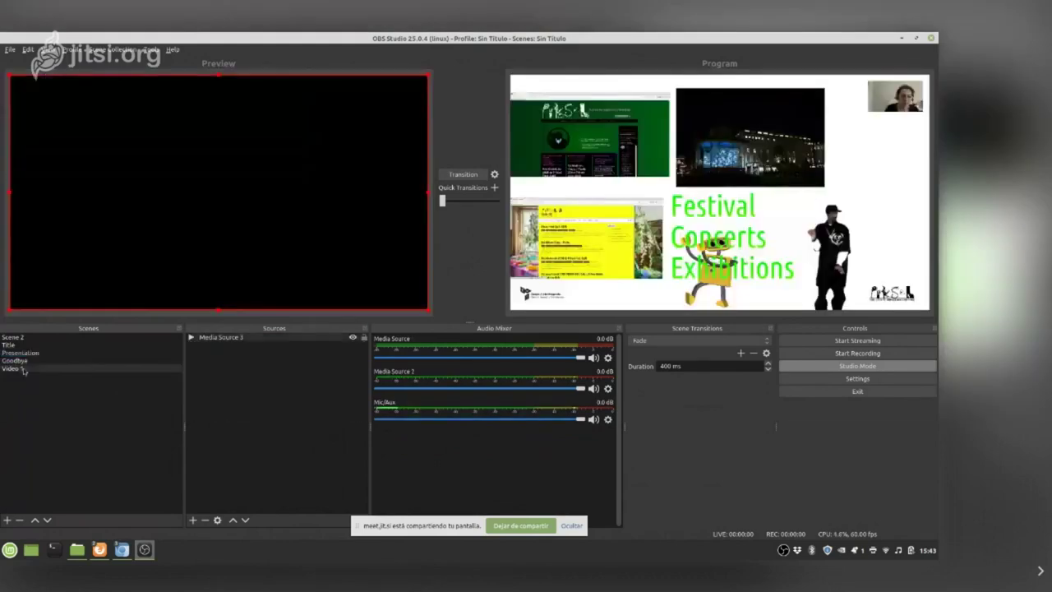
double_click(24, 369)
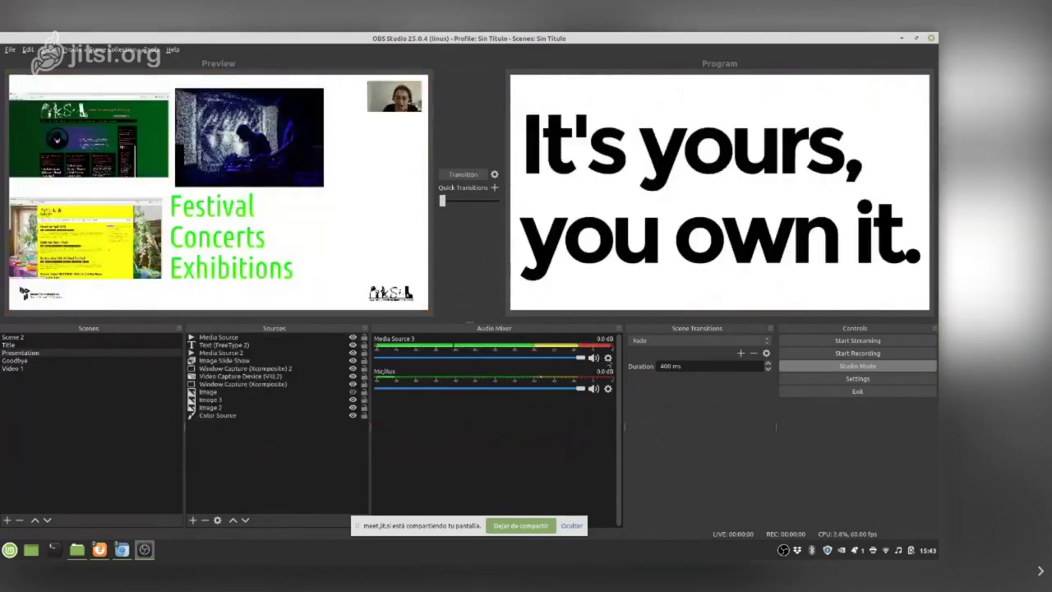
Set Audio Monitoring to Monitor and Output for Media Source 3 and Mic/Aux in the advanced audio properties.
click(607, 358)
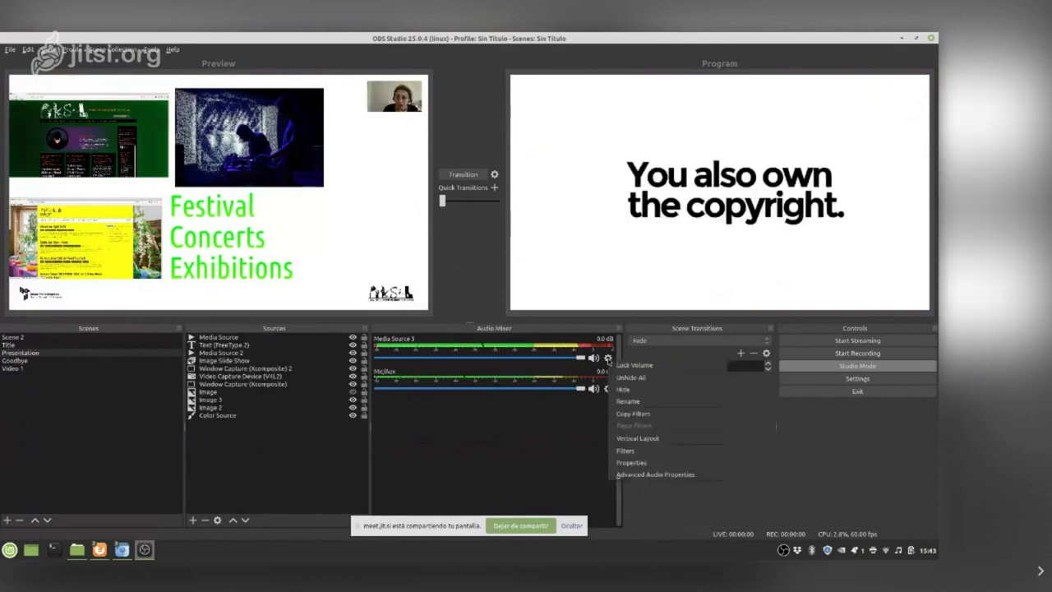
click(627, 475)
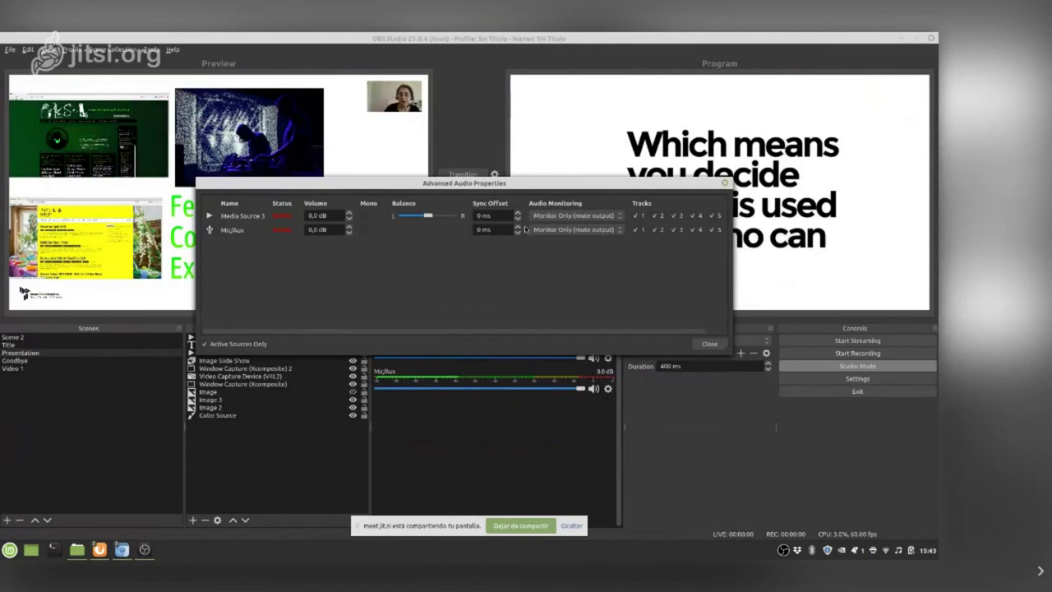
drag(557, 195, 382, 237)
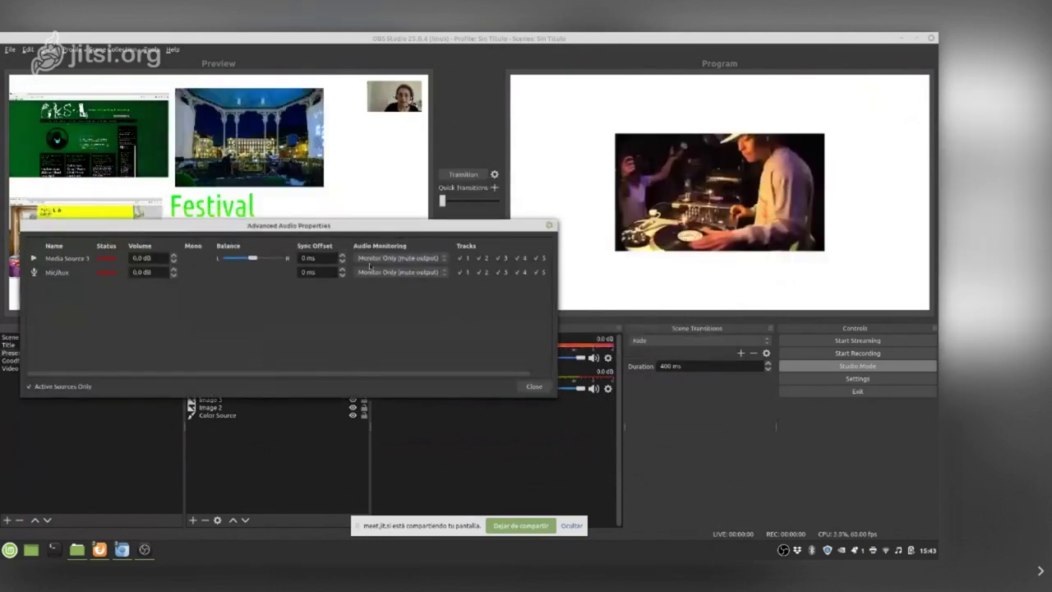
click(374, 258)
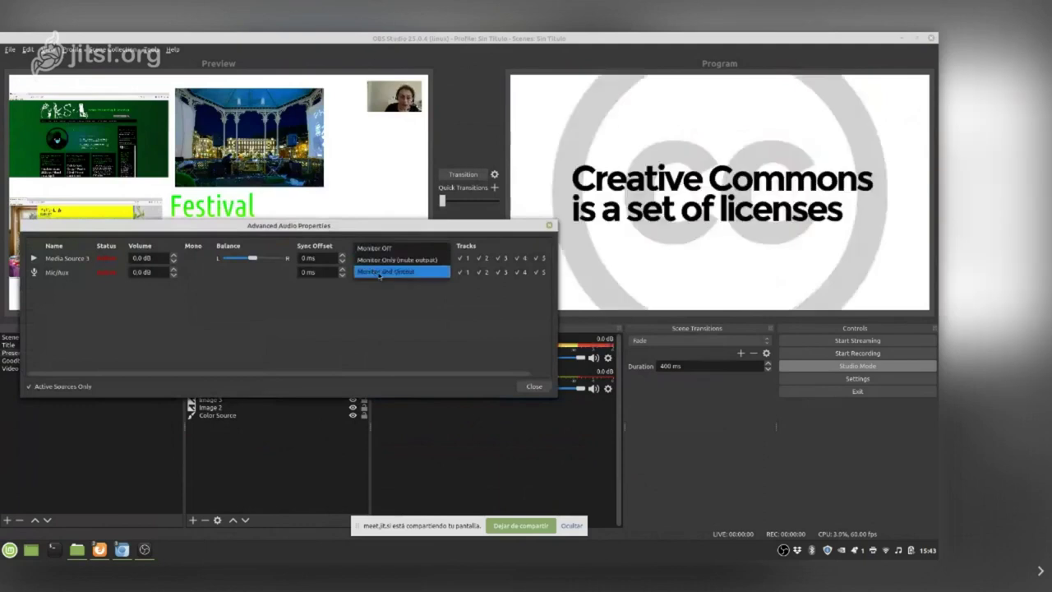
click(379, 272)
click(389, 272)
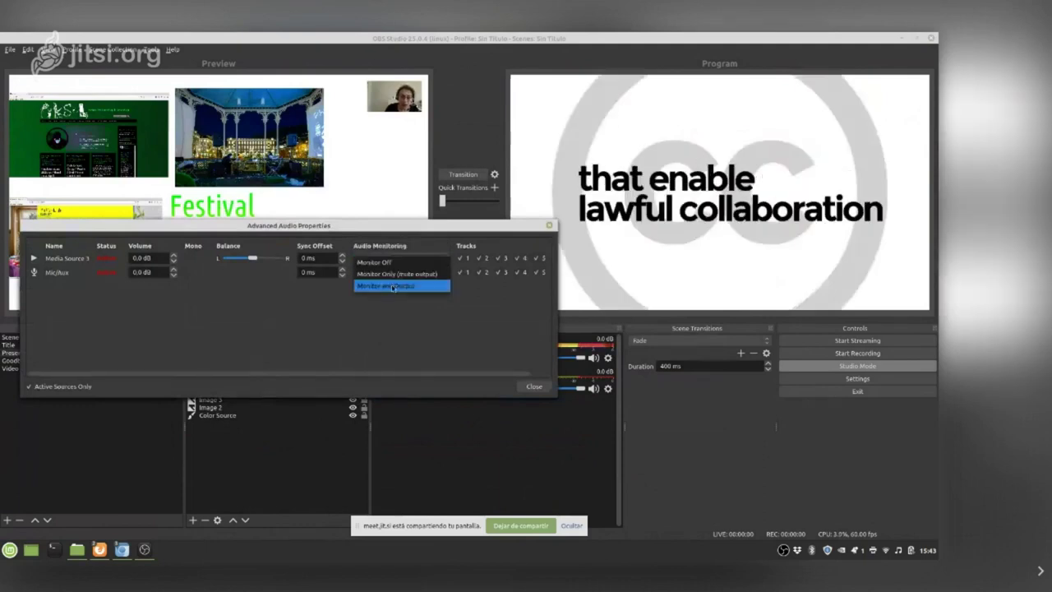
click(391, 286)
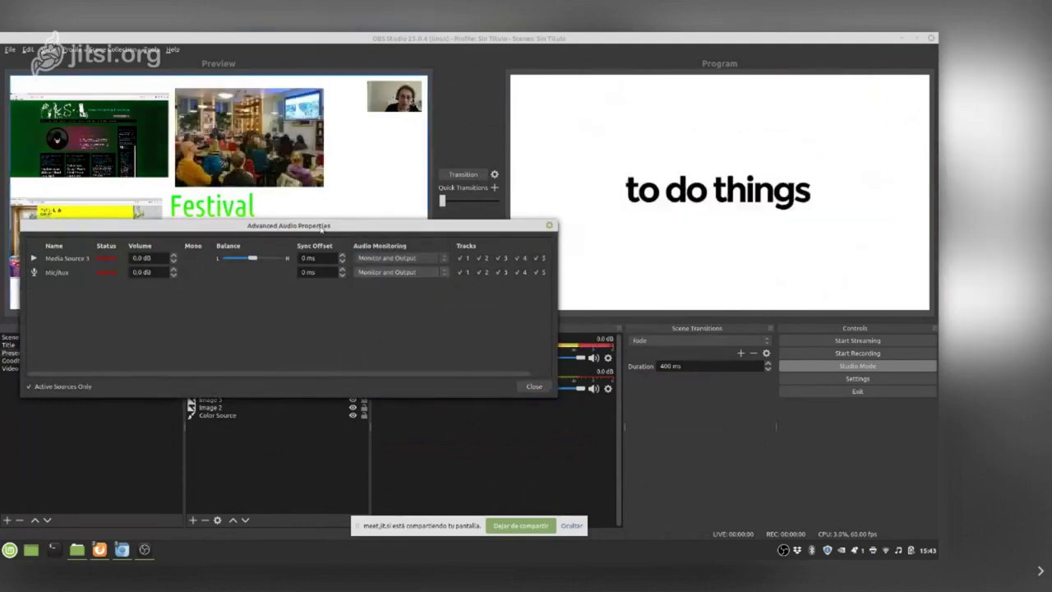
drag(320, 226, 441, 227)
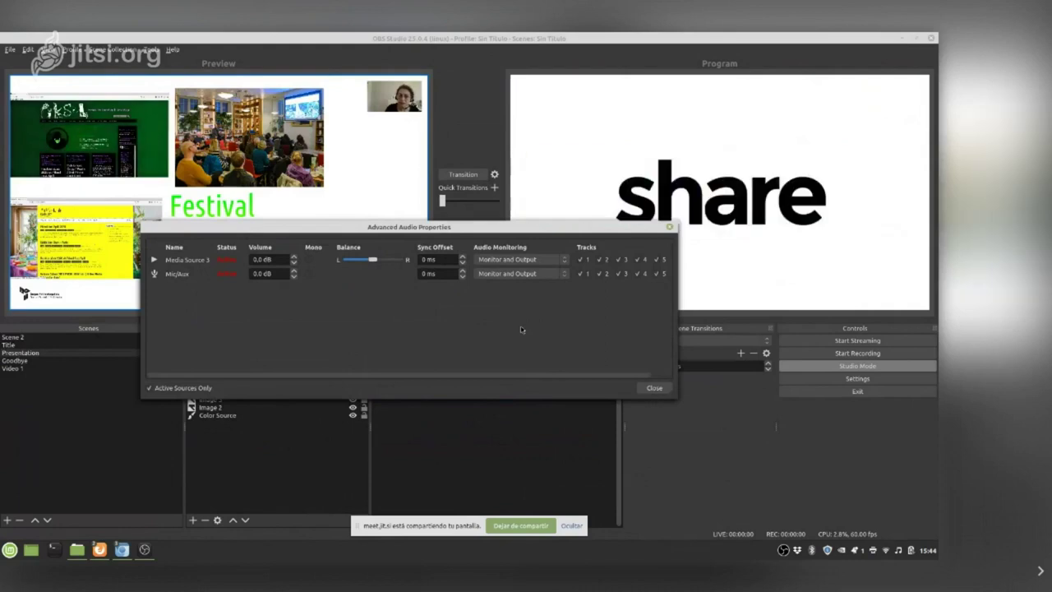
click(649, 389)
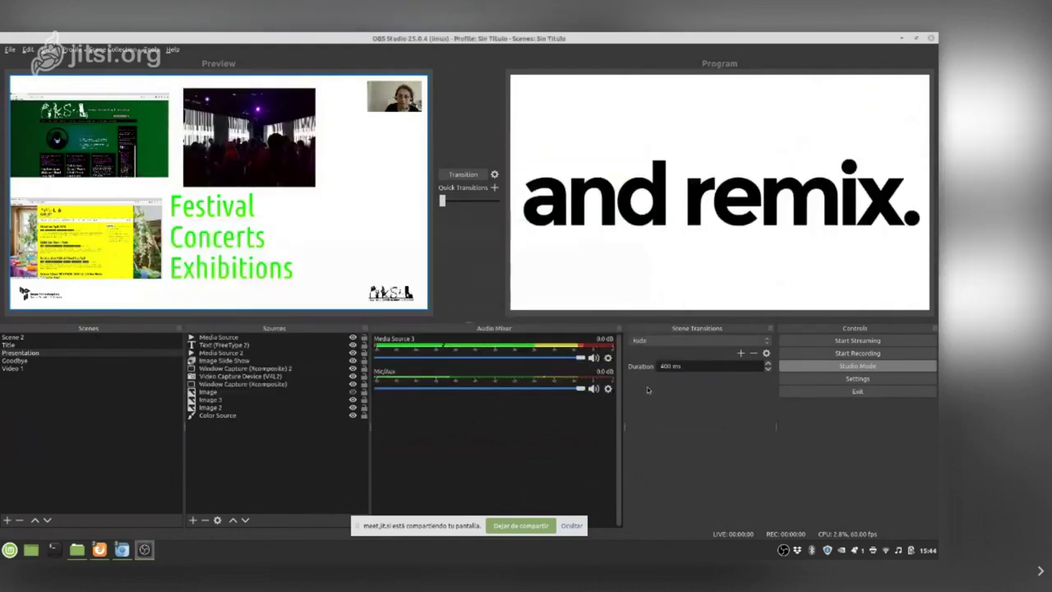
Lower Media Source 3's volume to -2.7 dB and transition the Presentation scene to Program.
drag(571, 359, 583, 409)
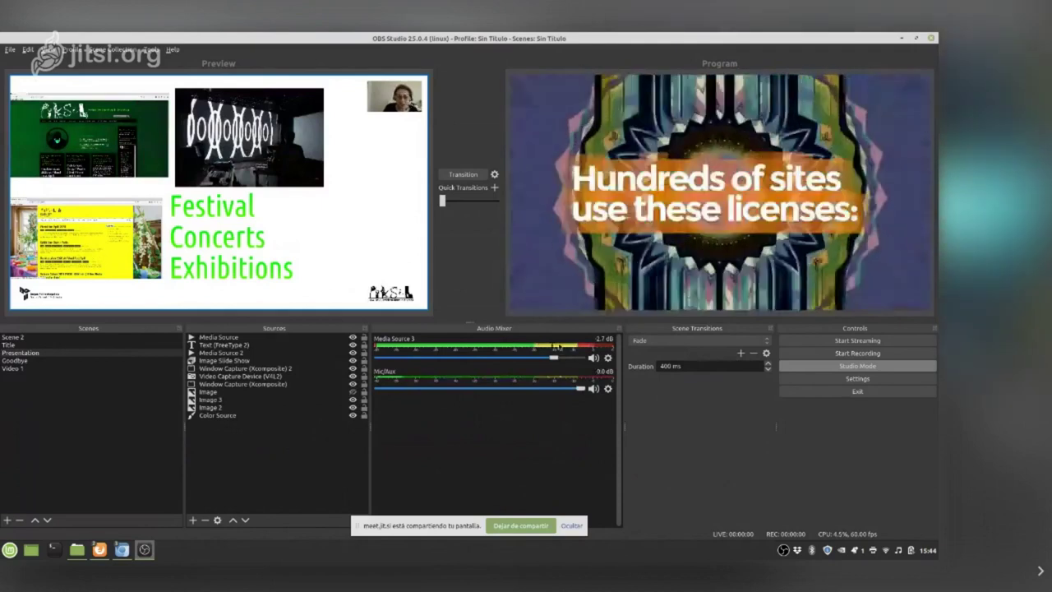
double_click(23, 351)
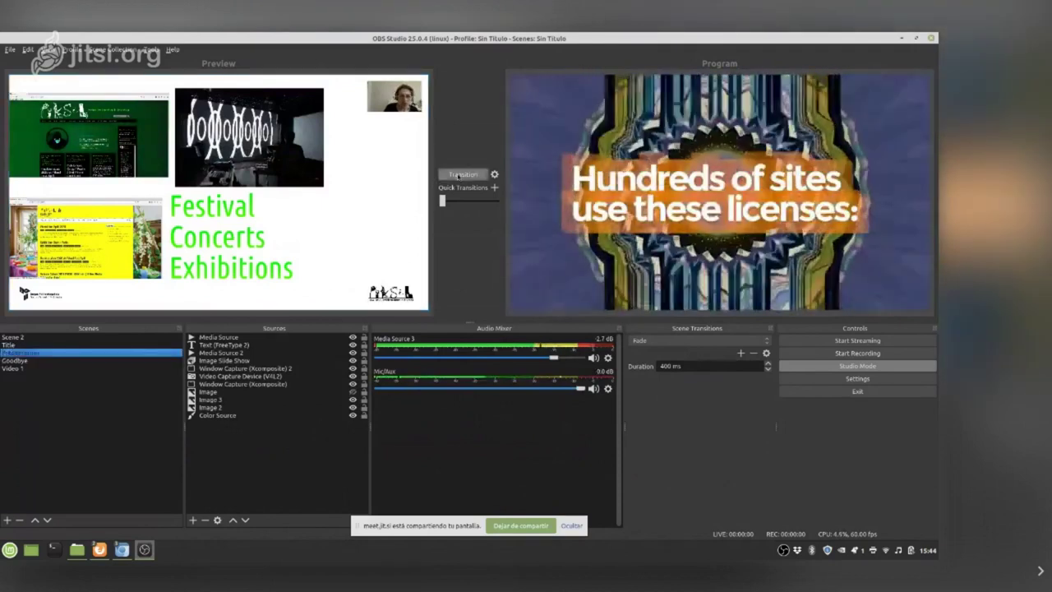
click(12, 367)
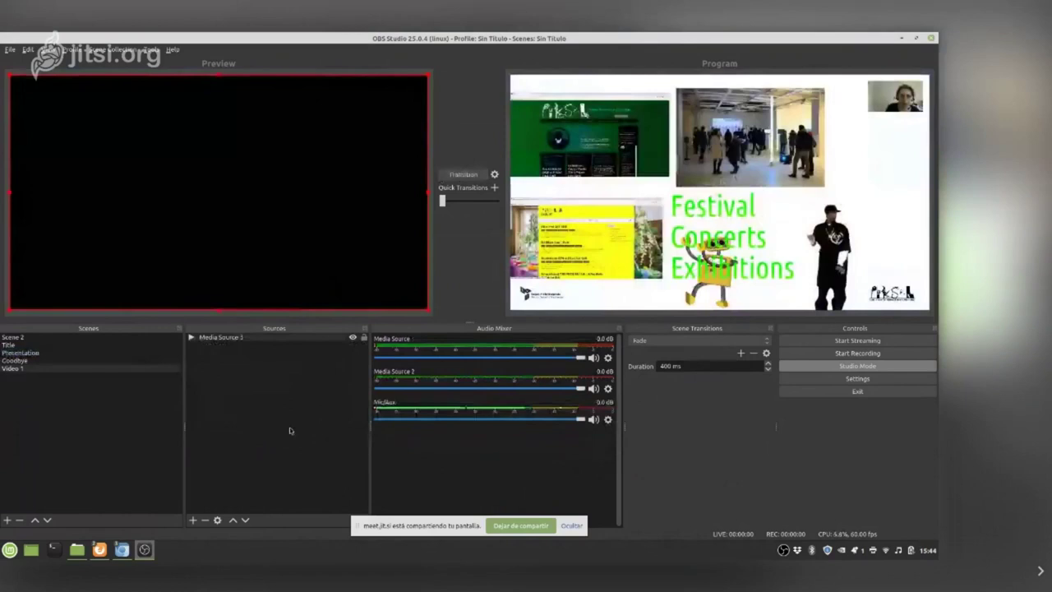
click(48, 353)
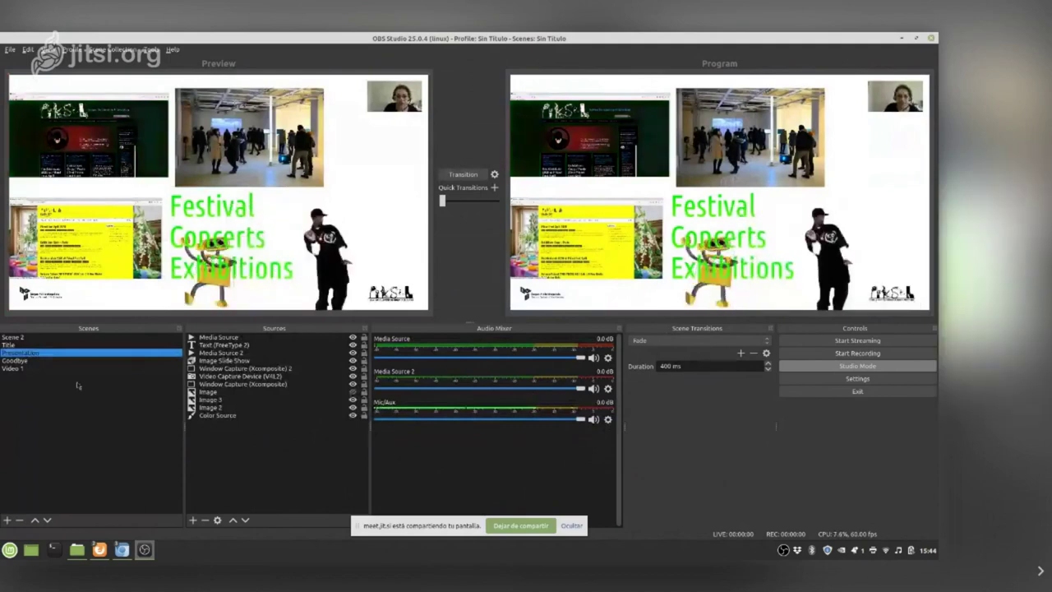
Transition the Title scene to Program with the Fade transition.
click(12, 344)
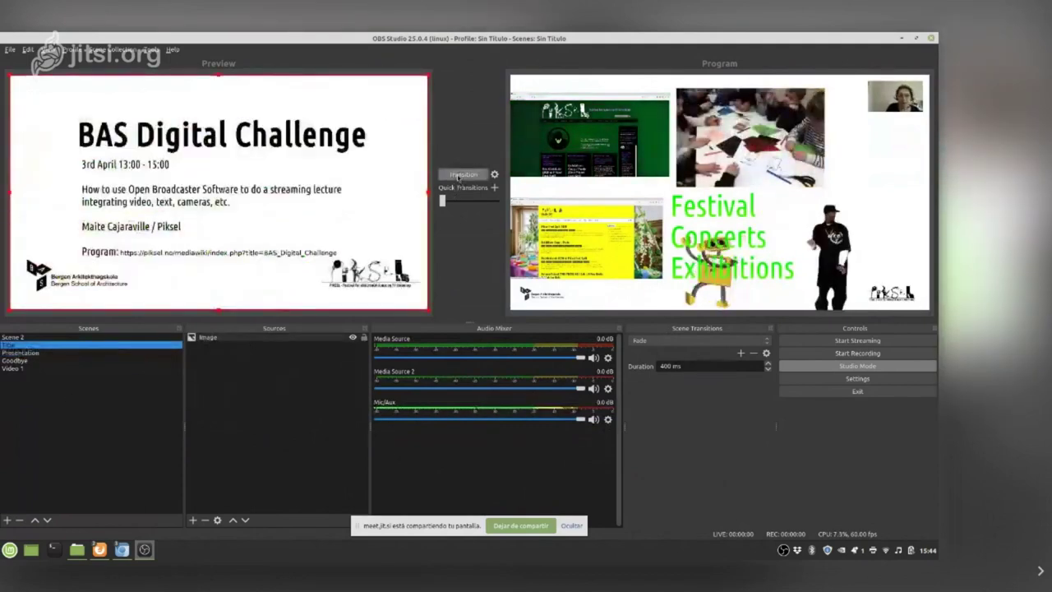
click(460, 175)
drag(444, 201, 714, 440)
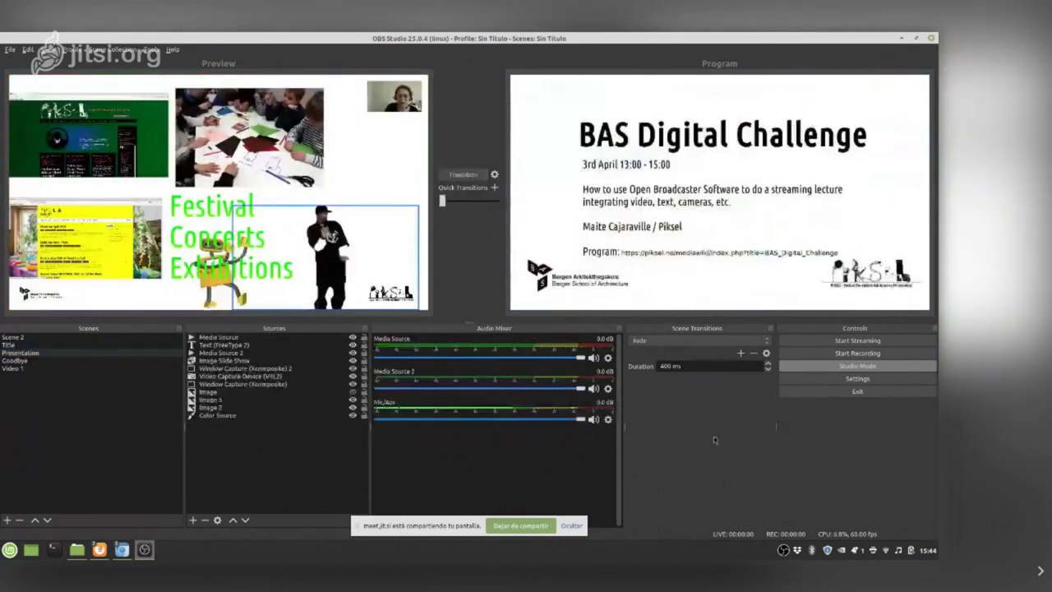
Set the scene transition to Cut and switch Program to Presentation and back to Title.
click(660, 345)
click(657, 330)
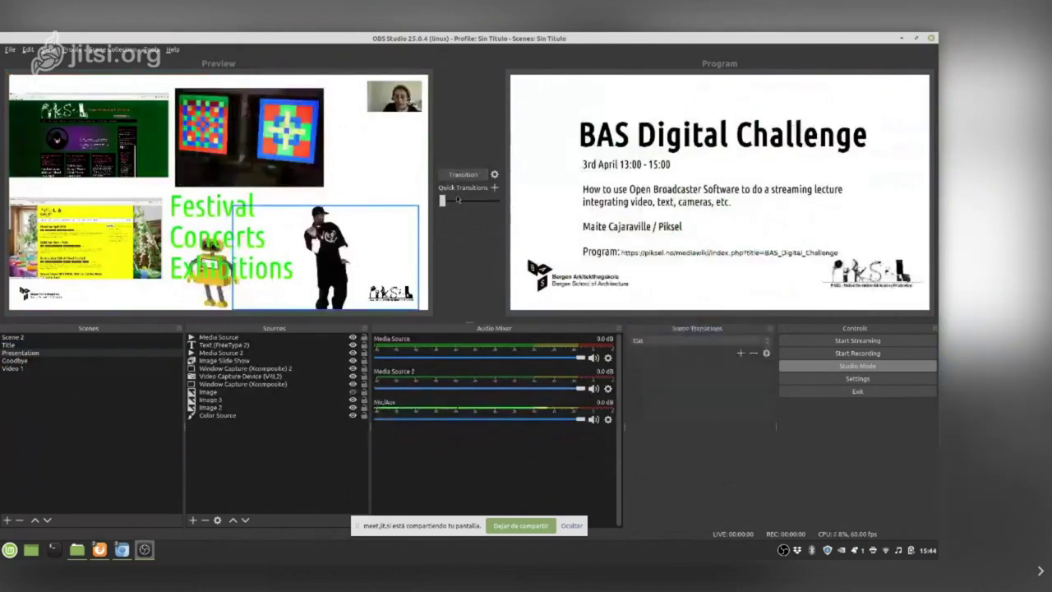
click(458, 200)
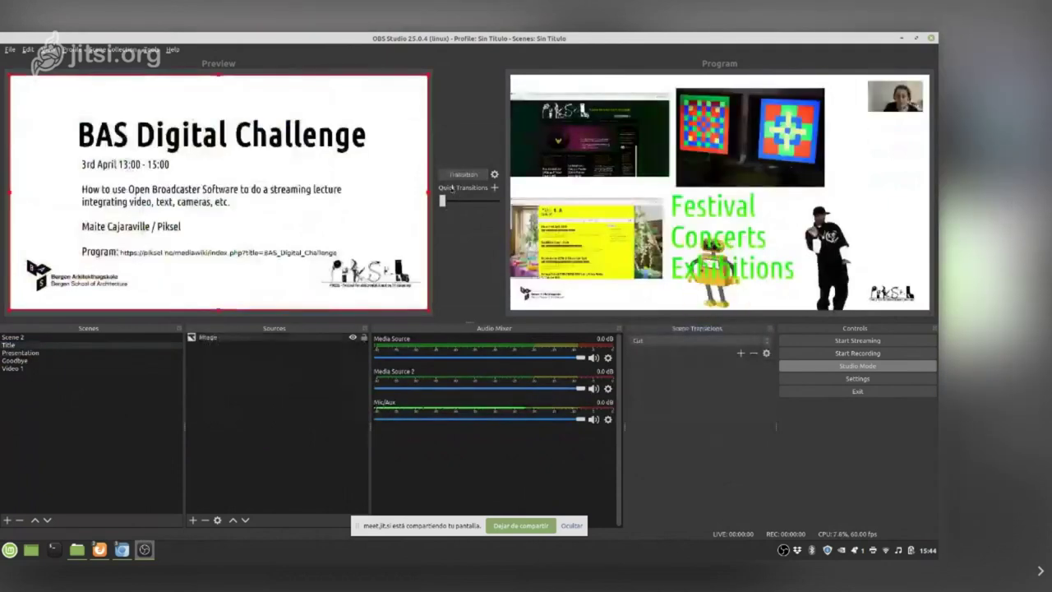
click(451, 189)
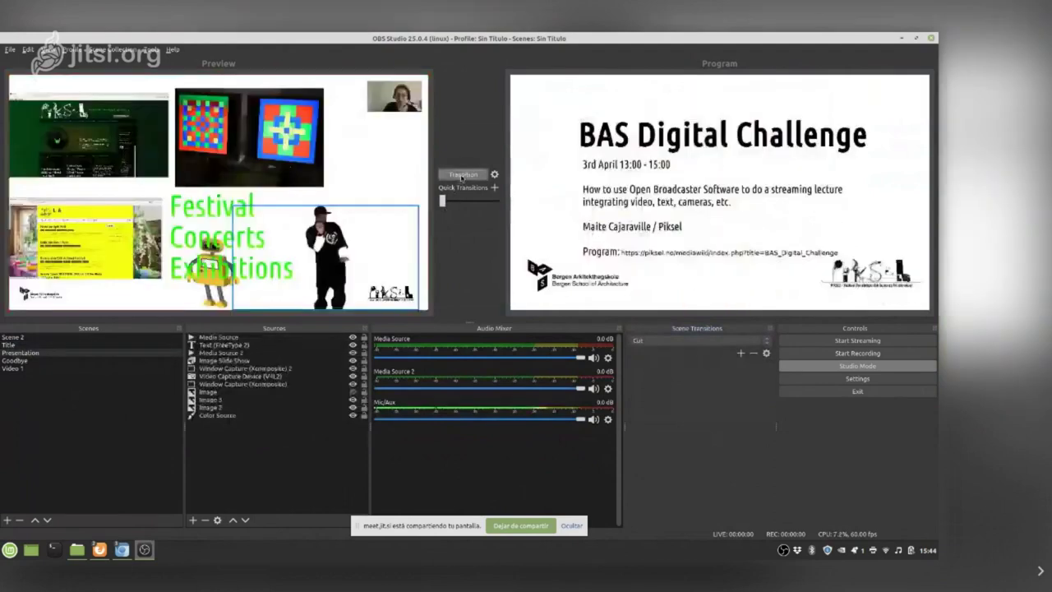
Set the scene transition to Slide and transition the Presentation scene to Program.
click(654, 341)
click(652, 355)
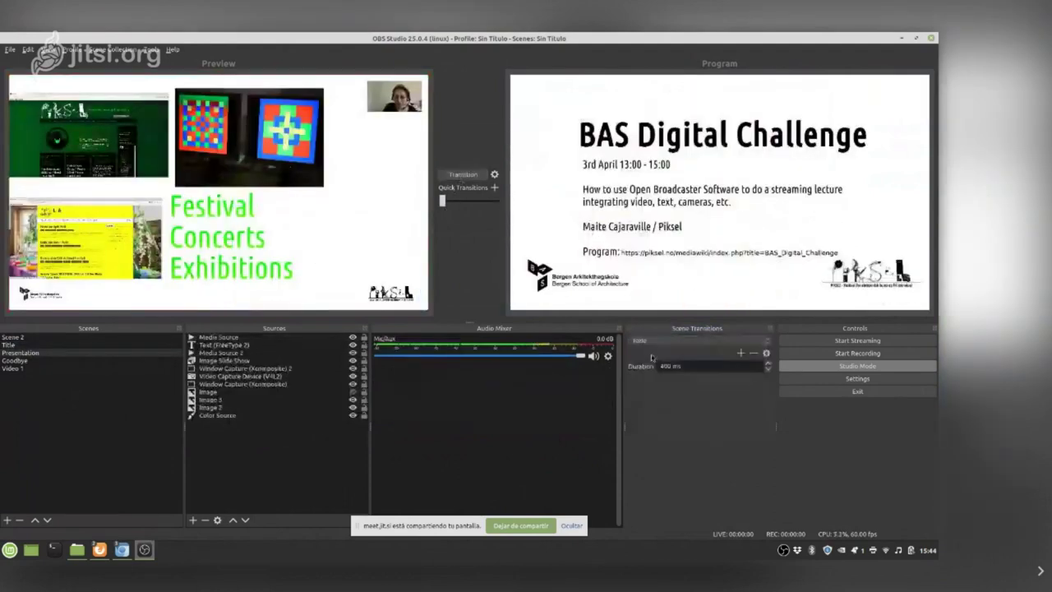
click(651, 342)
click(650, 355)
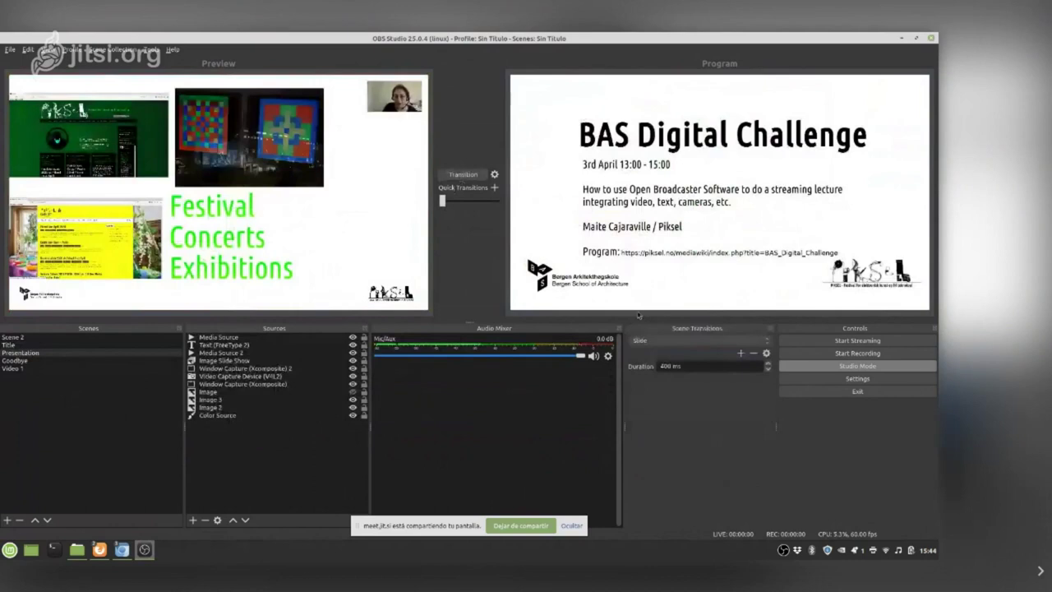
click(461, 175)
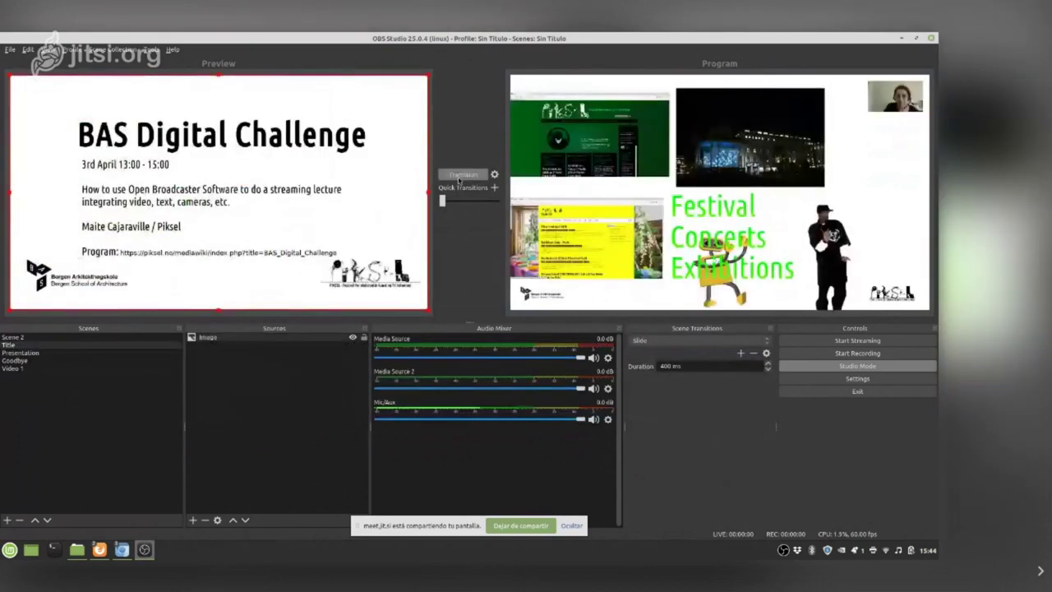
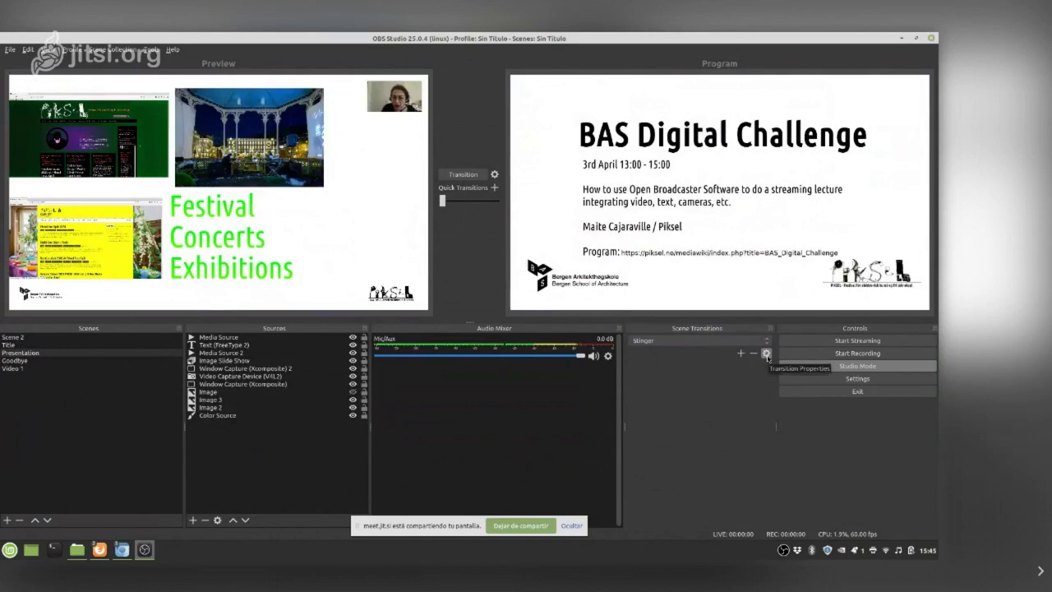
Set the Stinger transition's video file to animated-gif-transparent-background-12.gif and preview the transition.
click(766, 353)
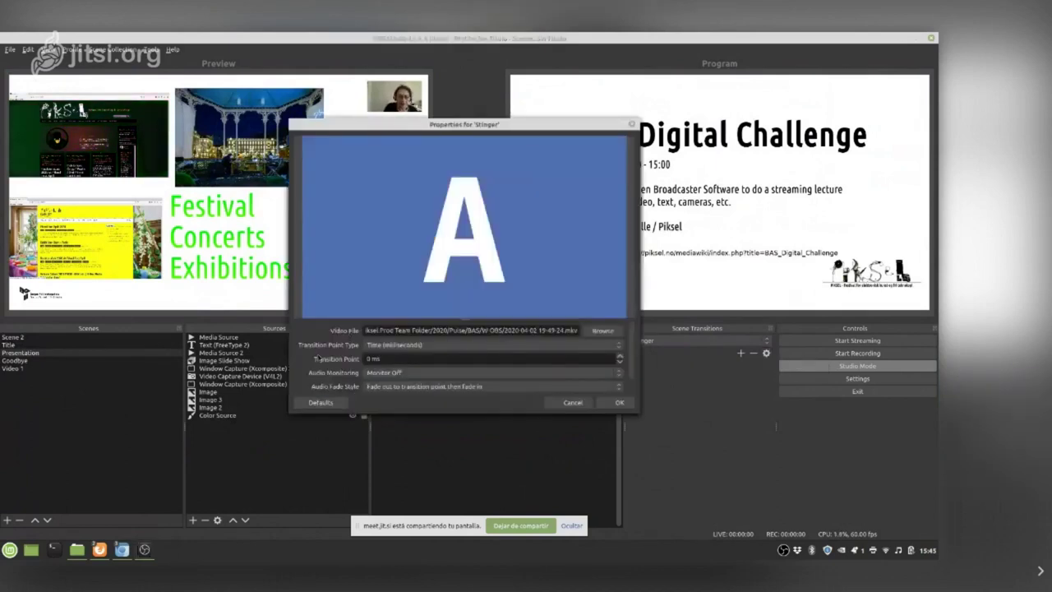
click(600, 332)
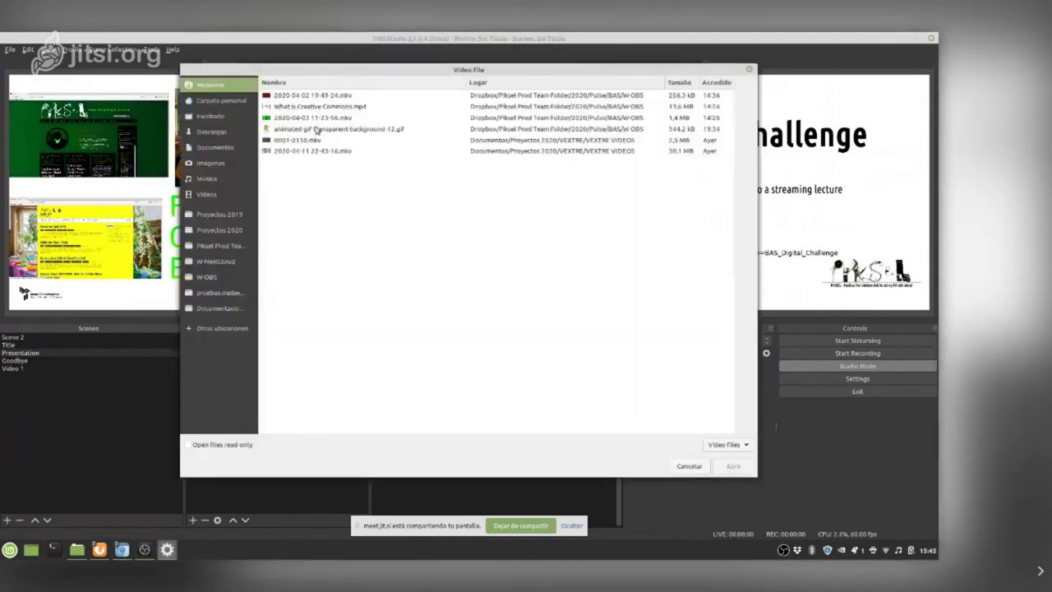
click(359, 133)
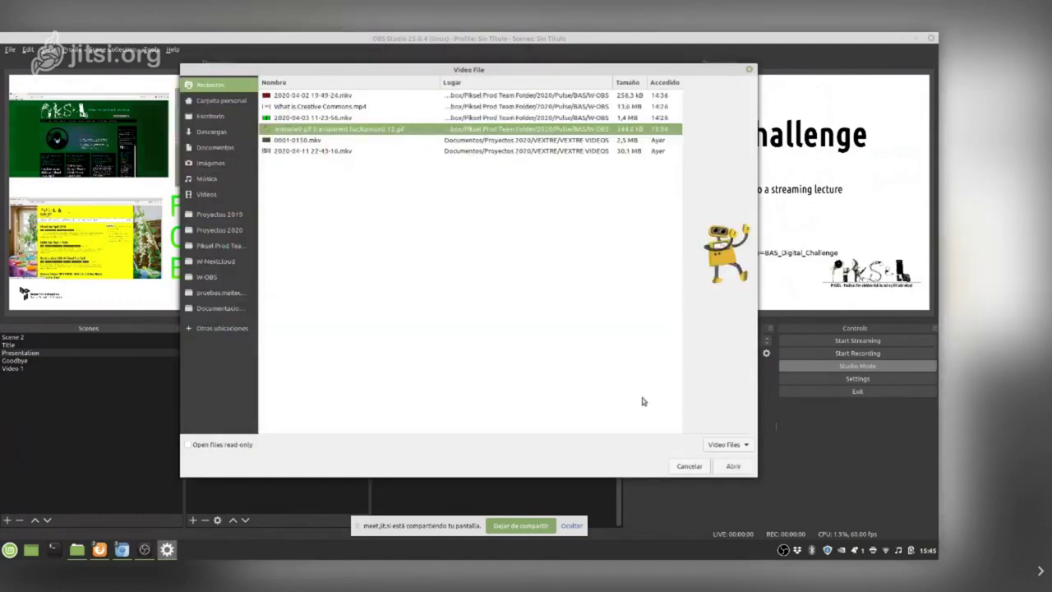
click(729, 466)
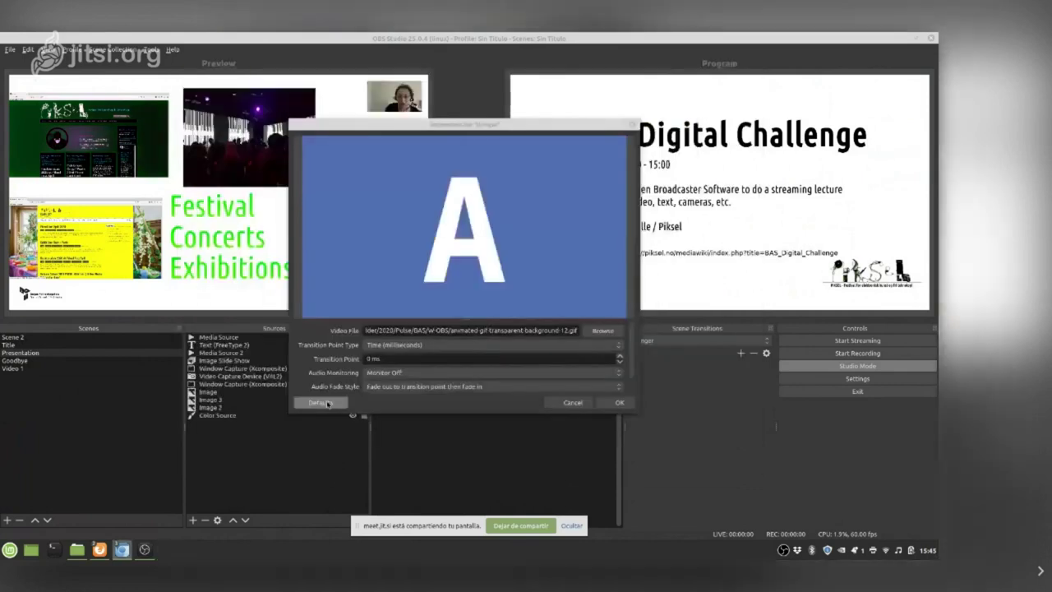
click(371, 386)
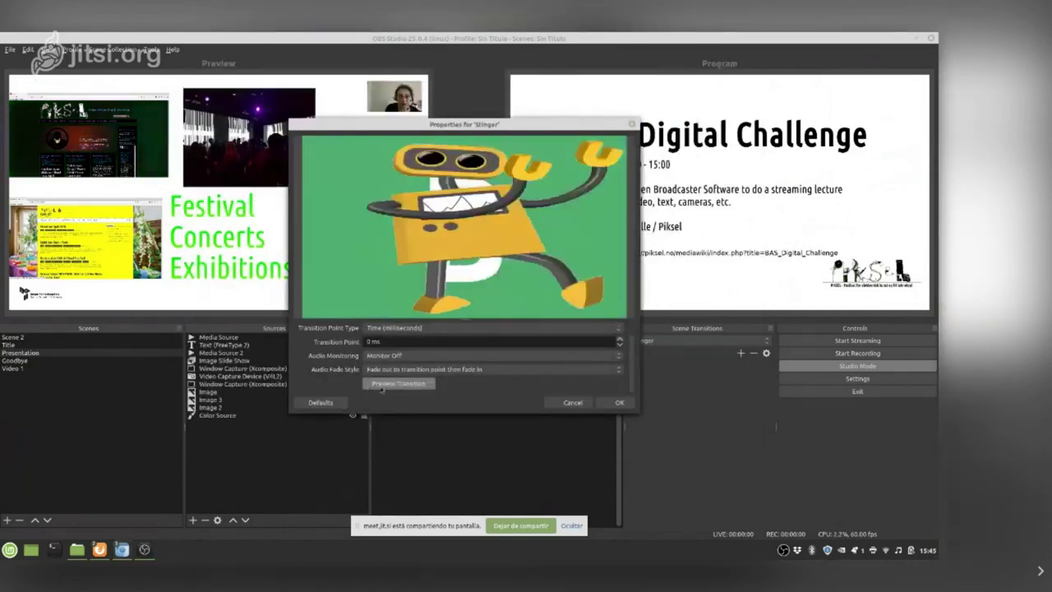
click(386, 386)
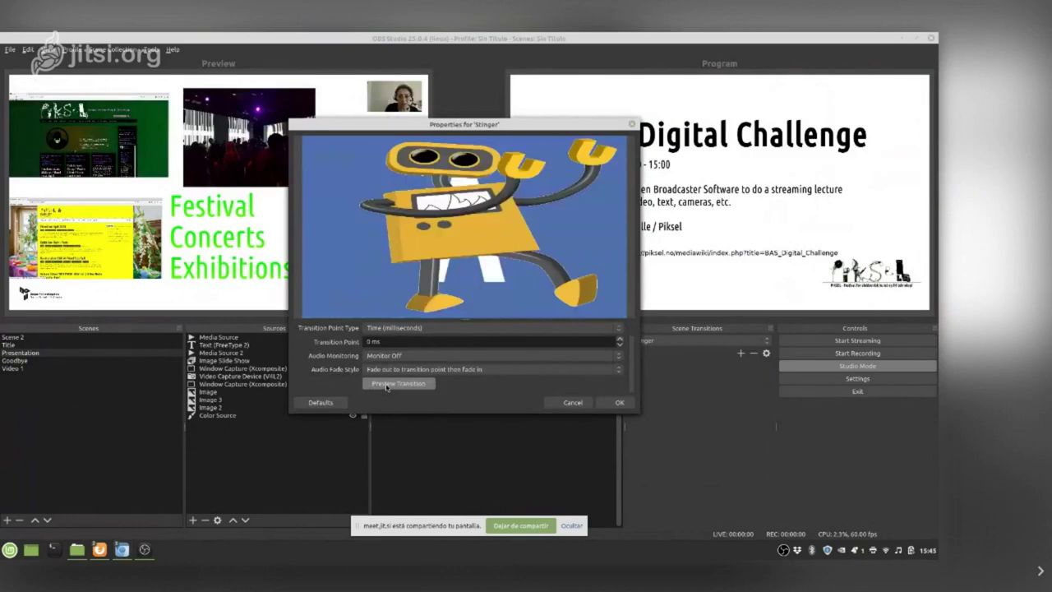
scroll(334, 374, up, 1)
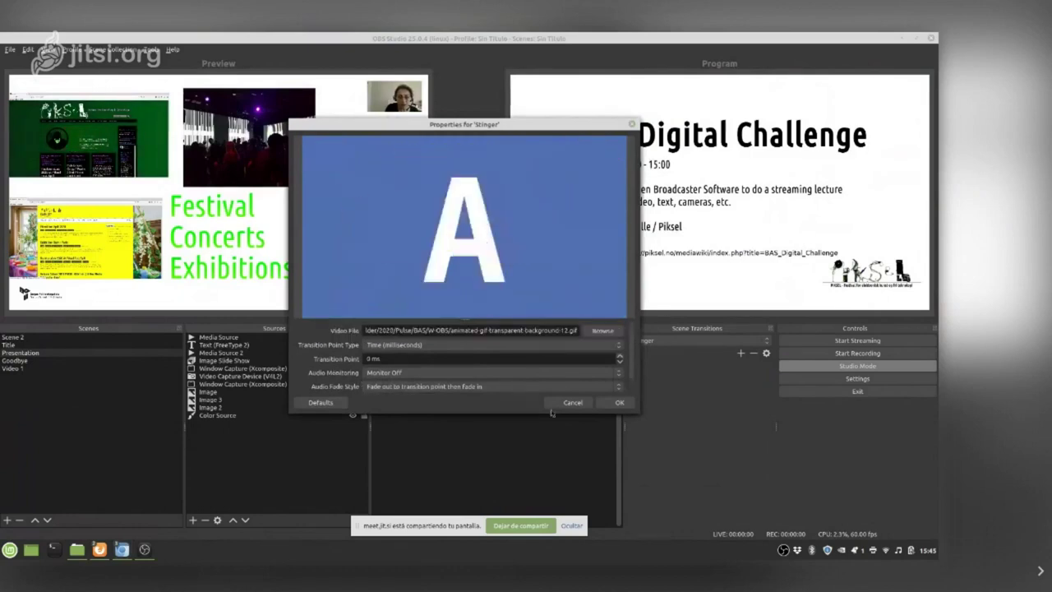
click(619, 402)
Test the Stinger transition by switching Program to the Presentation scene and back to the Title scene.
click(463, 175)
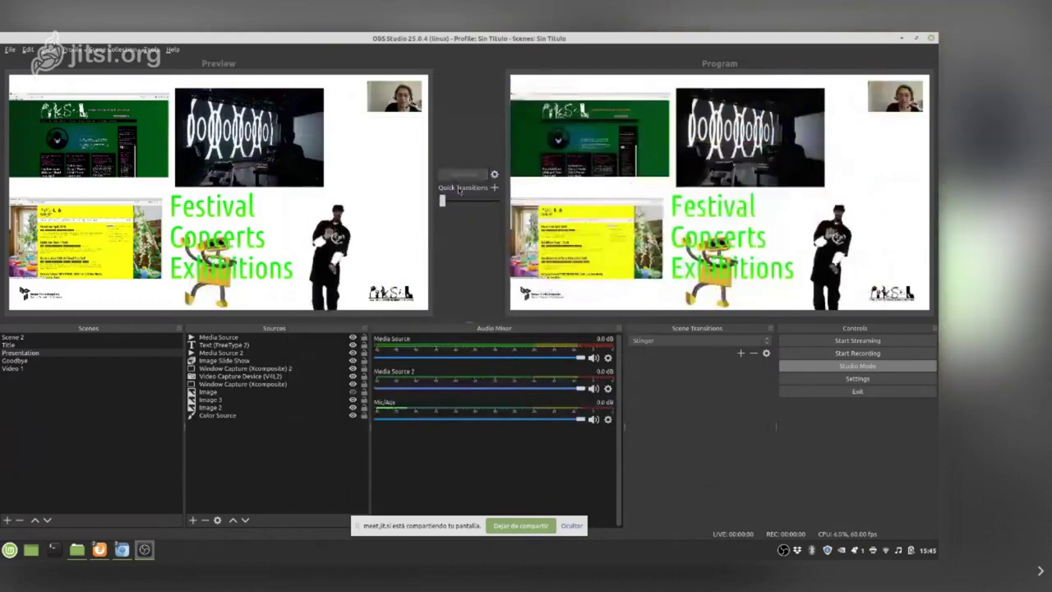
key(Up)
click(462, 175)
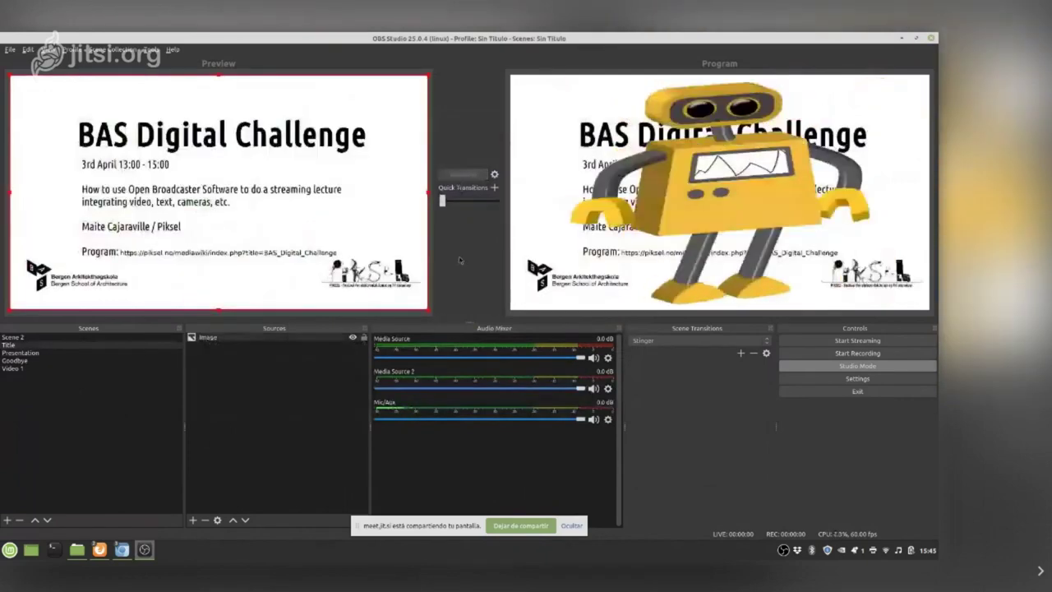
key(Down)
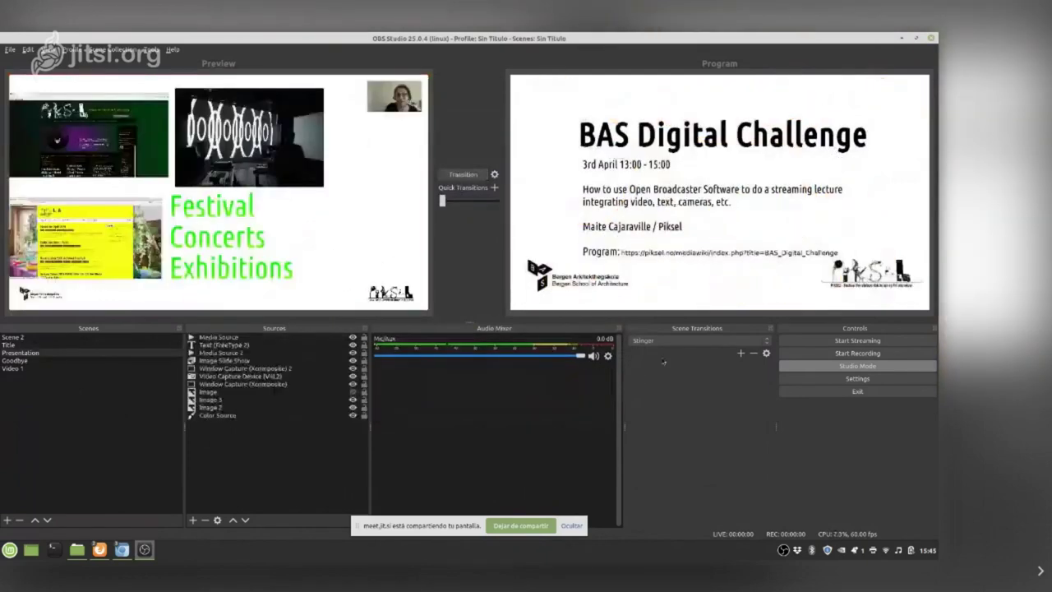
click(766, 353)
click(789, 374)
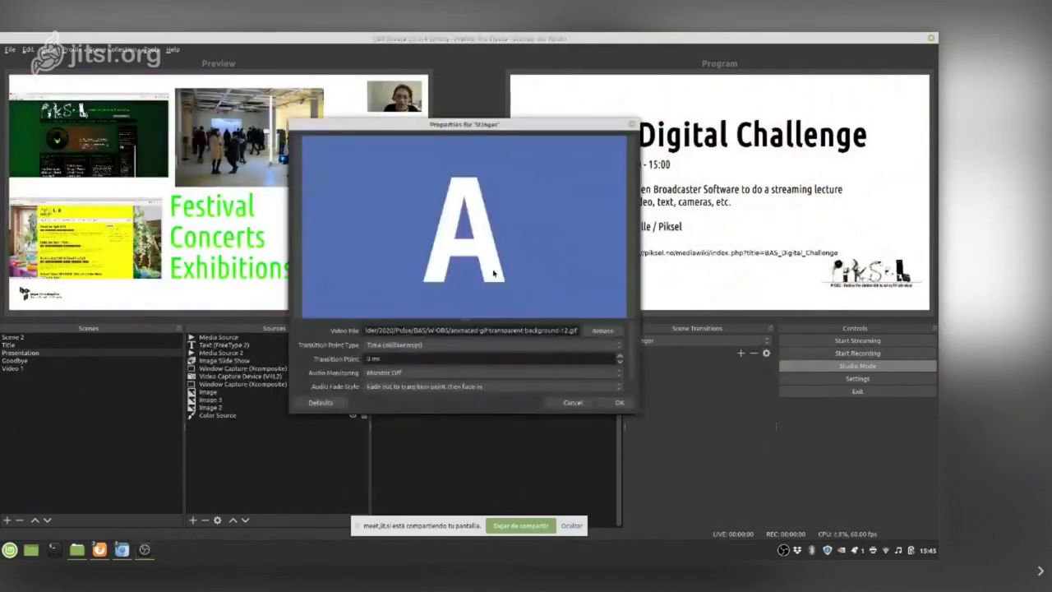
click(601, 331)
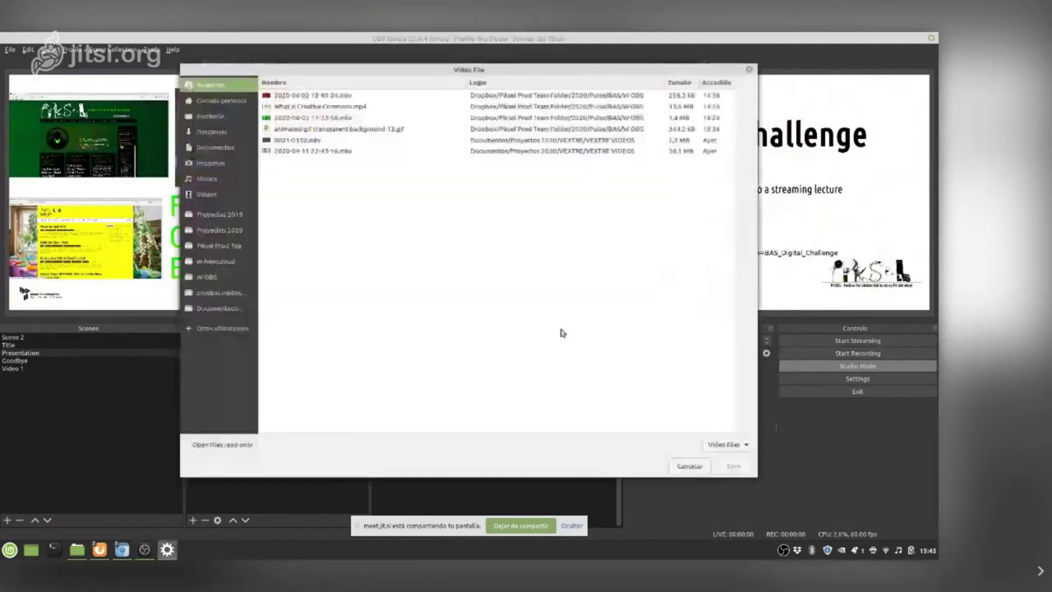
click(296, 96)
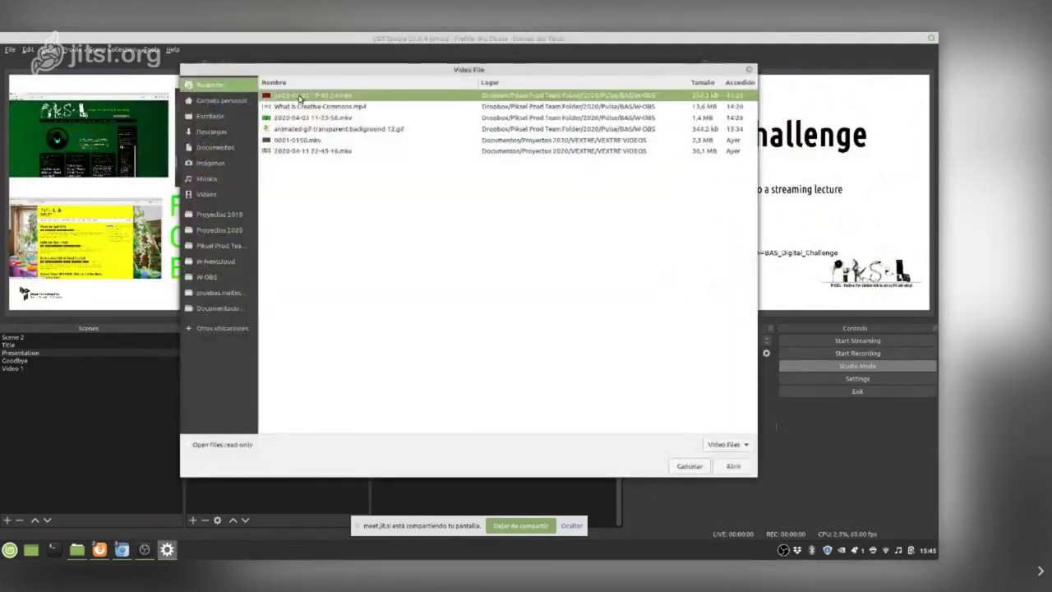
click(733, 466)
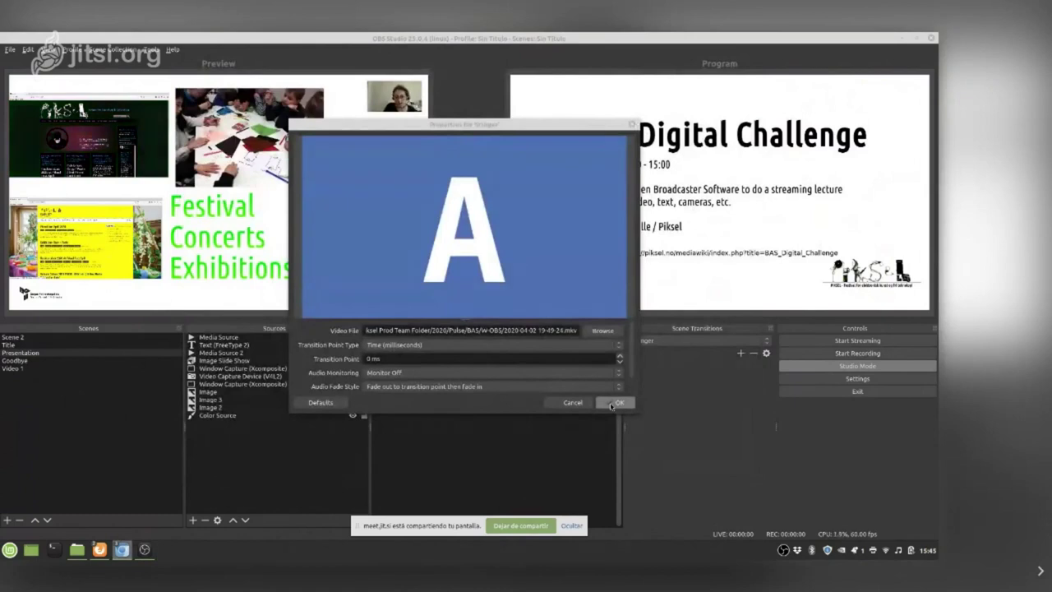
Confirm the Stinger properties and test the transition by switching Program between the Title and Presentation scenes.
click(612, 404)
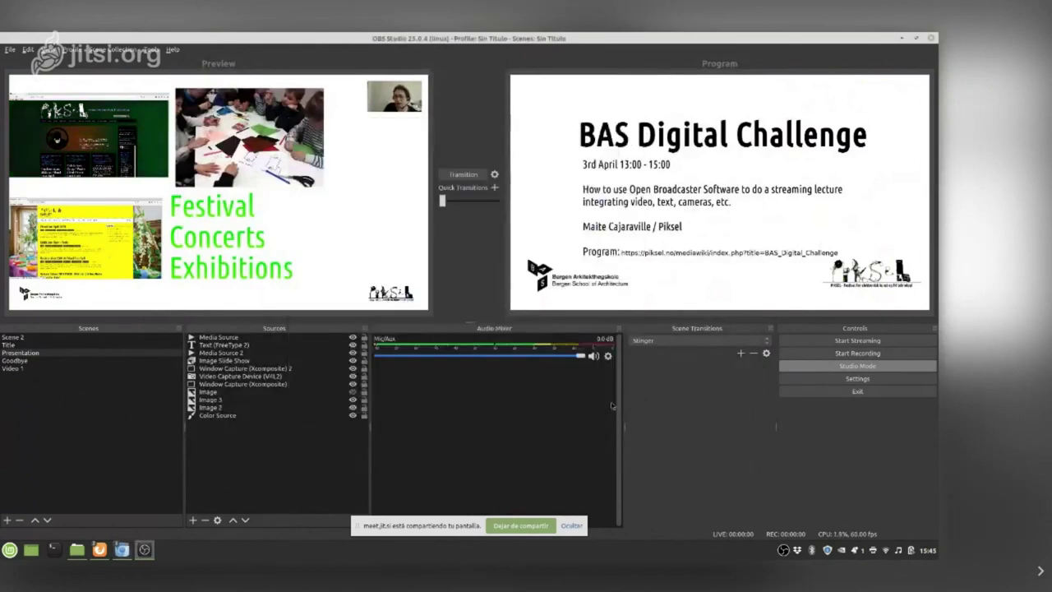
click(460, 174)
key(Up)
click(459, 175)
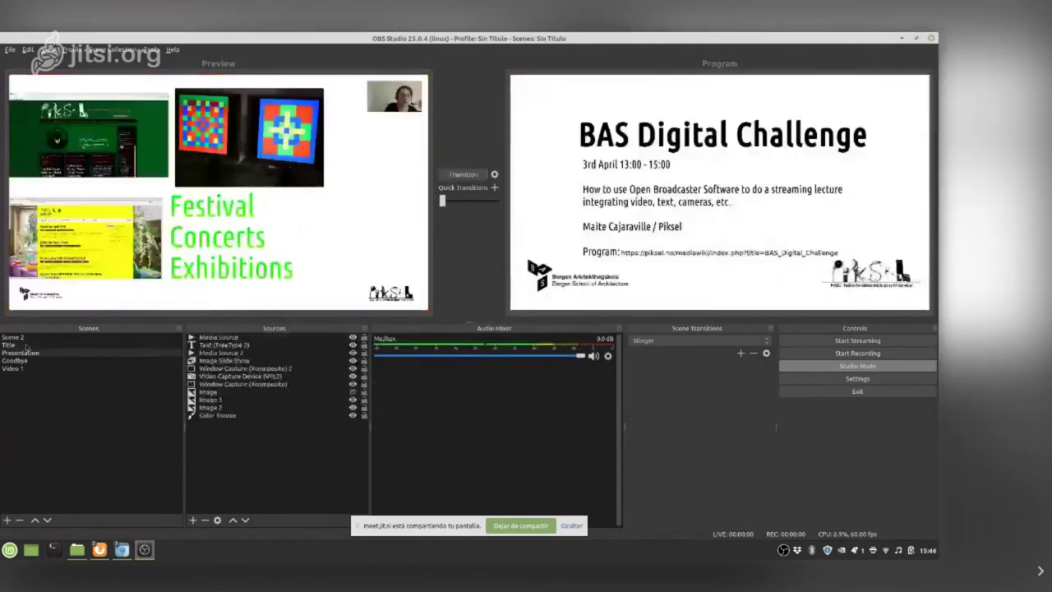
click(27, 345)
click(462, 174)
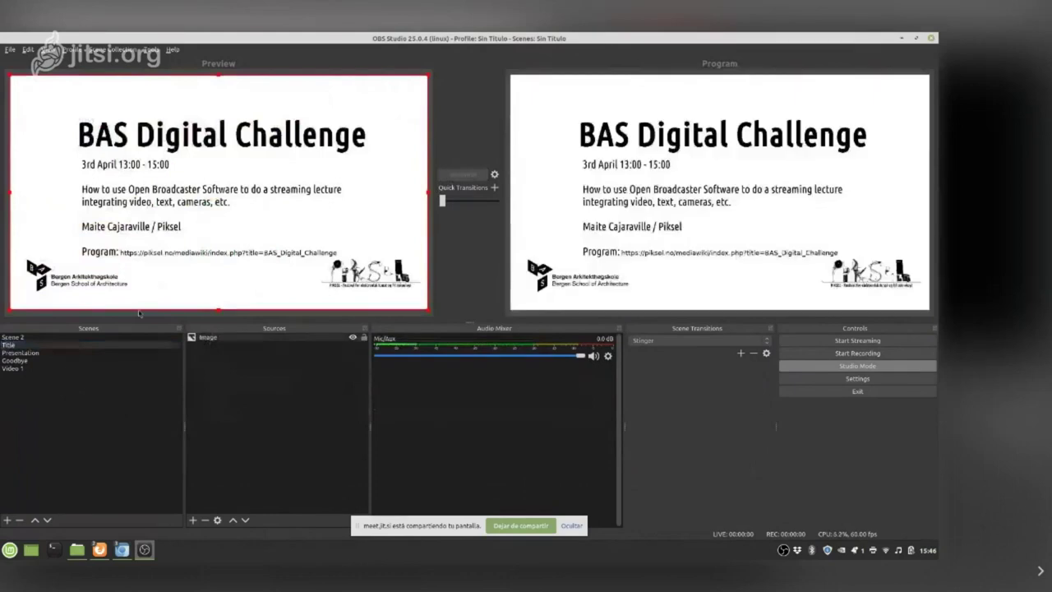
click(47, 353)
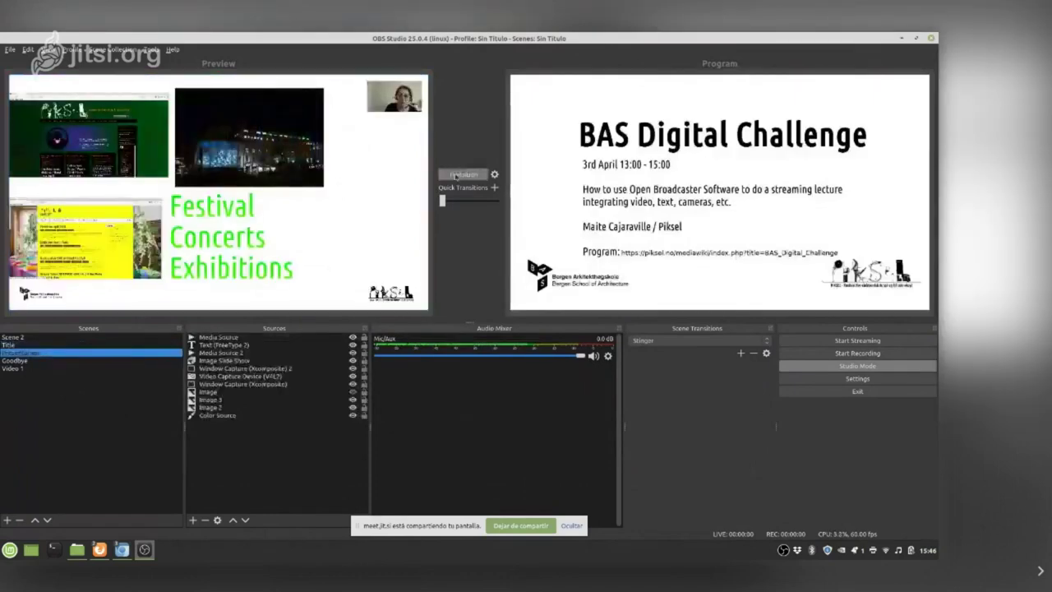
click(463, 174)
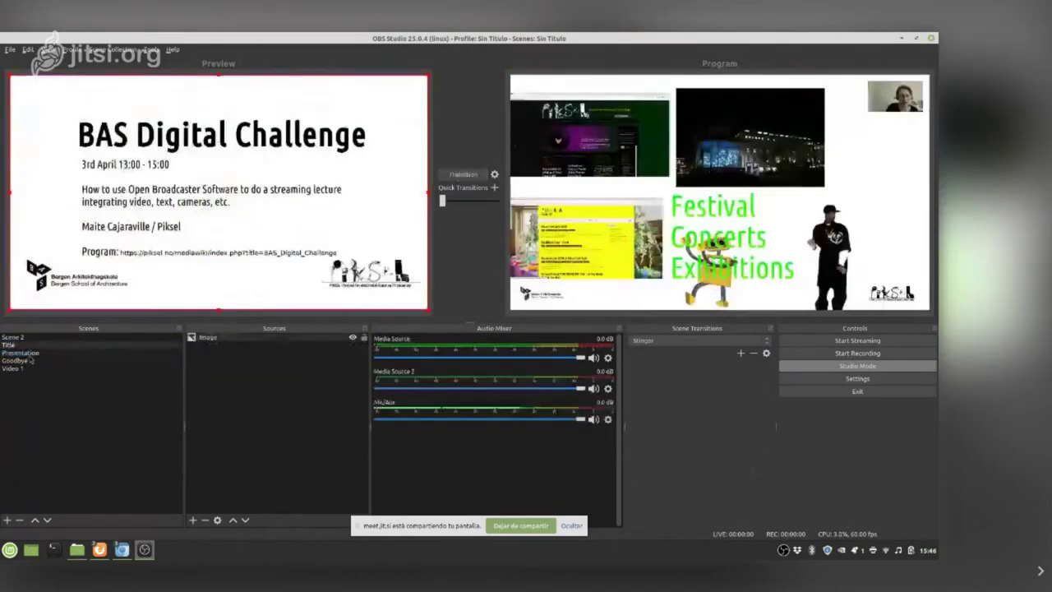
Switch Program to the Goodbye scene and back to the Presentation scene using the Stinger transition.
key(Down)
key(Down)
click(462, 174)
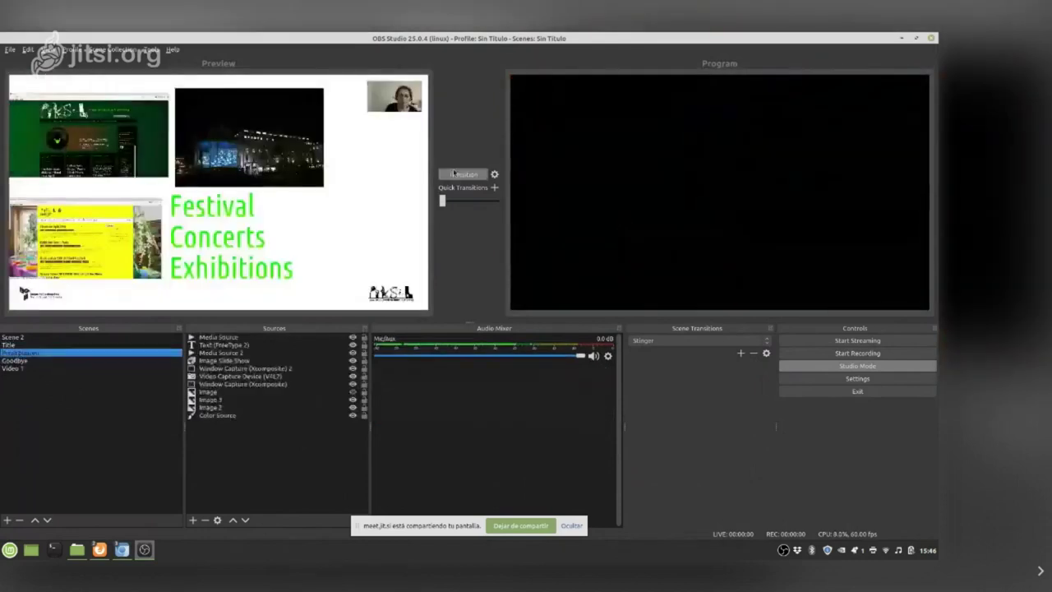
click(457, 174)
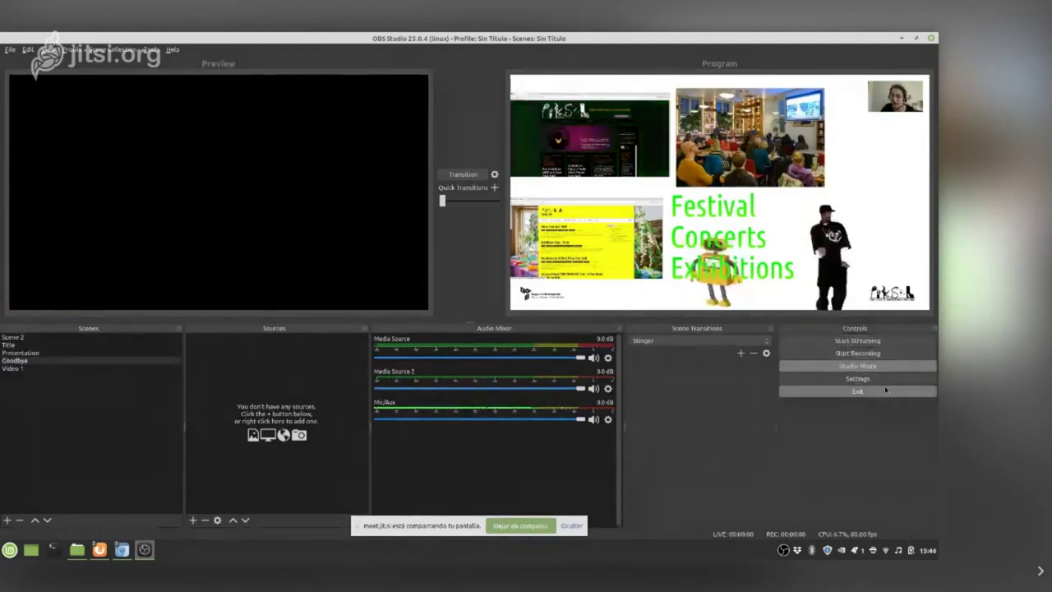
Turn Studio Mode off and back on.
click(856, 368)
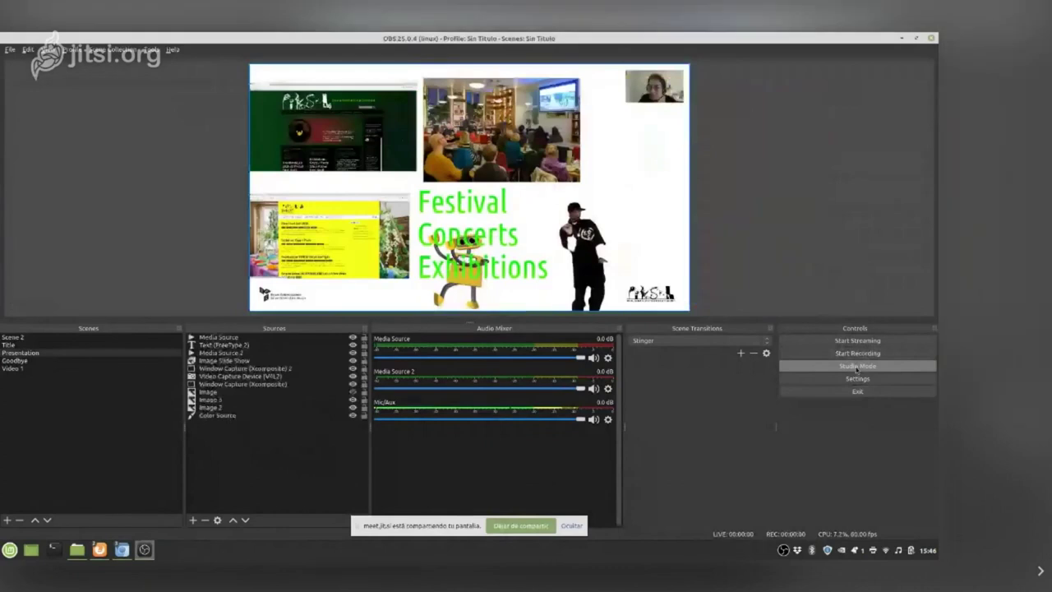
click(855, 367)
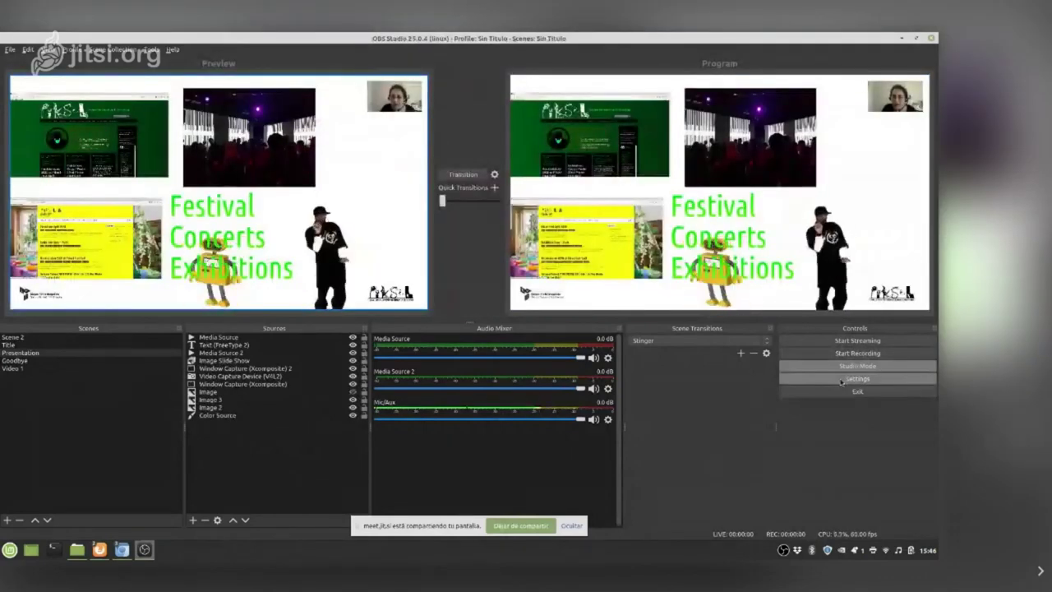
Open the program settings and review the language and theme options, keeping English and Dark (Default).
click(856, 378)
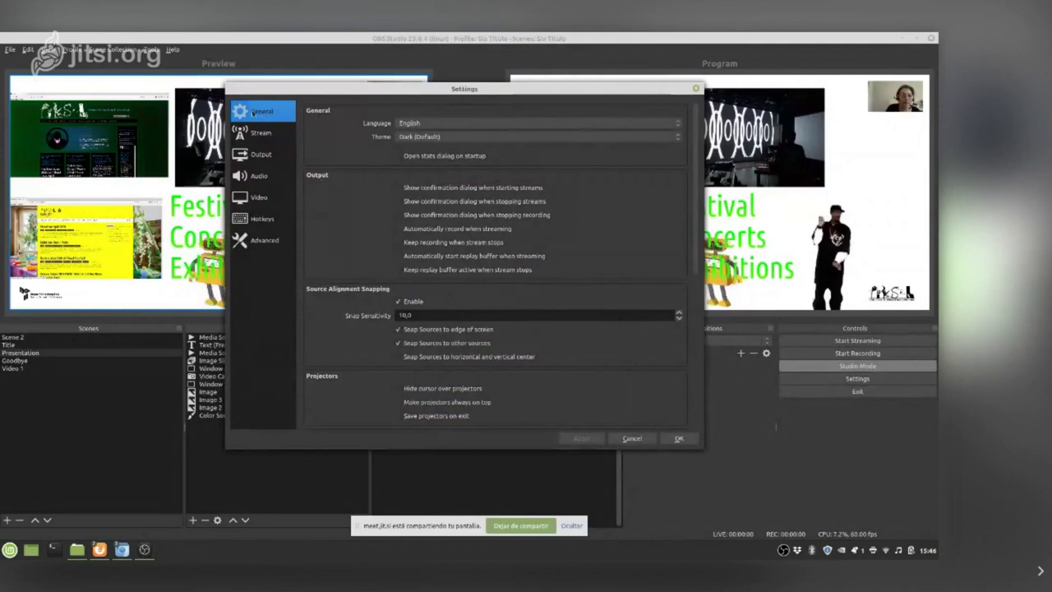
click(424, 123)
scroll(425, 103, up, 1)
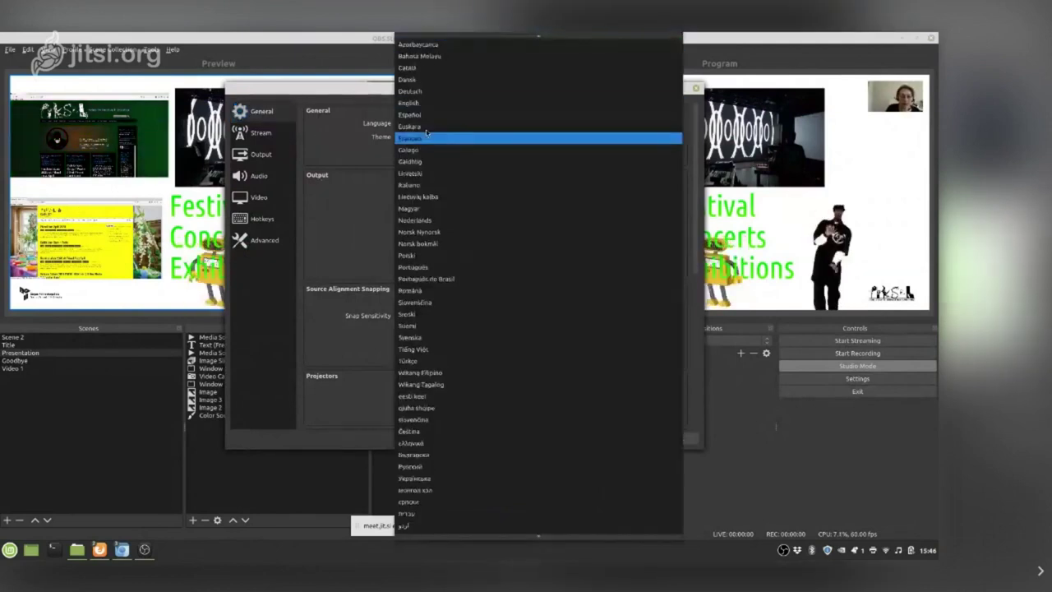
click(426, 103)
click(426, 137)
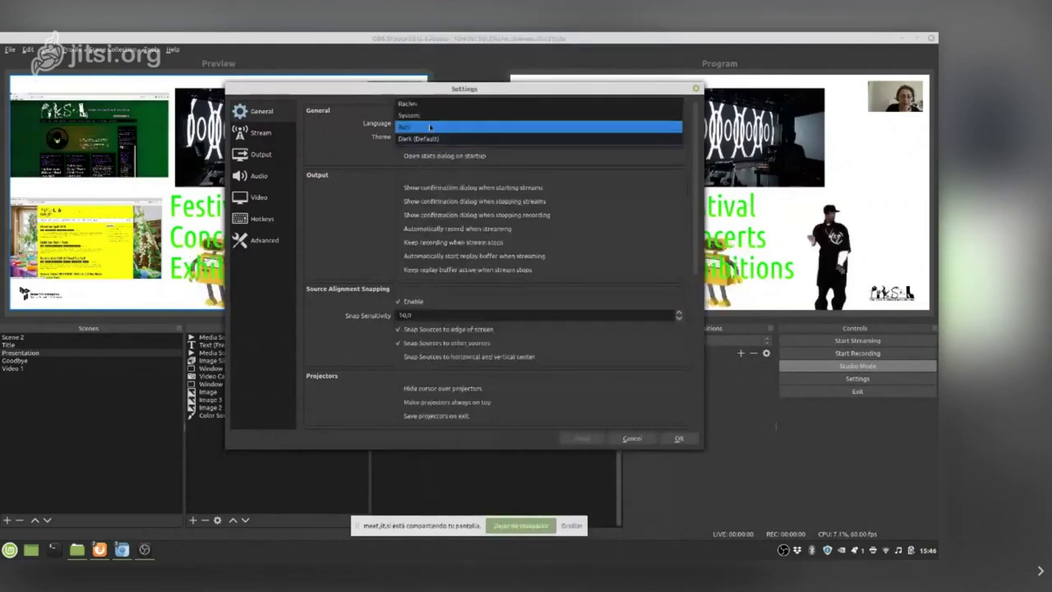
click(444, 138)
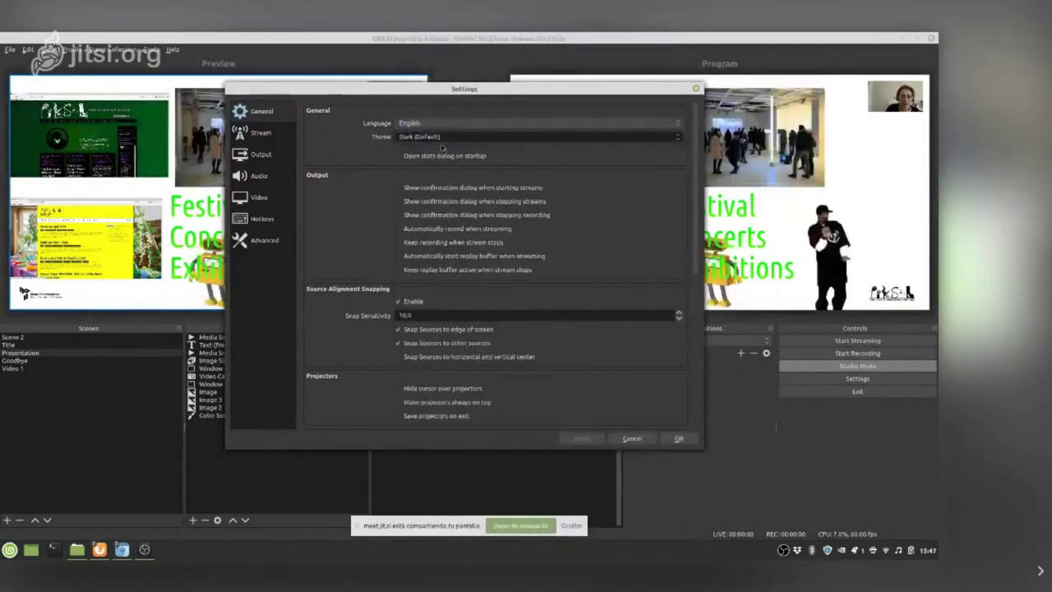
Try the Acri theme and restore the Dark (Default) theme.
scroll(444, 139, up, 1)
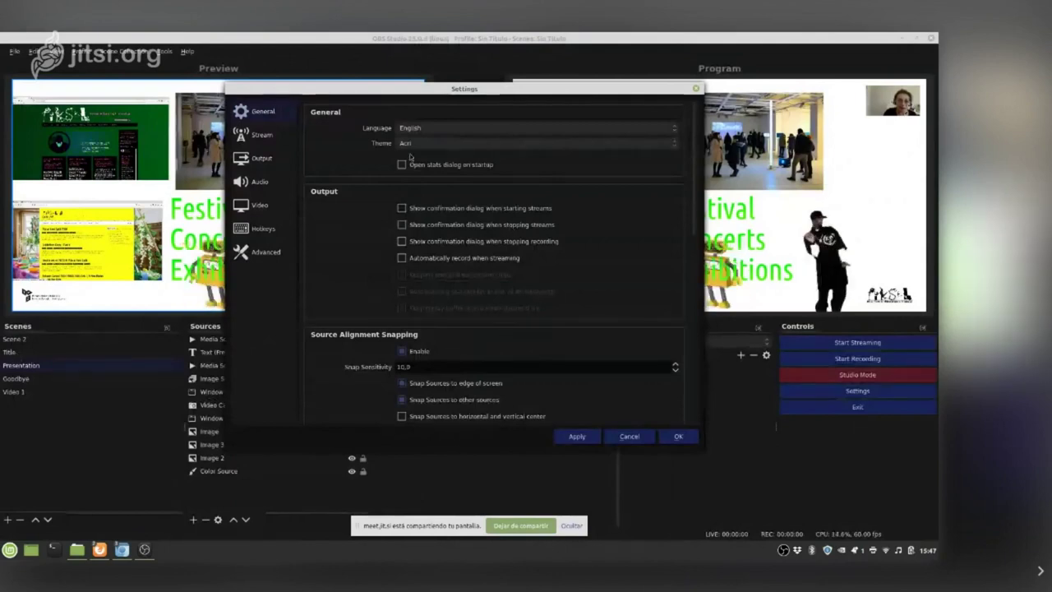
click(422, 145)
click(365, 172)
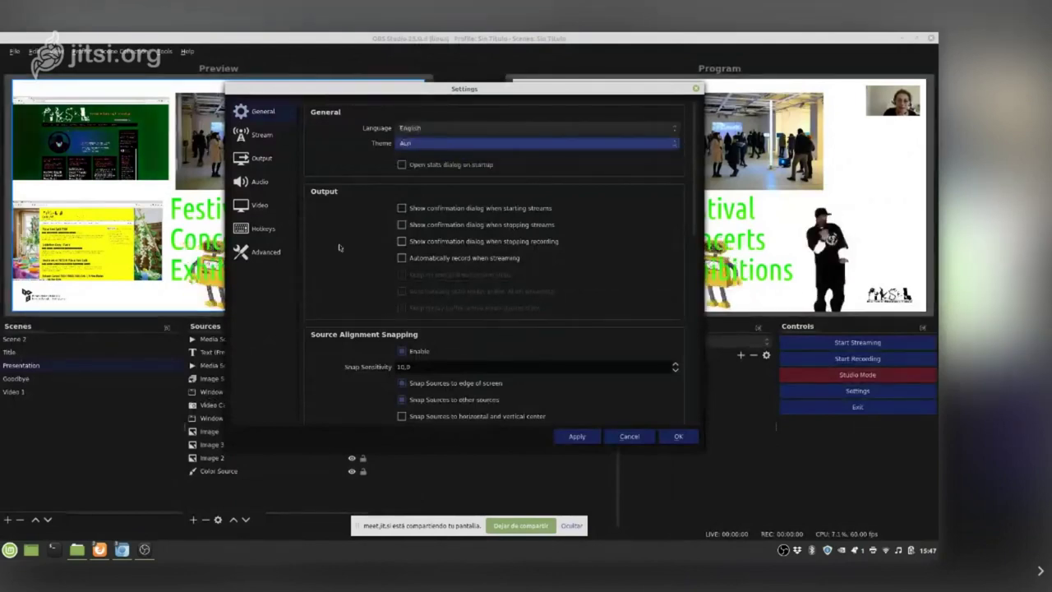
key(Down)
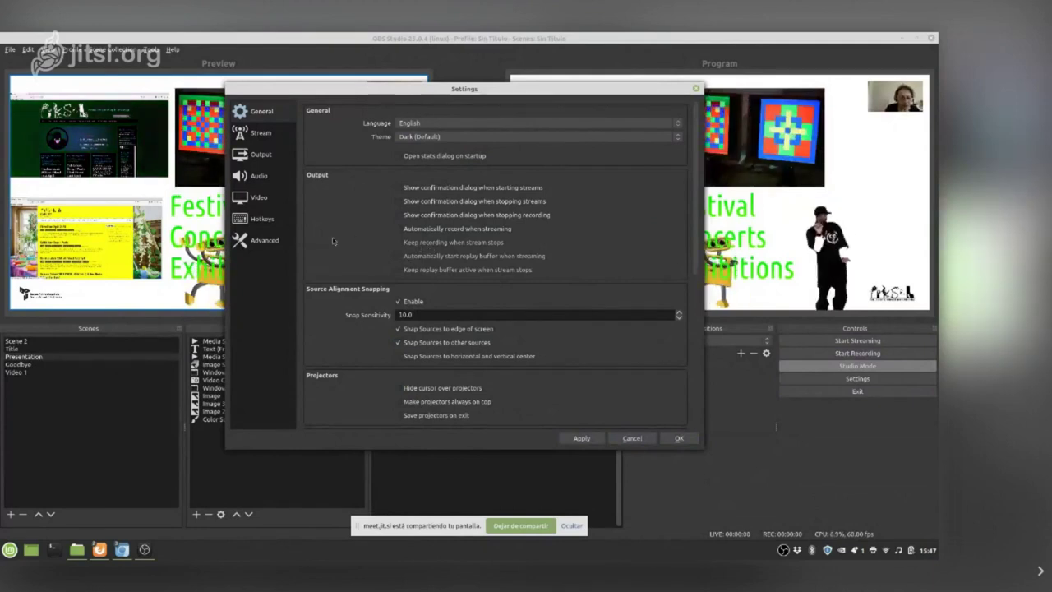
Look through the rest of the General settings, including Projectors, System Tray, Preview, Studio Mode and Multiview.
scroll(333, 241, down, 3)
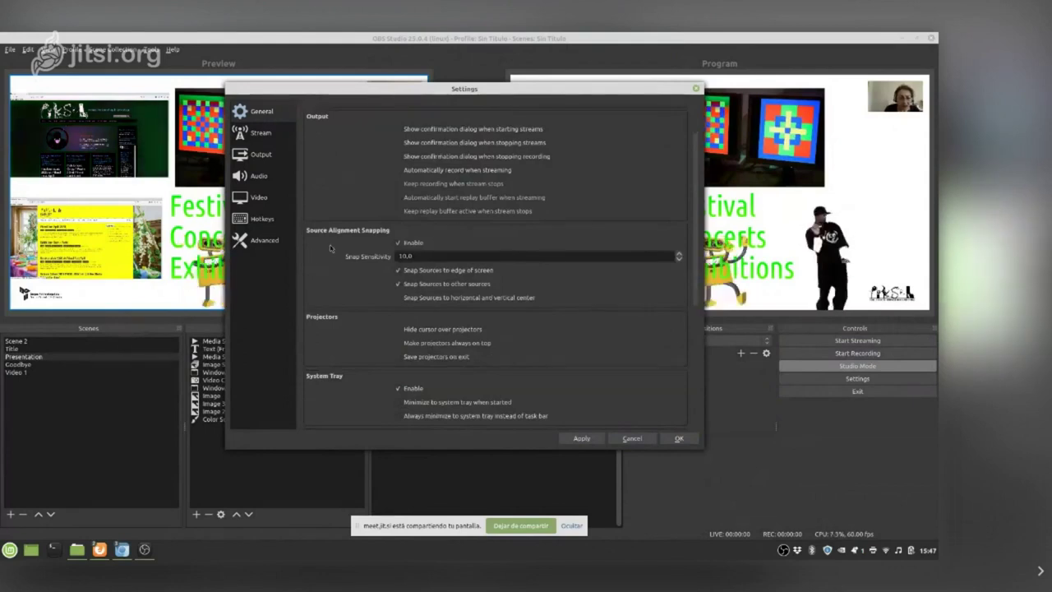
scroll(330, 250, down, 9)
scroll(333, 265, down, 3)
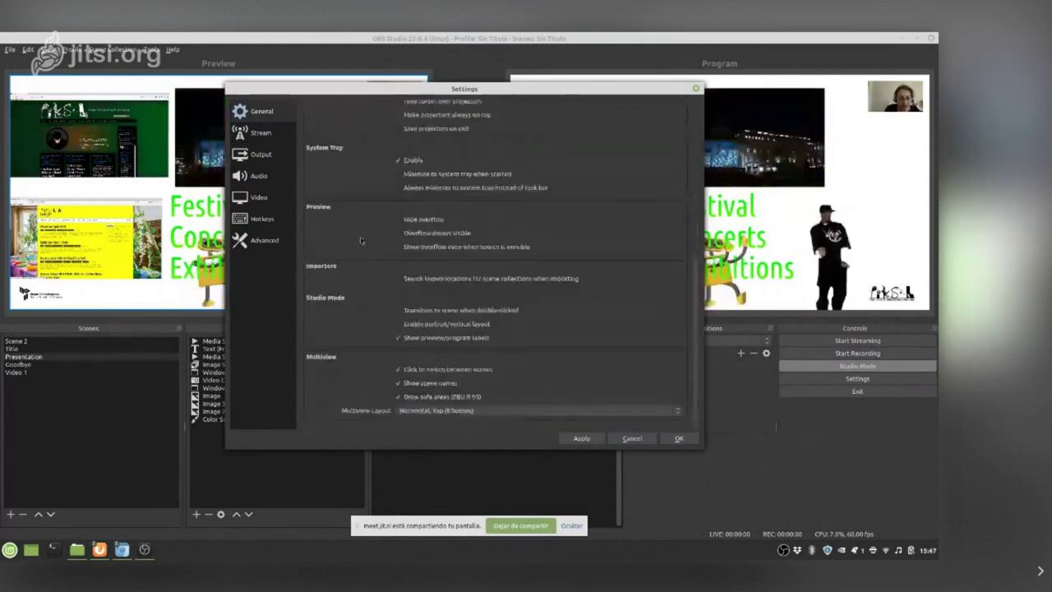
scroll(355, 378, up, 2)
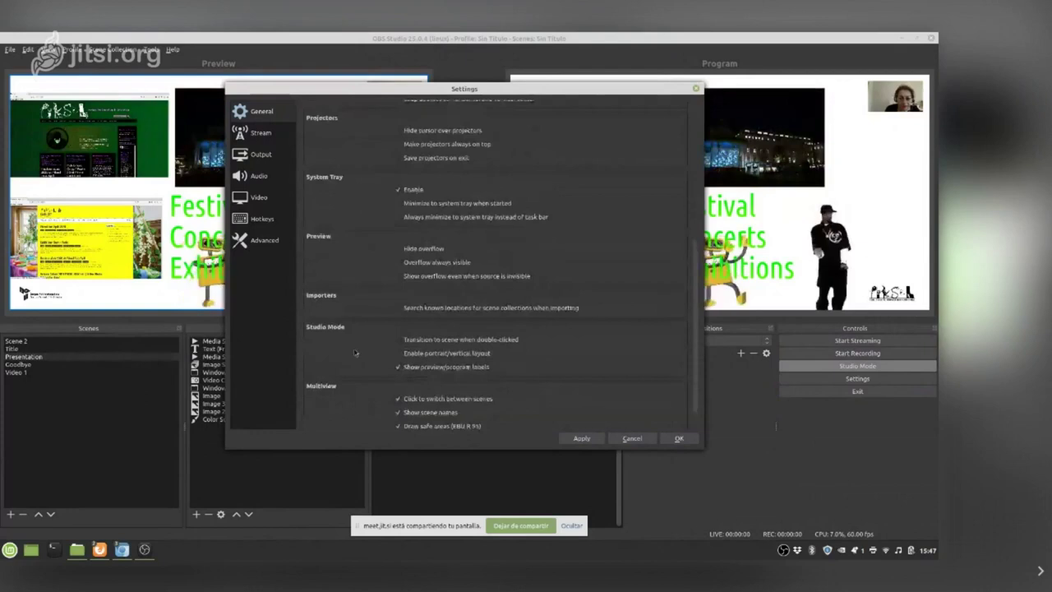
scroll(357, 362, up, 14)
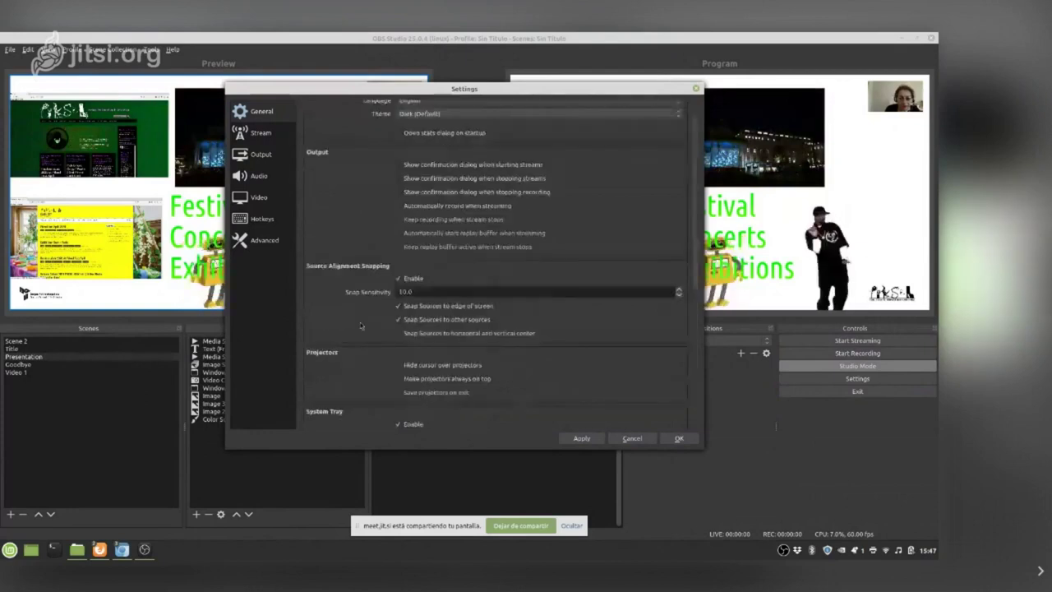
Review the available streaming services, keep Twitch, and view the Twitch stream key page in Firefox before returning to OBS Studio.
click(266, 137)
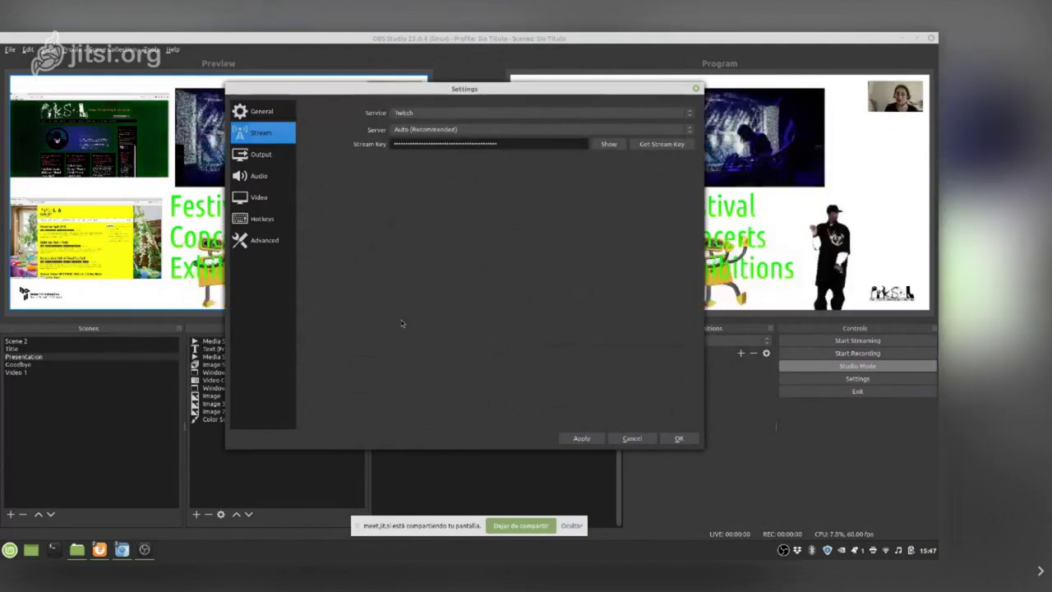
click(424, 113)
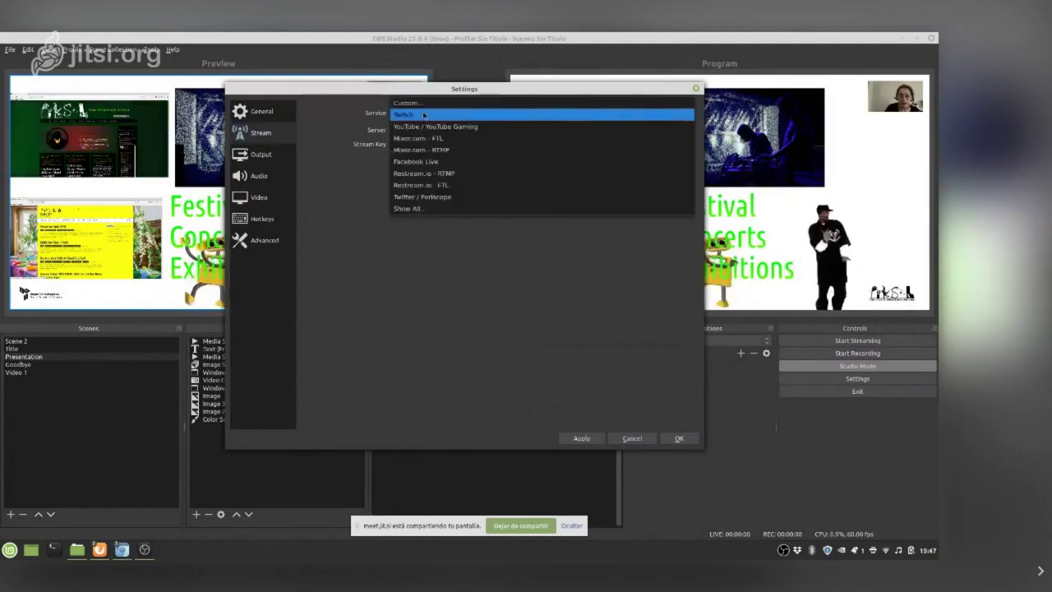
click(424, 114)
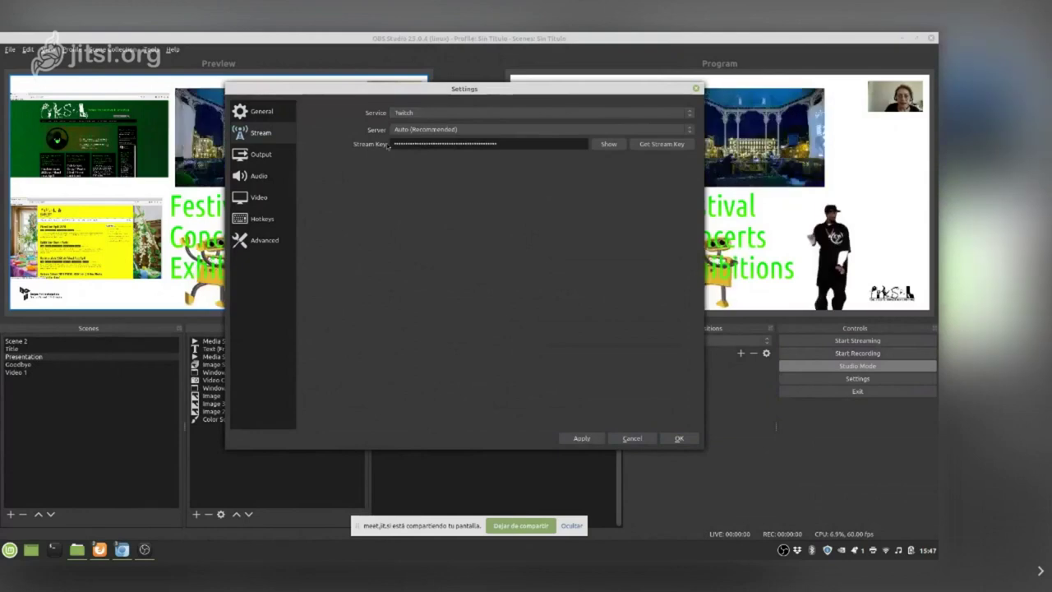
click(659, 145)
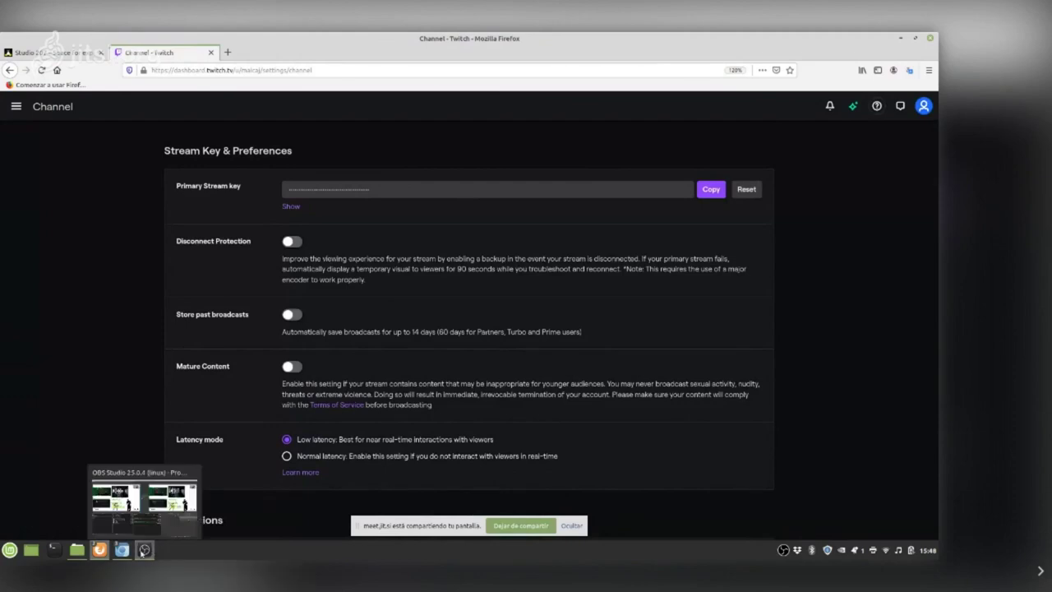
click(145, 549)
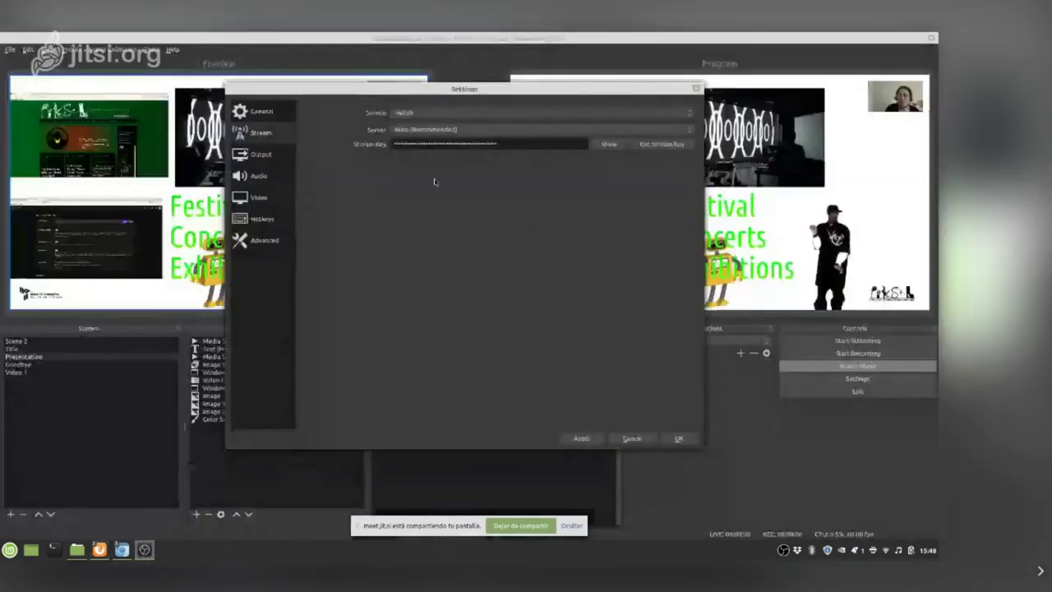
Review the streaming encoder options and the recording directory in the Output settings without changing them.
click(256, 156)
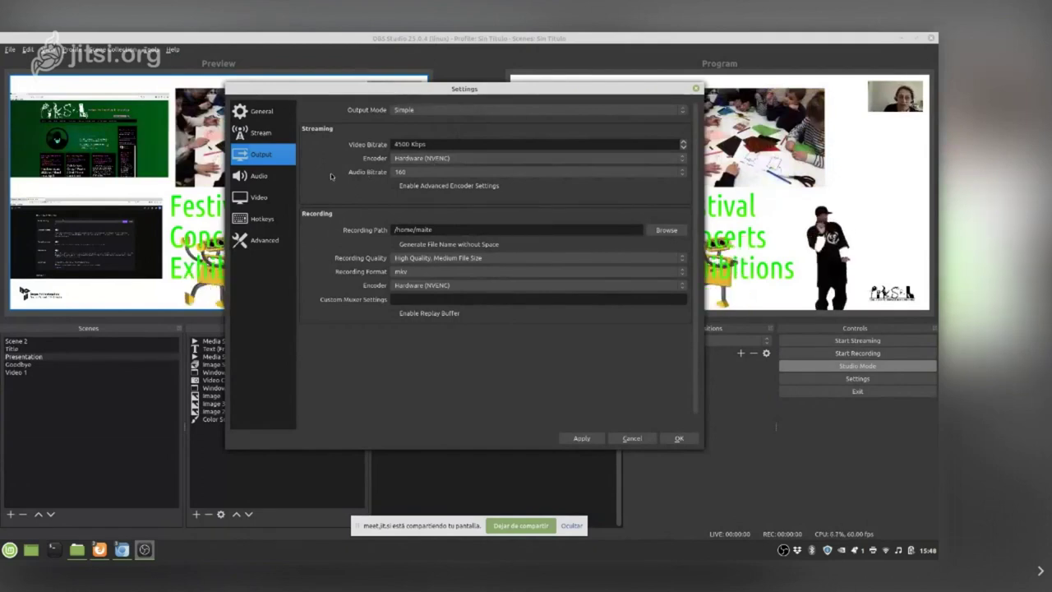
click(465, 158)
click(465, 160)
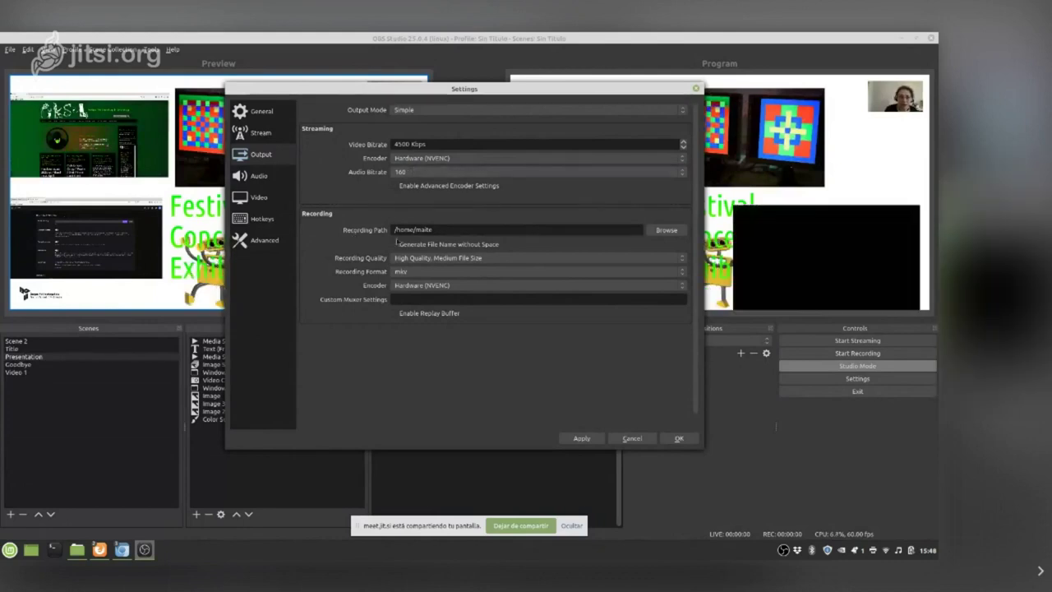
click(666, 230)
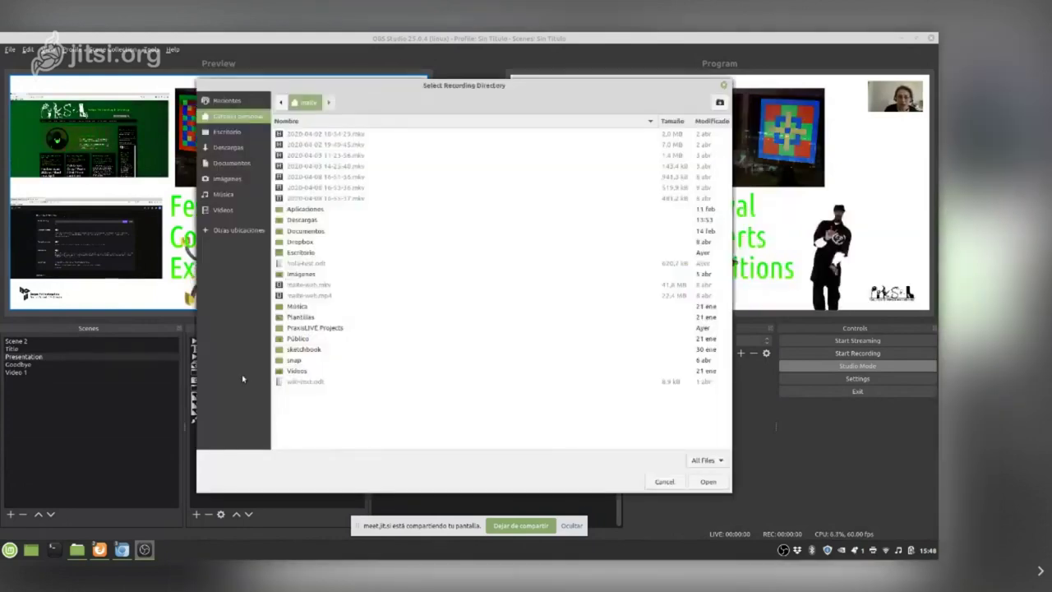
click(665, 481)
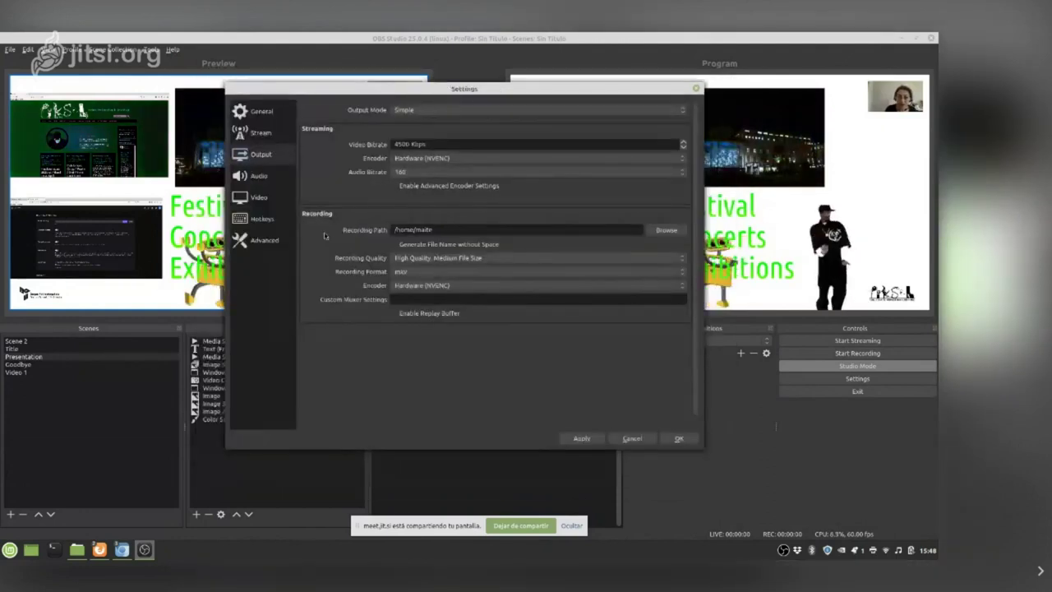
Review the recording quality, format and encoder options, keeping High Quality, Medium File Size, mkv and Hardware (NVENC).
click(436, 258)
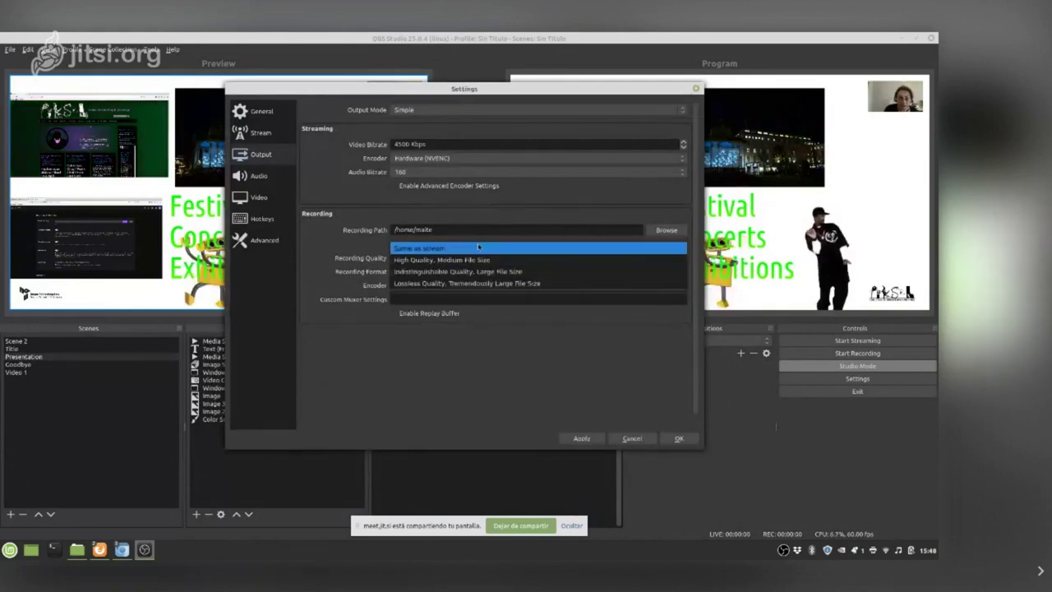
click(317, 268)
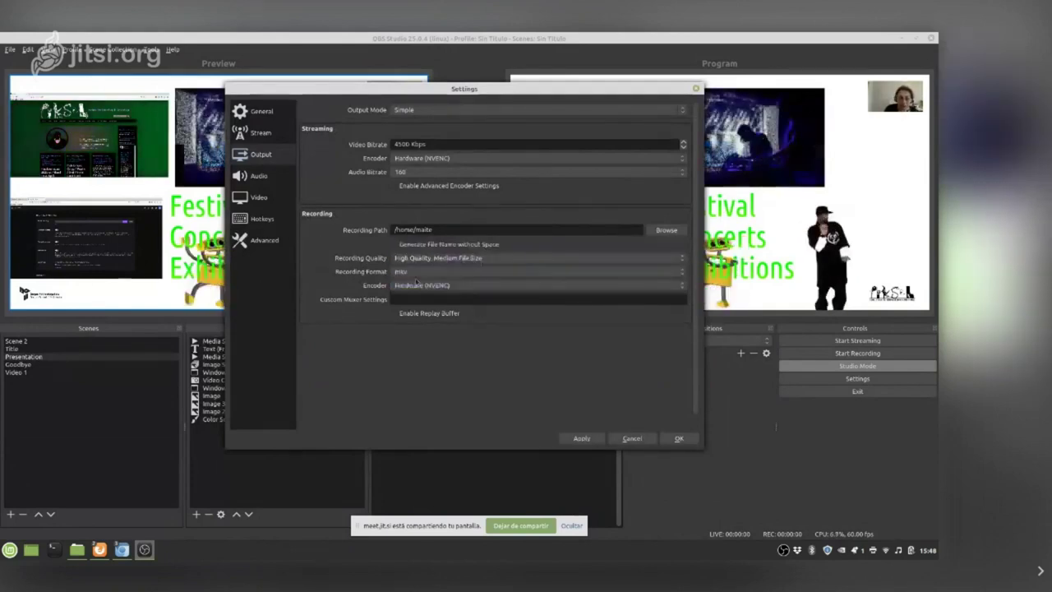
click(416, 274)
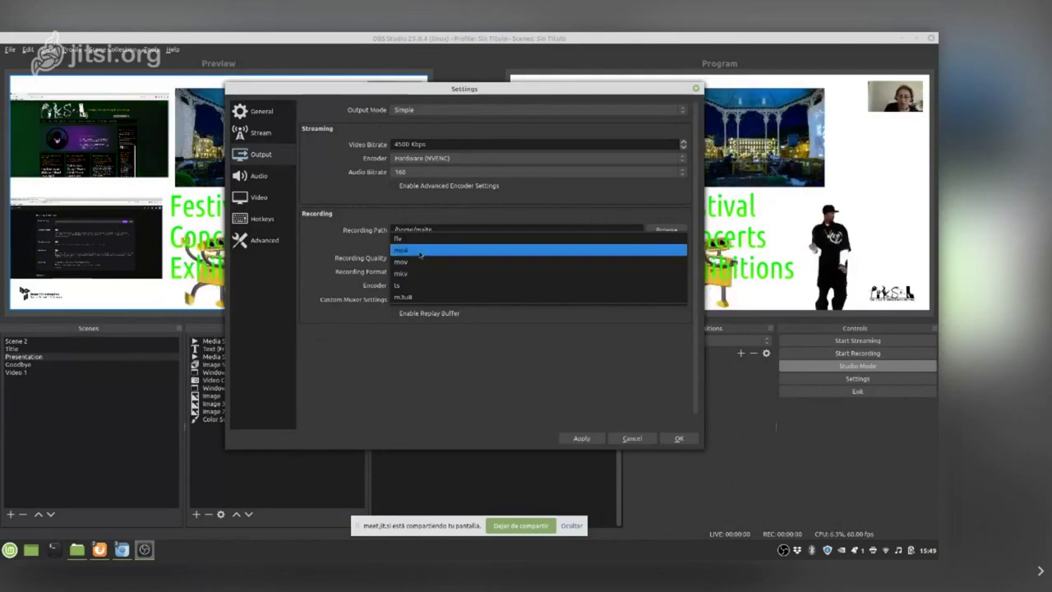
click(419, 251)
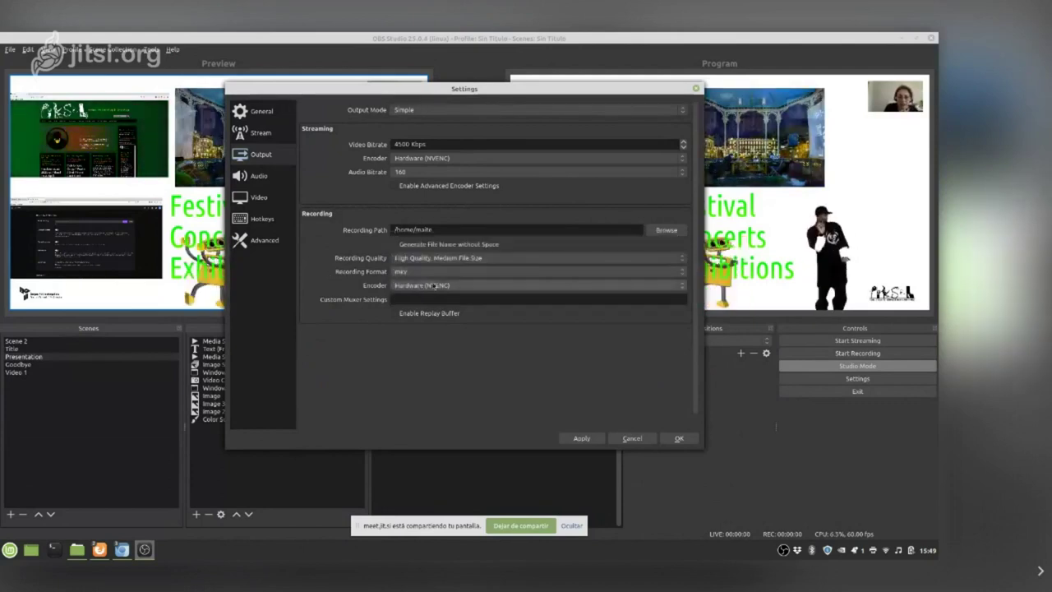
click(419, 285)
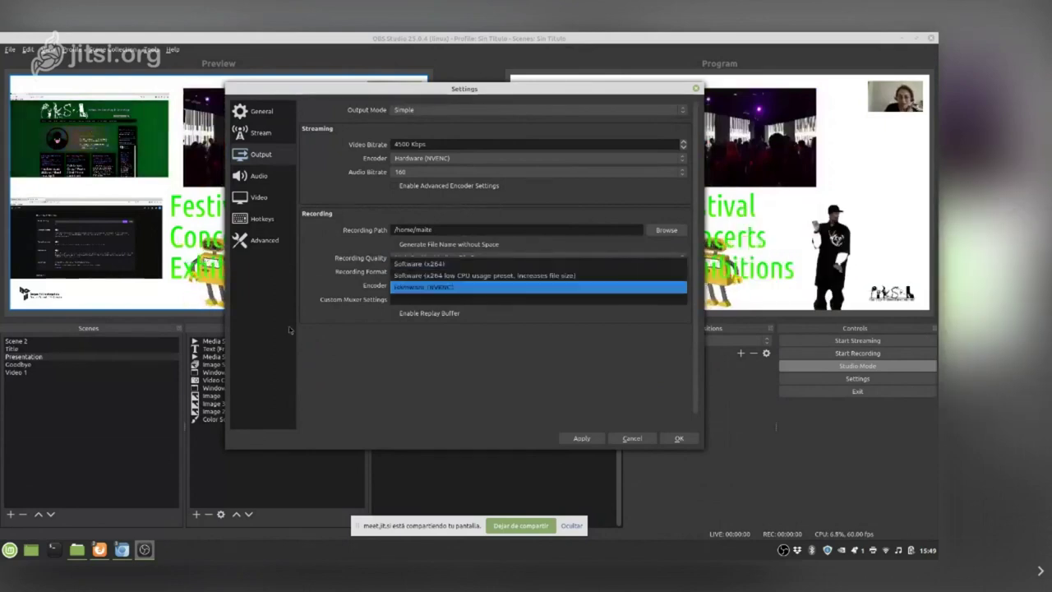
click(343, 329)
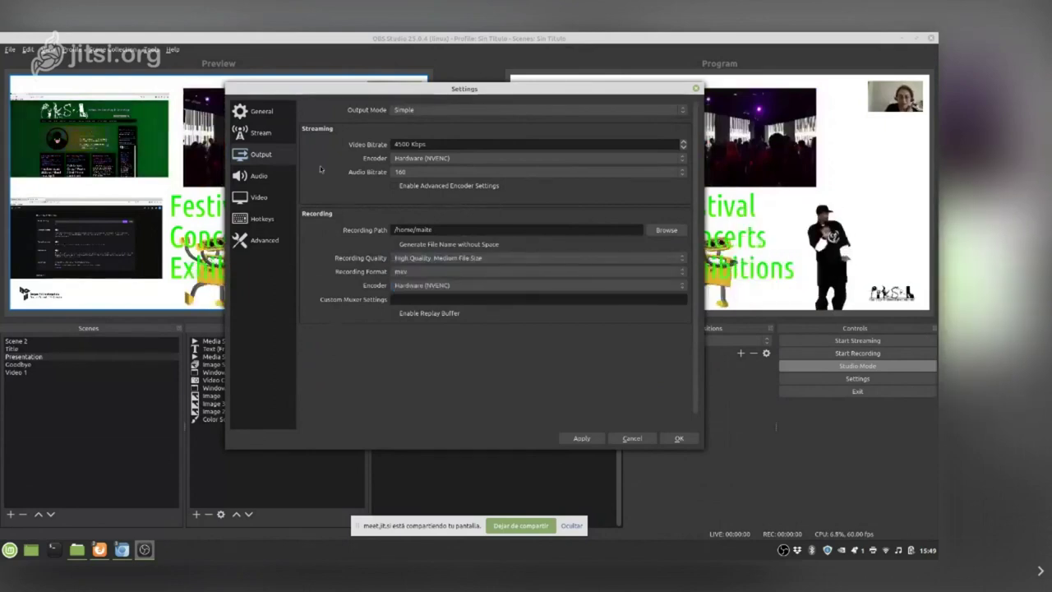
Review the Audio settings, keeping the Gigaware Multimedia Headset for both Mic/Auxiliary Audio and the monitoring device.
click(257, 178)
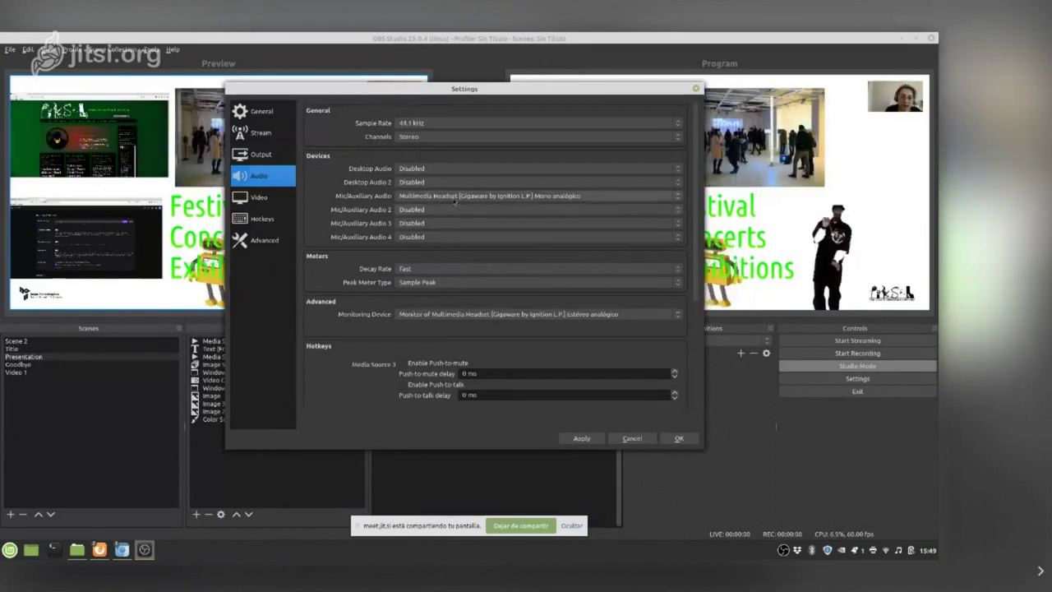
click(678, 198)
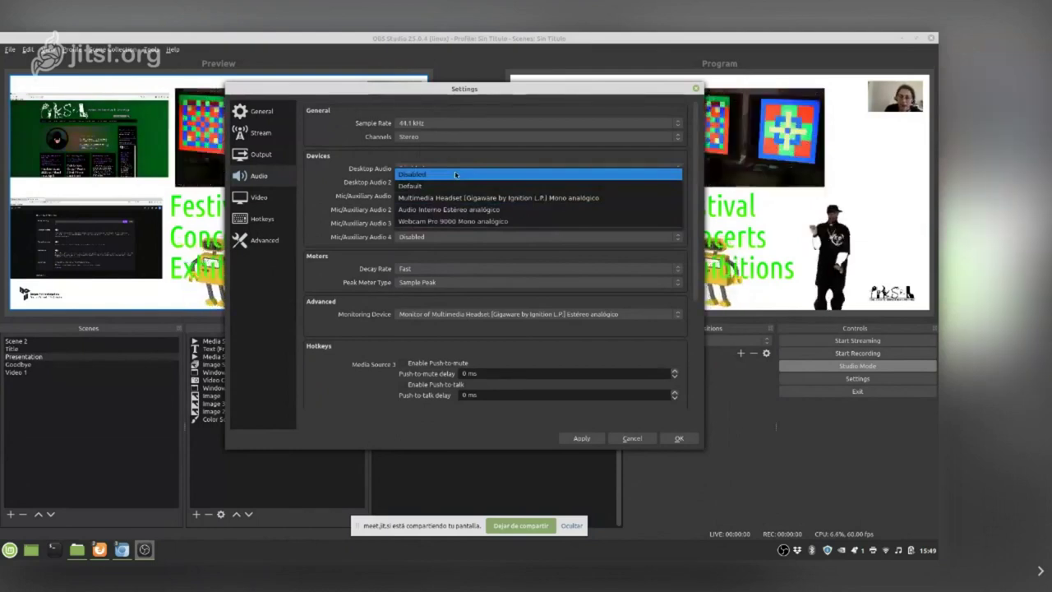
click(419, 197)
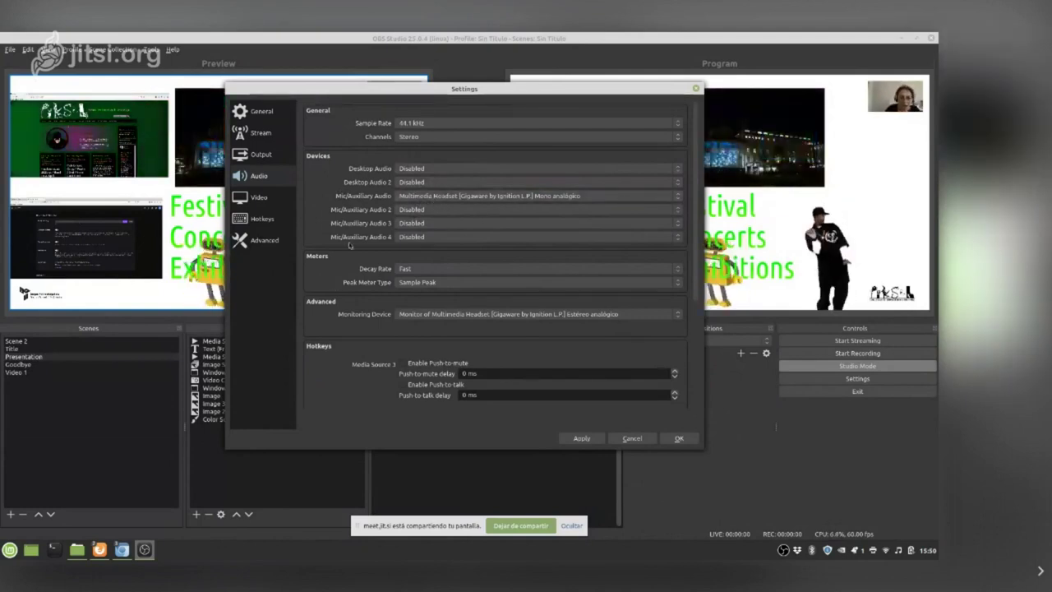
scroll(349, 244, down, 2)
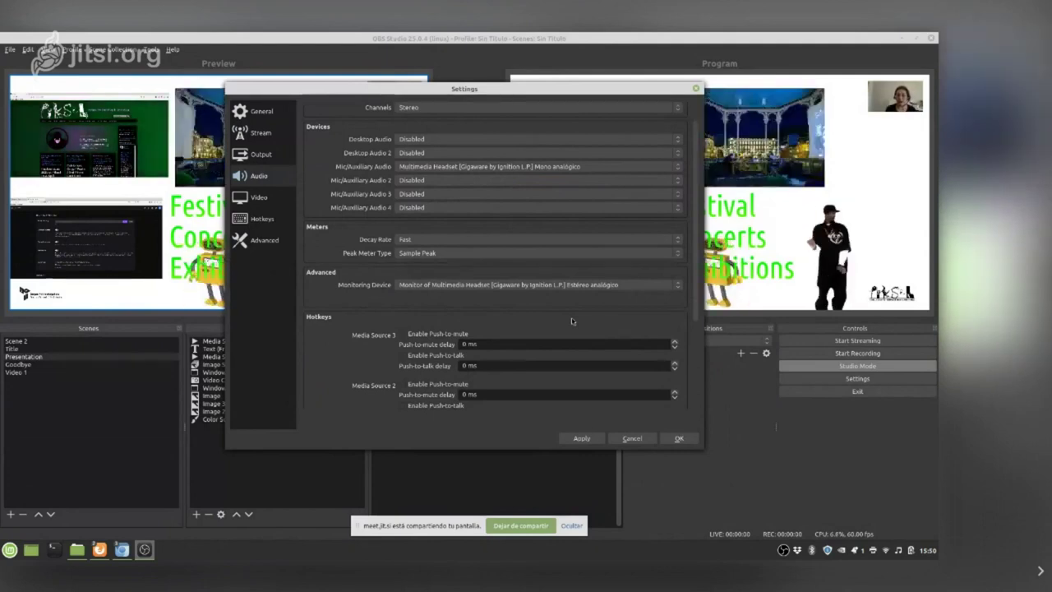
click(441, 286)
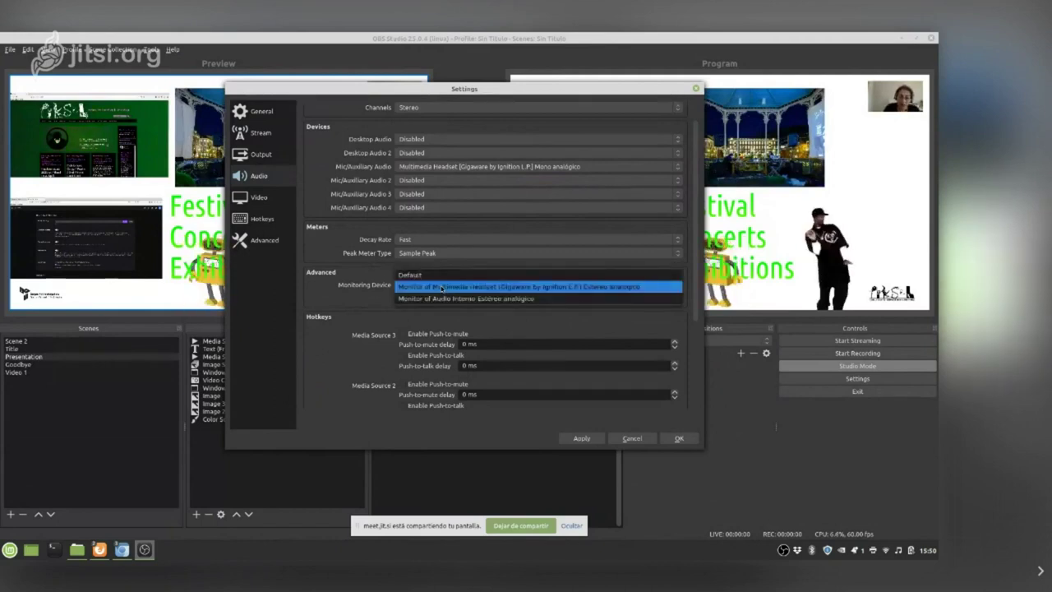
click(441, 287)
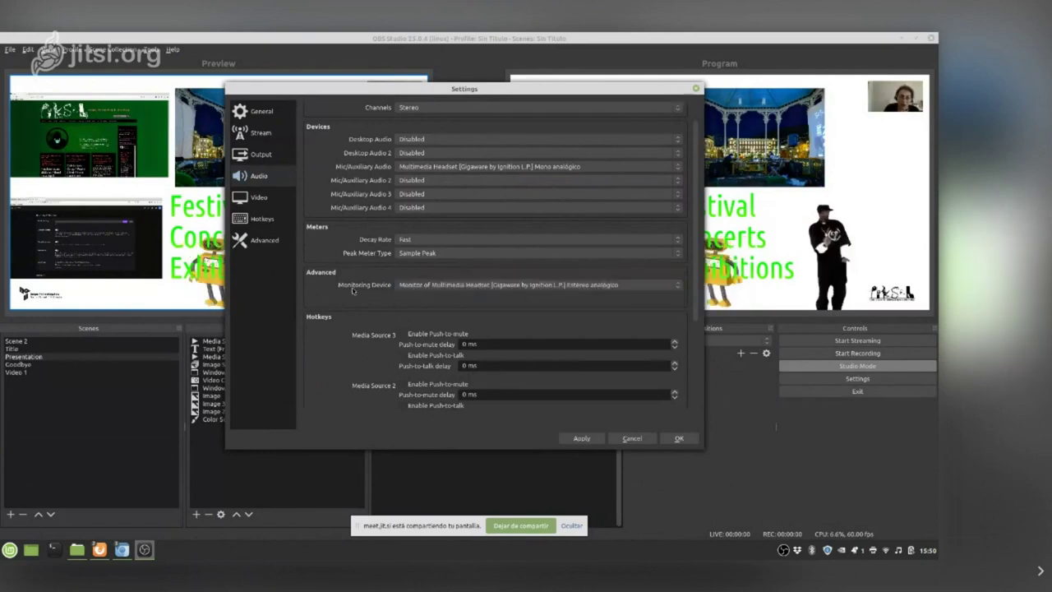
scroll(367, 299, down, 4)
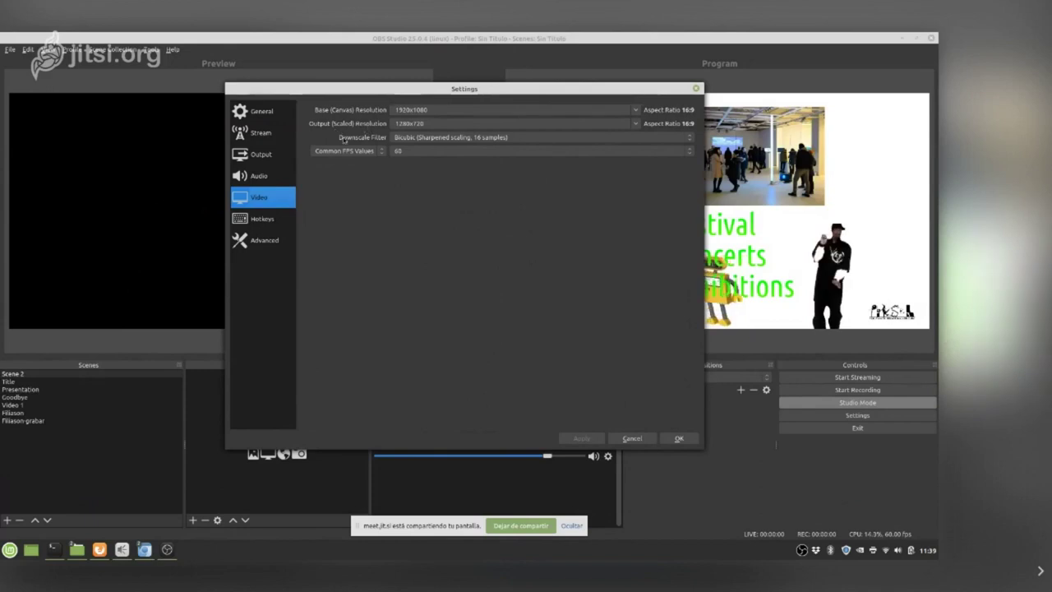
Review the available output resolutions in the Video settings, keeping 1280x720.
click(634, 123)
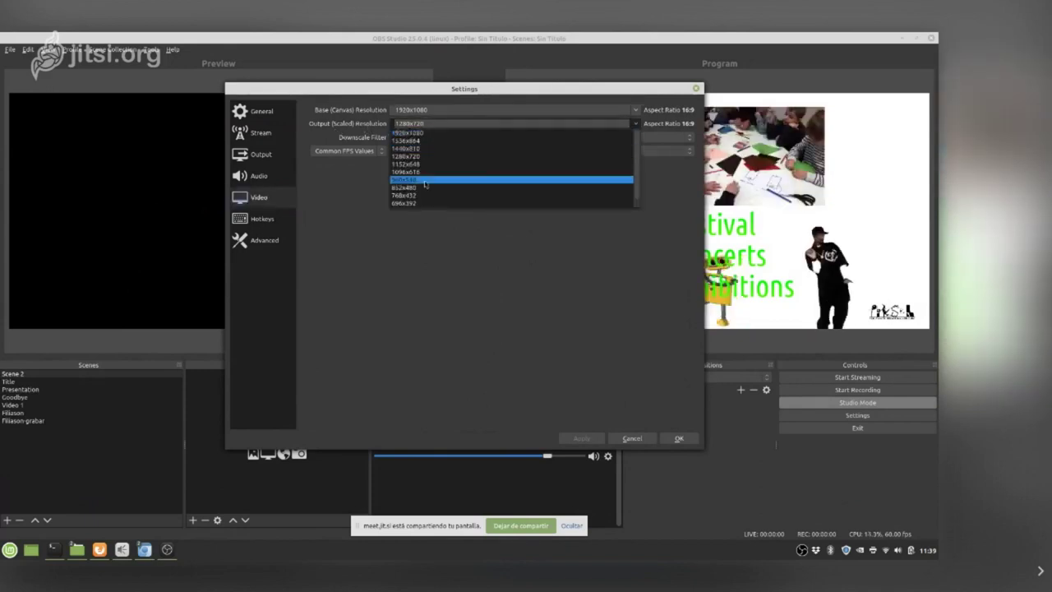
click(463, 301)
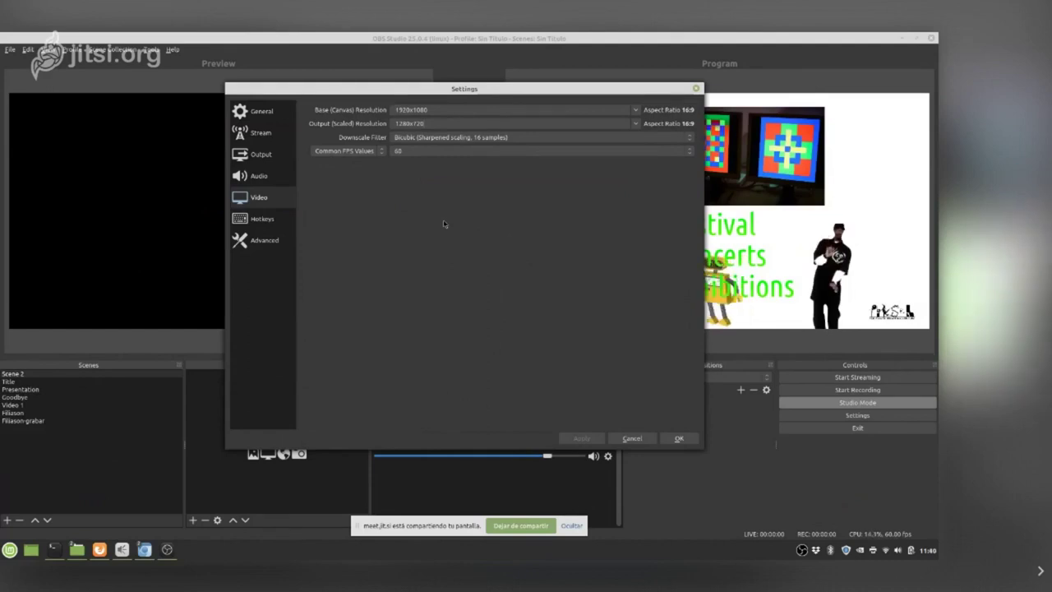
Try assigning S as the shared toggle hotkey for Start Streaming and Stop Streaming.
click(273, 230)
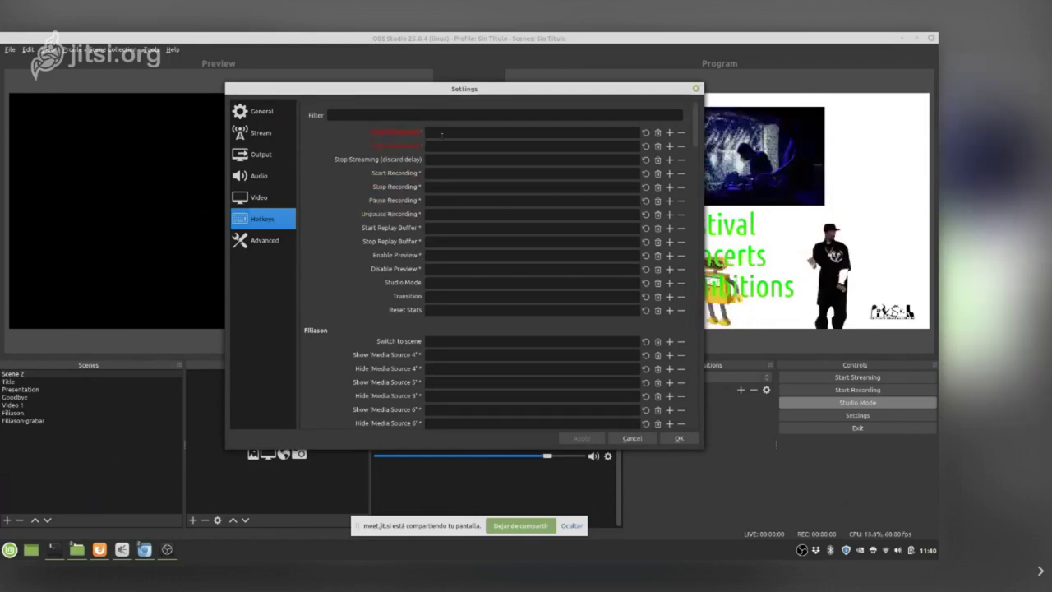
click(457, 133)
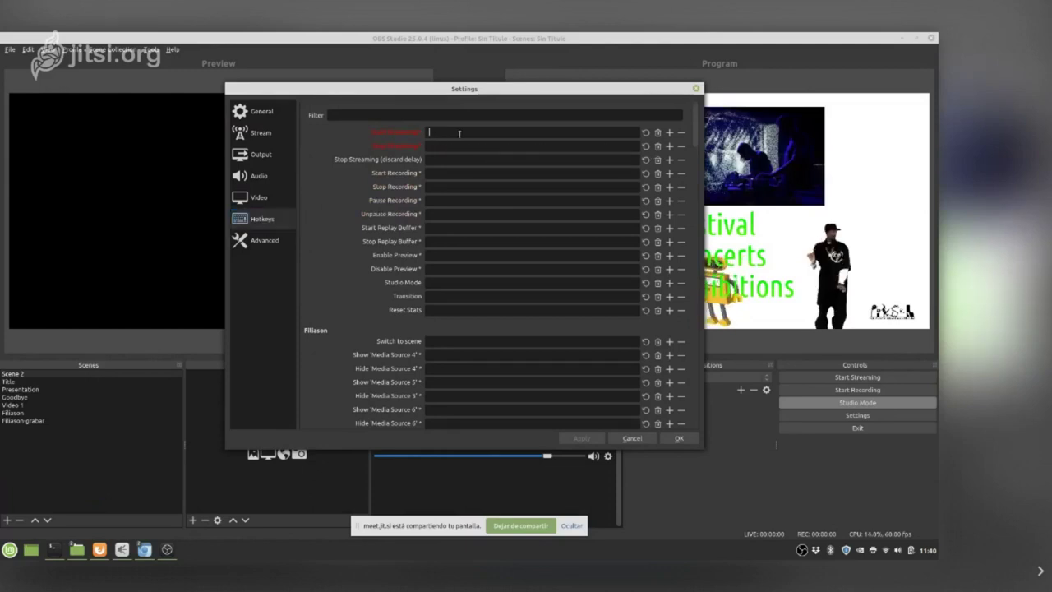
key(s)
click(446, 145)
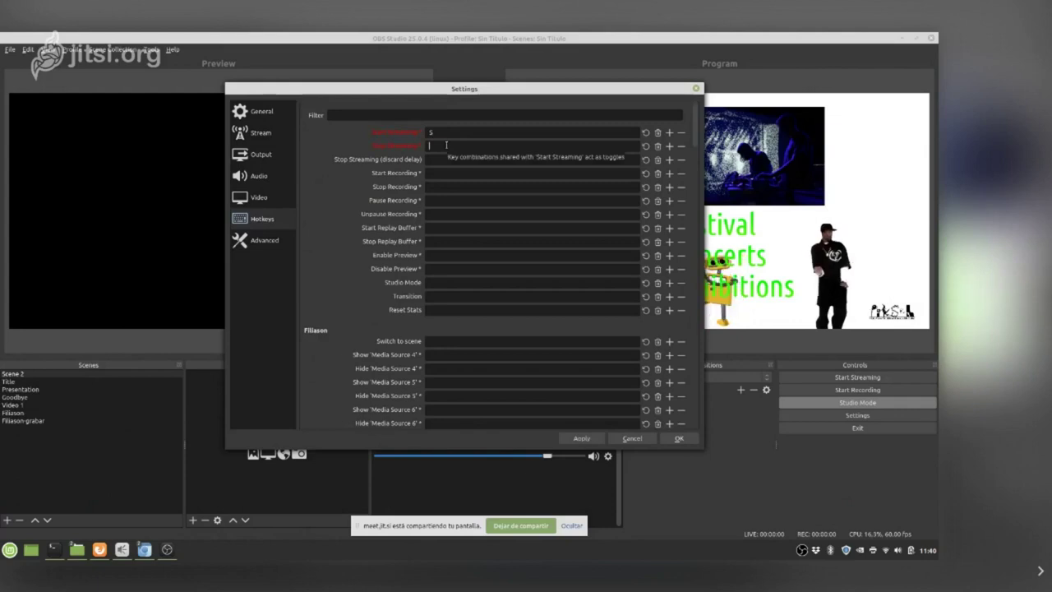
key(s)
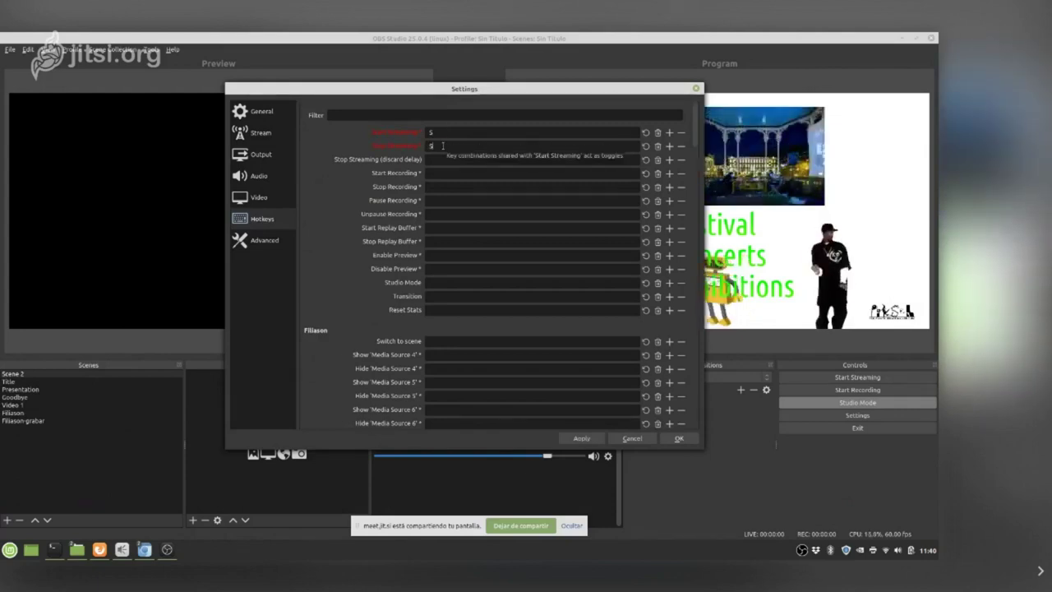
click(436, 158)
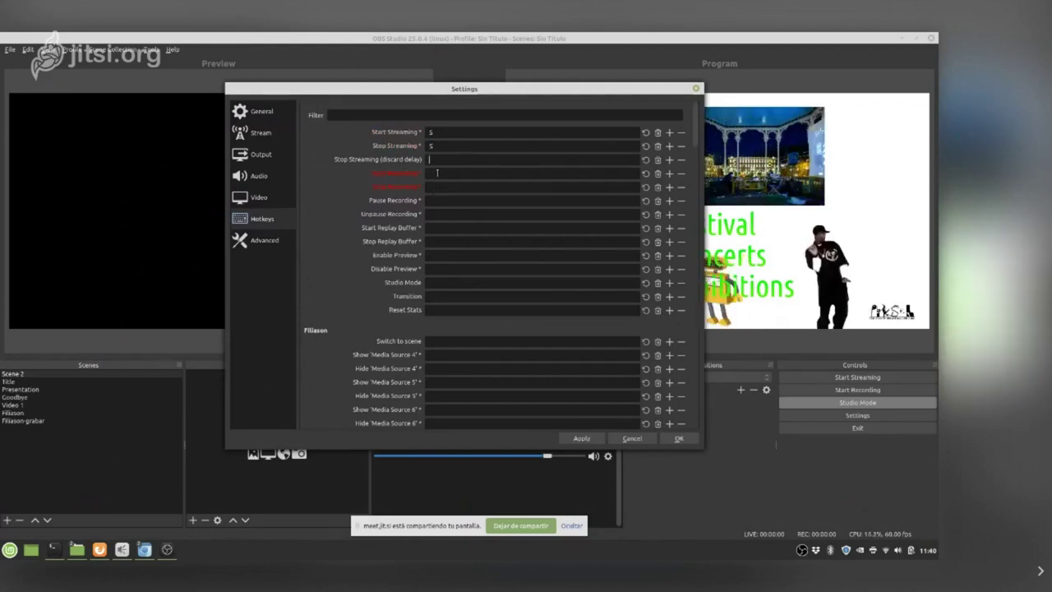
click(436, 173)
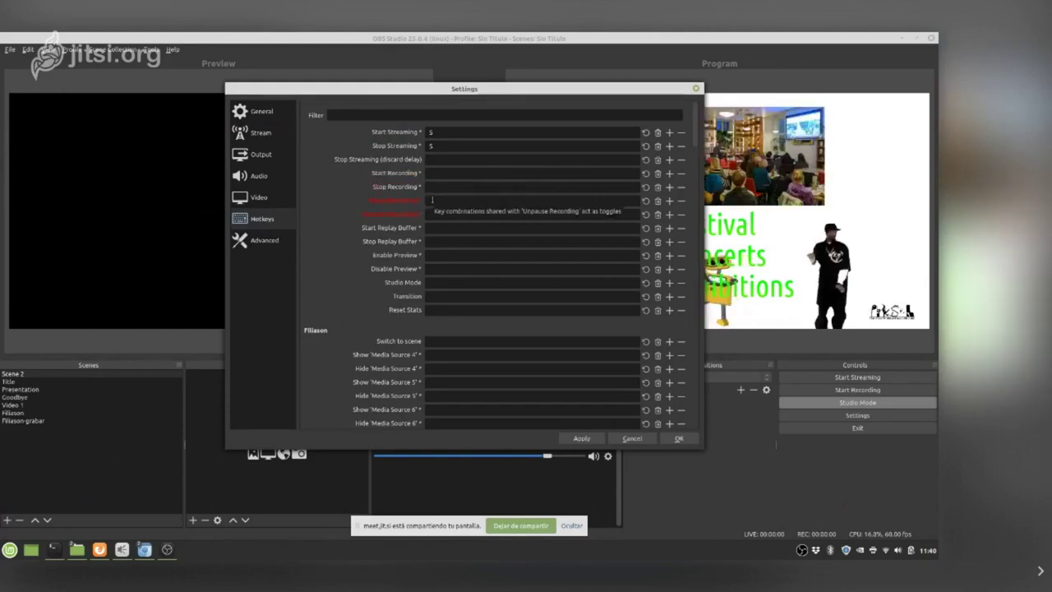
Clear the Start and Stop Streaming hotkeys and look through the hotkeys for the individual scenes and sources.
click(657, 132)
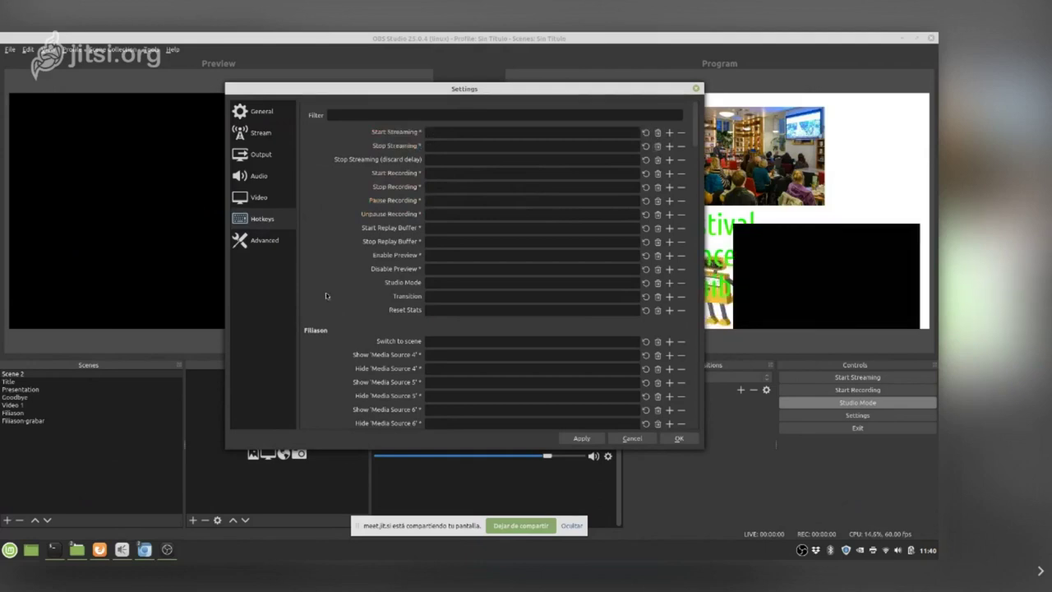
scroll(326, 275, down, 5)
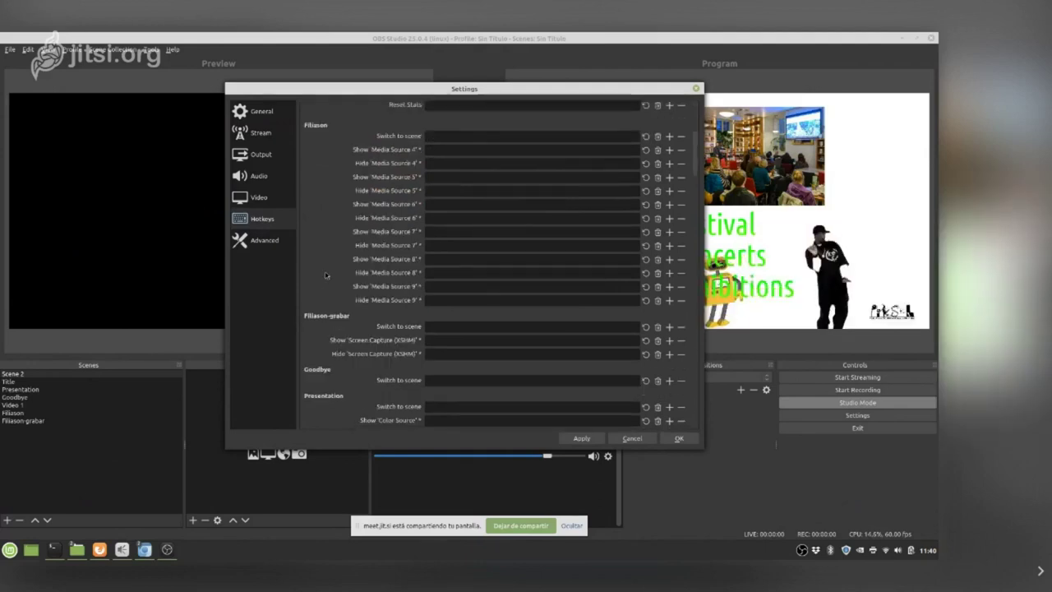
scroll(333, 271, down, 4)
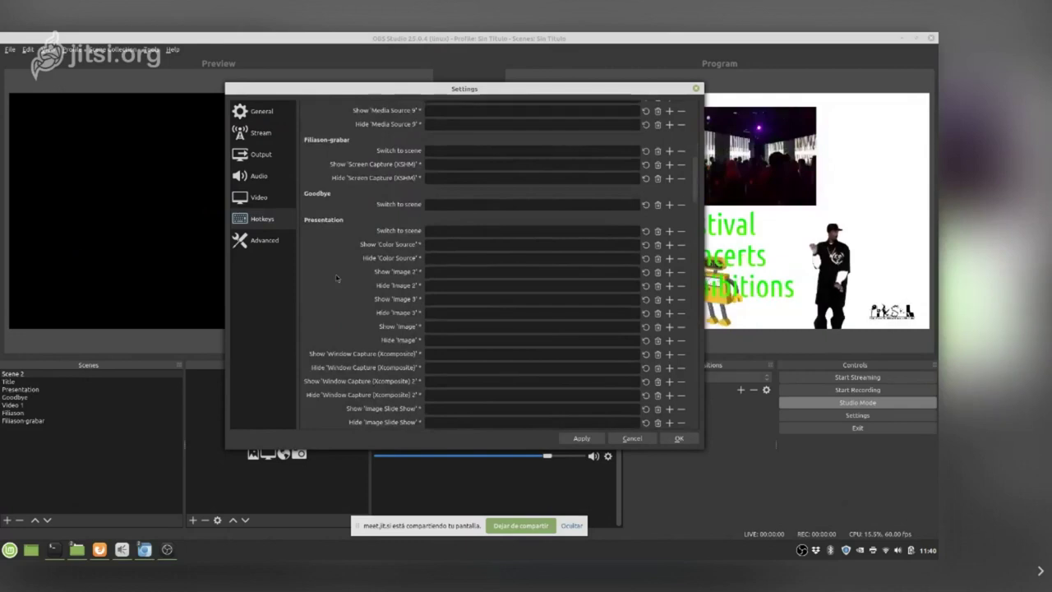
Review the Advanced settings, keeping the NV12 color format, and close the settings without saving.
click(261, 243)
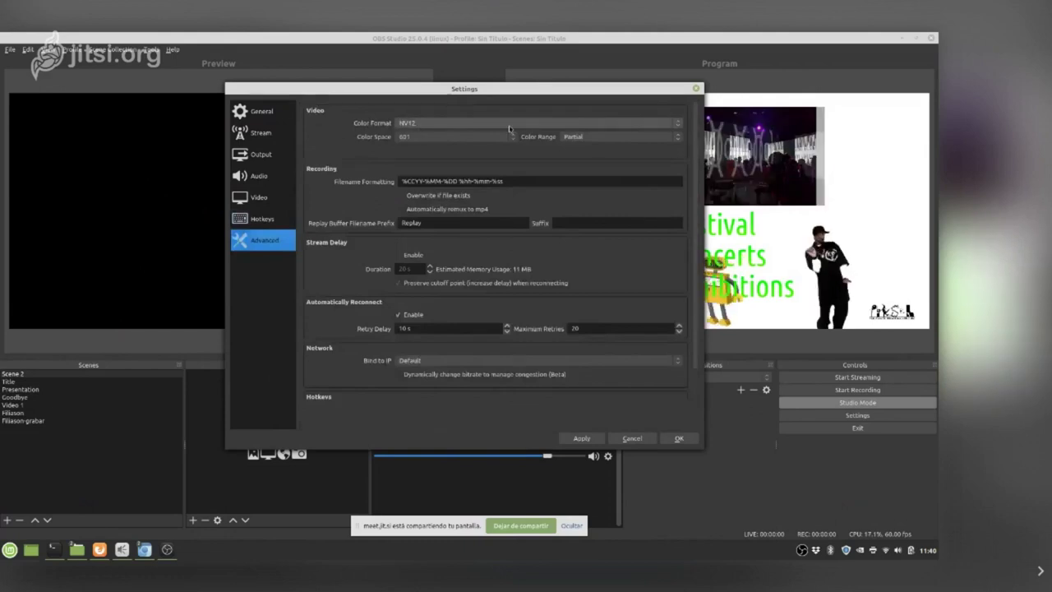
click(679, 123)
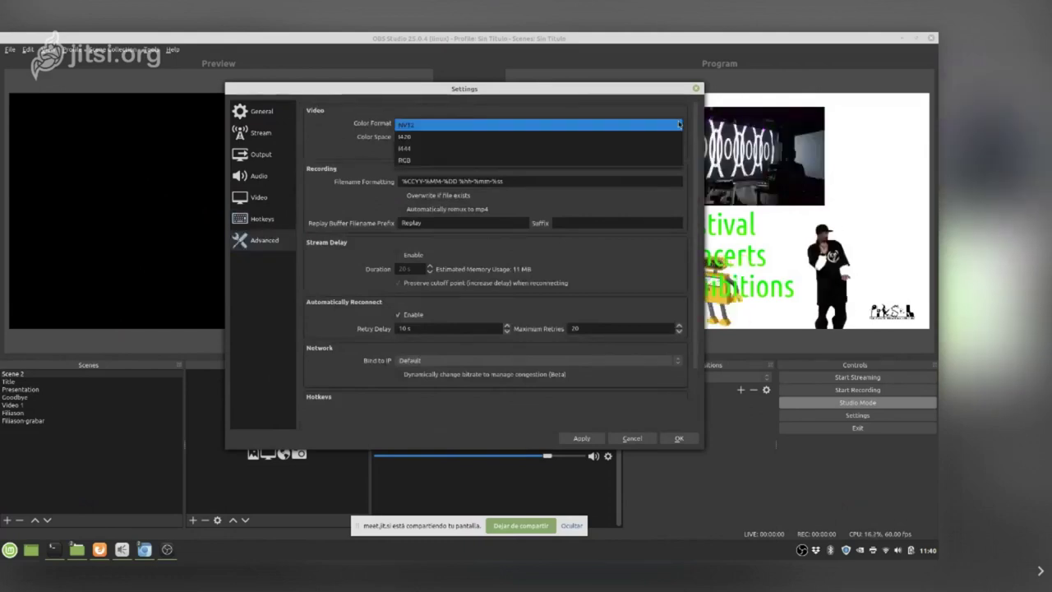
click(356, 151)
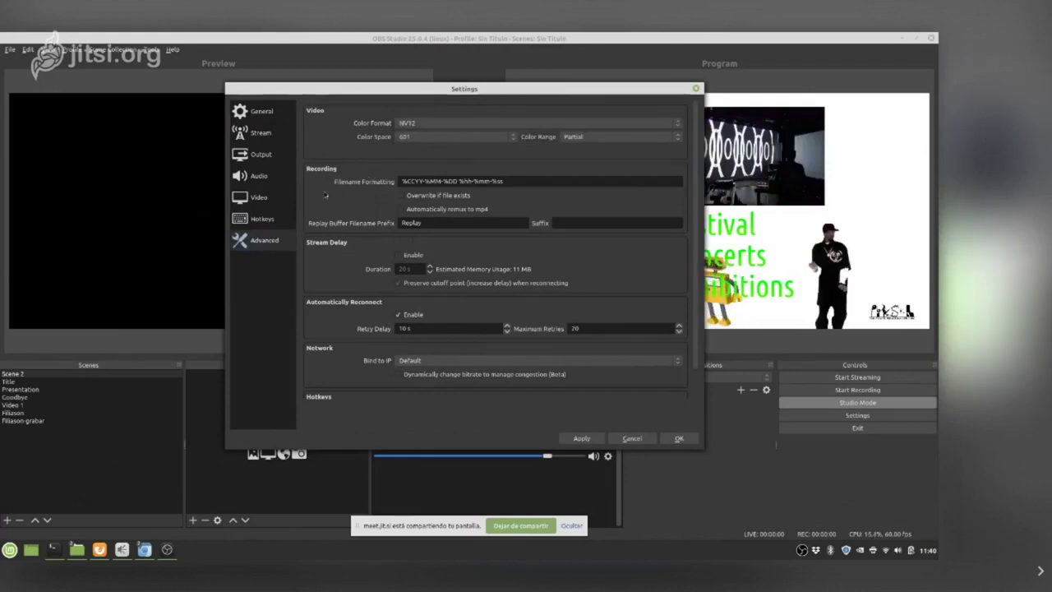
scroll(327, 172, down, 1)
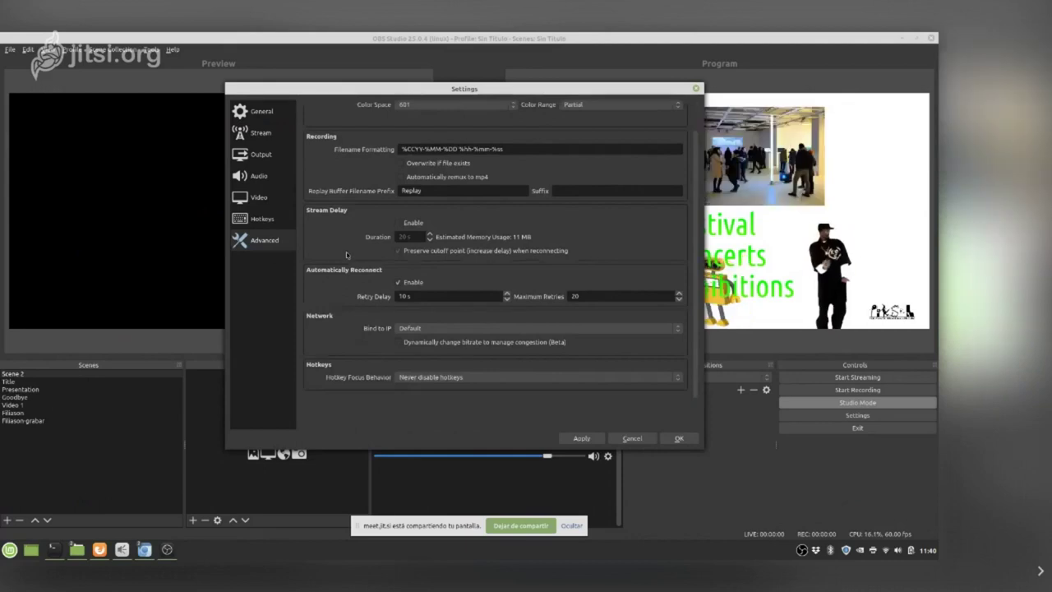
scroll(345, 323, up, 1)
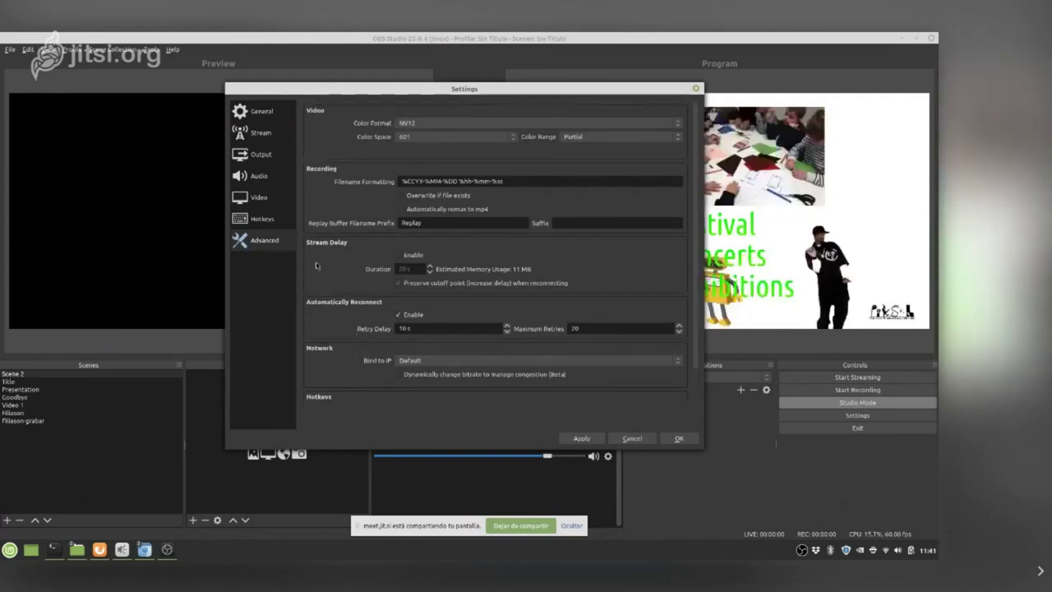
click(631, 439)
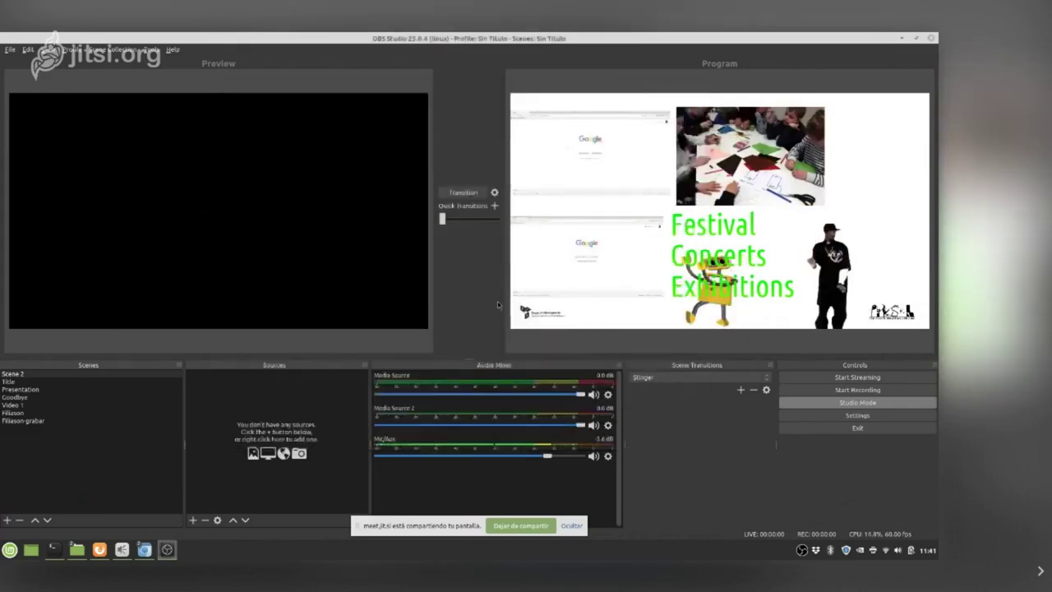